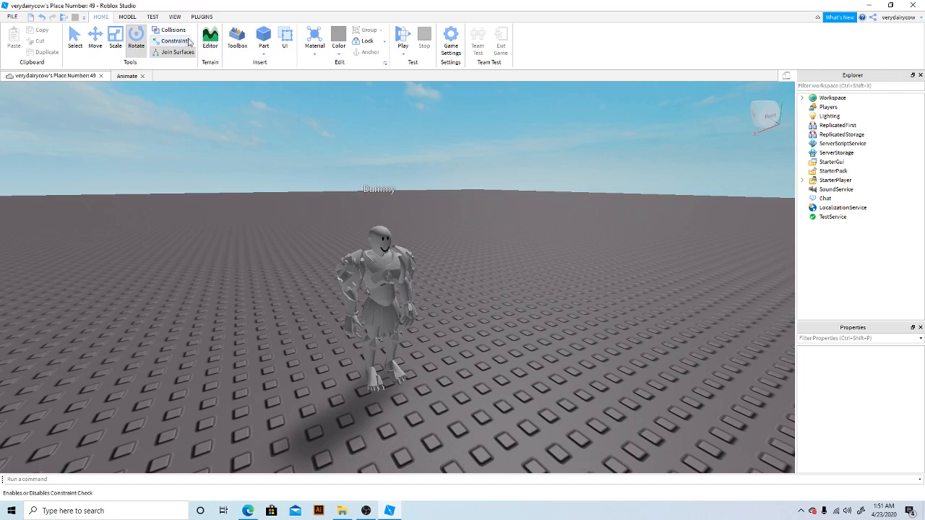
Step: Examine the existing dummy and the body parts inside its model, including the head
{"action": "left_click", "coordinate": [201, 17]}
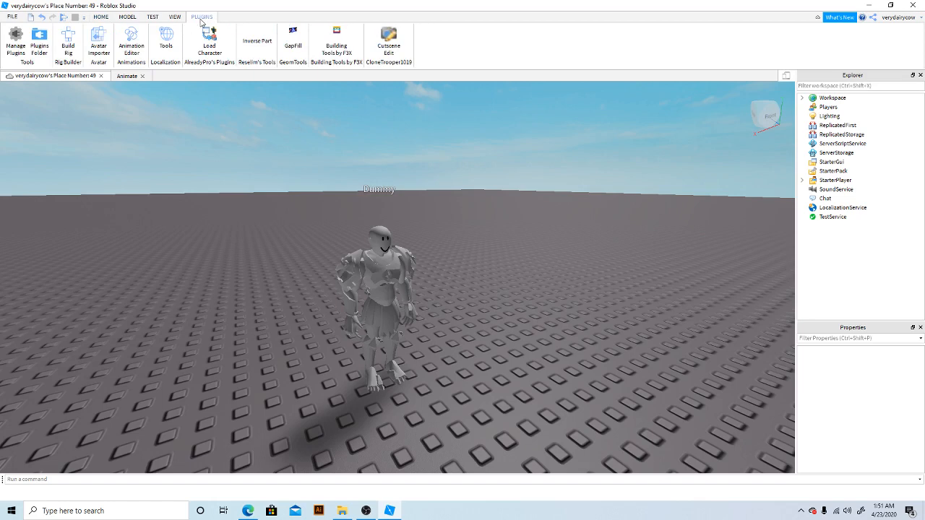
{"action": "left_click", "coordinate": [129, 17]}
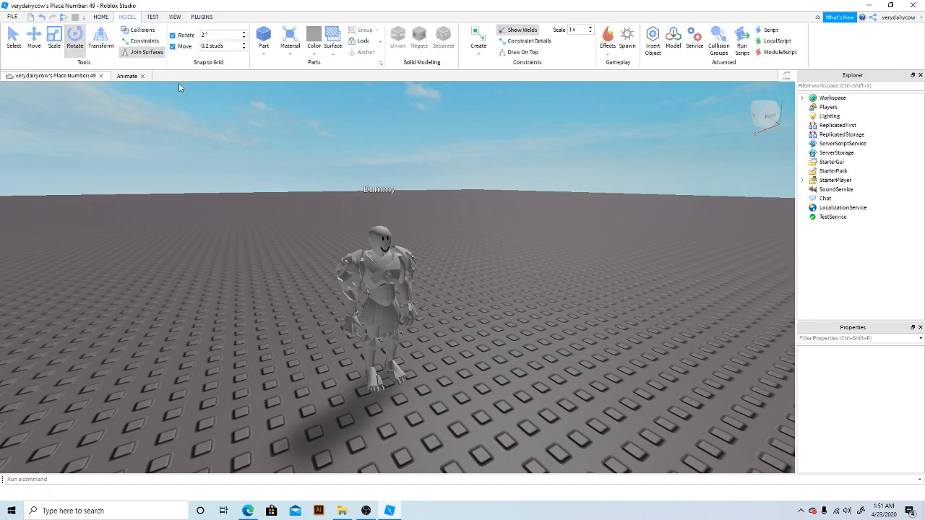
{"action": "left_click", "coordinate": [364, 295]}
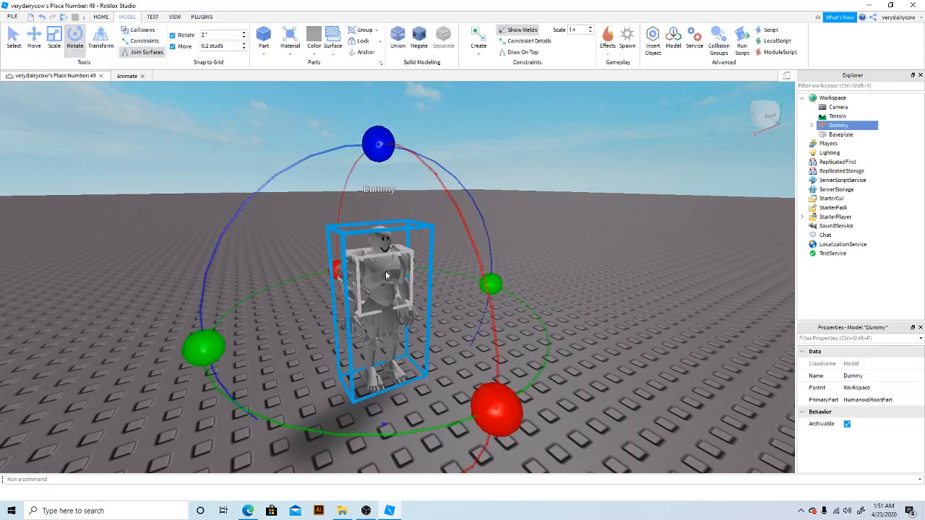
{"action": "left_click", "coordinate": [812, 128]}
{"action": "left_click", "coordinate": [853, 156]}
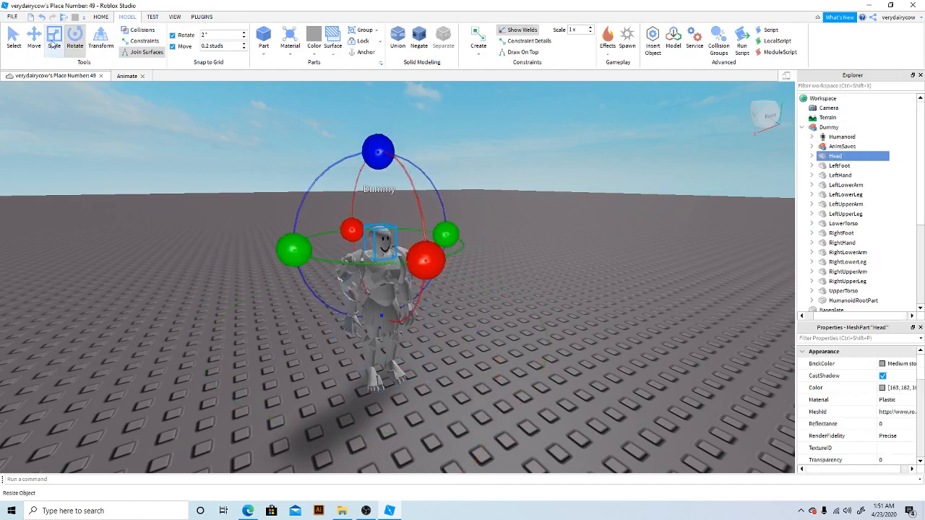
{"action": "left_click_drag", "start_coordinate": [459, 239], "coordinate": [478, 230]}
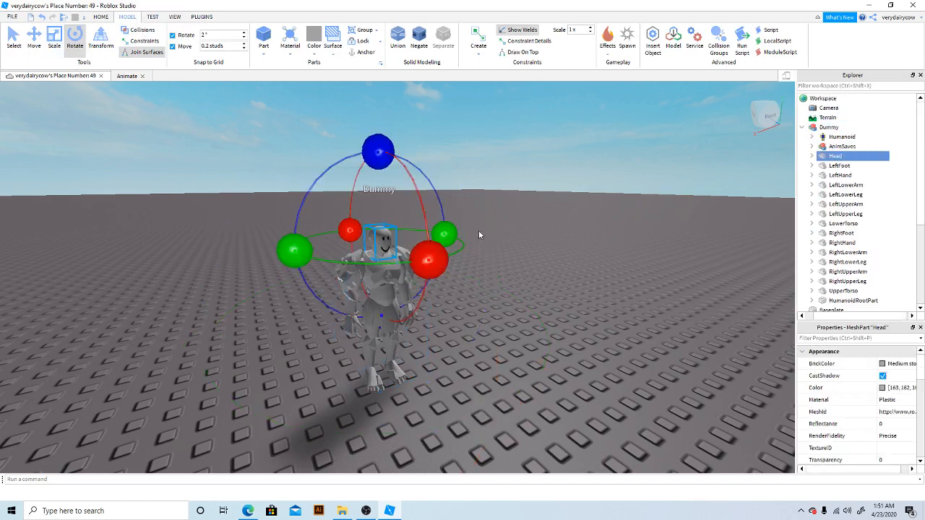
{"action": "left_click", "coordinate": [473, 228]}
{"action": "right_click_drag", "start_coordinate": [487, 199], "coordinate": [488, 199]}
{"action": "scroll", "coordinate": [487, 199], "scroll_direction": "up", "scroll_amount": 1}
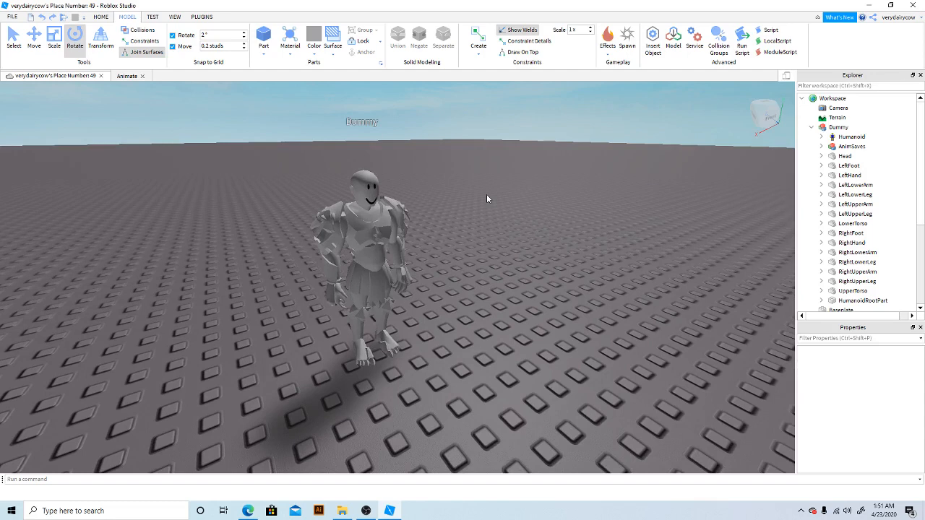
Step: Delete the existing Dummy model from the workspace
{"action": "left_click", "coordinate": [405, 217]}
{"action": "scroll", "coordinate": [383, 217], "scroll_direction": "down", "scroll_amount": 5}
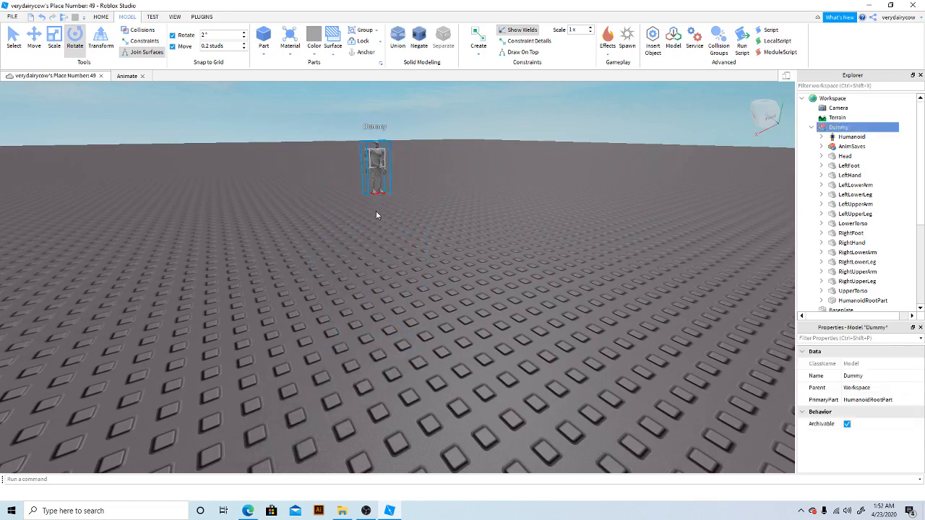
{"action": "left_click_drag", "start_coordinate": [376, 212], "coordinate": [403, 347]}
{"action": "left_click_drag", "start_coordinate": [408, 245], "coordinate": [421, 269]}
{"action": "key", "text": "Delete"}
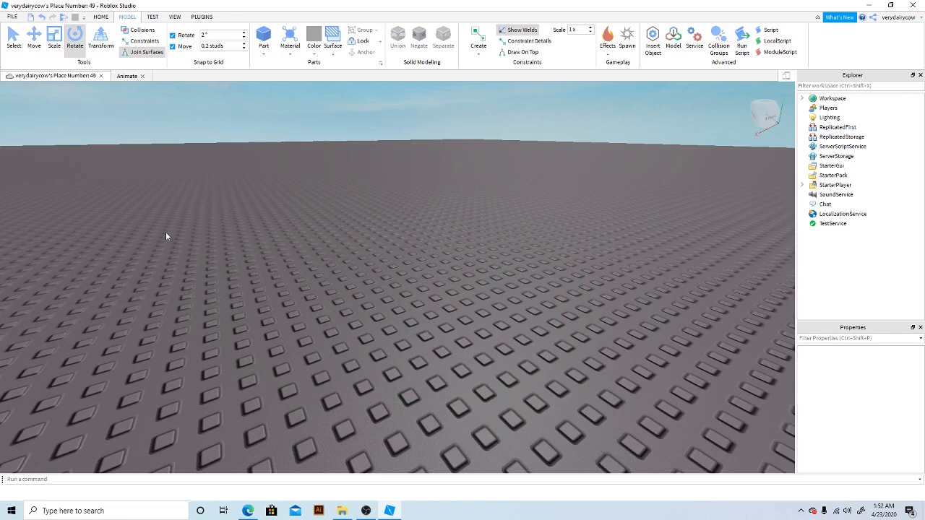
Step: Build a new R15 rig of the Rthro Normal type with the Rig Builder
{"action": "left_click", "coordinate": [202, 16]}
{"action": "left_click", "coordinate": [67, 44]}
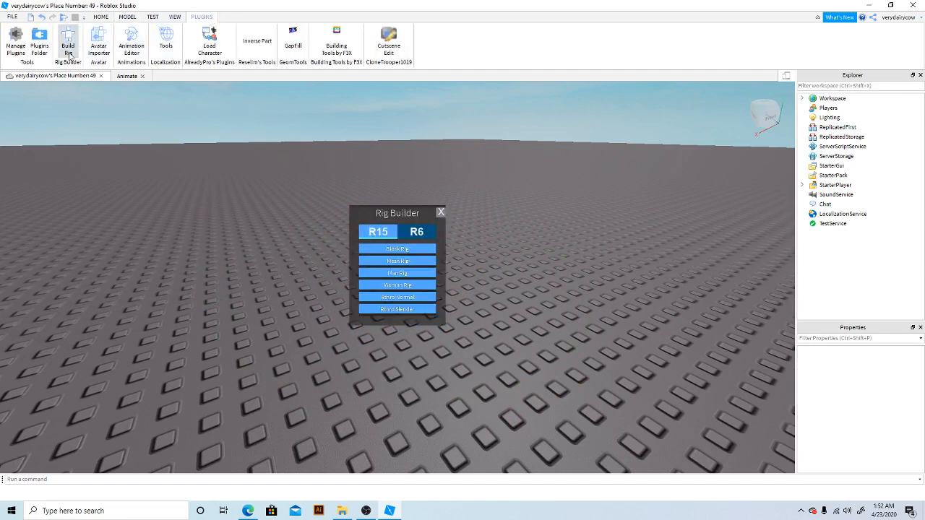
{"action": "left_click", "coordinate": [401, 298]}
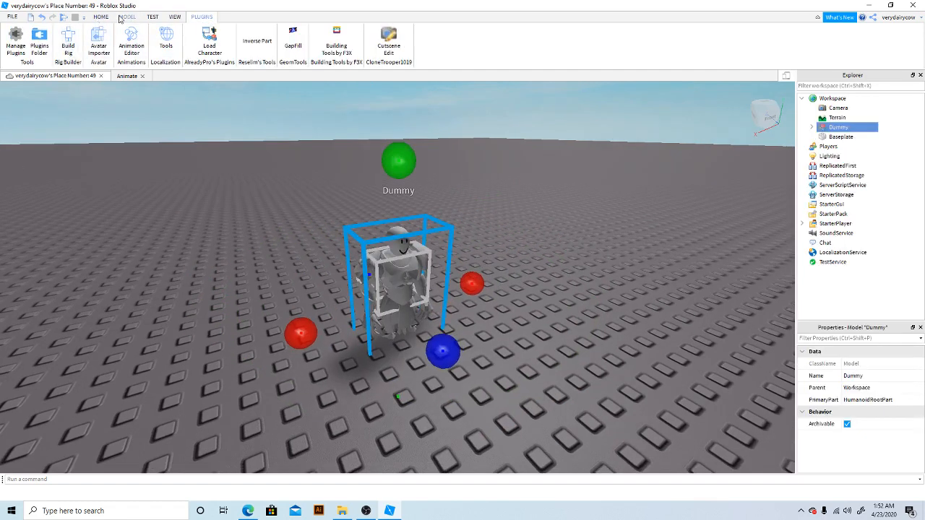
Step: Raise the new dummy with the Move tool until its feet stand on the baseplate
{"action": "left_click", "coordinate": [127, 17]}
{"action": "left_click", "coordinate": [51, 38]}
{"action": "left_click", "coordinate": [35, 38]}
{"action": "left_click_drag", "start_coordinate": [399, 180], "coordinate": [399, 103]}
{"action": "left_click_drag", "start_coordinate": [398, 221], "coordinate": [408, 342]}
{"action": "left_click", "coordinate": [535, 204]}
{"action": "scroll", "coordinate": [533, 203], "scroll_direction": "up", "scroll_amount": 4}
{"action": "left_click", "coordinate": [375, 220]}
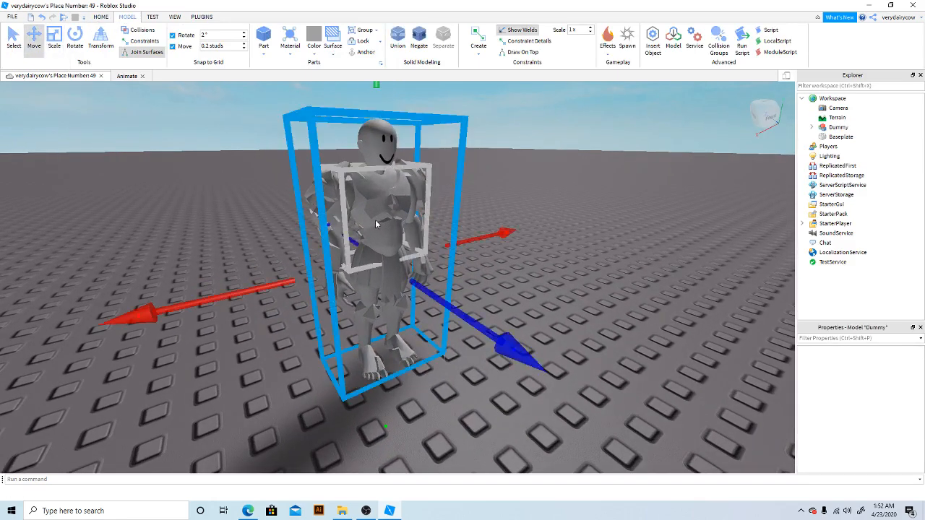
{"action": "right_click_drag", "start_coordinate": [375, 220], "coordinate": [403, 215]}
Step: Open the Animation Editor, close Explorer and Properties, and widen the editor beside the viewport
{"action": "left_click", "coordinate": [202, 17]}
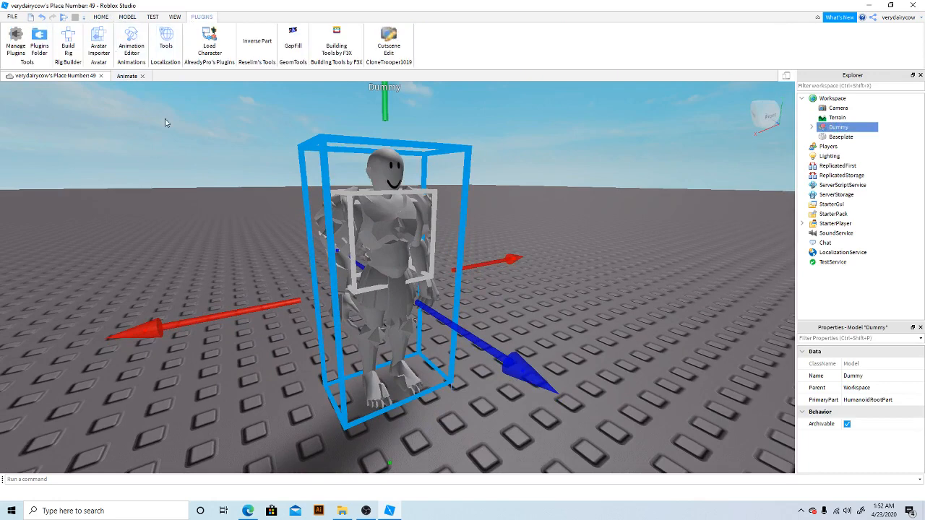
{"action": "left_click", "coordinate": [136, 50]}
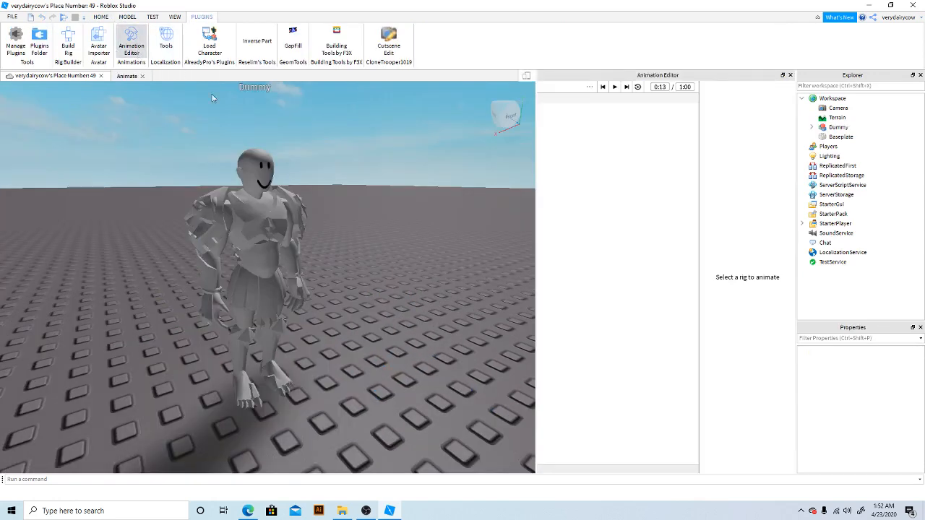
{"action": "left_click", "coordinate": [920, 75]}
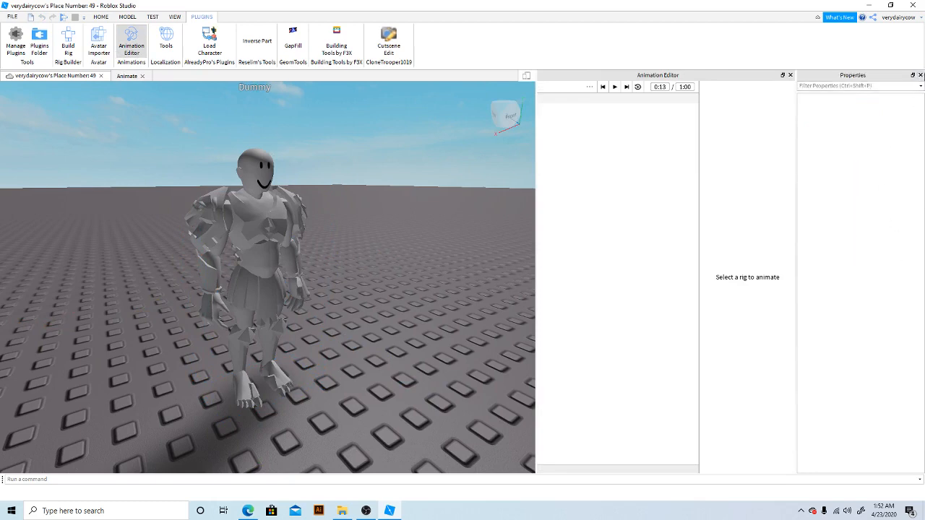
{"action": "left_click", "coordinate": [920, 75]}
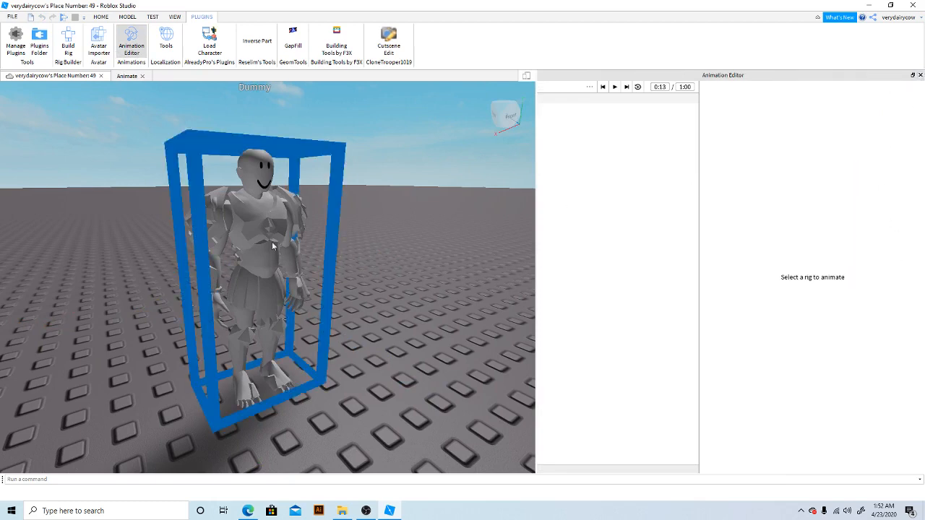
{"action": "left_click_drag", "start_coordinate": [539, 235], "coordinate": [467, 253]}
Step: Choose the dummy as the rig to animate and create an animation named Walk
{"action": "left_click", "coordinate": [264, 298]}
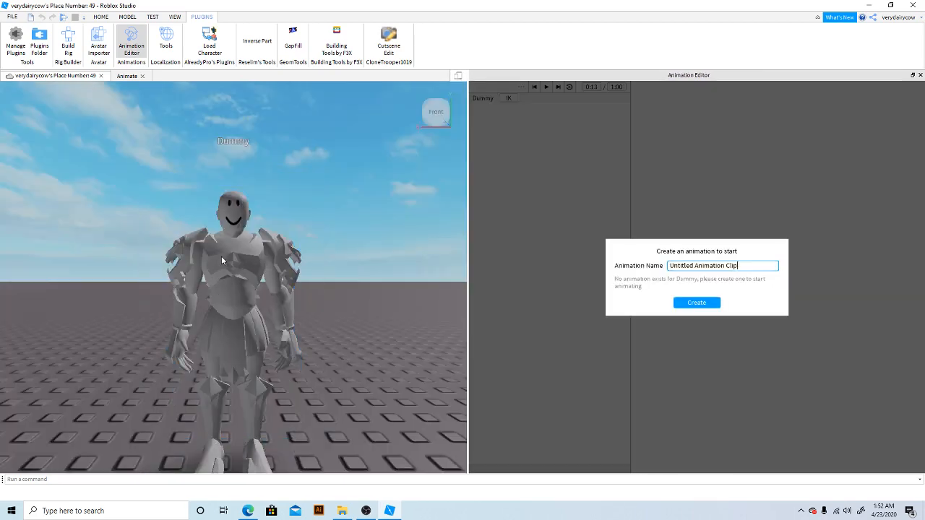
{"action": "triple_click", "coordinate": [742, 264]}
{"action": "type", "text": "Walk"}
{"action": "left_click", "coordinate": [691, 303]}
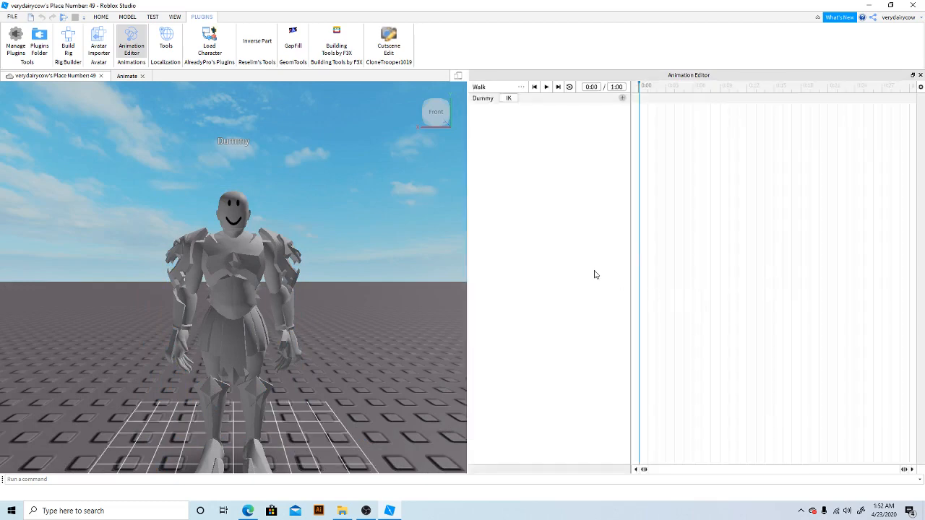
Step: Add all of the dummy's body parts as tracks in the Walk animation
{"action": "left_click", "coordinate": [622, 99]}
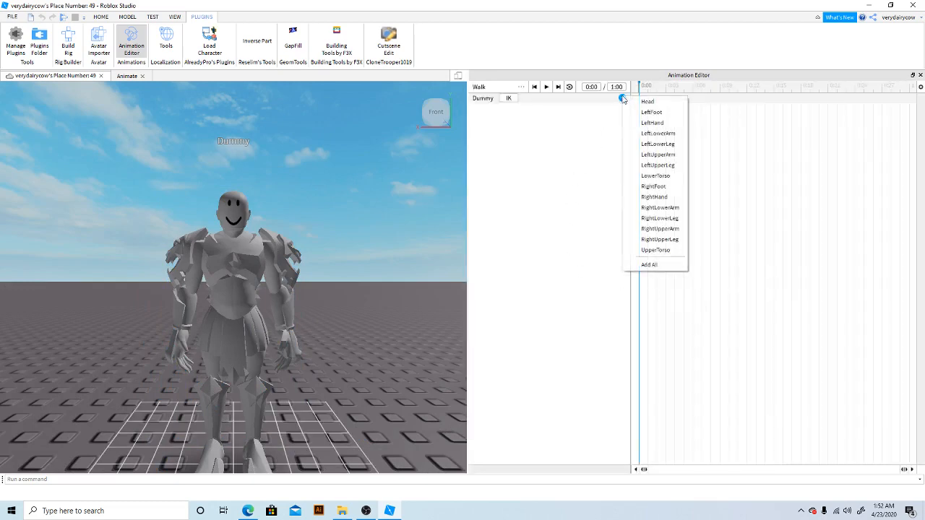
{"action": "left_click", "coordinate": [649, 265]}
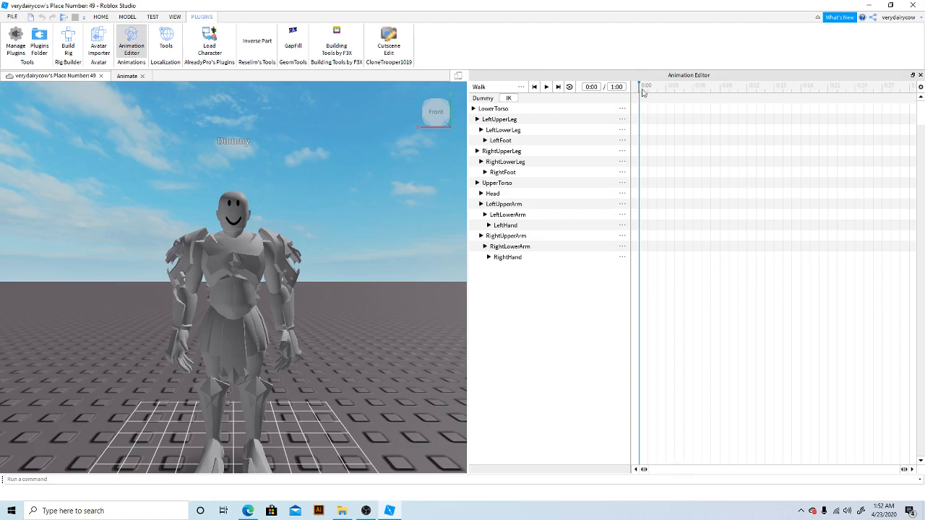
{"action": "left_click_drag", "start_coordinate": [648, 91], "coordinate": [602, 145]}
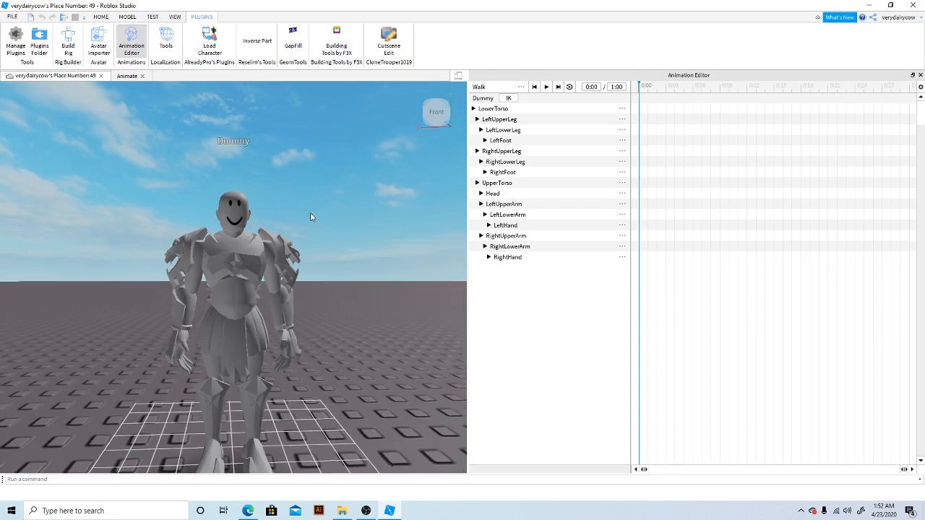
{"action": "scroll", "coordinate": [310, 217], "scroll_direction": "up", "scroll_amount": 2}
{"action": "scroll", "coordinate": [310, 217], "scroll_direction": "down", "scroll_amount": 1}
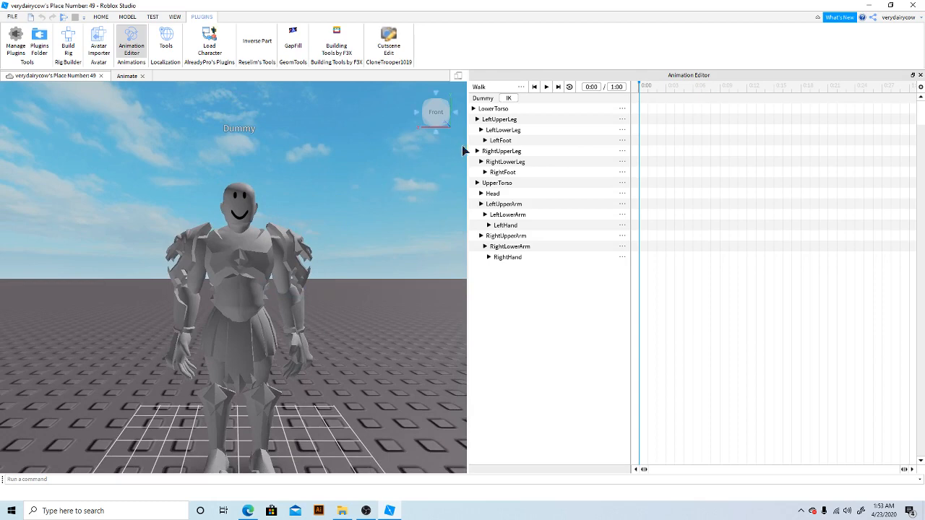
Step: Select the upper torso and right leg tracks in turn to examine their rotation handles on the dummy
{"action": "left_click", "coordinate": [495, 187]}
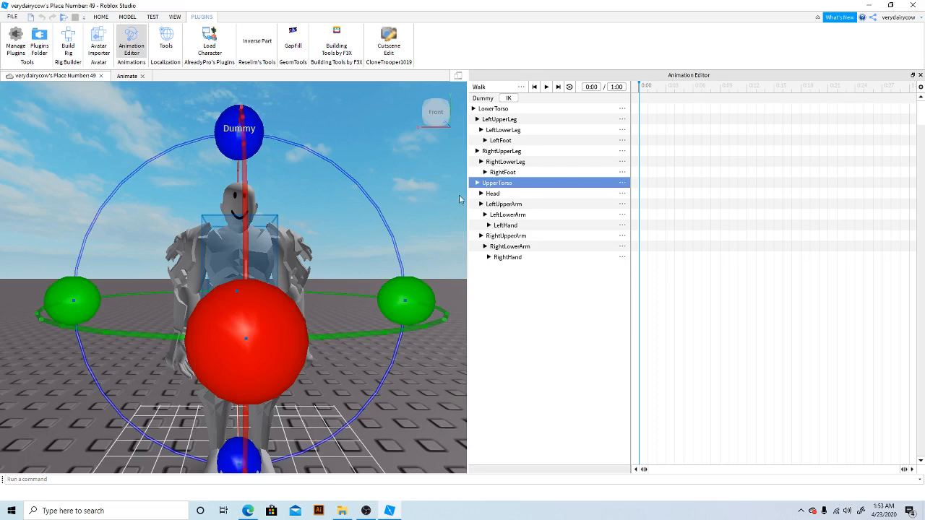
{"action": "left_click", "coordinate": [488, 162]}
{"action": "left_click", "coordinate": [484, 153]}
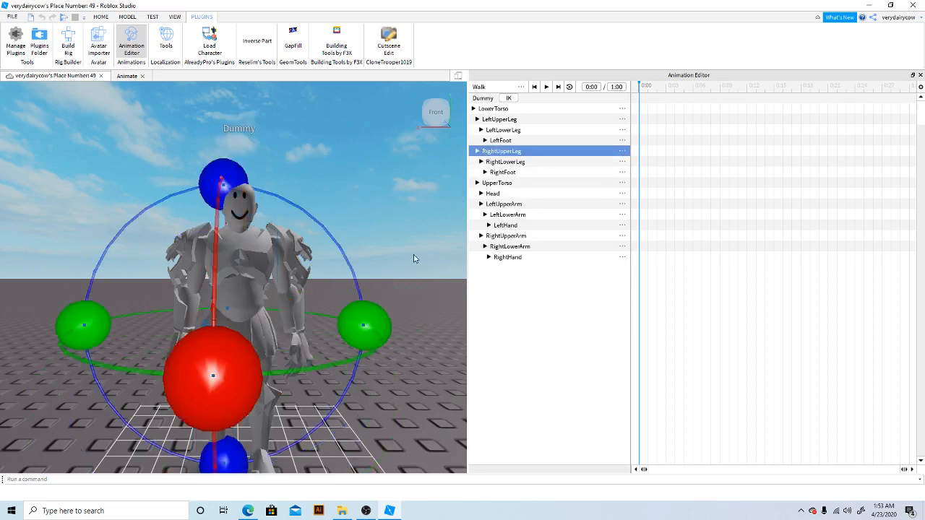
{"action": "right_click_drag", "start_coordinate": [376, 220], "coordinate": [376, 221]}
{"action": "left_click", "coordinate": [375, 220]}
{"action": "scroll", "coordinate": [375, 220], "scroll_direction": "down", "scroll_amount": 3}
Step: Try rotating the dummy's lower torso around its blue ring, and undo the rotation
{"action": "left_click", "coordinate": [494, 110]}
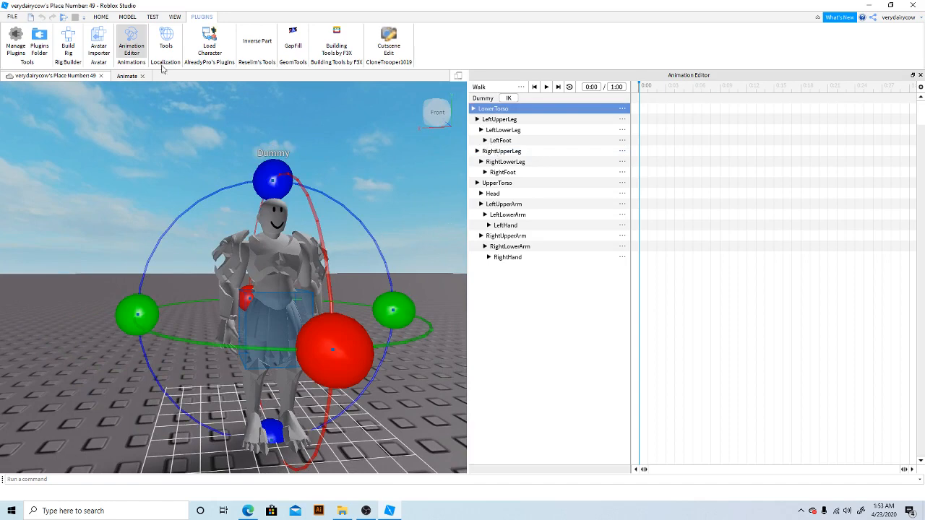
{"action": "left_click", "coordinate": [127, 16]}
{"action": "left_click_drag", "start_coordinate": [274, 180], "coordinate": [375, 397]}
{"action": "key", "text": "ctrl+z"}
Step: Try rotating the right upper arm and shifting it sideways with move handles, and undo both changes
{"action": "left_click", "coordinate": [231, 256]}
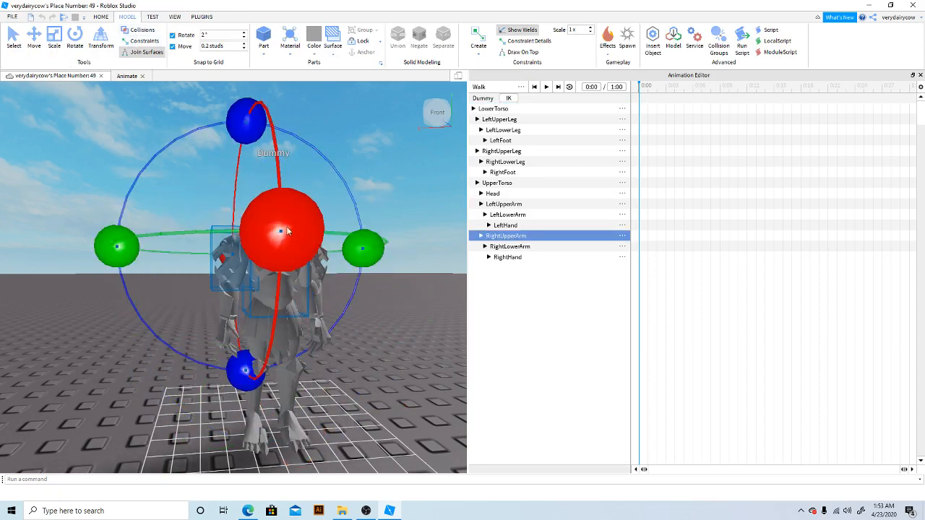
{"action": "mouse_move", "coordinate": [288, 232]}
{"action": "left_mouse_down"}
{"action": "mouse_move", "coordinate": [249, 87]}
{"action": "mouse_move", "coordinate": [323, 184]}
{"action": "mouse_move", "coordinate": [282, 230]}
{"action": "left_mouse_up"}
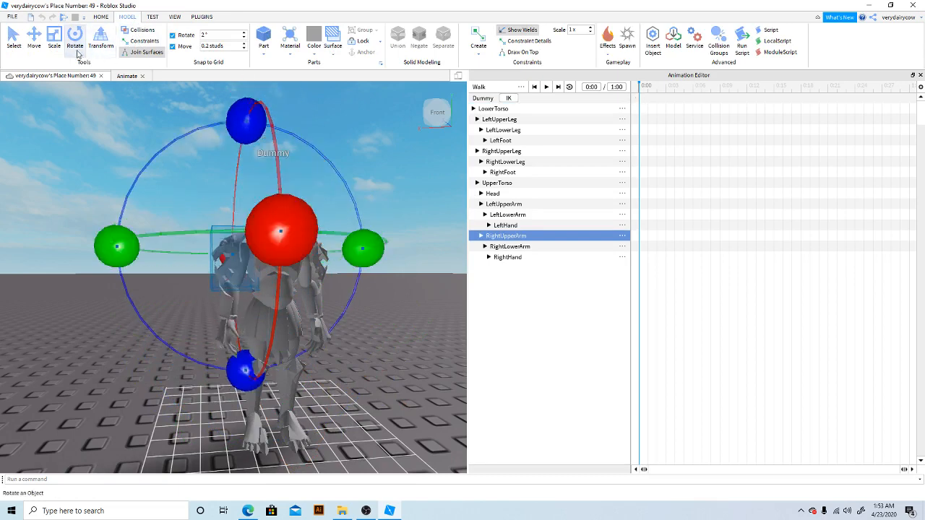
{"action": "left_click", "coordinate": [42, 50]}
{"action": "left_click_drag", "start_coordinate": [370, 249], "coordinate": [237, 256]}
{"action": "key", "text": "ctrl+z"}
{"action": "key", "text": "ctrl+z"}
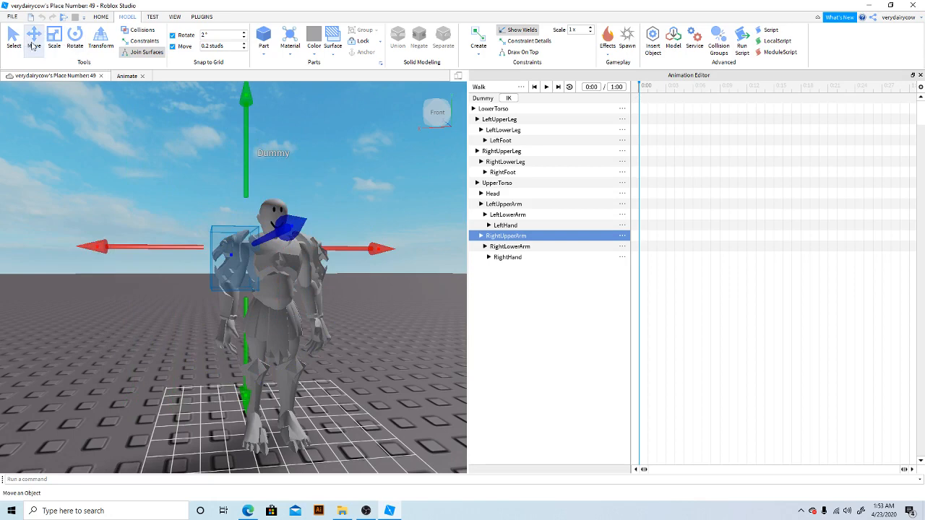
Step: Toggle the Move tool off and on for the right upper arm and inspect its handles up close
{"action": "left_click", "coordinate": [34, 40]}
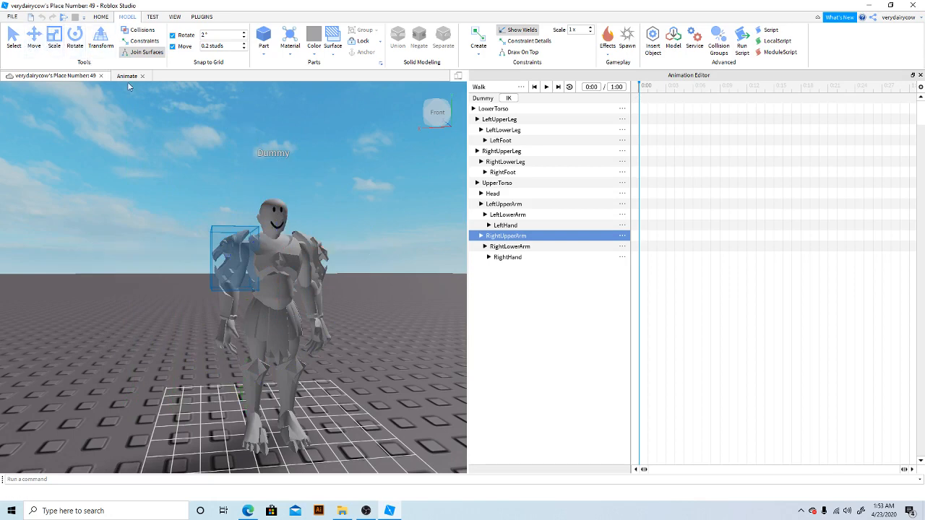
{"action": "right_click_drag", "start_coordinate": [208, 173], "coordinate": [119, 166]}
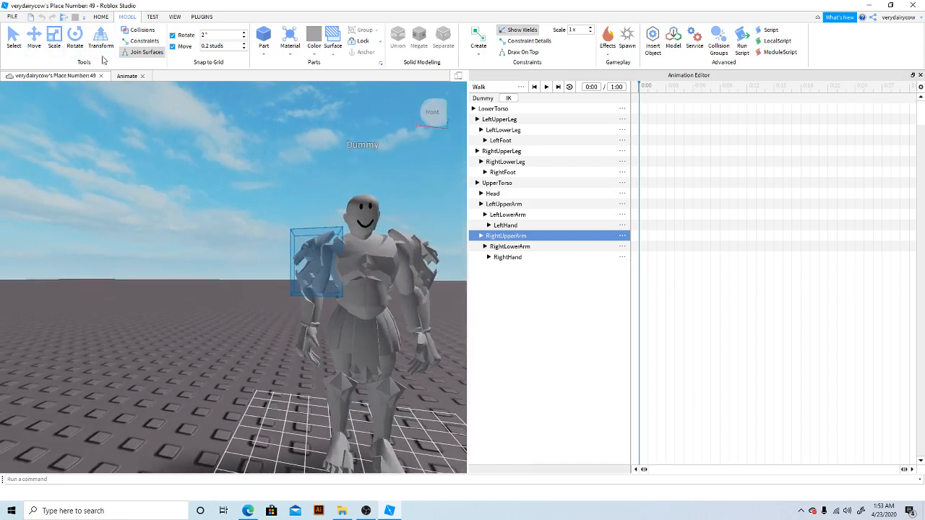
{"action": "left_click", "coordinate": [34, 40]}
{"action": "key", "text": "f"}
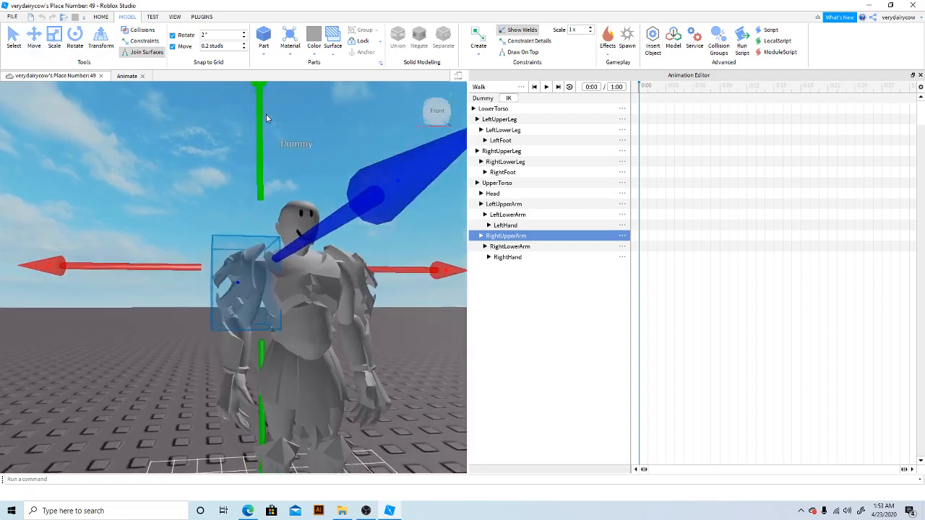
{"action": "right_click_drag", "start_coordinate": [265, 118], "coordinate": [268, 118]}
{"action": "scroll", "coordinate": [268, 118], "scroll_direction": "down", "scroll_amount": 2}
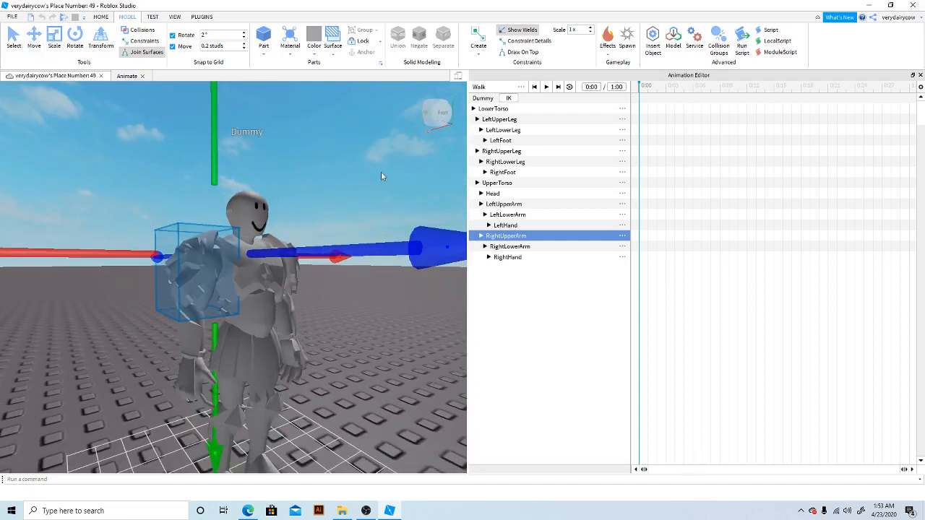
Step: Deselect the right upper arm and select the lower torso with its move handles active
{"action": "left_click", "coordinate": [497, 304]}
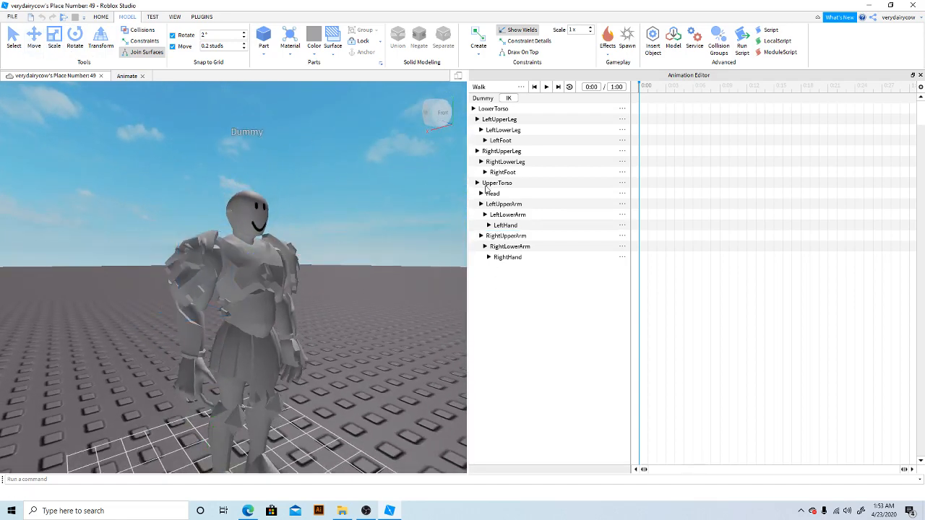
{"action": "left_click", "coordinate": [483, 108]}
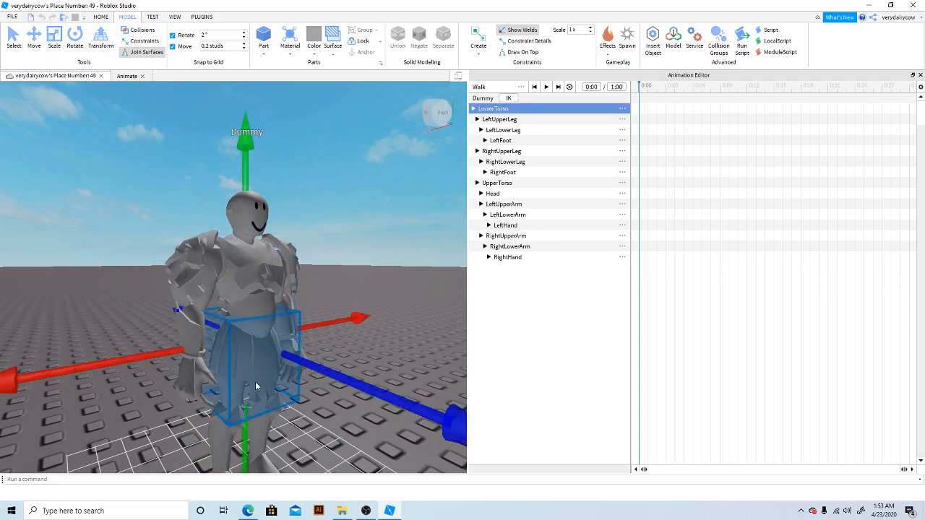
{"action": "left_click_drag", "start_coordinate": [319, 324], "coordinate": [292, 337]}
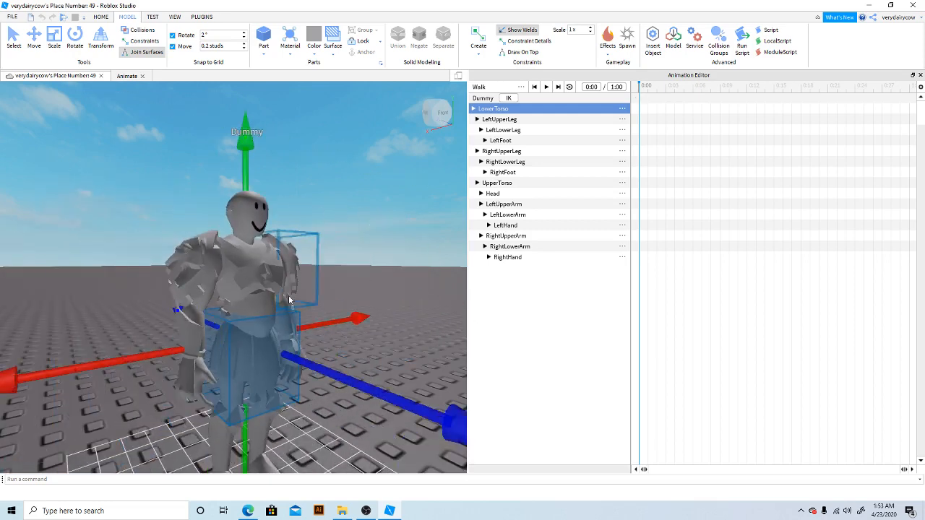
{"action": "left_click", "coordinate": [500, 185]}
{"action": "left_click", "coordinate": [262, 365]}
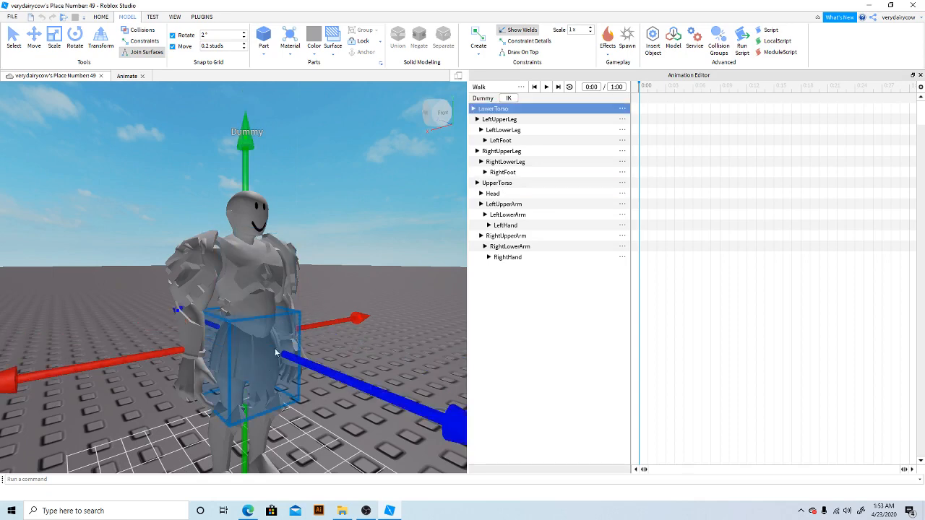
Step: Try shifting the upper torso and the right upper arm with the move handles, undo both changes, and clear the selection
{"action": "left_click", "coordinate": [272, 265]}
{"action": "left_click_drag", "start_coordinate": [334, 305], "coordinate": [294, 297]}
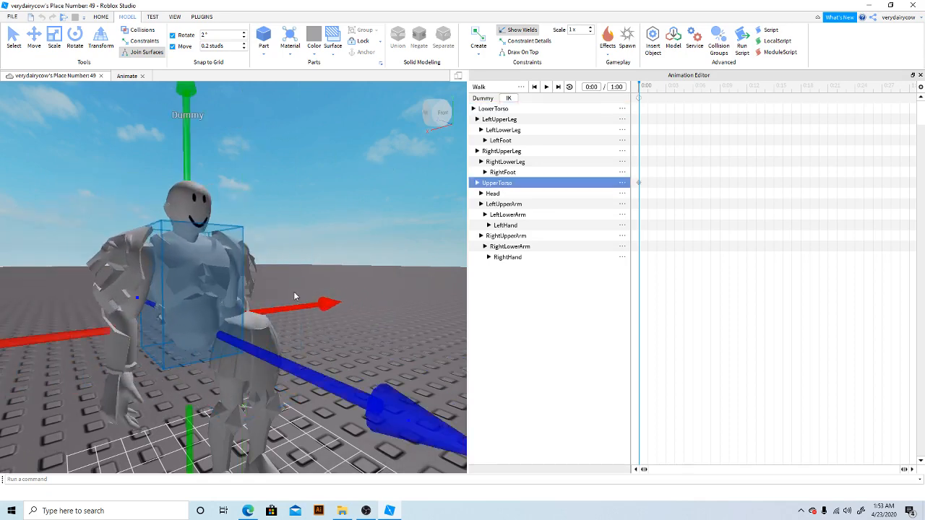
{"action": "key", "text": "ctrl+z"}
{"action": "left_click", "coordinate": [208, 273]}
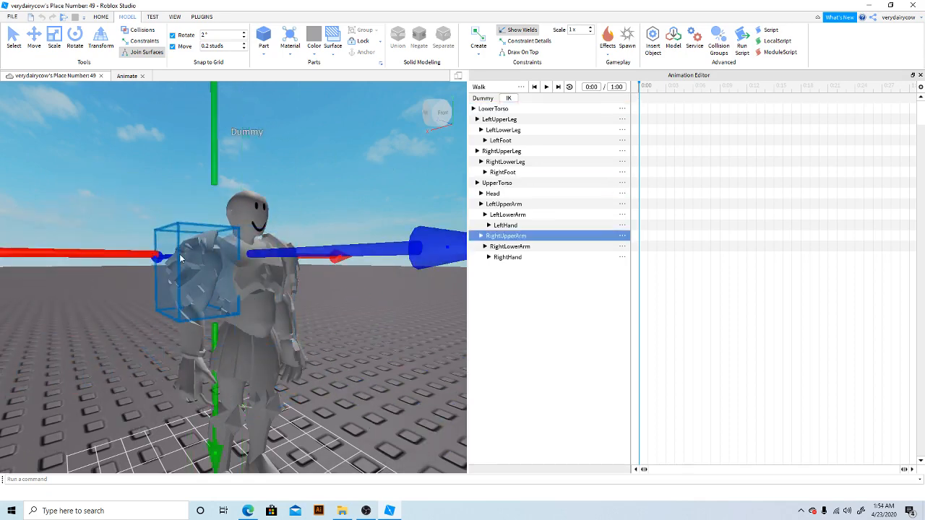
{"action": "mouse_move", "coordinate": [62, 248]}
{"action": "left_mouse_down"}
{"action": "mouse_move", "coordinate": [84, 252]}
{"action": "mouse_move", "coordinate": [12, 275]}
{"action": "mouse_move", "coordinate": [55, 263]}
{"action": "left_mouse_up"}
{"action": "key", "text": "ctrl+z"}
{"action": "left_click", "coordinate": [319, 143]}
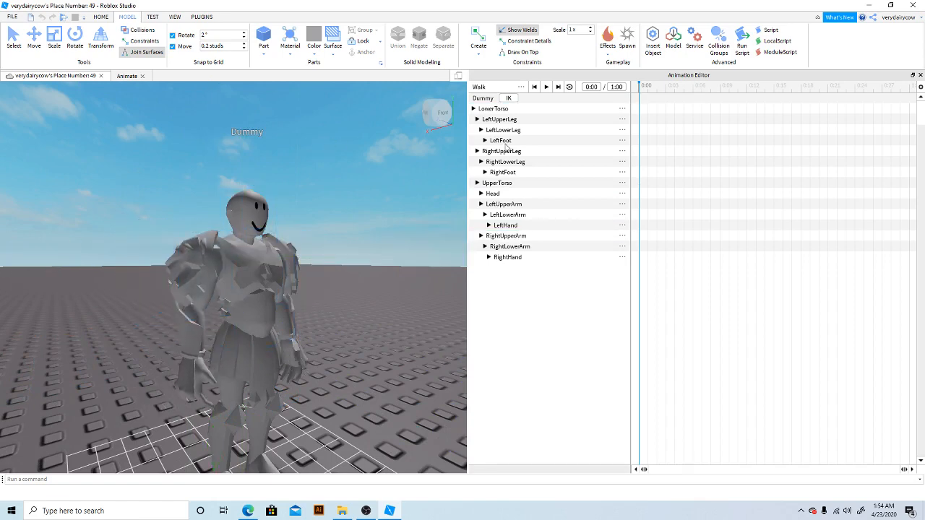
Step: Try moving the left upper leg and left lower leg forward with the move handles, and undo the changes
{"action": "left_click", "coordinate": [493, 121]}
{"action": "key", "text": "w"}
{"action": "right_click_drag", "start_coordinate": [364, 174], "coordinate": [364, 174]}
{"action": "key", "text": "s"}
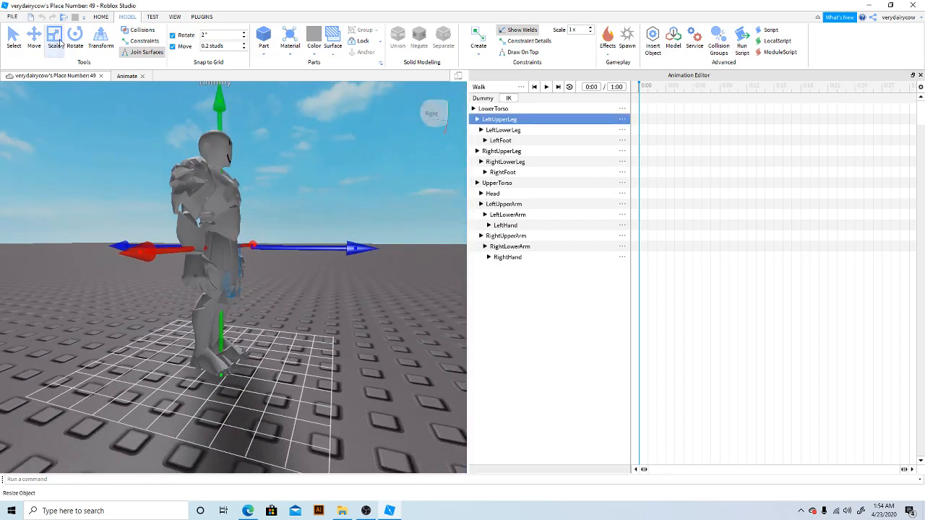
{"action": "left_click", "coordinate": [75, 38]}
{"action": "left_click", "coordinate": [34, 38]}
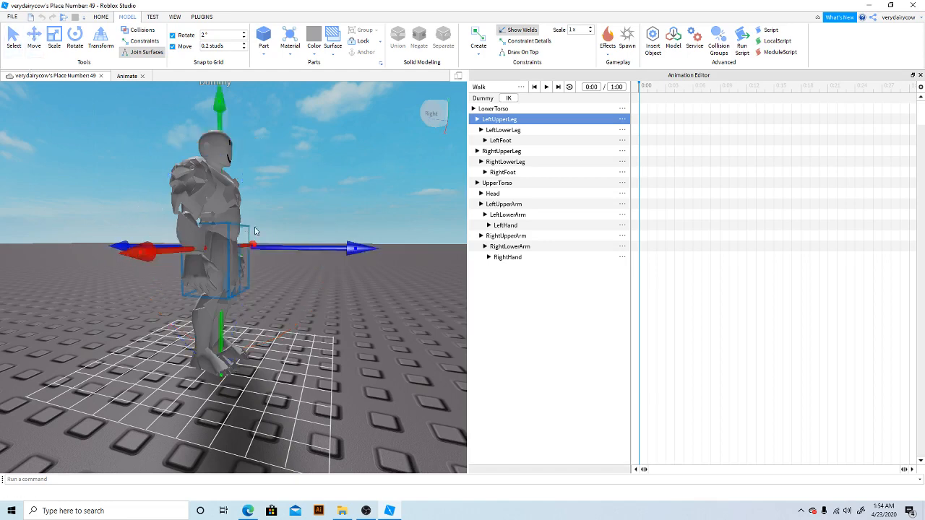
{"action": "left_click_drag", "start_coordinate": [324, 249], "coordinate": [342, 249]}
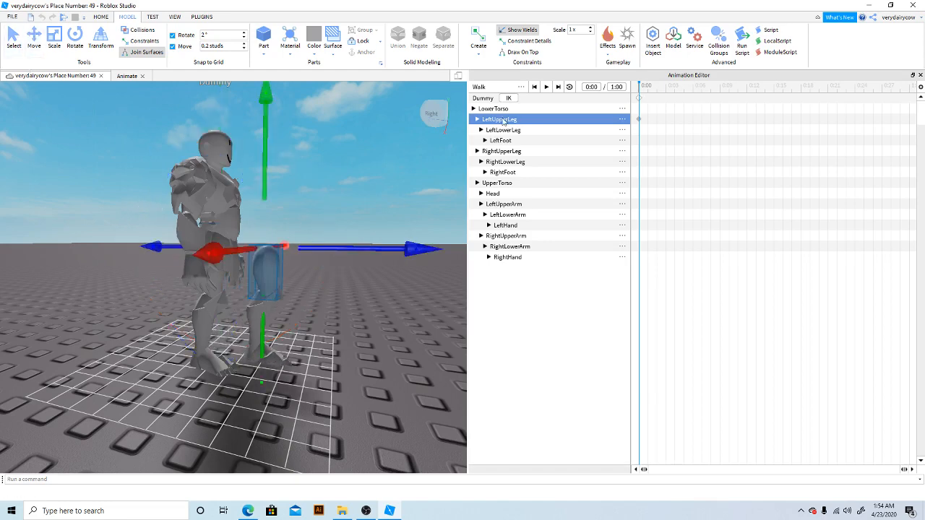
{"action": "left_click", "coordinate": [502, 130]}
{"action": "left_click_drag", "start_coordinate": [405, 304], "coordinate": [436, 305]}
{"action": "key", "text": "ctrl+z"}
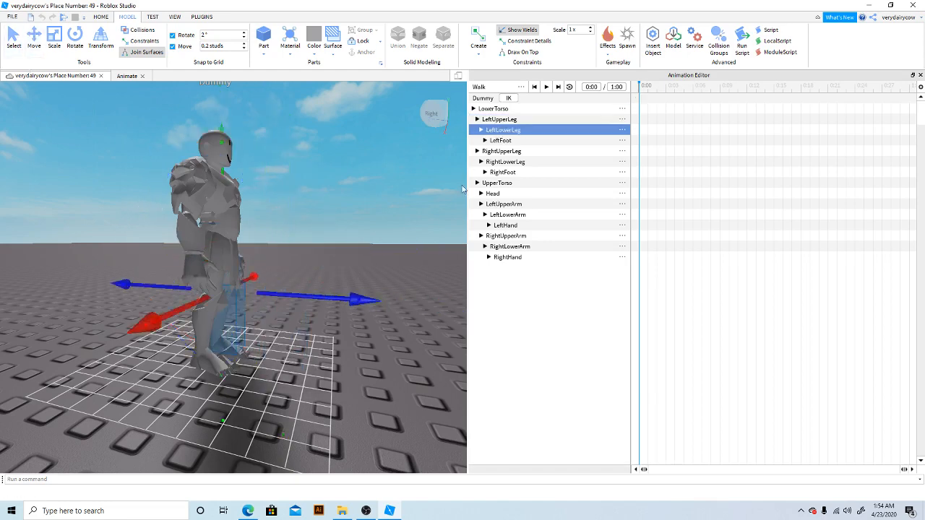
Step: Try sliding the left foot and the left upper leg forward with the move handles, and undo both changes
{"action": "left_click", "coordinate": [499, 141]}
{"action": "left_click_drag", "start_coordinate": [339, 360], "coordinate": [428, 367]}
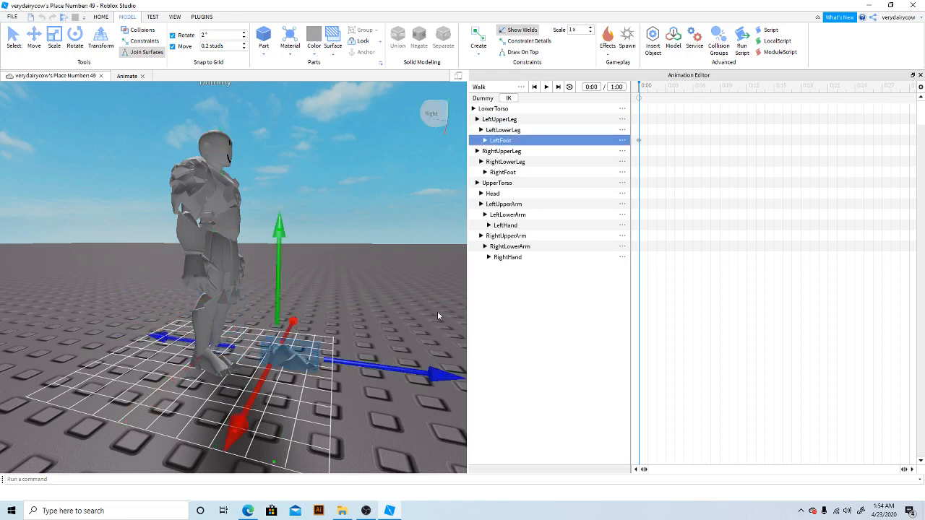
{"action": "key", "text": "ctrl+z"}
{"action": "left_click", "coordinate": [495, 120]}
{"action": "left_click_drag", "start_coordinate": [280, 250], "coordinate": [362, 243]}
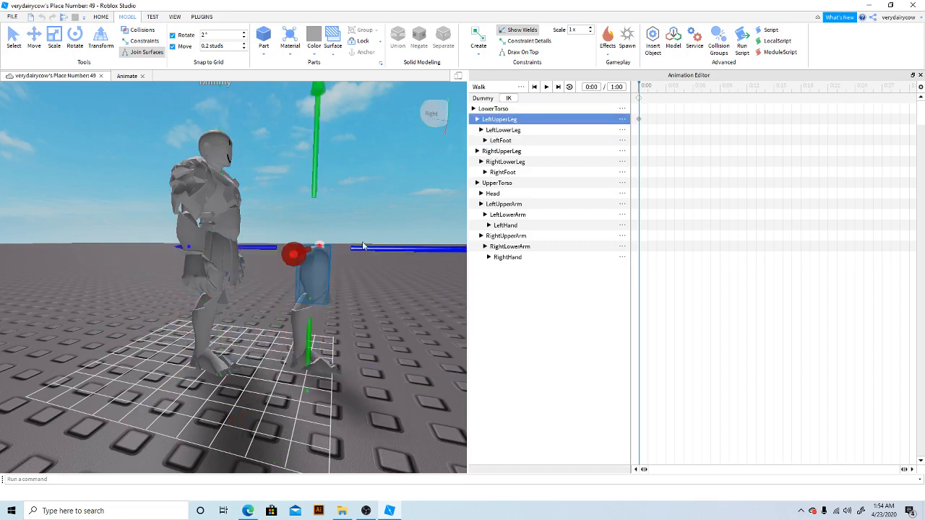
{"action": "key", "text": "ctrl+z"}
Step: Swing the left upper leg forward around its red ring with the Rotate tool at 0:00
{"action": "left_click", "coordinate": [74, 38]}
{"action": "right_click_drag", "start_coordinate": [295, 182], "coordinate": [295, 182]}
{"action": "key", "text": "s"}
{"action": "right_click_drag", "start_coordinate": [336, 231], "coordinate": [336, 231]}
{"action": "key", "text": "w"}
{"action": "left_click_drag", "start_coordinate": [330, 225], "coordinate": [319, 183]}
{"action": "right_click_drag", "start_coordinate": [319, 184], "coordinate": [319, 184]}
{"action": "key", "text": "w"}
{"action": "key", "text": "s"}
{"action": "left_click_drag", "start_coordinate": [305, 244], "coordinate": [303, 213]}
{"action": "right_click_drag", "start_coordinate": [302, 213], "coordinate": [302, 213]}
{"action": "key", "text": "s"}
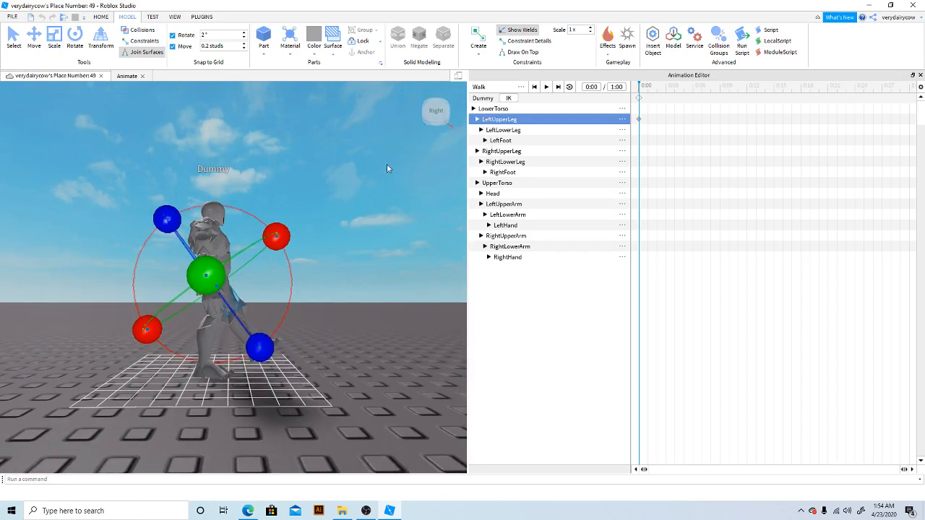
Step: Swing the right upper leg backward around its red ring at 0:00, opposite to the left leg
{"action": "left_click", "coordinate": [510, 152]}
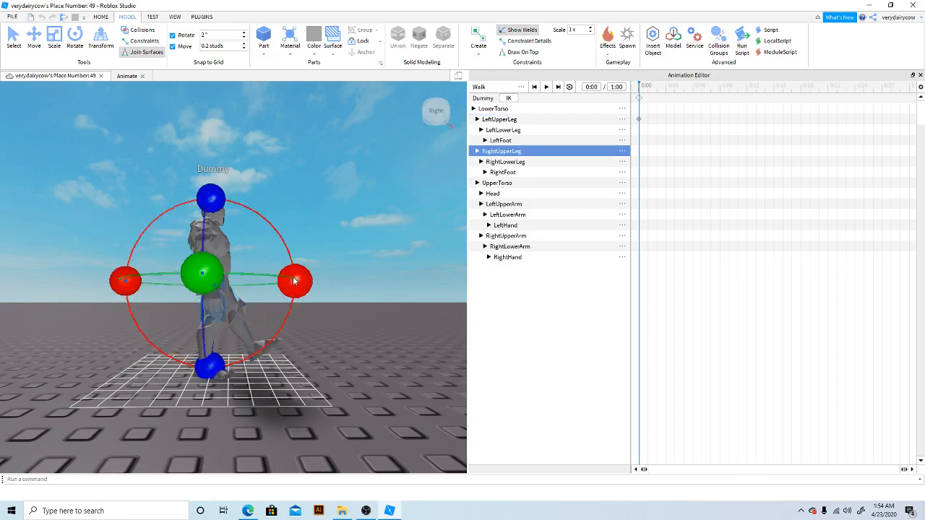
{"action": "left_click_drag", "start_coordinate": [295, 281], "coordinate": [296, 315]}
{"action": "scroll", "coordinate": [339, 283], "scroll_direction": "up", "scroll_amount": 10}
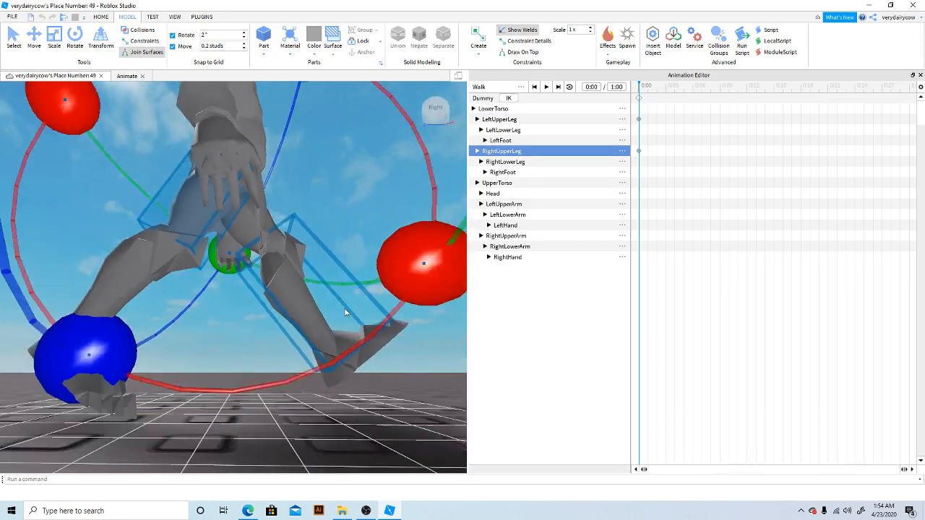
{"action": "scroll", "coordinate": [345, 313], "scroll_direction": "down", "scroll_amount": 8}
{"action": "right_click_drag", "start_coordinate": [345, 313], "coordinate": [343, 316]}
{"action": "scroll", "coordinate": [345, 312], "scroll_direction": "up", "scroll_amount": 2}
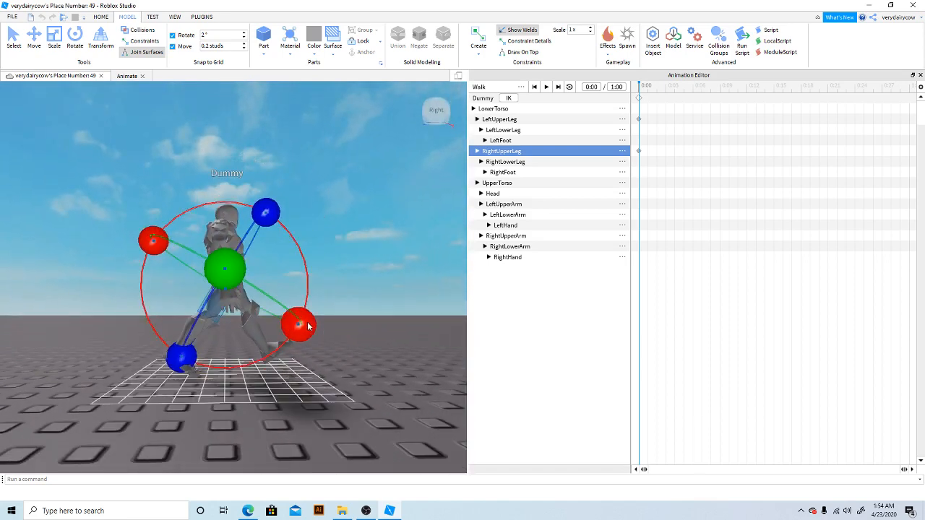
{"action": "left_click_drag", "start_coordinate": [308, 327], "coordinate": [302, 318]}
Step: Fine-tune the left upper leg's forward swing around its red ring
{"action": "left_click", "coordinate": [488, 120]}
{"action": "mouse_move", "coordinate": [303, 237]}
{"action": "left_mouse_down"}
{"action": "mouse_move", "coordinate": [309, 256]}
{"action": "mouse_move", "coordinate": [310, 242]}
{"action": "left_mouse_up"}
{"action": "right_click_drag", "start_coordinate": [310, 241], "coordinate": [309, 242]}
{"action": "scroll", "coordinate": [309, 242], "scroll_direction": "down", "scroll_amount": 2}
{"action": "scroll", "coordinate": [310, 242], "scroll_direction": "up", "scroll_amount": 3}
{"action": "scroll", "coordinate": [310, 242], "scroll_direction": "down", "scroll_amount": 1}
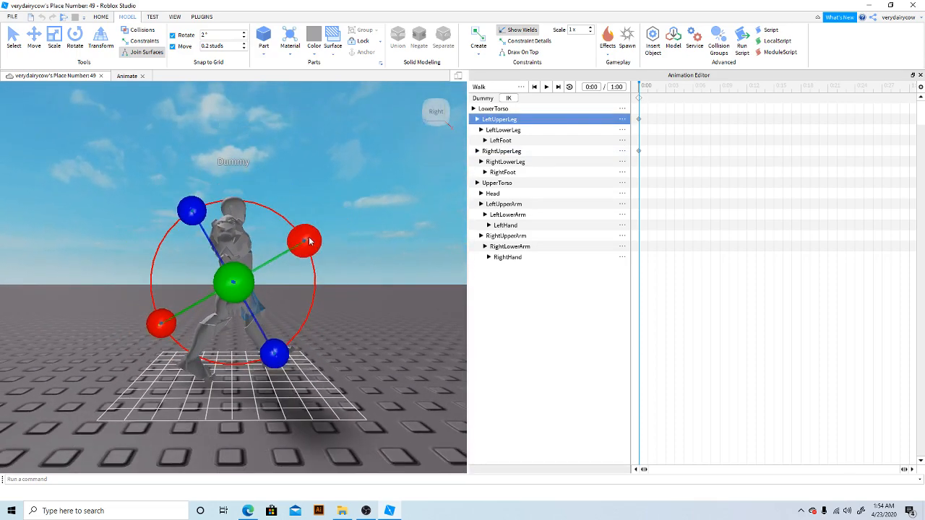
{"action": "left_click_drag", "start_coordinate": [309, 241], "coordinate": [309, 238]}
Step: Deselect the left upper leg and examine the dummy's stride from the side, from a distance and up close
{"action": "left_click", "coordinate": [319, 211]}
{"action": "scroll", "coordinate": [319, 212], "scroll_direction": "down", "scroll_amount": 2}
{"action": "right_click_drag", "start_coordinate": [319, 212], "coordinate": [319, 212]}
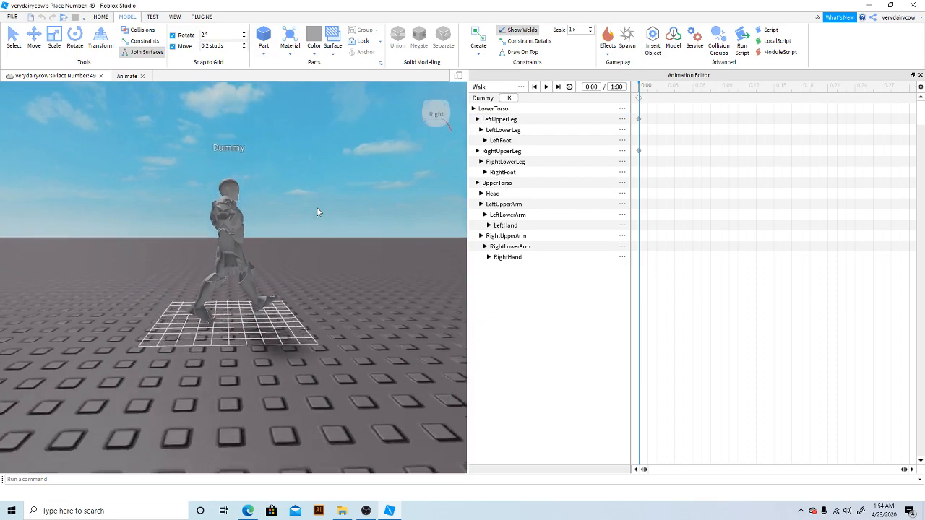
{"action": "key", "text": "s"}
{"action": "key", "text": "d"}
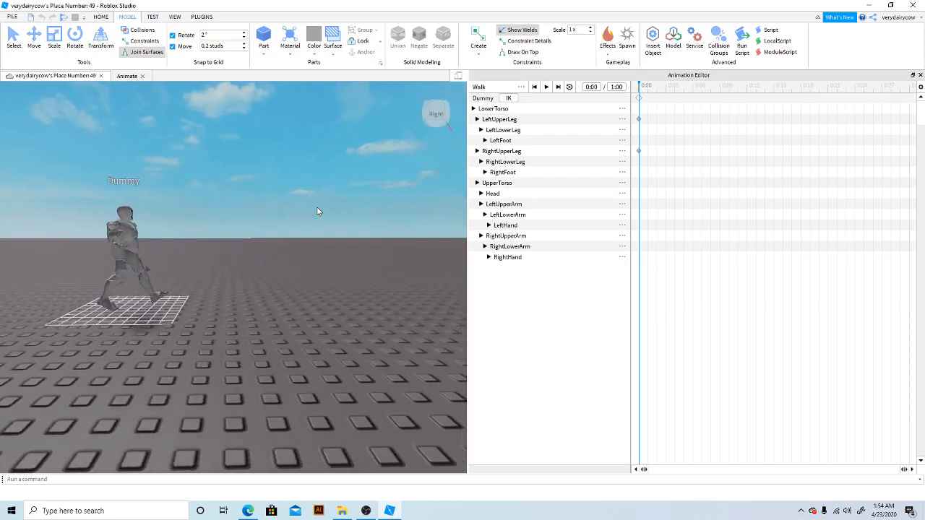
{"action": "right_click_drag", "start_coordinate": [318, 212], "coordinate": [318, 209]}
{"action": "key", "text": "w"}
{"action": "key", "text": "s"}
{"action": "key", "text": "w"}
{"action": "key", "text": "s"}
{"action": "key", "text": "w"}
{"action": "key", "text": "s"}
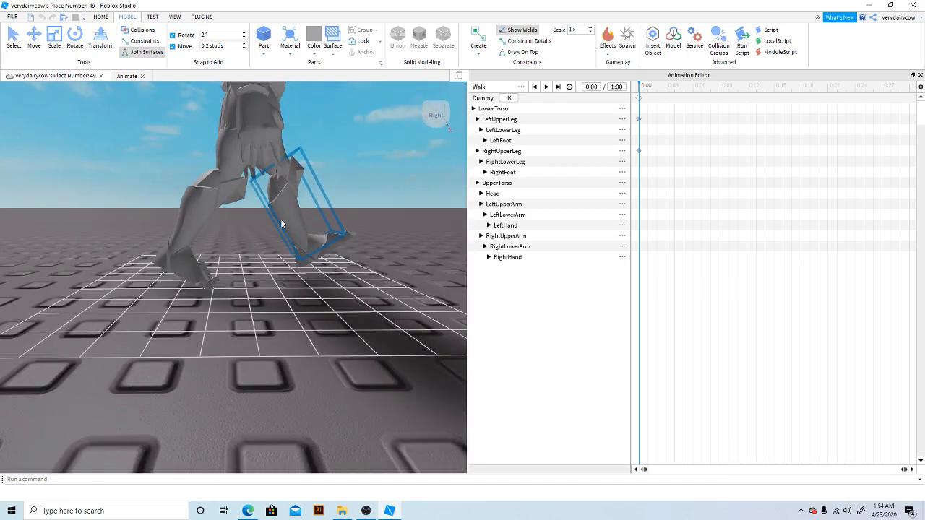
{"action": "left_click", "coordinate": [221, 218]}
{"action": "key", "text": "d"}
{"action": "right_click_drag", "start_coordinate": [191, 168], "coordinate": [209, 147]}
{"action": "left_click", "coordinate": [165, 166]}
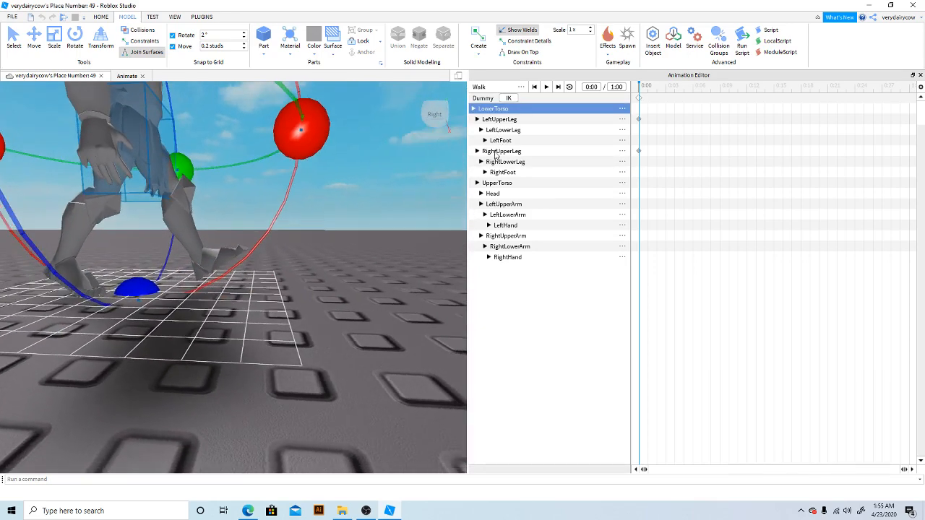
Step: Rotate the right upper leg slightly further backward around its red ring and clear the selection
{"action": "left_click", "coordinate": [496, 154]}
{"action": "right_click_drag", "start_coordinate": [340, 176], "coordinate": [340, 176]}
{"action": "key", "text": "w"}
{"action": "key", "text": "s"}
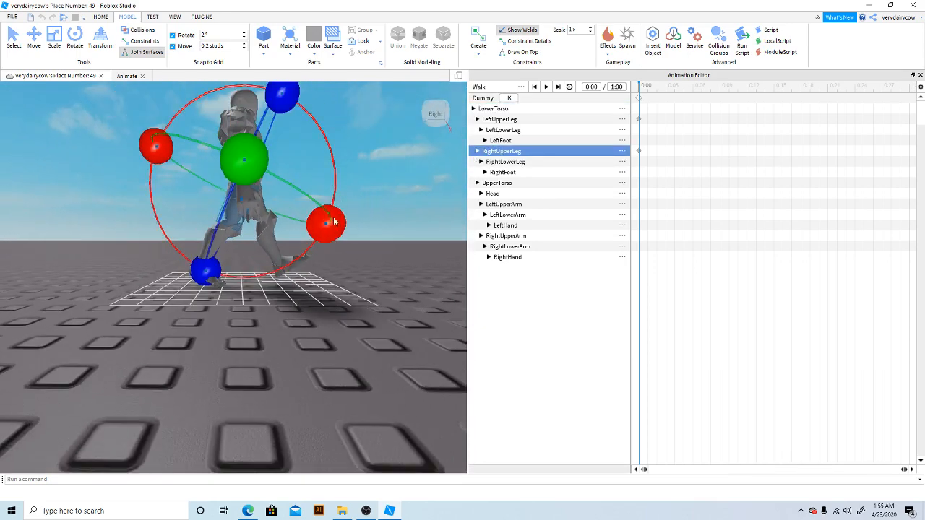
{"action": "left_click_drag", "start_coordinate": [333, 222], "coordinate": [331, 237]}
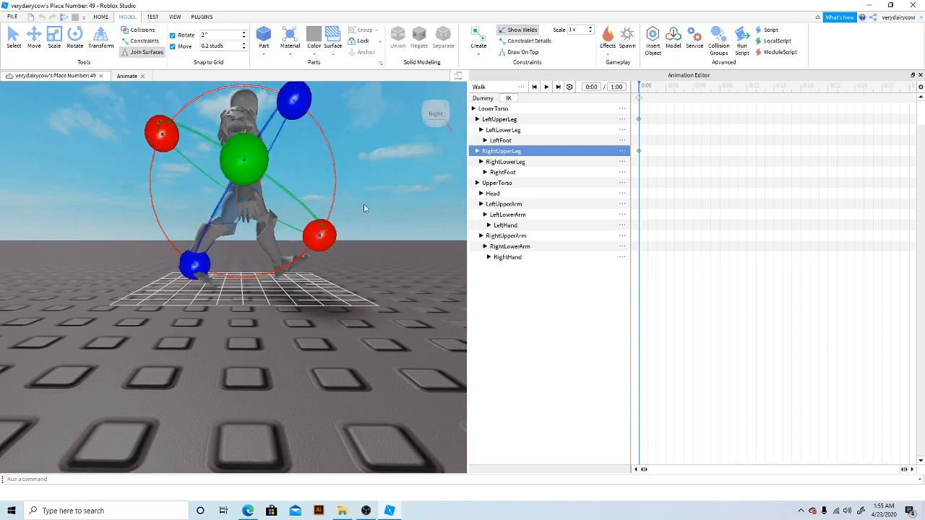
{"action": "left_click", "coordinate": [365, 205]}
{"action": "key", "text": "w"}
{"action": "right_click_drag", "start_coordinate": [366, 203], "coordinate": [367, 202]}
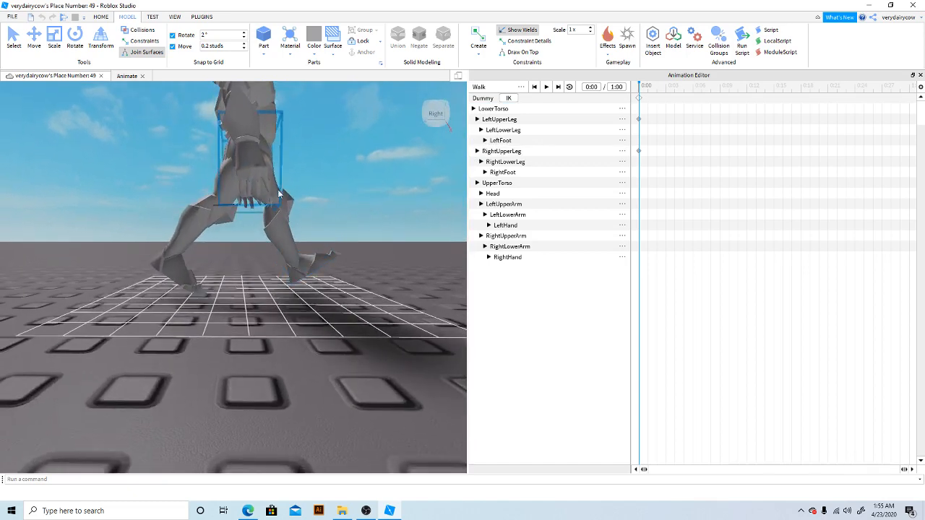
Step: Reduce the left upper leg's forward swing slightly around its red ring and clear the selection
{"action": "left_click", "coordinate": [484, 121]}
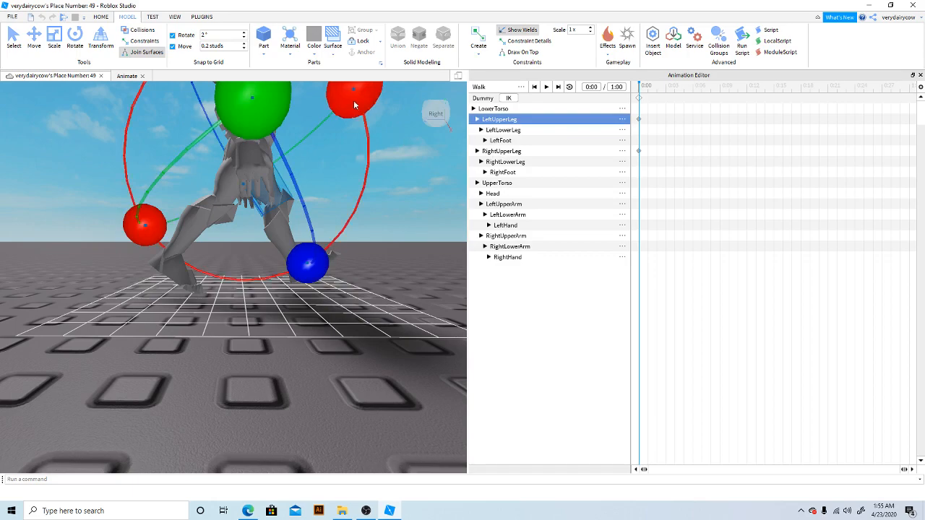
{"action": "left_click_drag", "start_coordinate": [353, 100], "coordinate": [359, 107]}
{"action": "key", "text": "w"}
{"action": "right_click_drag", "start_coordinate": [376, 196], "coordinate": [377, 199]}
{"action": "key", "text": "s"}
{"action": "left_click", "coordinate": [389, 236]}
{"action": "key", "text": "s"}
{"action": "right_click_drag", "start_coordinate": [389, 236], "coordinate": [389, 236]}
{"action": "key", "text": "w"}
{"action": "key", "text": "s"}
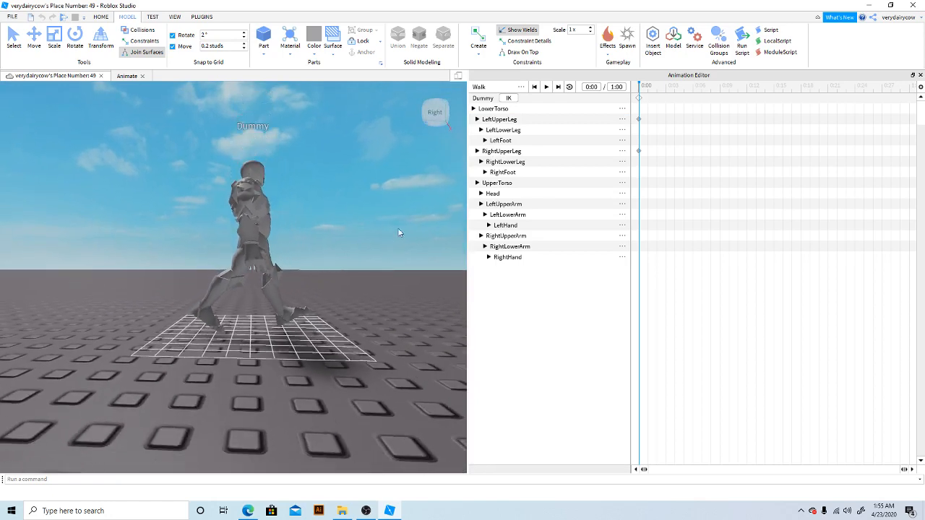
Step: Readjust the right upper leg's rotation and swing the left upper leg a little further forward to balance the stride
{"action": "left_click", "coordinate": [508, 152]}
{"action": "mouse_move", "coordinate": [334, 249]}
{"action": "left_mouse_down"}
{"action": "mouse_move", "coordinate": [332, 274]}
{"action": "mouse_move", "coordinate": [337, 267]}
{"action": "left_mouse_up"}
{"action": "left_click", "coordinate": [497, 121]}
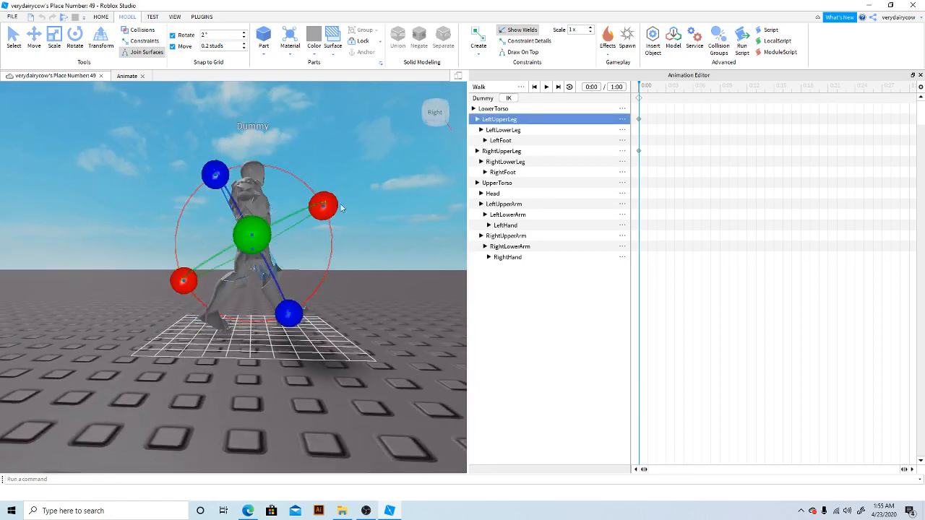
{"action": "left_click_drag", "start_coordinate": [328, 205], "coordinate": [336, 195]}
{"action": "left_click", "coordinate": [371, 167]}
{"action": "scroll", "coordinate": [371, 168], "scroll_direction": "up", "scroll_amount": 5}
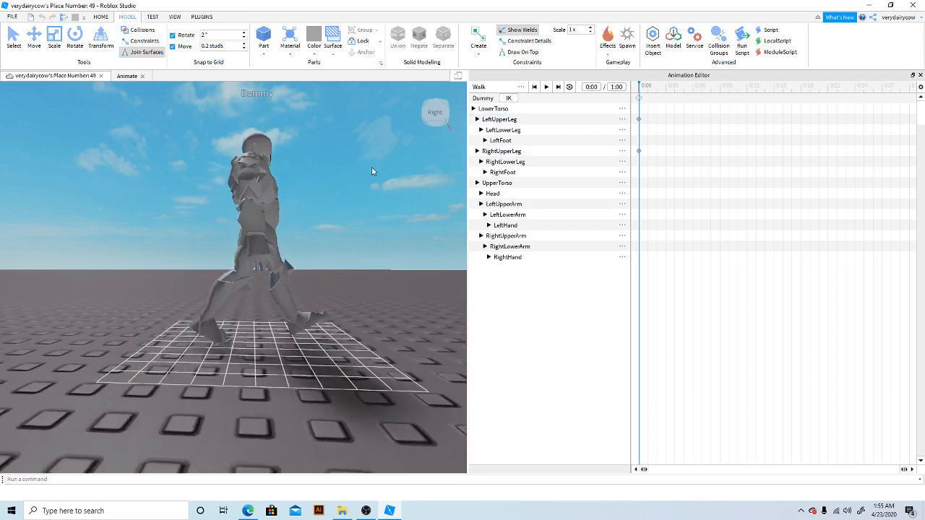
{"action": "scroll", "coordinate": [372, 168], "scroll_direction": "down", "scroll_amount": 2}
{"action": "right_click_drag", "start_coordinate": [371, 168], "coordinate": [373, 182]}
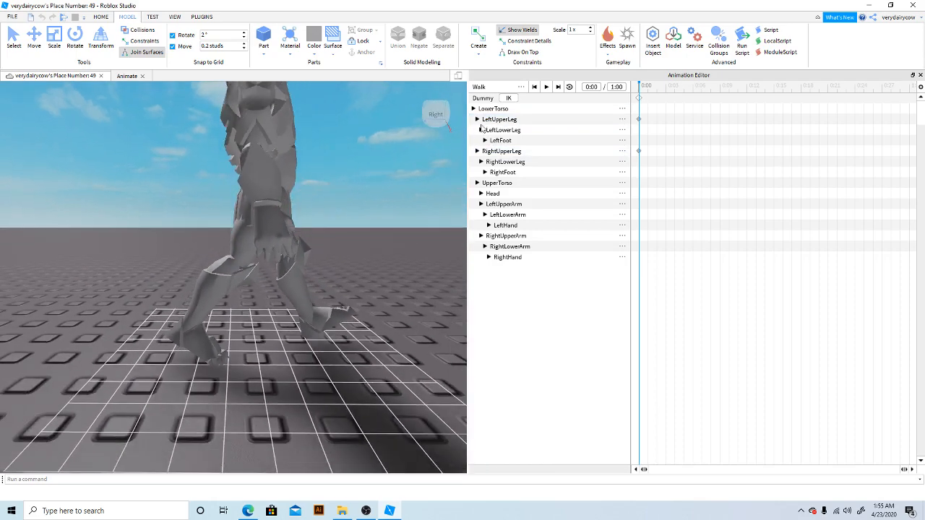
Step: Try moving the left upper leg's keyframe to 0:15 on the timeline, and restore it to 0:00
{"action": "left_click", "coordinate": [646, 88]}
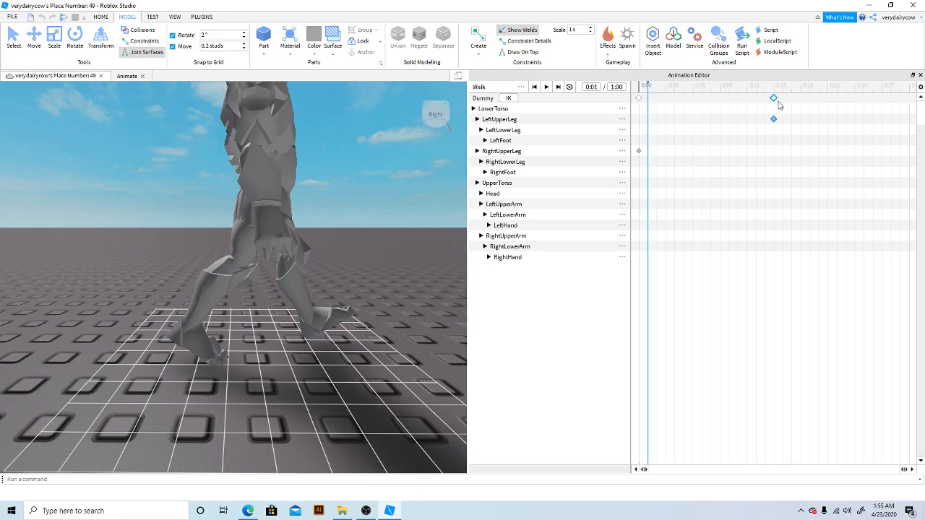
{"action": "left_click_drag", "start_coordinate": [638, 87], "coordinate": [715, 96]}
{"action": "left_click", "coordinate": [640, 92]}
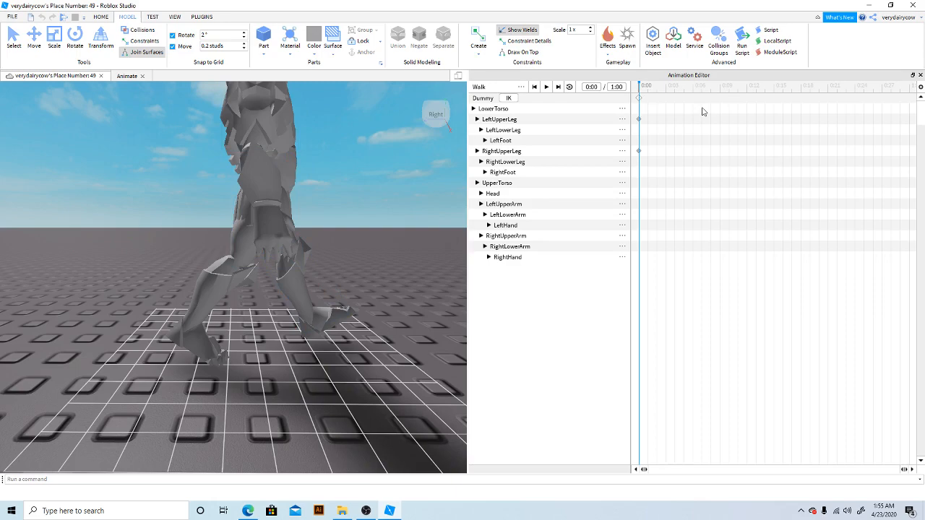
Step: Copy the left and right upper leg keyframes from 0:00 and paste them at 1:00
{"action": "right_click_drag", "start_coordinate": [350, 198], "coordinate": [353, 203]}
{"action": "key", "text": "s"}
{"action": "key", "text": "w"}
{"action": "left_click_drag", "start_coordinate": [646, 89], "coordinate": [712, 98]}
{"action": "left_click", "coordinate": [639, 87]}
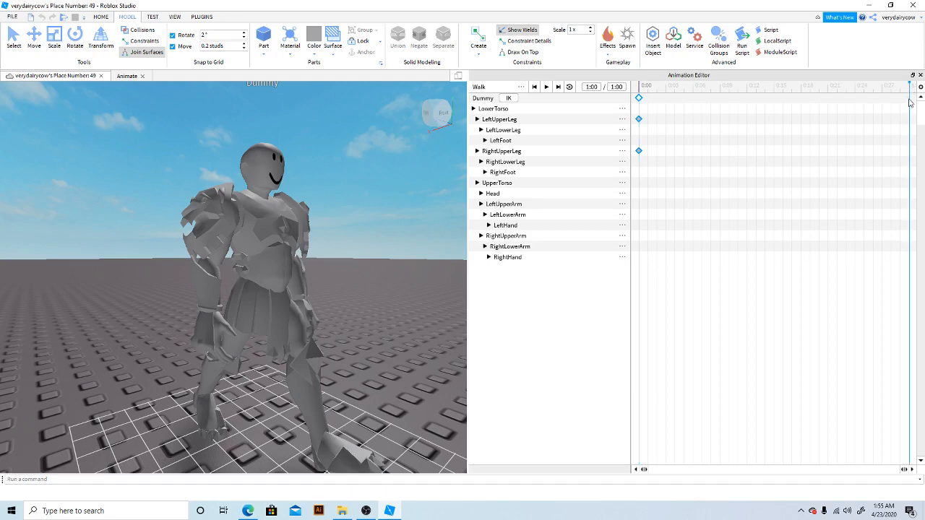
{"action": "key", "text": "ctrl+v"}
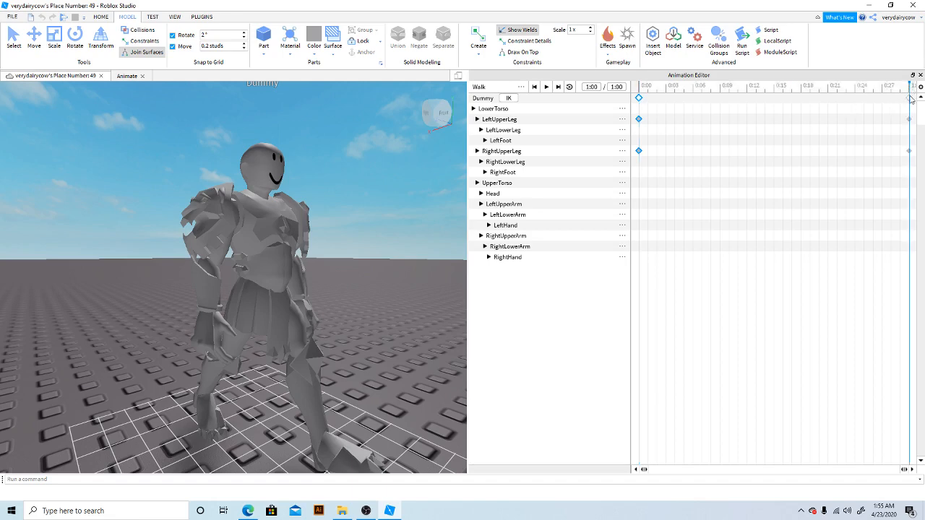
Step: Return the playhead to 0:00, turn on looping, and preview the animation before stopping it
{"action": "left_click_drag", "start_coordinate": [909, 97], "coordinate": [576, 98]}
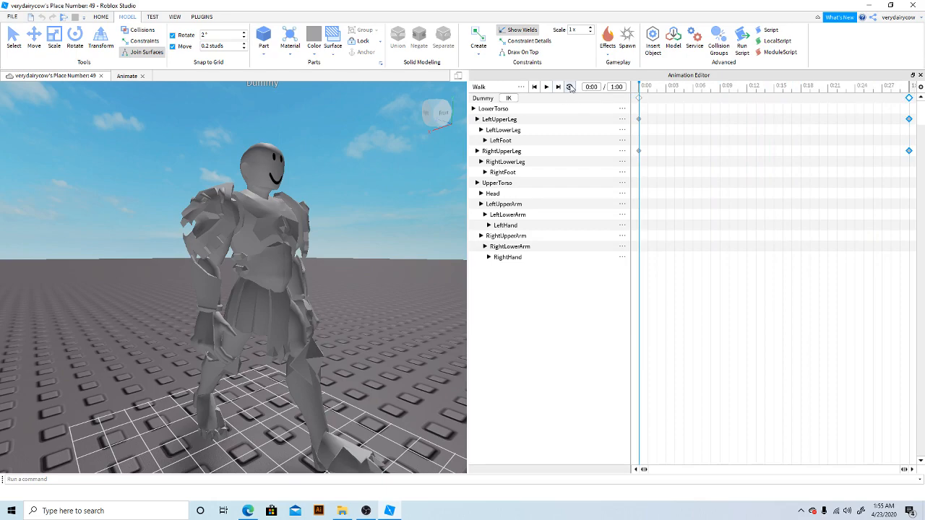
{"action": "left_click", "coordinate": [548, 88]}
{"action": "right_click_drag", "start_coordinate": [457, 193], "coordinate": [458, 194]}
{"action": "scroll", "coordinate": [457, 191], "scroll_direction": "down", "scroll_amount": 2}
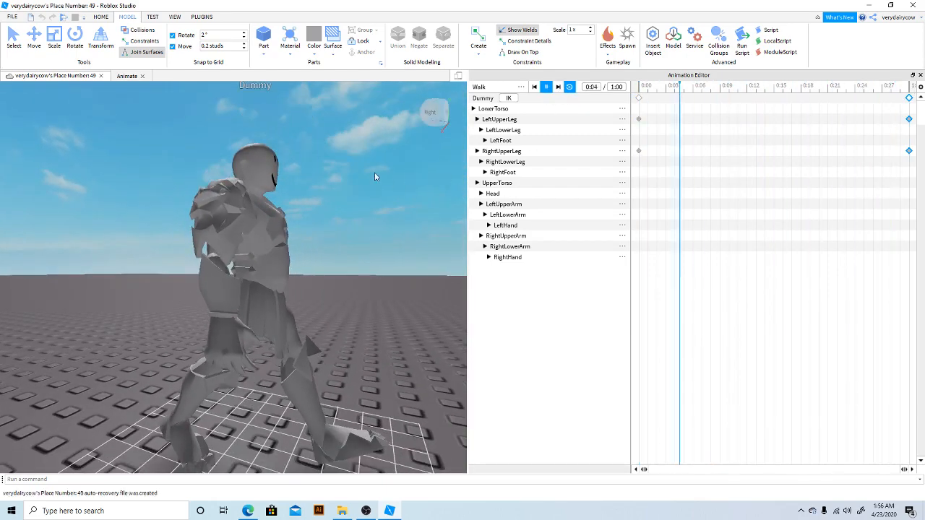
{"action": "left_click", "coordinate": [547, 88]}
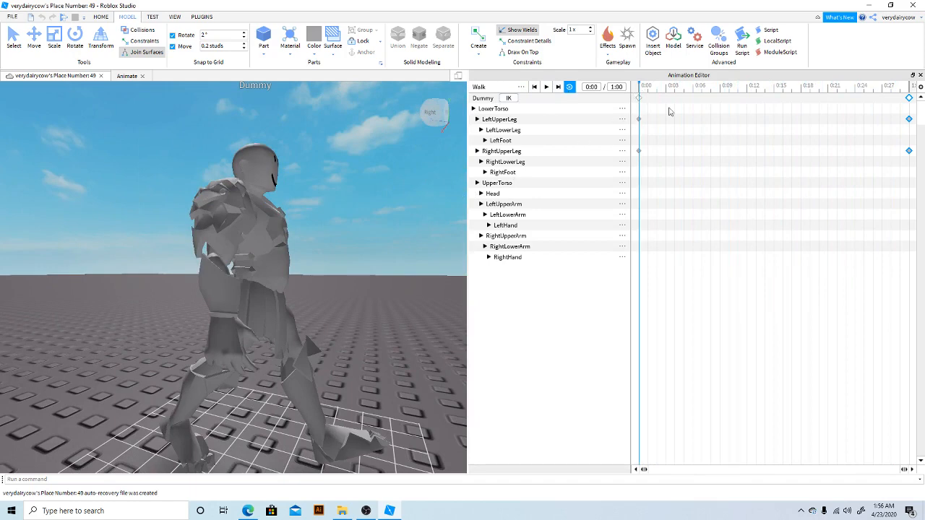
Step: Move the playhead to 0:15 and rotate the left upper leg backward into the opposite stride position
{"action": "left_click_drag", "start_coordinate": [756, 89], "coordinate": [775, 91]}
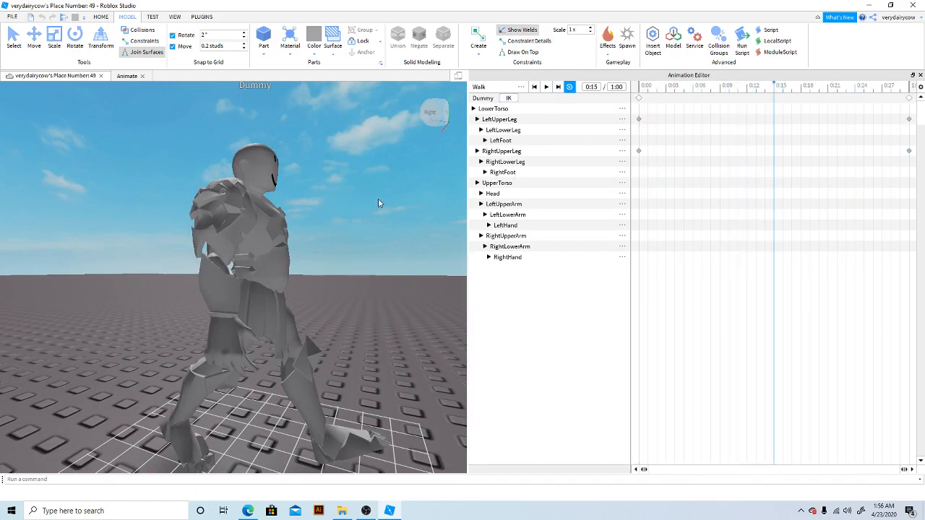
{"action": "right_click_drag", "start_coordinate": [383, 171], "coordinate": [383, 171]}
{"action": "scroll", "coordinate": [383, 172], "scroll_direction": "up", "scroll_amount": 3}
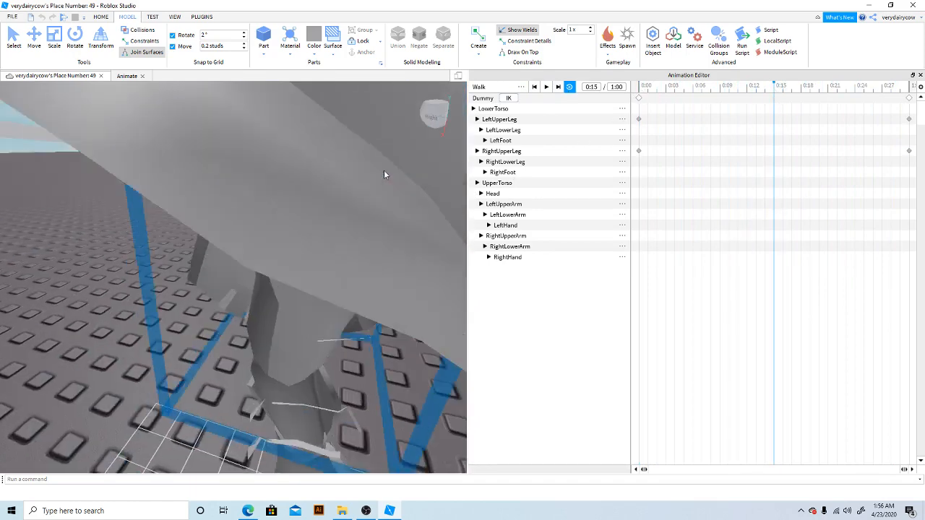
{"action": "scroll", "coordinate": [383, 172], "scroll_direction": "down", "scroll_amount": 2}
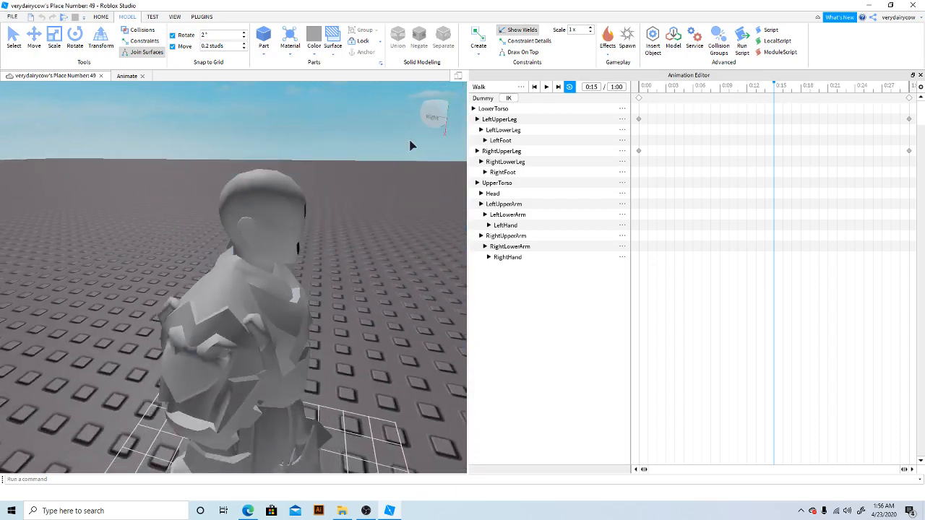
{"action": "scroll", "coordinate": [320, 182], "scroll_direction": "up", "scroll_amount": 3}
{"action": "right_click_drag", "start_coordinate": [320, 182], "coordinate": [320, 181]}
{"action": "scroll", "coordinate": [321, 182], "scroll_direction": "down", "scroll_amount": 7}
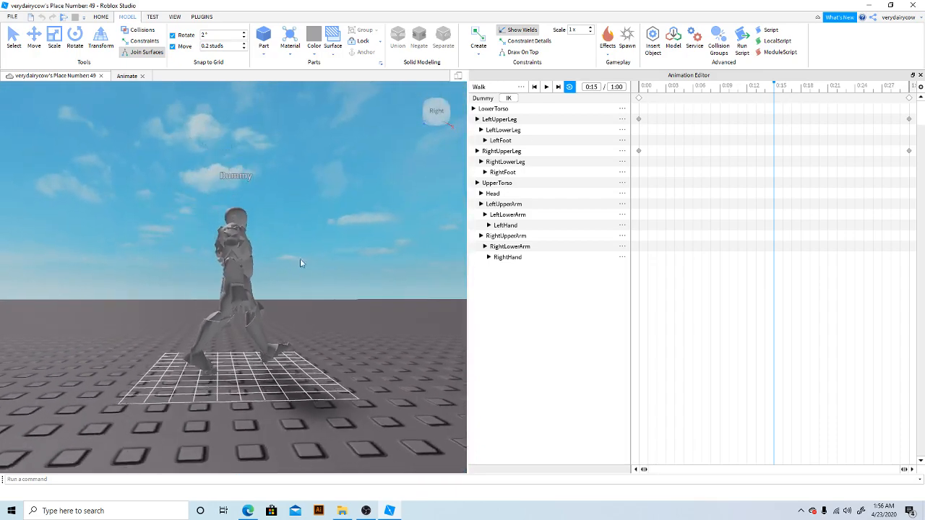
{"action": "scroll", "coordinate": [293, 278], "scroll_direction": "up", "scroll_amount": 2}
{"action": "left_click", "coordinate": [235, 302]}
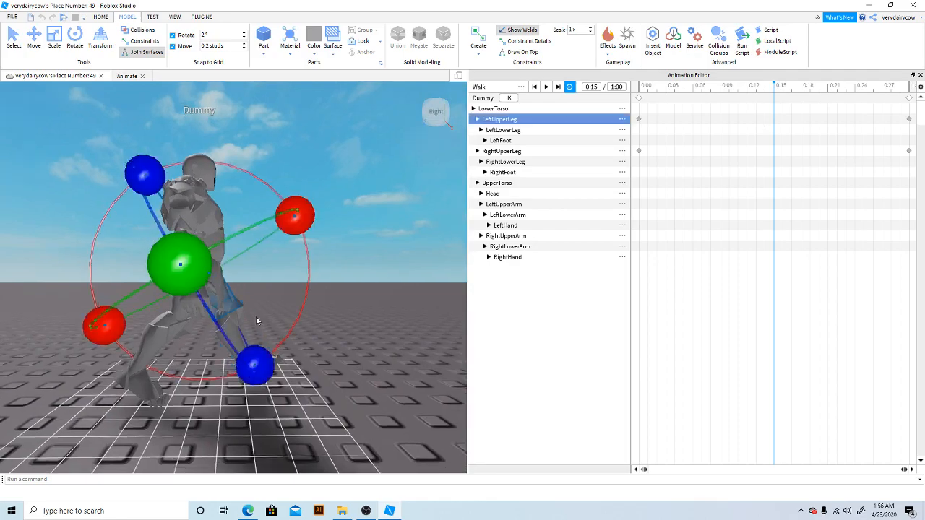
{"action": "scroll", "coordinate": [256, 316], "scroll_direction": "up", "scroll_amount": 4}
{"action": "right_click_drag", "start_coordinate": [256, 316], "coordinate": [256, 315]}
{"action": "scroll", "coordinate": [256, 317], "scroll_direction": "down", "scroll_amount": 5}
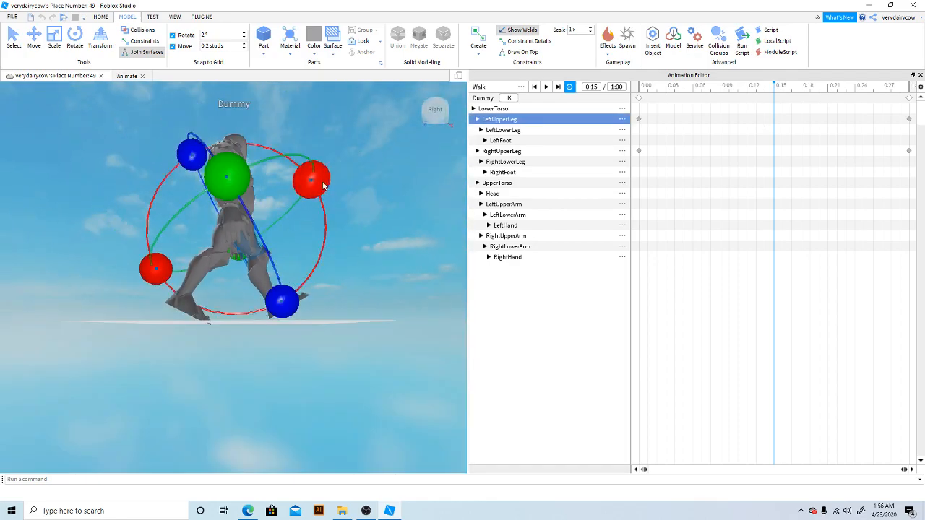
{"action": "left_click_drag", "start_coordinate": [310, 180], "coordinate": [320, 276]}
{"action": "right_click_drag", "start_coordinate": [320, 277], "coordinate": [320, 277]}
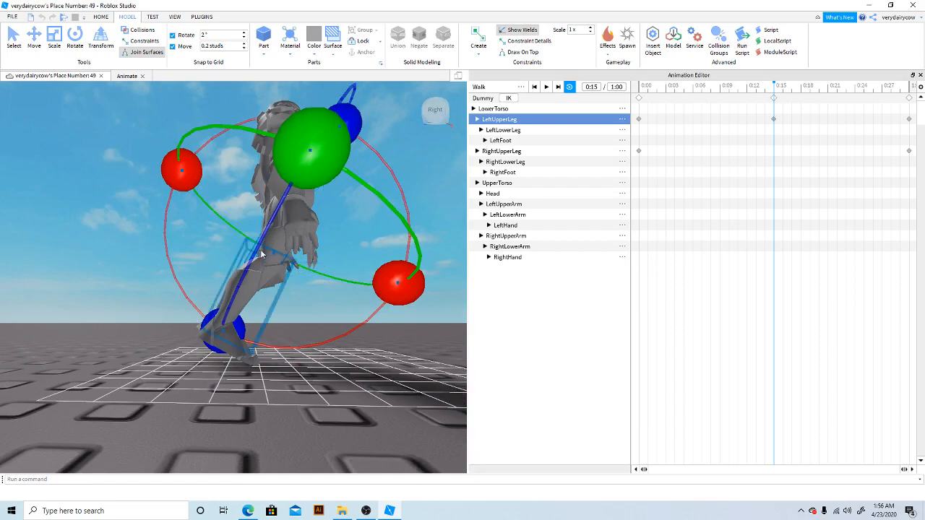
Step: Swing the right upper leg forward at 0:15 to complete the mirrored stride, and deselect it
{"action": "left_click", "coordinate": [500, 151]}
{"action": "right_click_drag", "start_coordinate": [387, 159], "coordinate": [387, 156]}
{"action": "scroll", "coordinate": [387, 156], "scroll_direction": "down", "scroll_amount": 6}
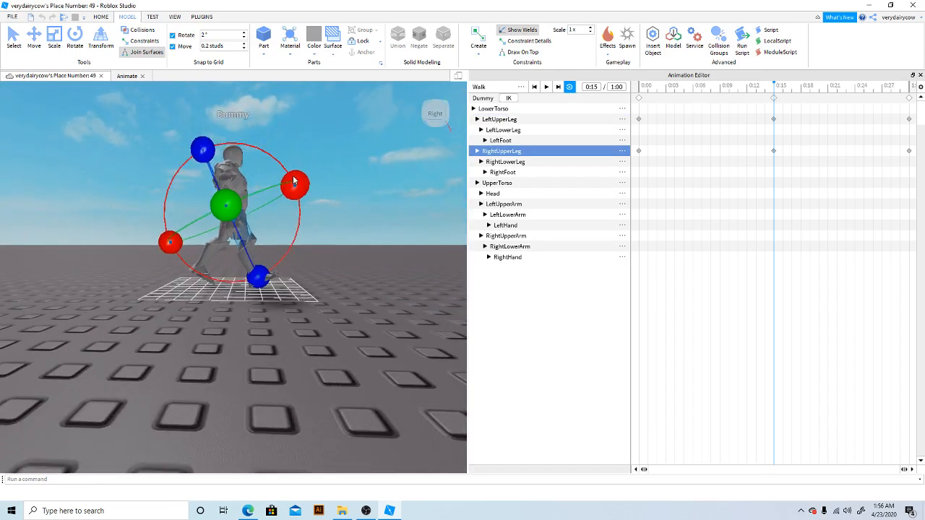
{"action": "left_click_drag", "start_coordinate": [294, 180], "coordinate": [295, 179]}
{"action": "key", "text": "s"}
{"action": "key", "text": "a"}
{"action": "key", "text": "d"}
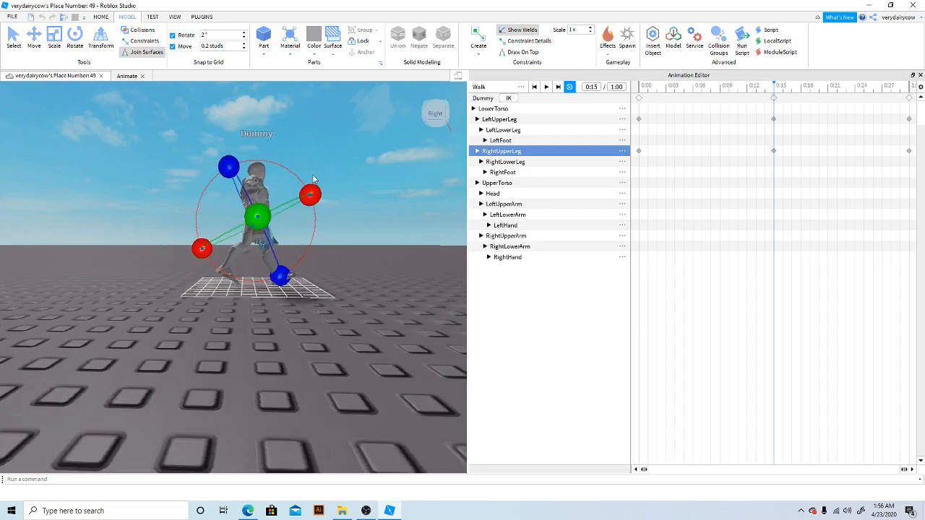
{"action": "right_click", "coordinate": [318, 192]}
{"action": "left_click", "coordinate": [282, 246]}
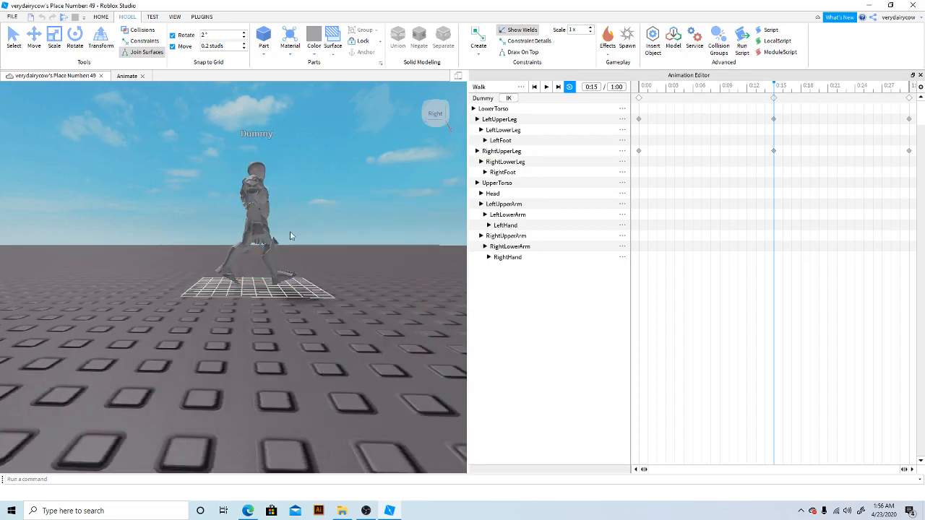
Step: Inspect the mirrored stride at 0:15, preview the looping walk from the side and back, and stop playback
{"action": "scroll", "coordinate": [291, 234], "scroll_direction": "up", "scroll_amount": 5}
{"action": "scroll", "coordinate": [285, 195], "scroll_direction": "up", "scroll_amount": 5}
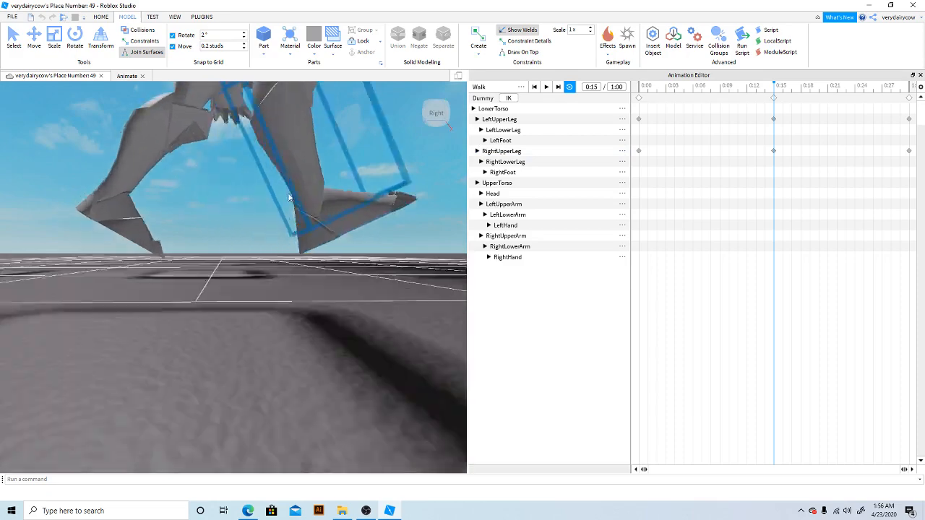
{"action": "scroll", "coordinate": [284, 182], "scroll_direction": "down", "scroll_amount": 8}
{"action": "right_click_drag", "start_coordinate": [285, 181], "coordinate": [286, 210]}
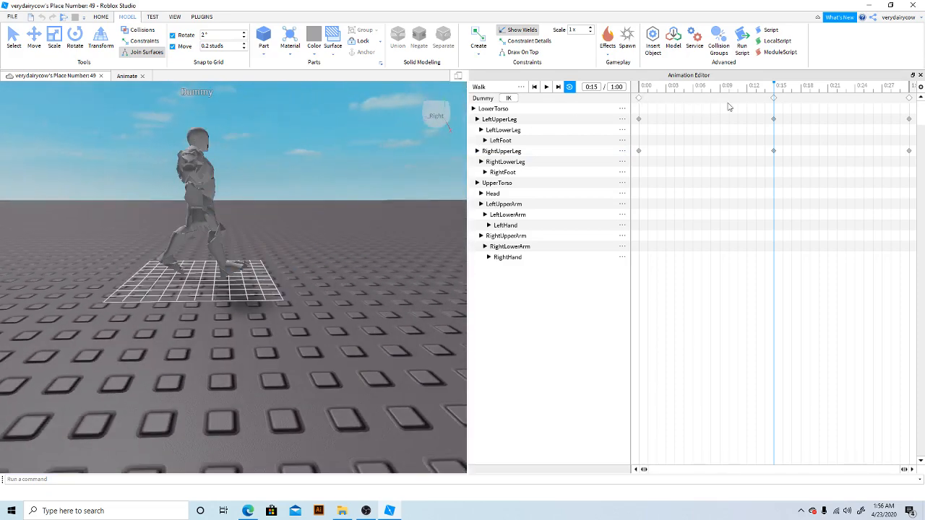
{"action": "key", "text": "space"}
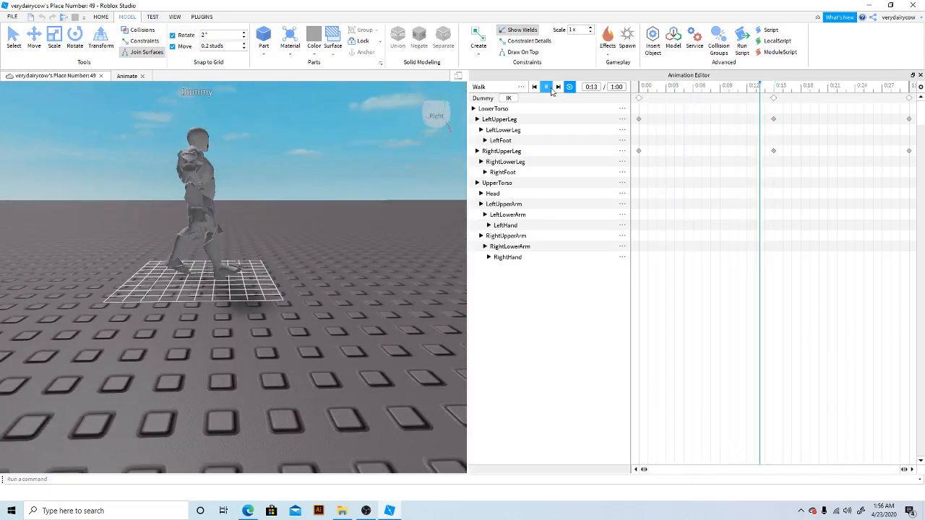
{"action": "right_click_drag", "start_coordinate": [325, 218], "coordinate": [319, 229]}
{"action": "key", "text": "w"}
{"action": "key", "text": "s"}
{"action": "key", "text": "w"}
{"action": "key", "text": "w"}
{"action": "key", "text": "s"}
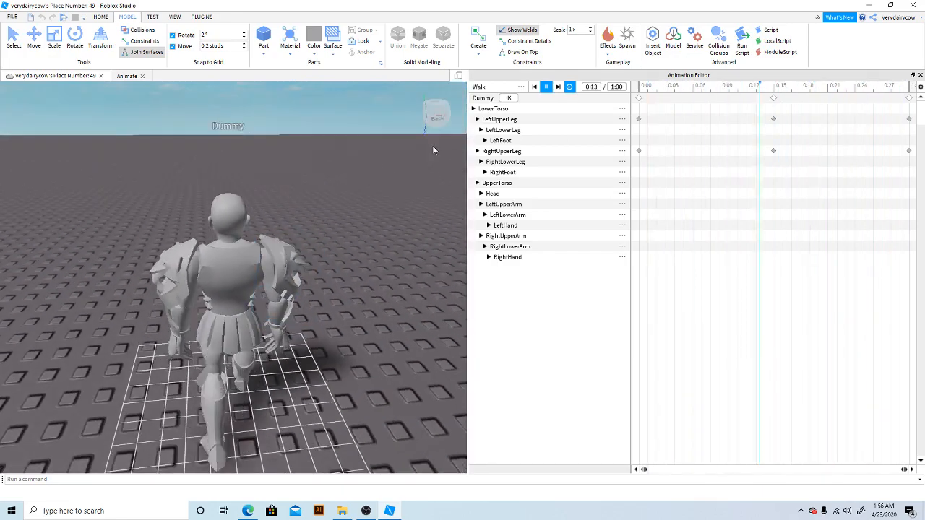
{"action": "left_click", "coordinate": [546, 87]}
Step: Move the playhead to 0:00 and 0:07 and examine the dummy's leg pose from all sides
{"action": "key", "text": "w"}
{"action": "right_click_drag", "start_coordinate": [200, 231], "coordinate": [200, 231]}
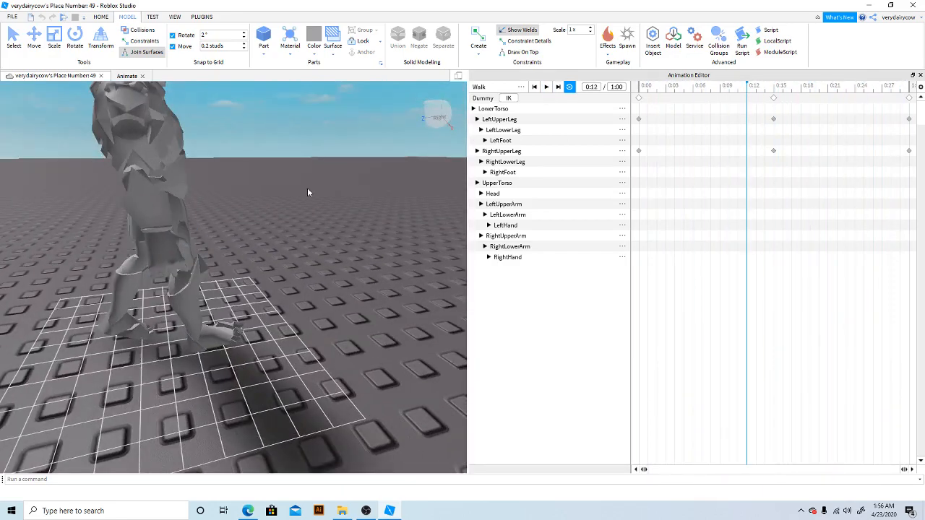
{"action": "left_click", "coordinate": [643, 87]}
{"action": "key", "text": "w"}
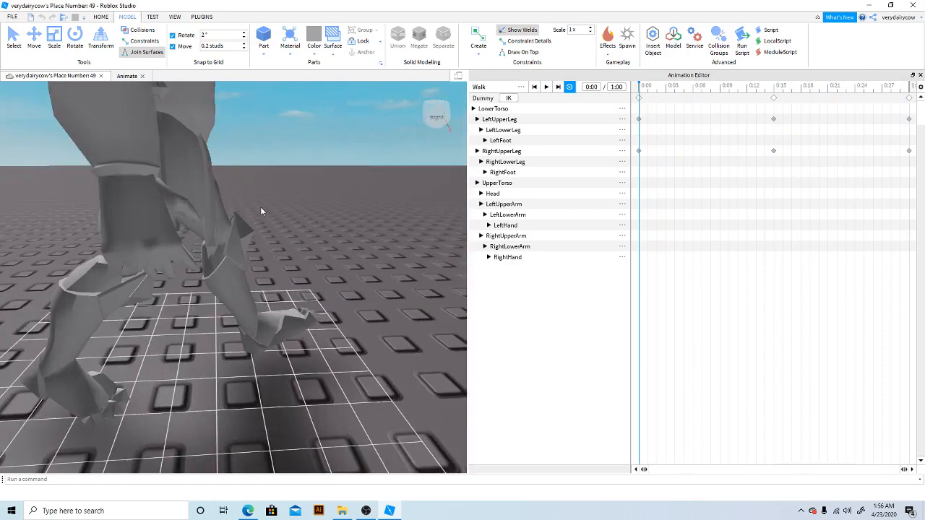
{"action": "right_click_drag", "start_coordinate": [261, 208], "coordinate": [260, 207]}
{"action": "left_click_drag", "start_coordinate": [659, 87], "coordinate": [705, 92]}
{"action": "right_click_drag", "start_coordinate": [330, 271], "coordinate": [274, 292]}
{"action": "scroll", "coordinate": [273, 288], "scroll_direction": "down", "scroll_amount": 3}
{"action": "scroll", "coordinate": [273, 292], "scroll_direction": "up", "scroll_amount": 4}
{"action": "scroll", "coordinate": [274, 292], "scroll_direction": "down", "scroll_amount": 4}
{"action": "scroll", "coordinate": [274, 292], "scroll_direction": "down", "scroll_amount": 3}
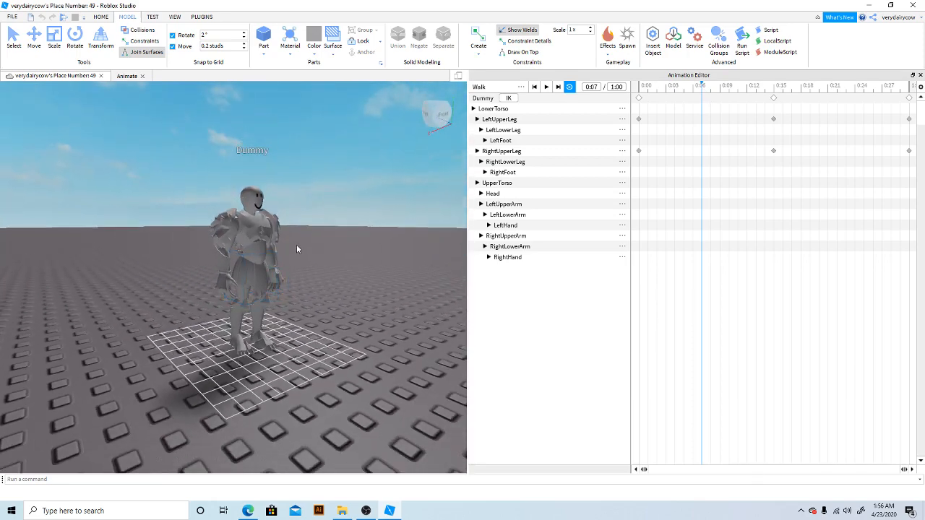
{"action": "right_click_drag", "start_coordinate": [297, 245], "coordinate": [297, 248]}
{"action": "scroll", "coordinate": [297, 244], "scroll_direction": "down", "scroll_amount": 3}
{"action": "scroll", "coordinate": [297, 244], "scroll_direction": "up", "scroll_amount": 5}
{"action": "scroll", "coordinate": [296, 244], "scroll_direction": "down", "scroll_amount": 4}
{"action": "scroll", "coordinate": [296, 245], "scroll_direction": "up", "scroll_amount": 3}
{"action": "scroll", "coordinate": [296, 243], "scroll_direction": "down", "scroll_amount": 2}
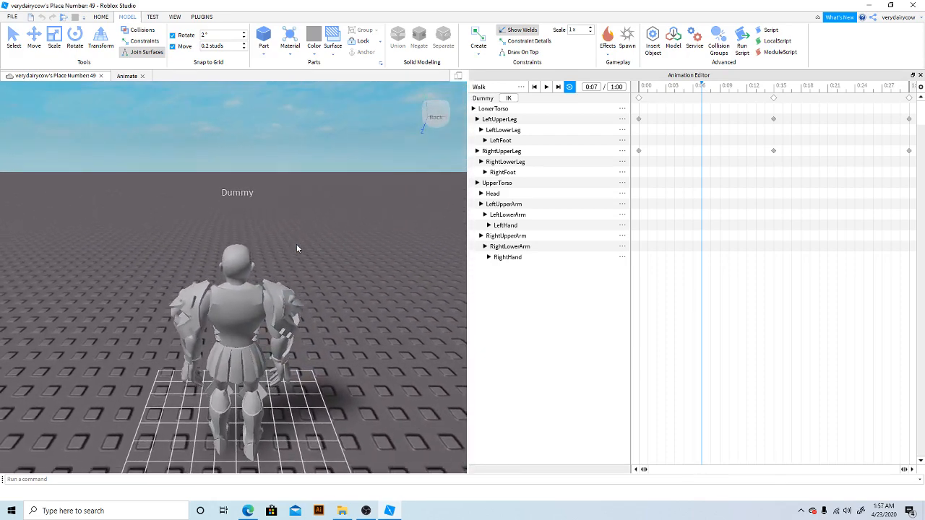
{"action": "key", "text": "d"}
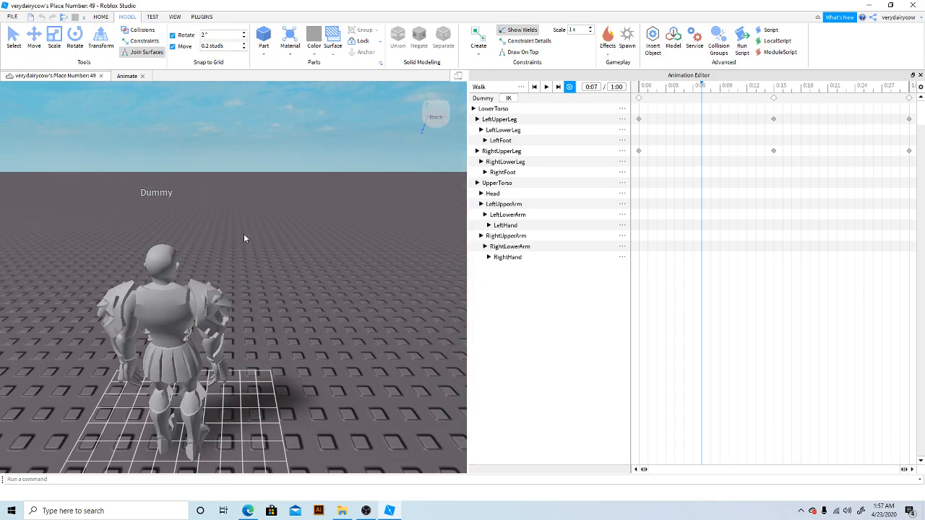
{"action": "scroll", "coordinate": [254, 239], "scroll_direction": "up", "scroll_amount": 3}
{"action": "right_click_drag", "start_coordinate": [254, 240], "coordinate": [254, 239]}
{"action": "key", "text": "f"}
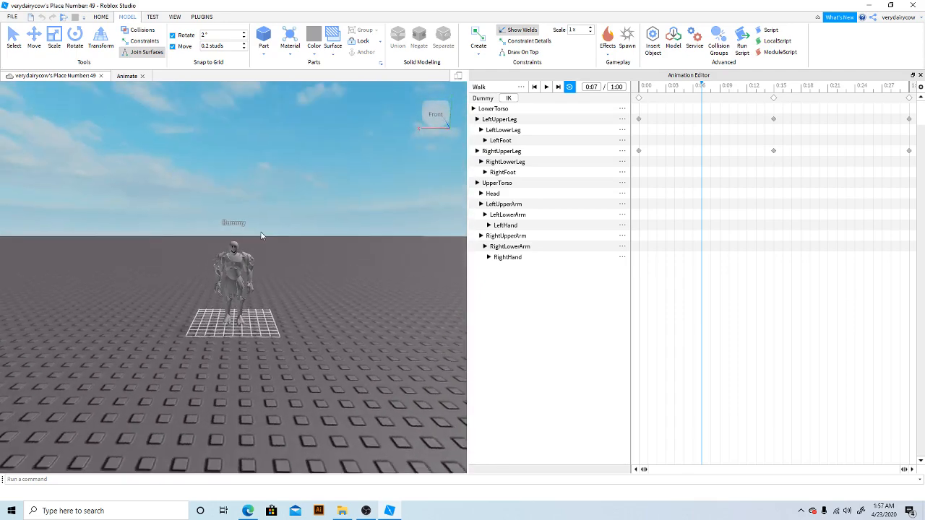
Step: Compare the stride at 0:00 with the one at 0:15 from the dummy's right side
{"action": "left_click_drag", "start_coordinate": [644, 87], "coordinate": [640, 94]}
{"action": "key", "text": "w"}
{"action": "right_click_drag", "start_coordinate": [252, 237], "coordinate": [265, 238]}
{"action": "key", "text": "a"}
{"action": "key", "text": "w"}
{"action": "key", "text": "w"}
{"action": "key", "text": "w"}
{"action": "key", "text": "s"}
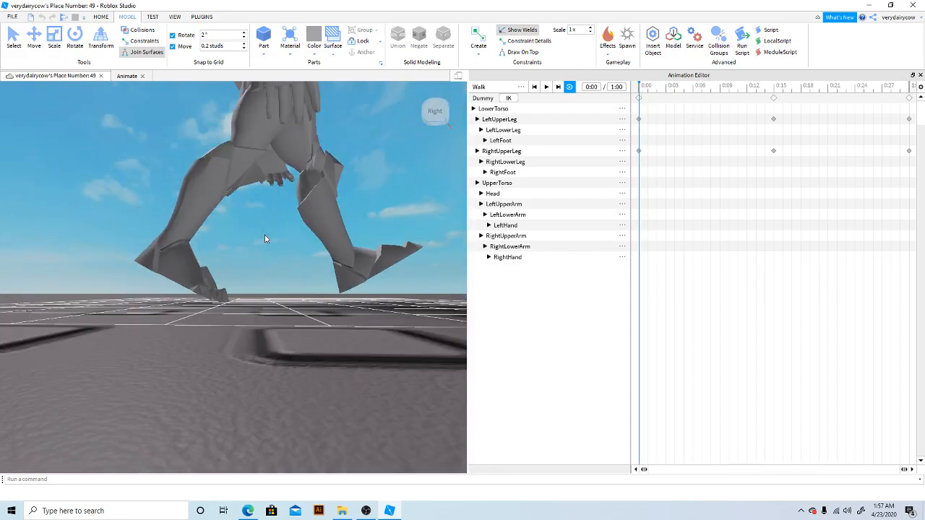
{"action": "left_click_drag", "start_coordinate": [647, 86], "coordinate": [772, 96]}
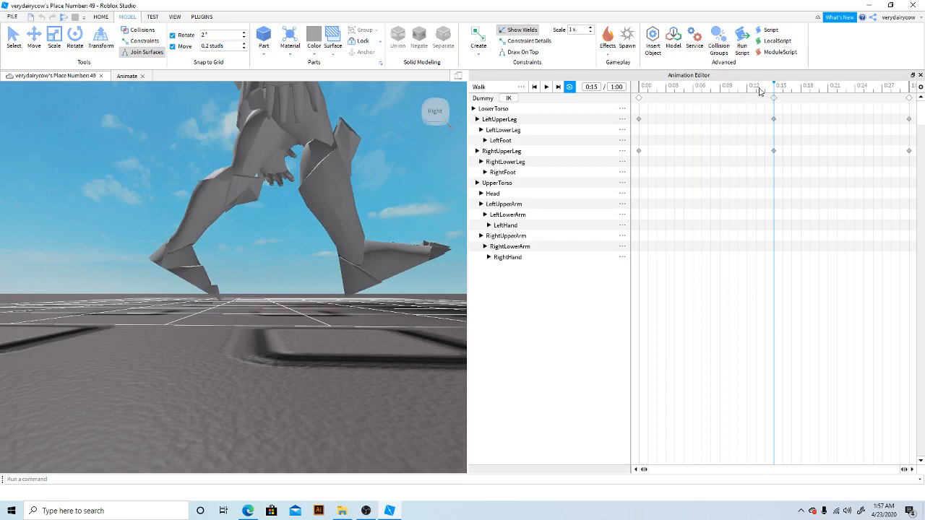
Step: Return to the 0:00 keyframe and move the lower torso down slightly so the feet sit nearer the ground
{"action": "left_click", "coordinate": [640, 100]}
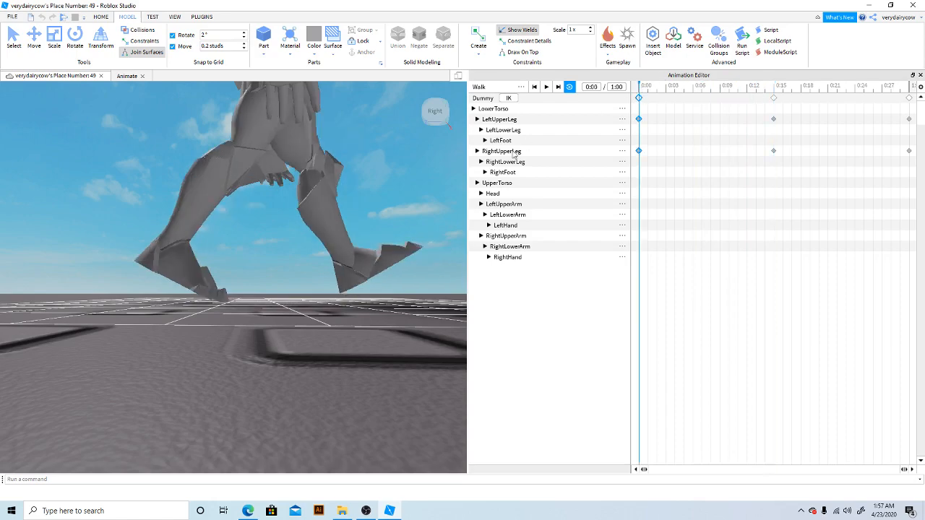
{"action": "right_click_drag", "start_coordinate": [363, 148], "coordinate": [362, 149]}
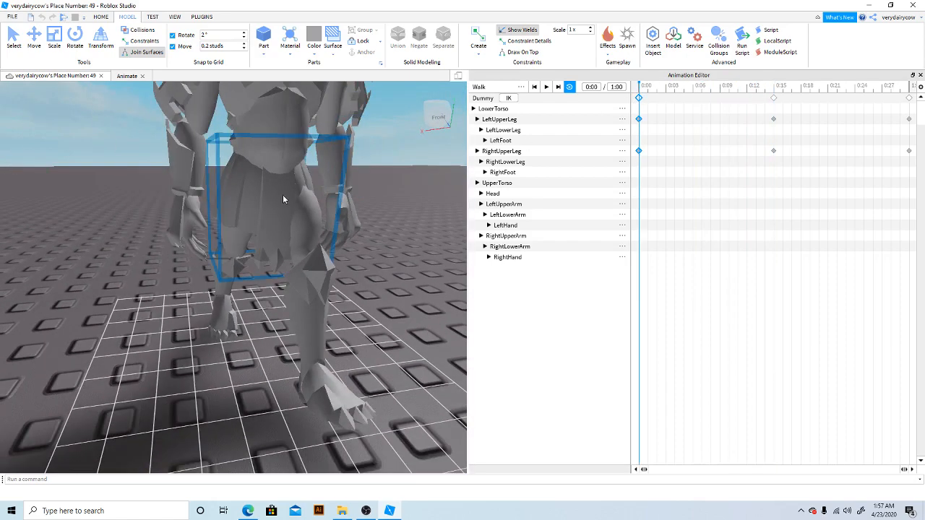
{"action": "left_click", "coordinate": [282, 196]}
{"action": "right_click_drag", "start_coordinate": [301, 131], "coordinate": [302, 130]}
{"action": "scroll", "coordinate": [301, 130], "scroll_direction": "down", "scroll_amount": 3}
{"action": "left_click", "coordinate": [34, 38]}
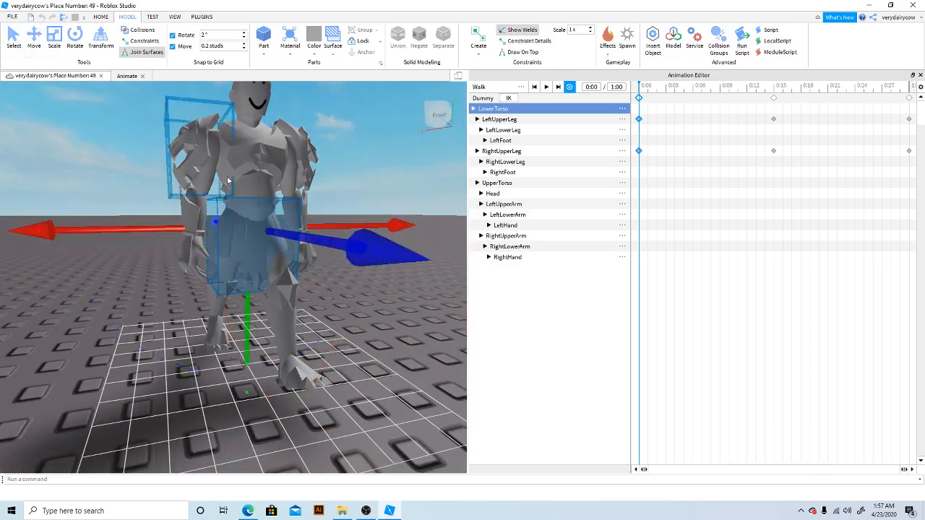
{"action": "right_click_drag", "start_coordinate": [228, 177], "coordinate": [231, 178]}
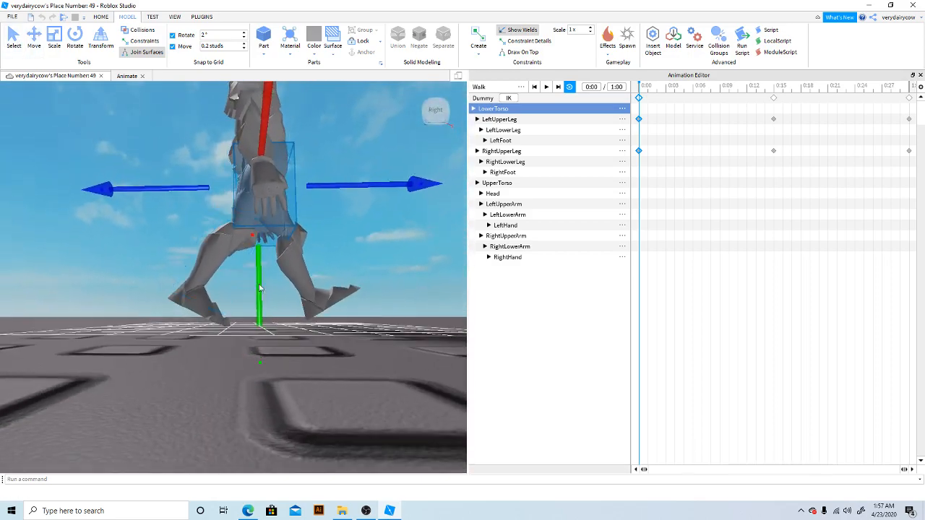
{"action": "left_click_drag", "start_coordinate": [260, 288], "coordinate": [263, 308]}
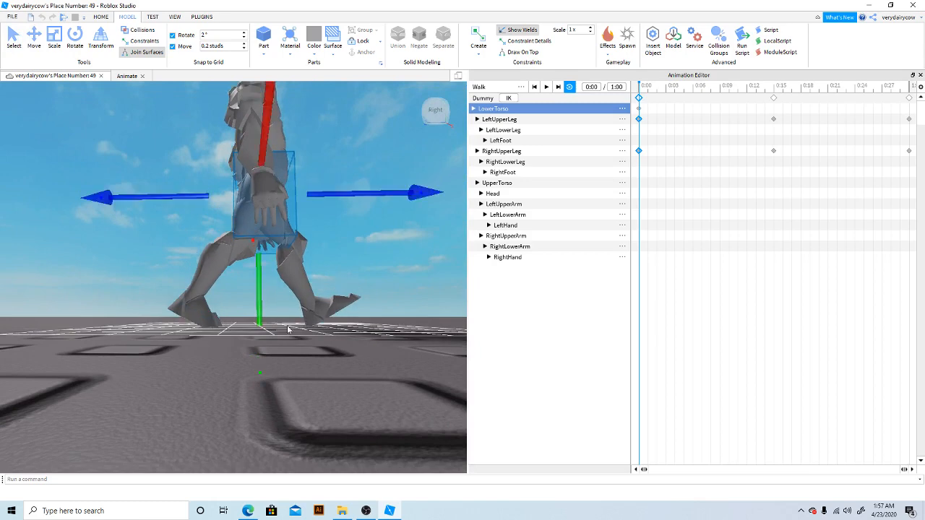
Step: Copy the lower torso keyframe from 0:00 to 1:00, and preview the animation before stopping it
{"action": "right_click_drag", "start_coordinate": [355, 251], "coordinate": [355, 251]}
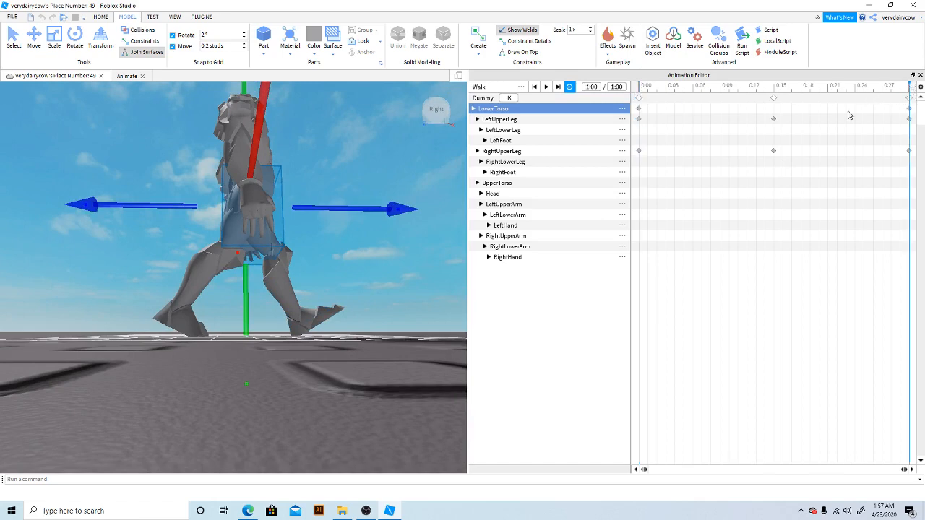
{"action": "left_click", "coordinate": [548, 87]}
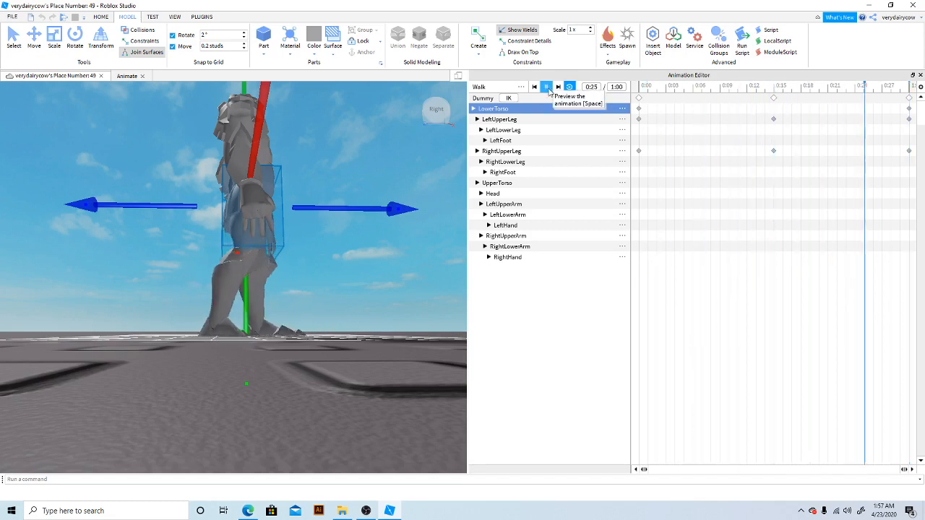
{"action": "left_click", "coordinate": [547, 87]}
Step: Raise the lower torso slightly at 0:15, check the legs up close, and deselect it
{"action": "left_click", "coordinate": [775, 87]}
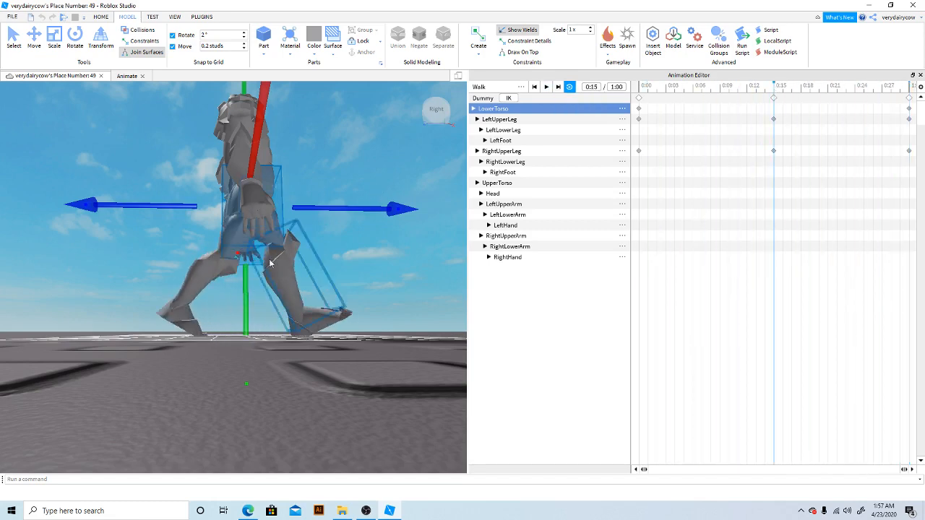
{"action": "scroll", "coordinate": [253, 312], "scroll_direction": "up", "scroll_amount": 5}
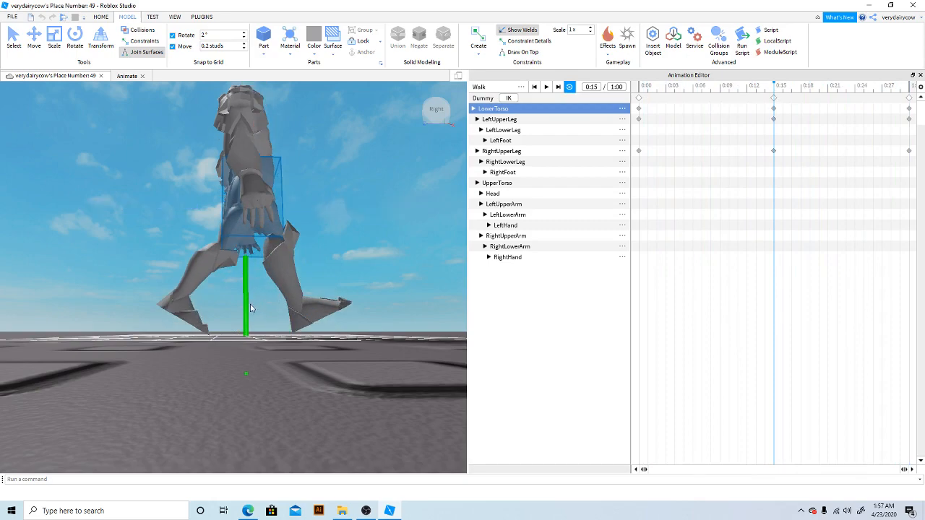
{"action": "scroll", "coordinate": [306, 279], "scroll_direction": "up", "scroll_amount": 3}
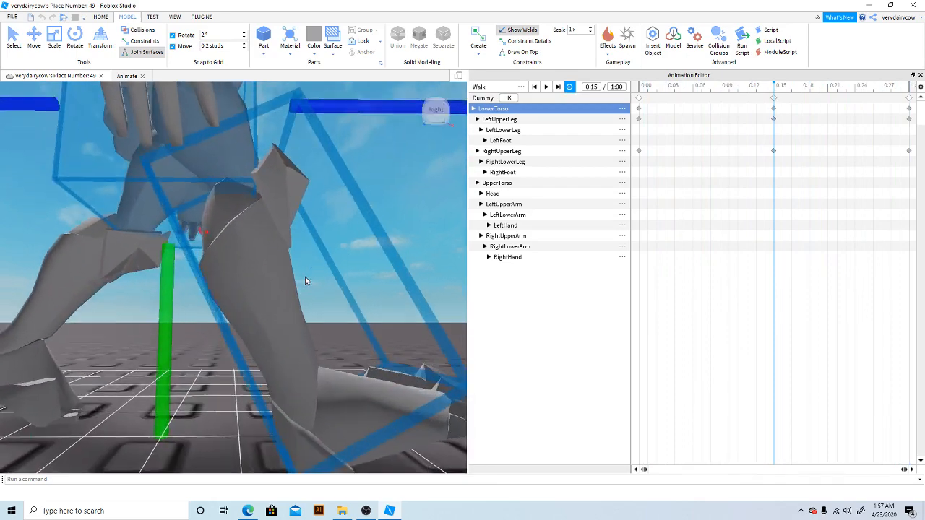
{"action": "right_click_drag", "start_coordinate": [306, 279], "coordinate": [312, 236]}
{"action": "scroll", "coordinate": [311, 236], "scroll_direction": "down", "scroll_amount": 4}
{"action": "left_click", "coordinate": [319, 225]}
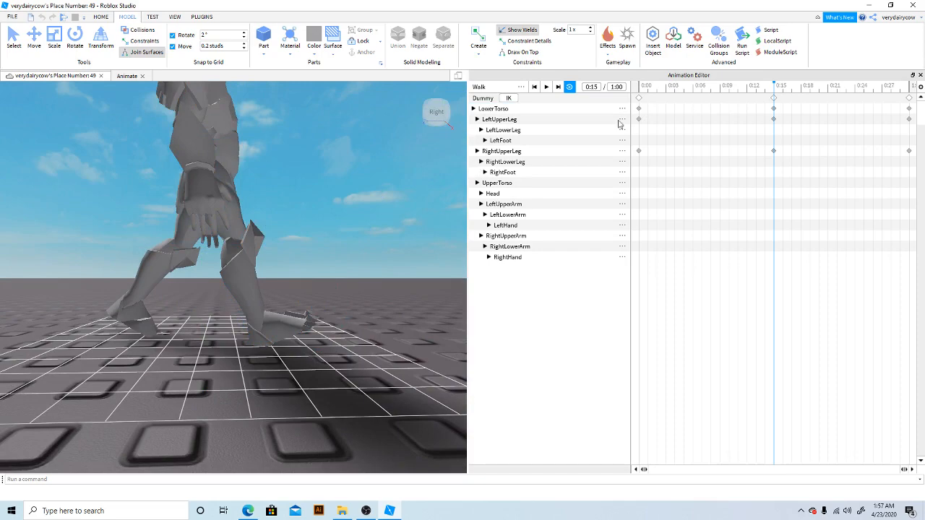
Step: Preview the walk with the lower torso motion, viewing the dummy from the side and front
{"action": "left_click", "coordinate": [546, 87]}
{"action": "scroll", "coordinate": [342, 218], "scroll_direction": "up", "scroll_amount": 2}
{"action": "scroll", "coordinate": [343, 221], "scroll_direction": "up", "scroll_amount": 2}
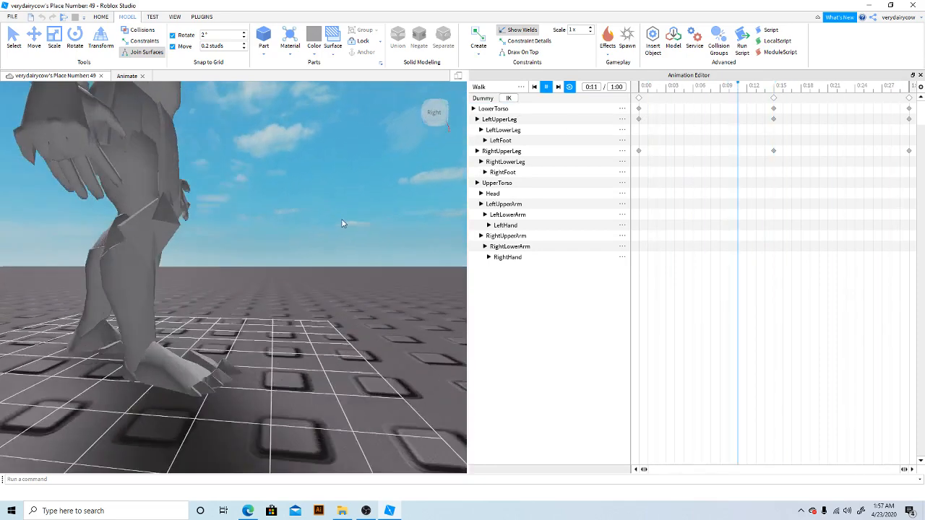
{"action": "scroll", "coordinate": [343, 220], "scroll_direction": "down", "scroll_amount": 3}
{"action": "right_click_drag", "start_coordinate": [341, 219], "coordinate": [343, 220]}
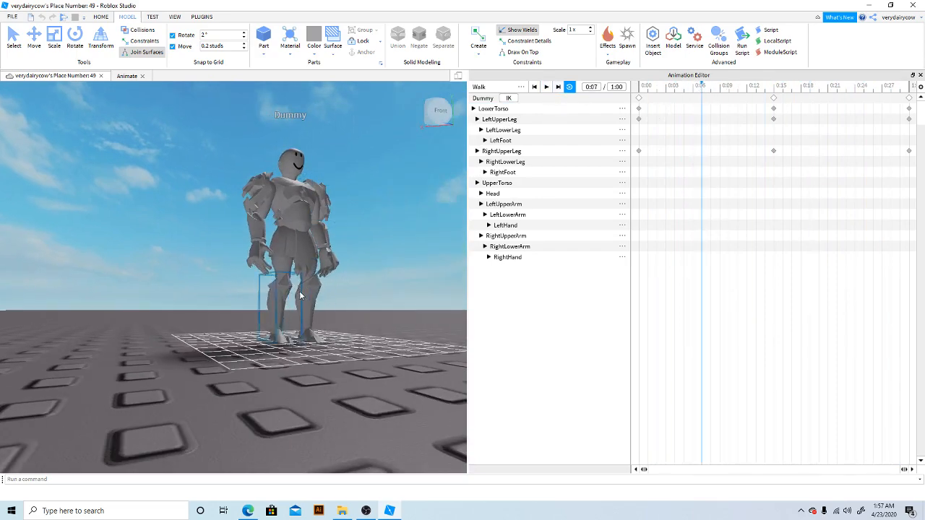
Step: Examine the dummy's feet up close around 0:07 to judge their distance from the ground
{"action": "scroll", "coordinate": [300, 296], "scroll_direction": "up", "scroll_amount": 3}
{"action": "right_click_drag", "start_coordinate": [300, 296], "coordinate": [299, 296]}
{"action": "scroll", "coordinate": [300, 296], "scroll_direction": "up", "scroll_amount": 3}
{"action": "scroll", "coordinate": [300, 295], "scroll_direction": "down", "scroll_amount": 2}
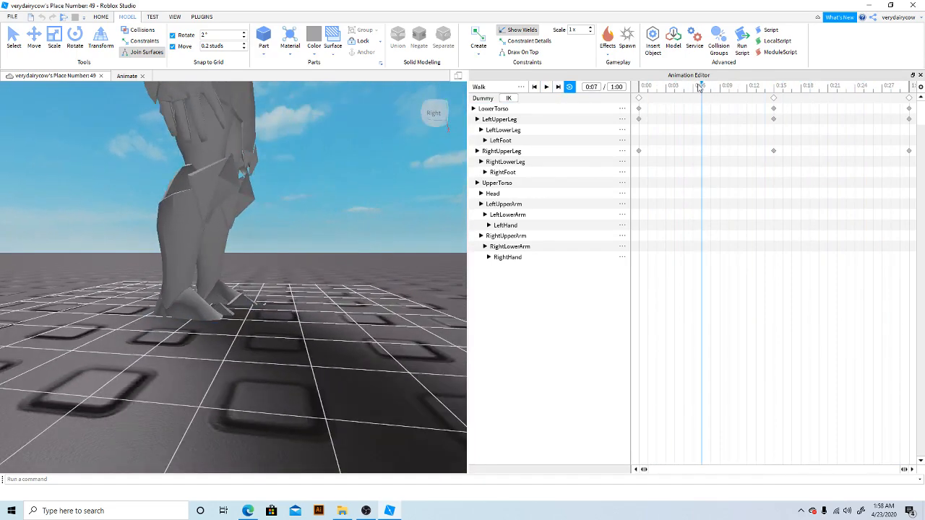
{"action": "left_click_drag", "start_coordinate": [698, 85], "coordinate": [705, 87]}
{"action": "scroll", "coordinate": [322, 237], "scroll_direction": "up", "scroll_amount": 4}
{"action": "scroll", "coordinate": [322, 237], "scroll_direction": "down", "scroll_amount": 5}
{"action": "scroll", "coordinate": [289, 236], "scroll_direction": "up", "scroll_amount": 4}
{"action": "right_click_drag", "start_coordinate": [289, 236], "coordinate": [289, 235]}
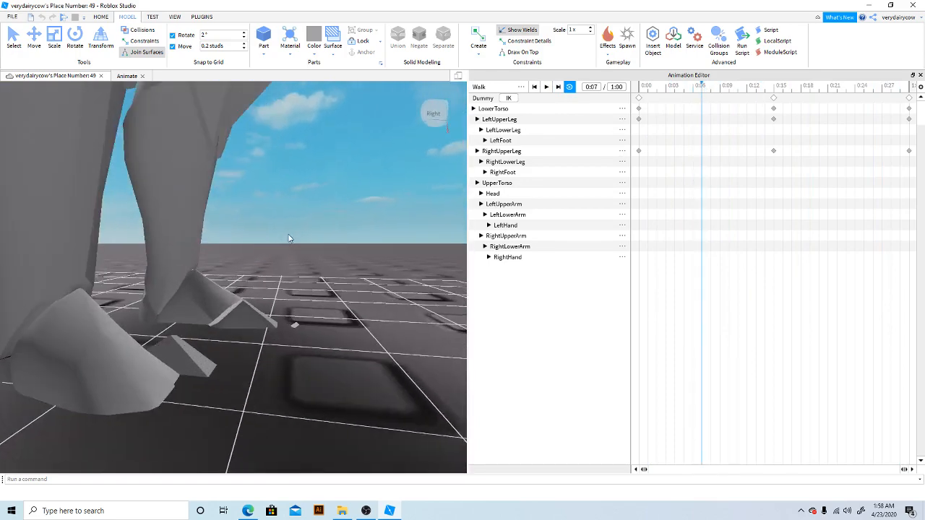
{"action": "scroll", "coordinate": [288, 239], "scroll_direction": "down", "scroll_amount": 3}
Step: Go to 0:08 and raise the lower torso slightly, checking the feet from the side and front
{"action": "left_click_drag", "start_coordinate": [697, 99], "coordinate": [711, 94]}
{"action": "scroll", "coordinate": [248, 239], "scroll_direction": "down", "scroll_amount": 3}
{"action": "right_click_drag", "start_coordinate": [247, 239], "coordinate": [247, 260]}
{"action": "scroll", "coordinate": [247, 239], "scroll_direction": "down", "scroll_amount": 2}
{"action": "left_click", "coordinate": [282, 172]}
{"action": "right_click_drag", "start_coordinate": [133, 115], "coordinate": [133, 115]}
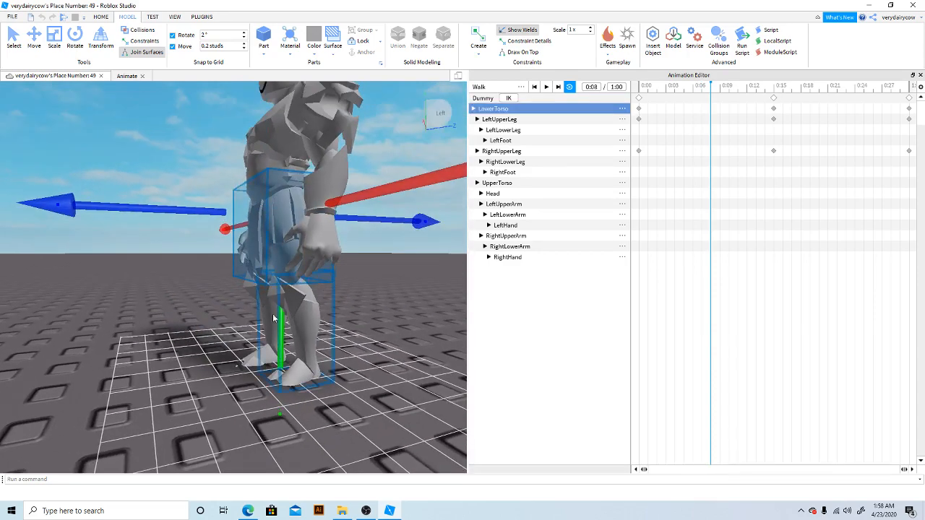
{"action": "left_click_drag", "start_coordinate": [280, 344], "coordinate": [284, 333]}
{"action": "right_click_drag", "start_coordinate": [324, 299], "coordinate": [325, 300]}
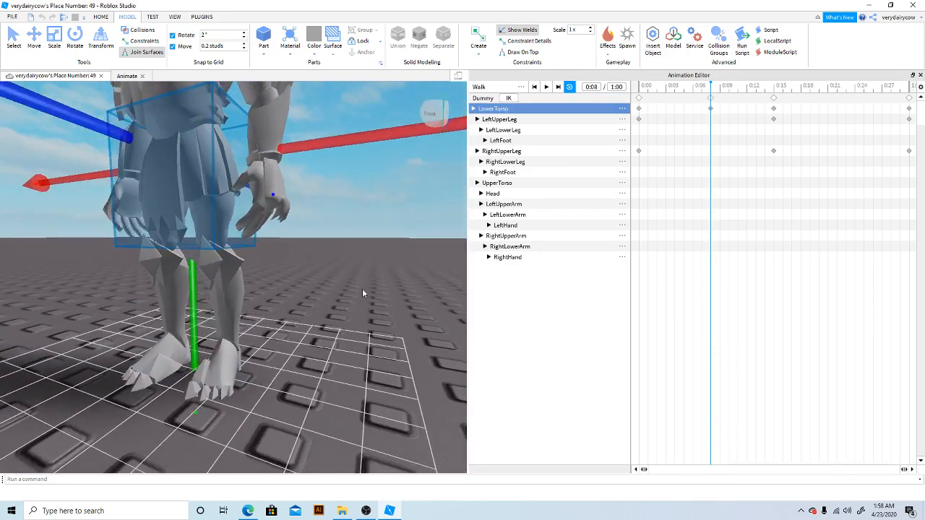
{"action": "scroll", "coordinate": [363, 292], "scroll_direction": "down", "scroll_amount": 3}
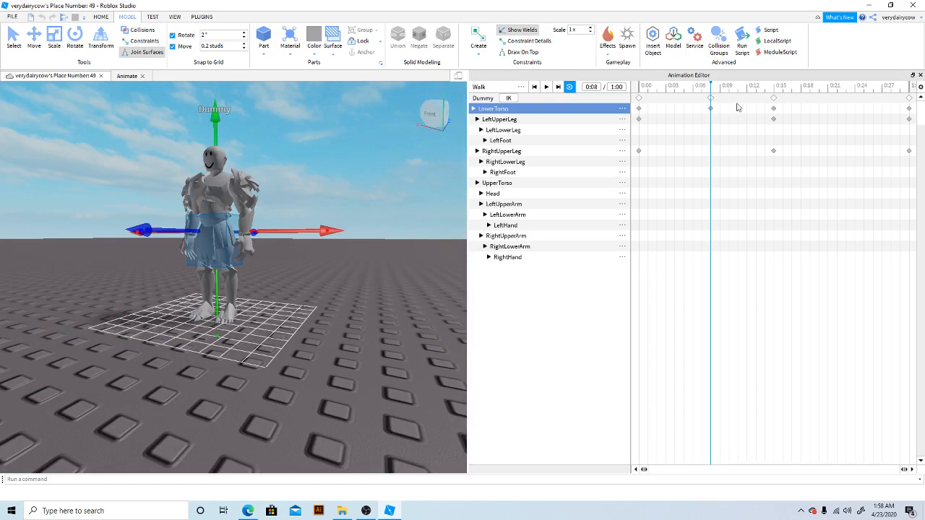
Step: Shift the lower torso keyframe from 0:08 to 0:07 and inspect the feet at that frame
{"action": "left_click", "coordinate": [700, 87]}
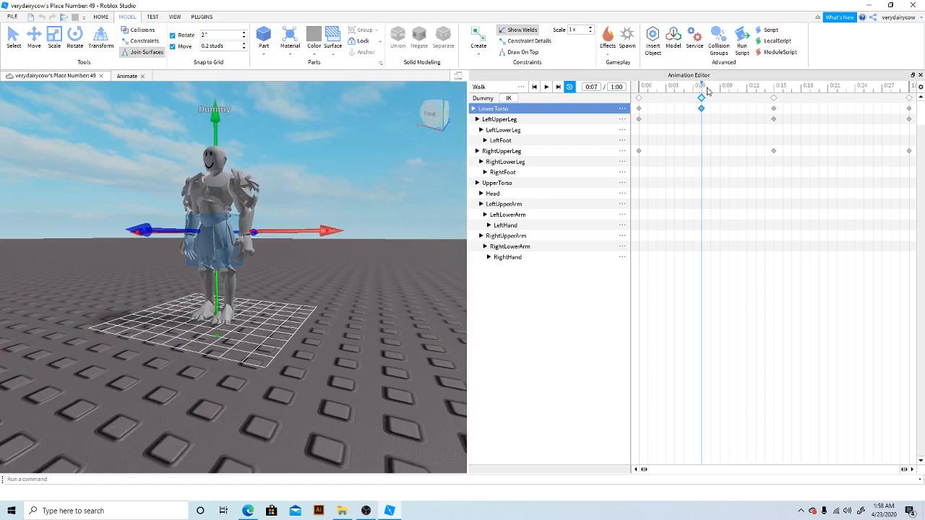
{"action": "scroll", "coordinate": [374, 313], "scroll_direction": "up", "scroll_amount": 10}
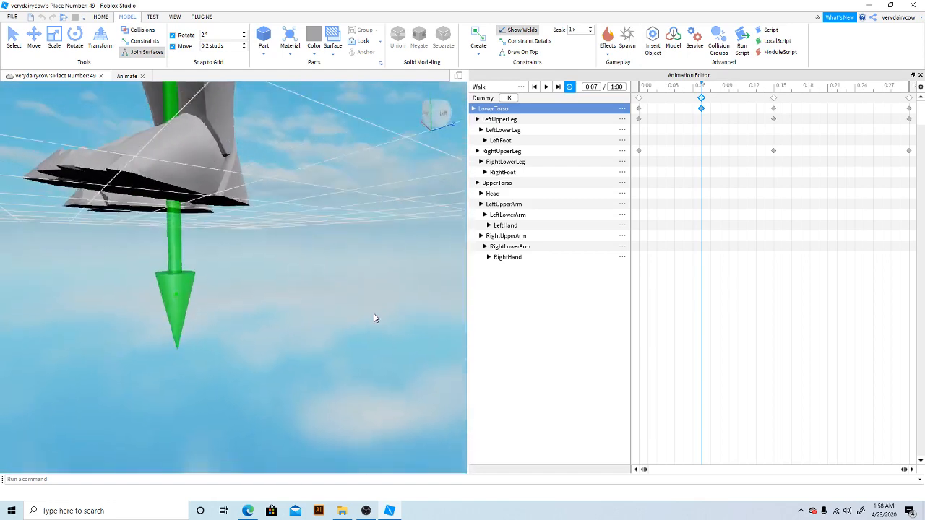
{"action": "scroll", "coordinate": [373, 317], "scroll_direction": "down", "scroll_amount": 10}
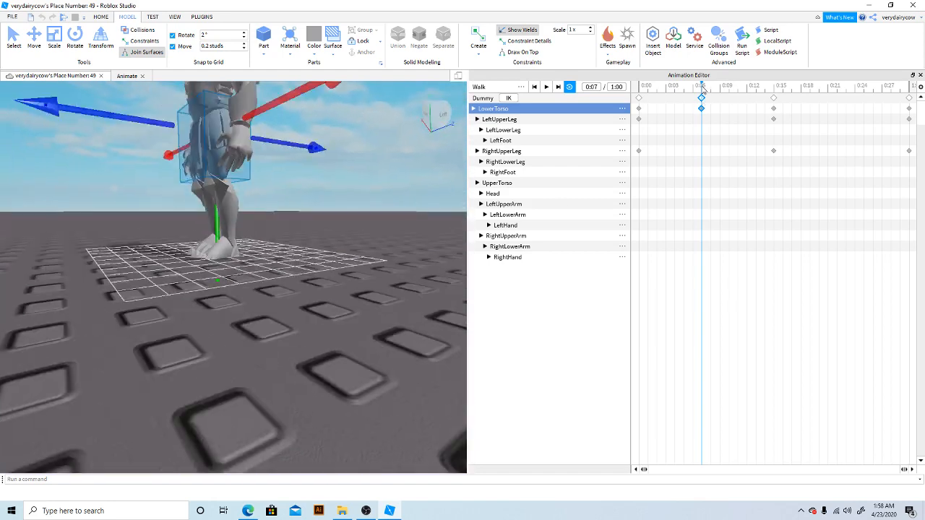
Step: Raise the lower torso slightly at 0:23 and deselect it
{"action": "left_click", "coordinate": [639, 102]}
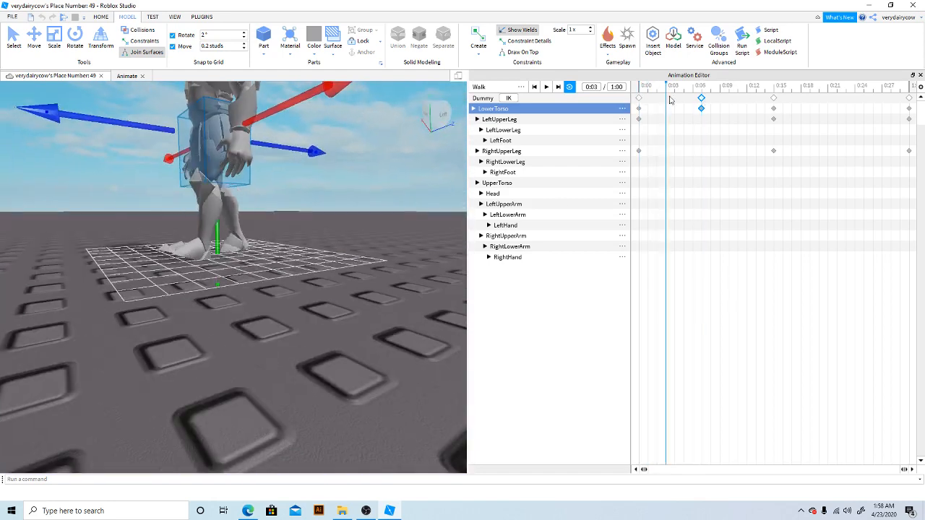
{"action": "left_click", "coordinate": [847, 100]}
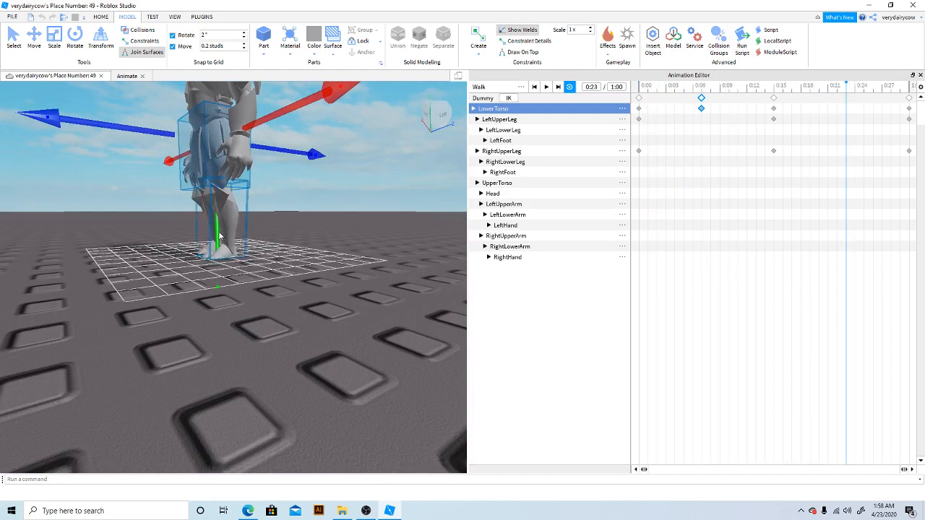
{"action": "left_click_drag", "start_coordinate": [220, 236], "coordinate": [220, 231]}
{"action": "left_click", "coordinate": [274, 212]}
Step: Preview the walk with the adjusted lower torso bounce from several angles, and stop it
{"action": "key", "text": "a"}
{"action": "right_click_drag", "start_coordinate": [274, 211], "coordinate": [283, 197]}
{"action": "key", "text": "s"}
{"action": "left_click", "coordinate": [546, 87]}
{"action": "key", "text": "w"}
{"action": "key", "text": "w"}
{"action": "key", "text": "s"}
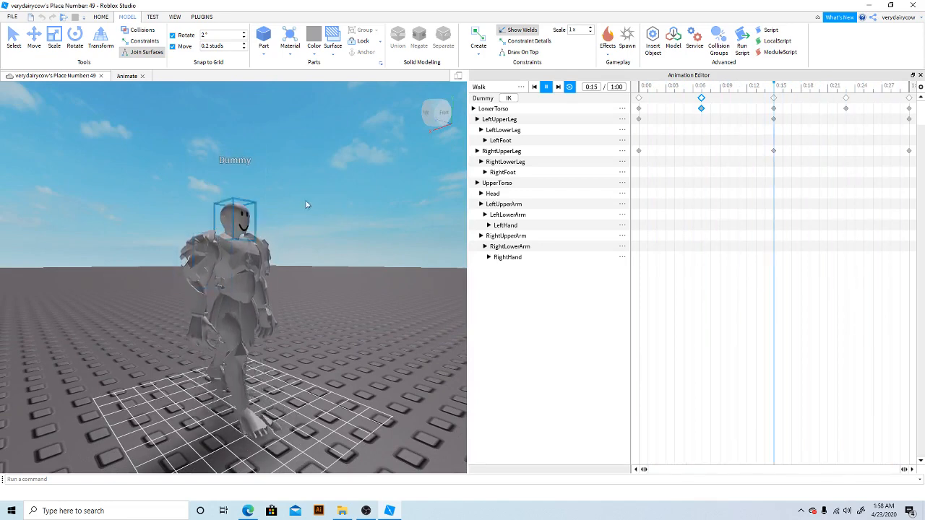
{"action": "key", "text": "space"}
Step: At 0:00, rotate the right upper arm forward, undoing any extra rotation beyond that pose
{"action": "left_click", "coordinate": [641, 88]}
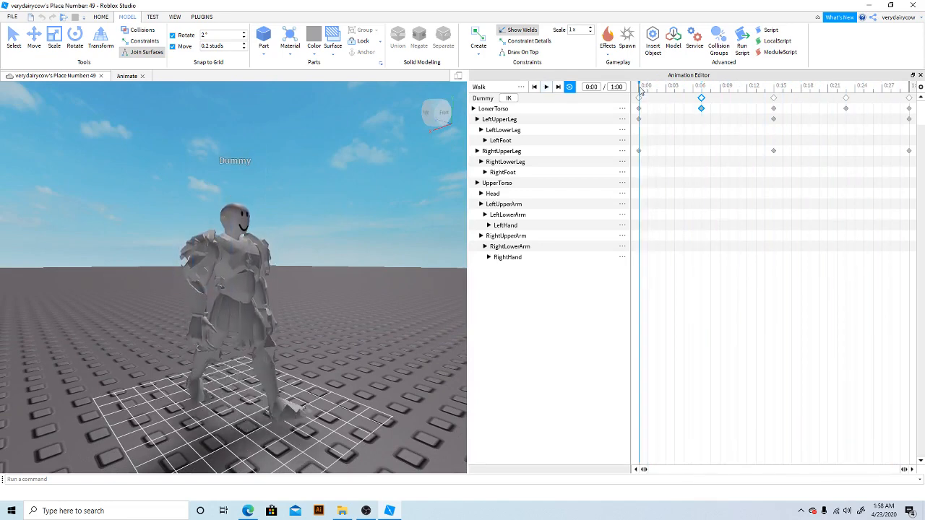
{"action": "left_click", "coordinate": [190, 256]}
{"action": "right_click_drag", "start_coordinate": [190, 256], "coordinate": [191, 256]}
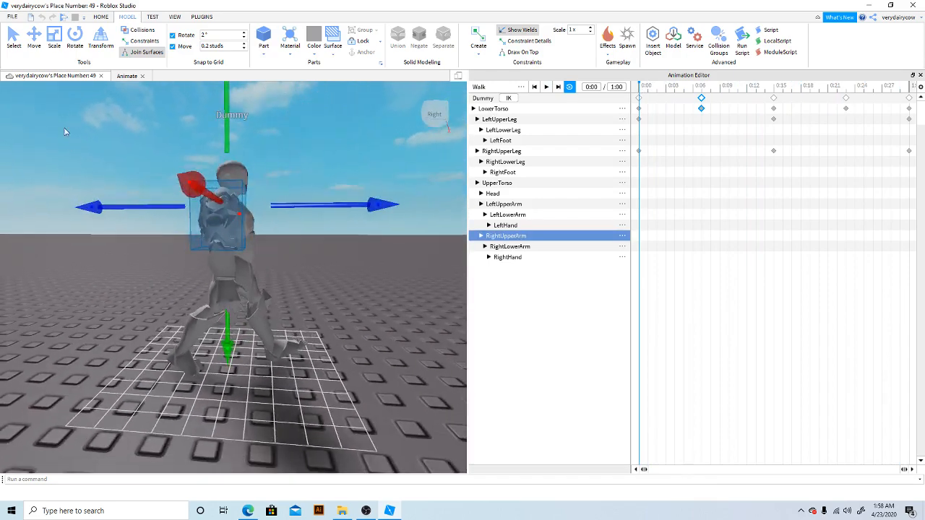
{"action": "left_click", "coordinate": [86, 44]}
{"action": "left_click_drag", "start_coordinate": [357, 207], "coordinate": [375, 128]}
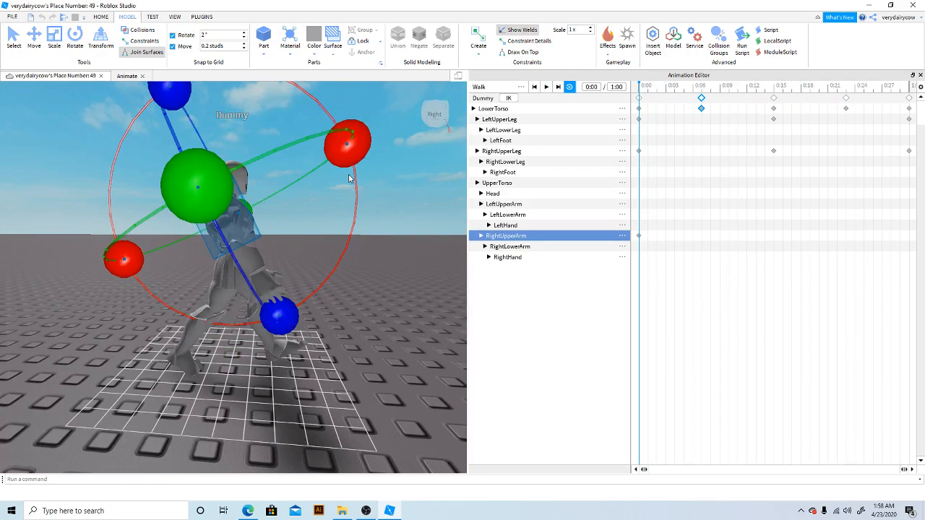
{"action": "left_click_drag", "start_coordinate": [128, 269], "coordinate": [185, 137]}
{"action": "key", "text": "ctrl+z"}
{"action": "right_click_drag", "start_coordinate": [356, 182], "coordinate": [355, 178]}
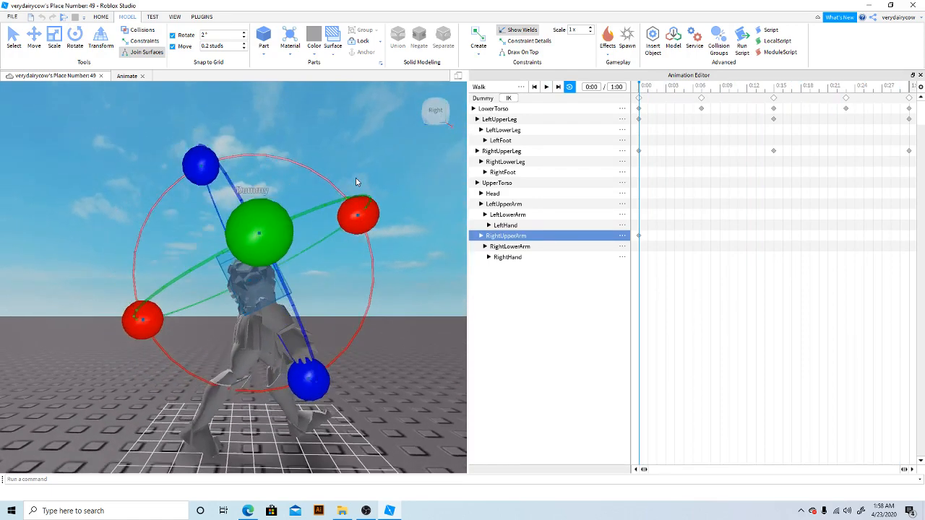
{"action": "scroll", "coordinate": [355, 177], "scroll_direction": "up", "scroll_amount": 3}
{"action": "scroll", "coordinate": [355, 177], "scroll_direction": "down", "scroll_amount": 3}
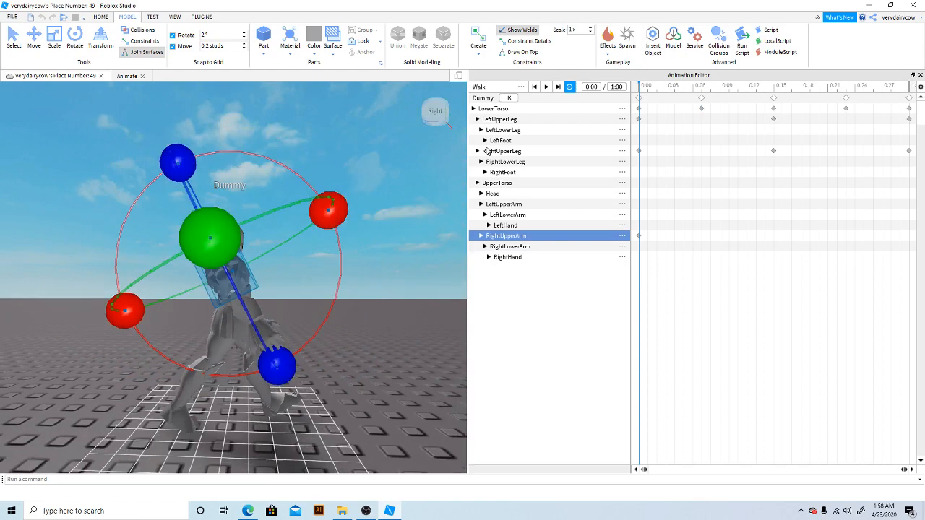
Step: Rotate the left upper arm backward at 0:00, opposite to the right arm
{"action": "left_click", "coordinate": [701, 88]}
{"action": "left_click_drag", "start_coordinate": [701, 88], "coordinate": [637, 96]}
{"action": "right_click_drag", "start_coordinate": [253, 272], "coordinate": [279, 260]}
{"action": "left_click", "coordinate": [278, 261]}
{"action": "scroll", "coordinate": [279, 260], "scroll_direction": "down", "scroll_amount": 3}
{"action": "left_click_drag", "start_coordinate": [320, 265], "coordinate": [320, 288]}
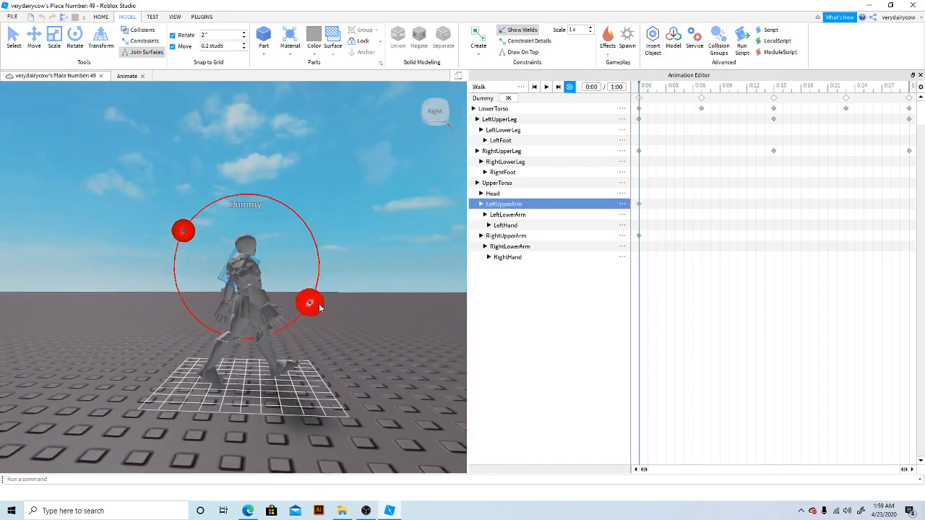
Step: Copy all the 0:00 keyframes, including both upper arms, to 1:00 and preview the animation
{"action": "right_click_drag", "start_coordinate": [318, 310], "coordinate": [318, 313]}
{"action": "key", "text": "w"}
{"action": "key", "text": "a"}
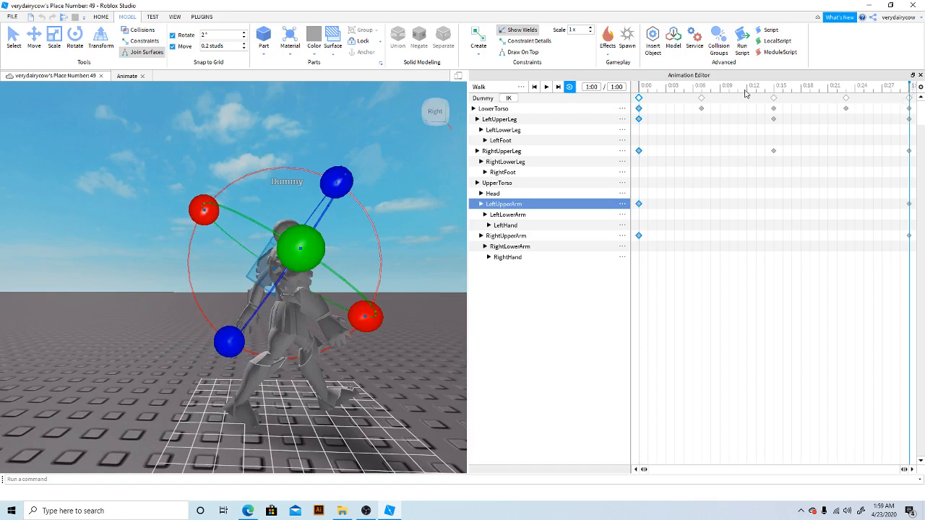
{"action": "left_click", "coordinate": [546, 87]}
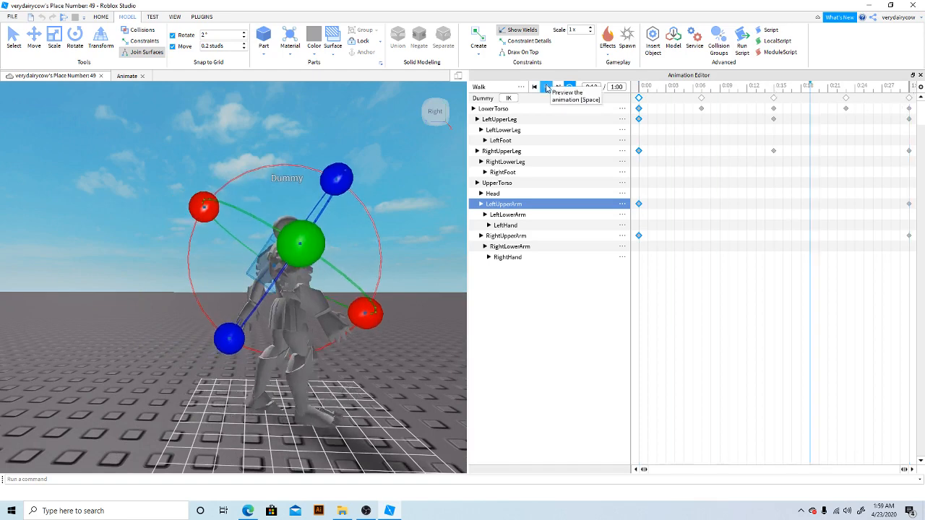
Step: Go to 0:15 and rotate the left upper arm forward
{"action": "left_click", "coordinate": [775, 92]}
{"action": "right_click_drag", "start_coordinate": [325, 211], "coordinate": [347, 219]}
{"action": "left_click_drag", "start_coordinate": [343, 332], "coordinate": [333, 300]}
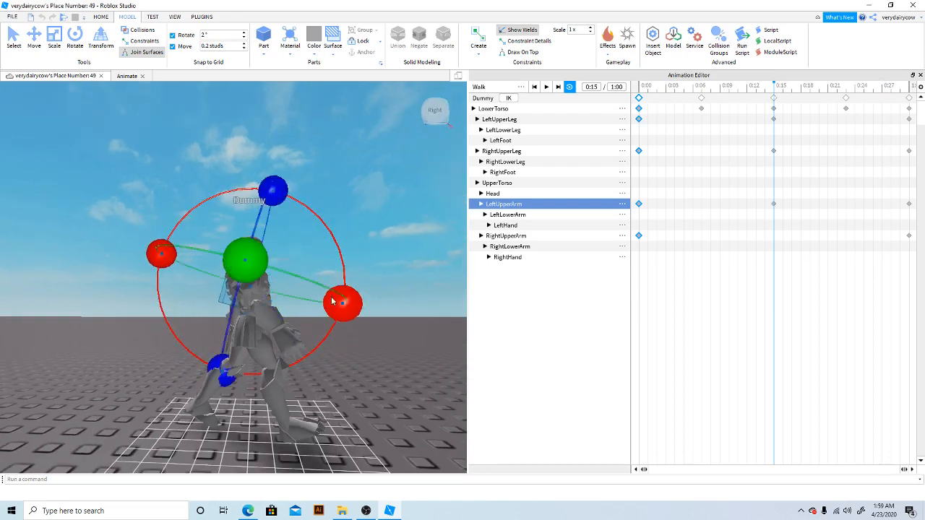
{"action": "key", "text": "ctrl+z"}
Step: Select the right upper arm and rotate it backward at 0:15
{"action": "left_click", "coordinate": [240, 297]}
{"action": "right_click", "coordinate": [236, 297]}
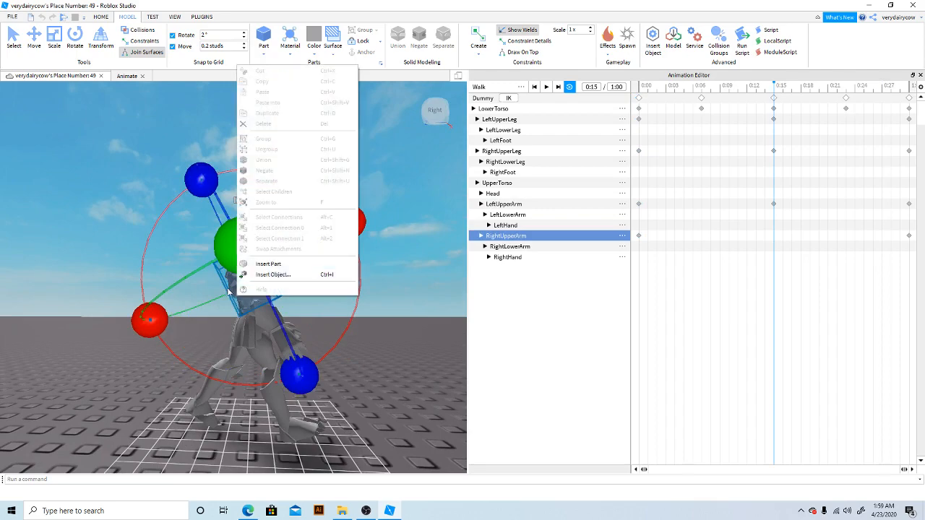
{"action": "left_click", "coordinate": [222, 293]}
{"action": "right_click_drag", "start_coordinate": [205, 295], "coordinate": [196, 293]}
{"action": "left_click_drag", "start_coordinate": [359, 233], "coordinate": [345, 324]}
Step: Preview the walk with the arm swing from the front and the side, and stop playback
{"action": "left_click", "coordinate": [547, 87]}
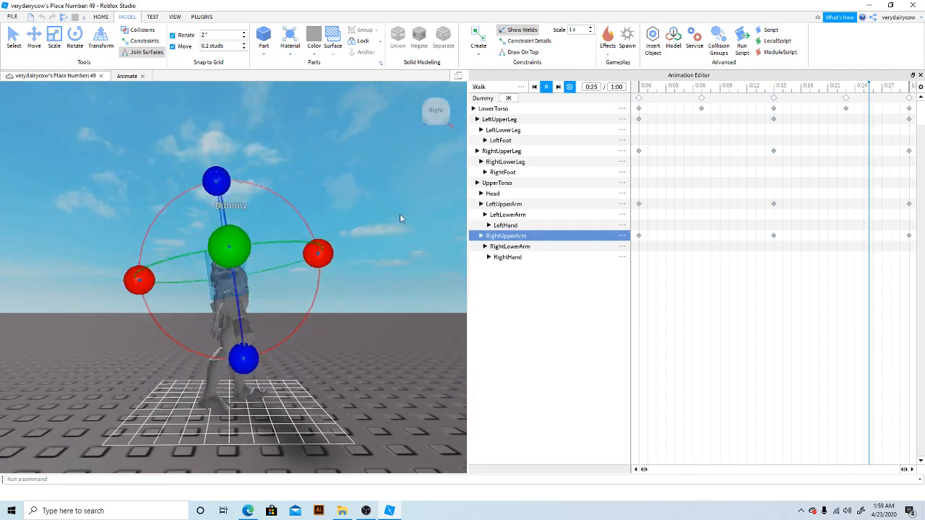
{"action": "right_click_drag", "start_coordinate": [400, 213], "coordinate": [366, 211]}
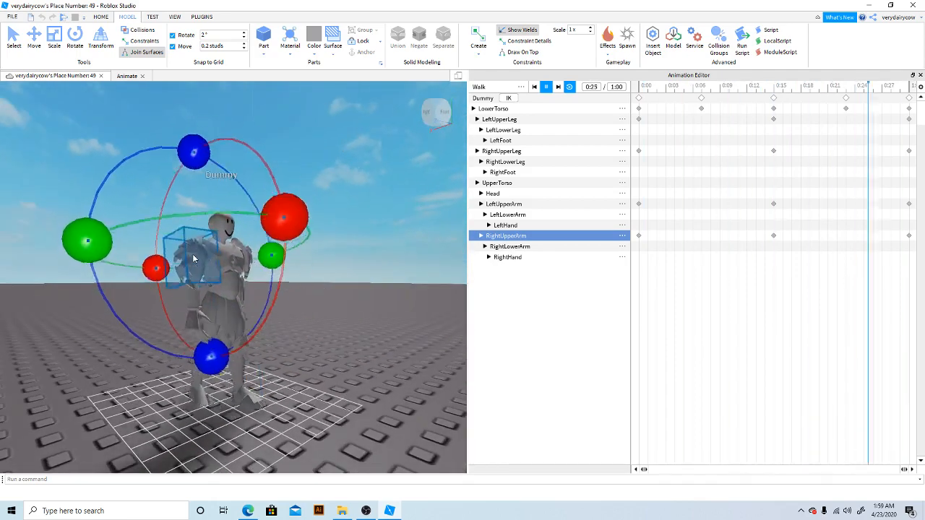
{"action": "left_click", "coordinate": [546, 86]}
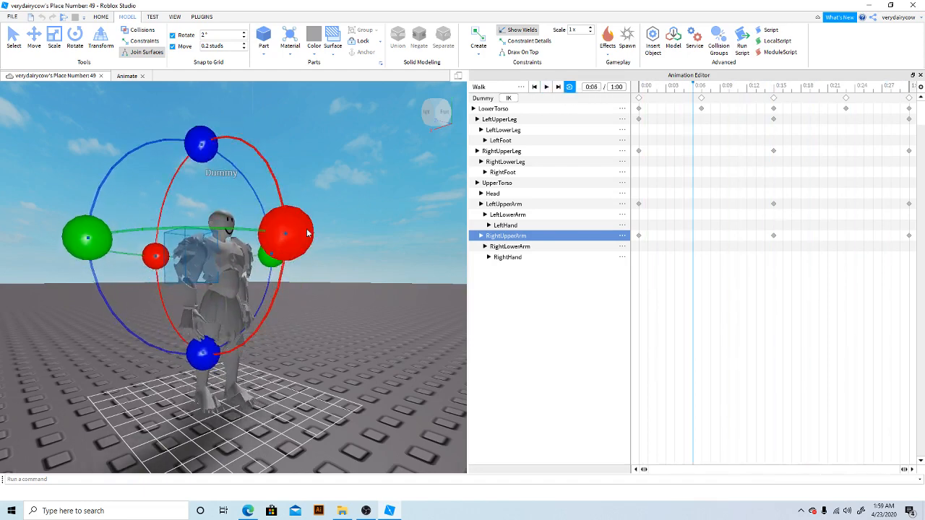
{"action": "left_click", "coordinate": [638, 87]}
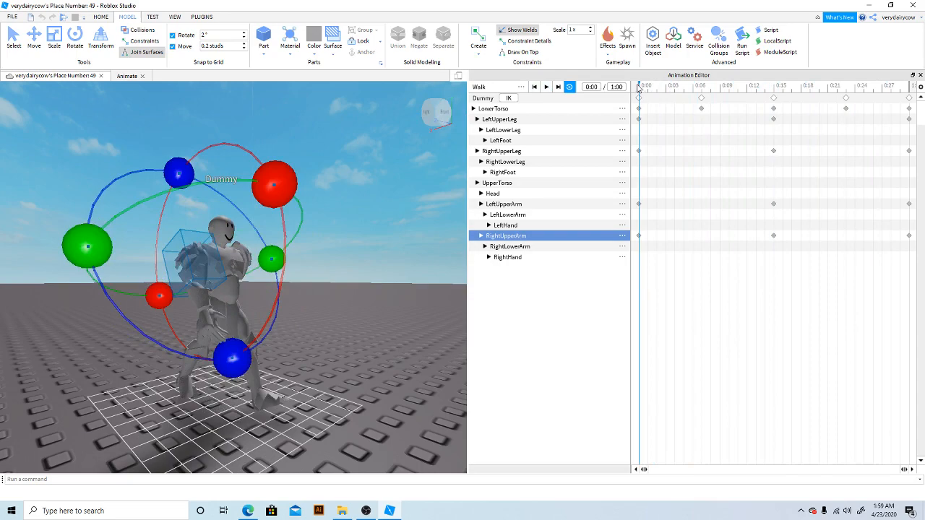
{"action": "left_click", "coordinate": [547, 87]}
{"action": "scroll", "coordinate": [302, 224], "scroll_direction": "down", "scroll_amount": 5}
{"action": "right_click_drag", "start_coordinate": [303, 224], "coordinate": [302, 223]}
{"action": "left_click", "coordinate": [547, 88]}
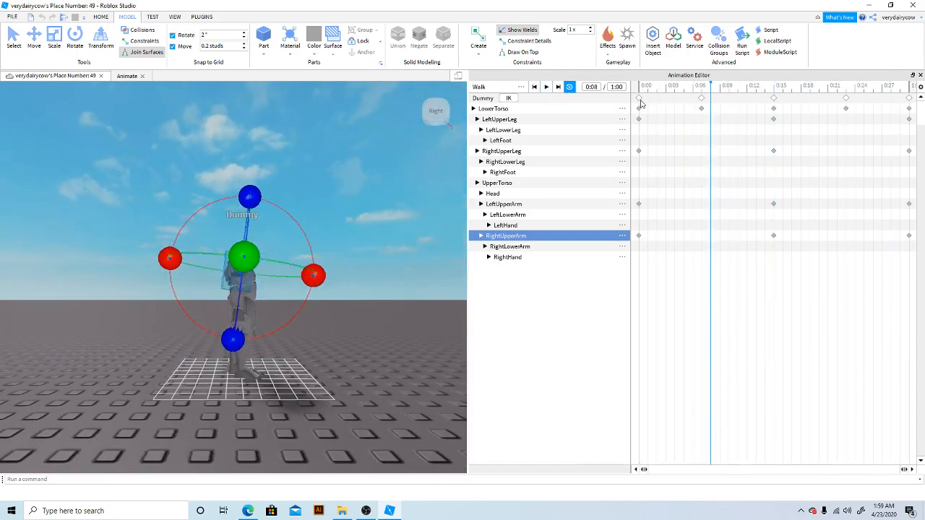
Step: Return to 0:00 and bend the right lower leg backward at the knee
{"action": "left_click", "coordinate": [640, 87]}
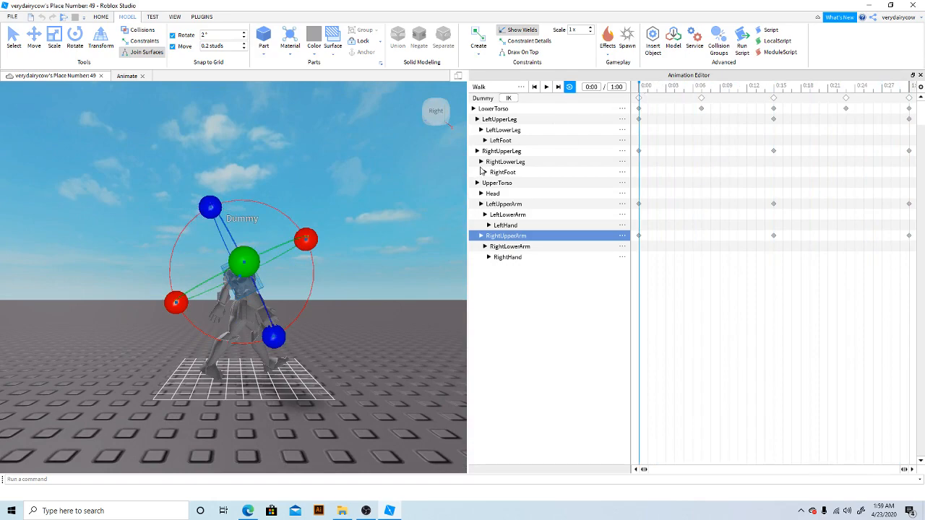
{"action": "right_click_drag", "start_coordinate": [439, 135], "coordinate": [439, 136]}
{"action": "left_click", "coordinate": [355, 149]}
{"action": "scroll", "coordinate": [356, 149], "scroll_direction": "up", "scroll_amount": 6}
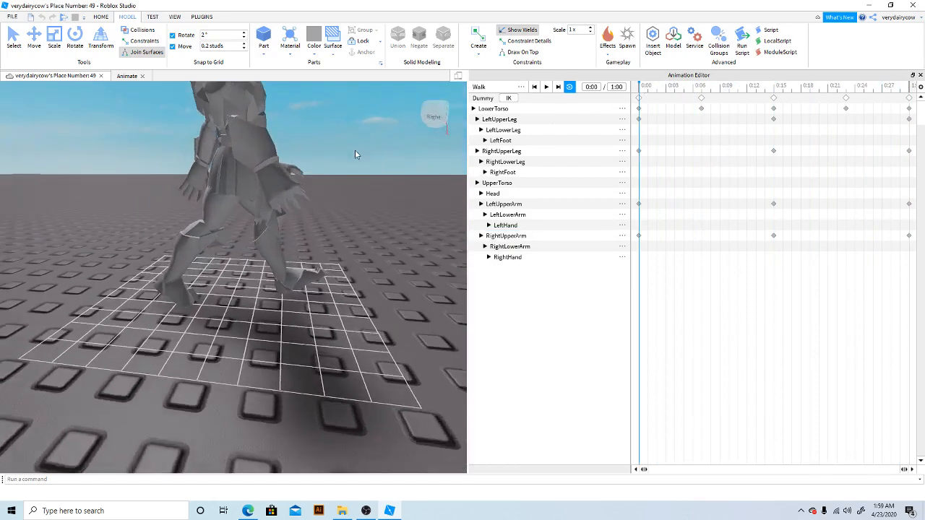
{"action": "left_click", "coordinate": [237, 219]}
{"action": "scroll", "coordinate": [258, 205], "scroll_direction": "down", "scroll_amount": 3}
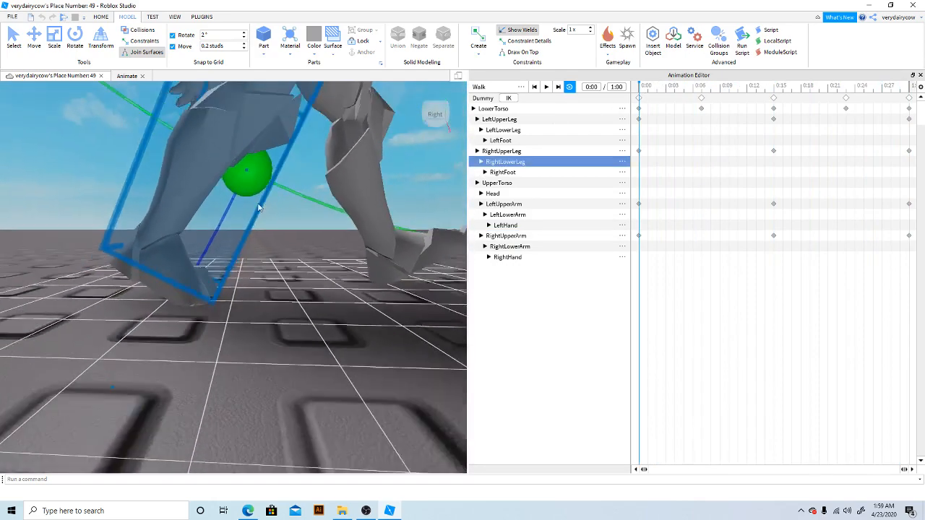
{"action": "right_click_drag", "start_coordinate": [258, 205], "coordinate": [263, 305]}
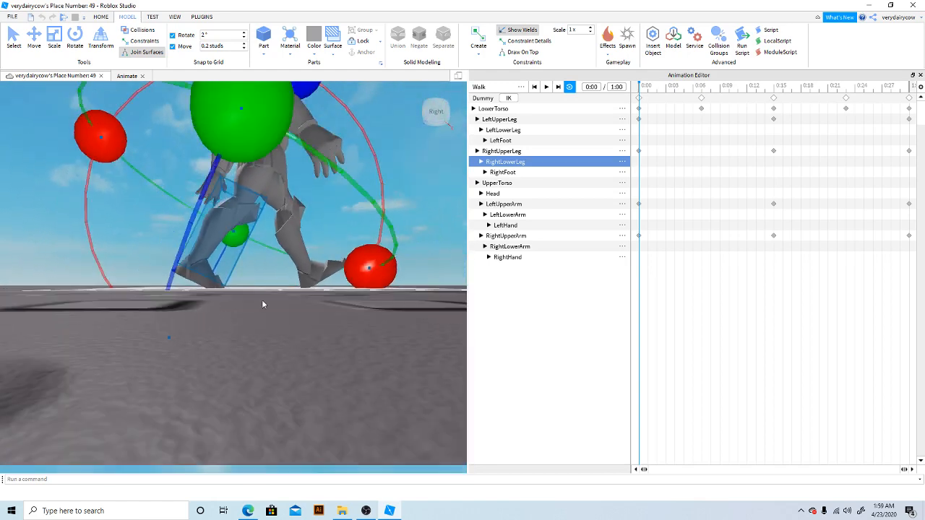
{"action": "left_click_drag", "start_coordinate": [370, 267], "coordinate": [339, 331]}
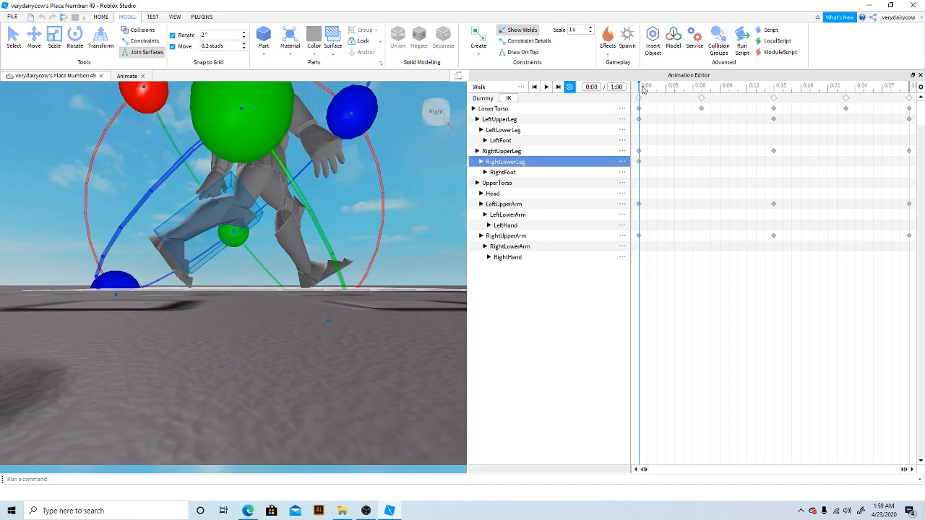
Step: Bend the left lower leg backward at the knee at 0:15, leaving the left foot's rotation unchanged, and preview the walk
{"action": "left_click_drag", "start_coordinate": [643, 88], "coordinate": [773, 88]}
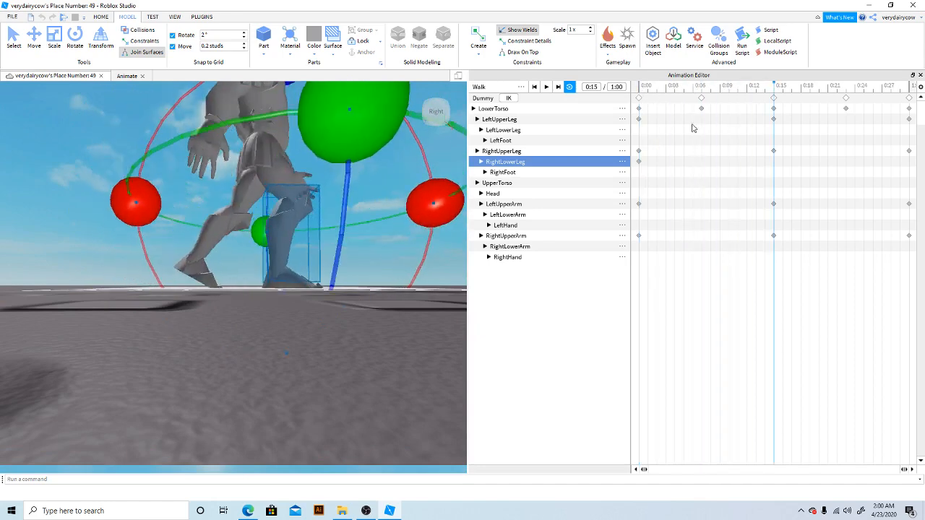
{"action": "left_click", "coordinate": [199, 275]}
{"action": "right_click_drag", "start_coordinate": [286, 229], "coordinate": [286, 229]}
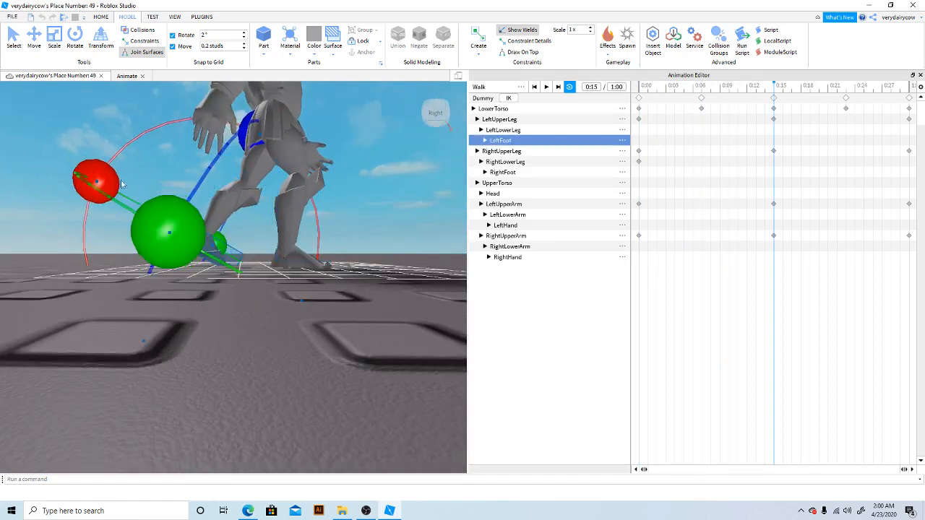
{"action": "left_click_drag", "start_coordinate": [106, 183], "coordinate": [165, 108]}
{"action": "key", "text": "ctrl+z"}
{"action": "left_click", "coordinate": [244, 189]}
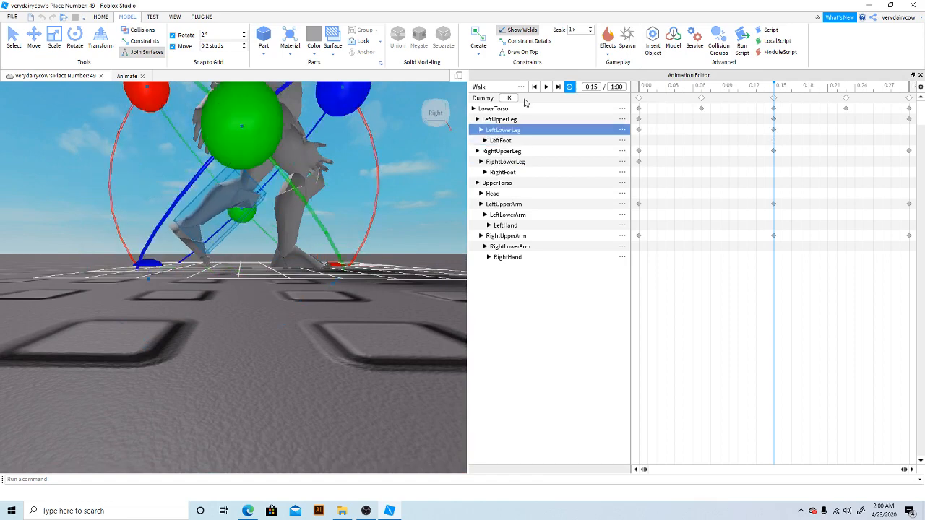
{"action": "left_click", "coordinate": [547, 86]}
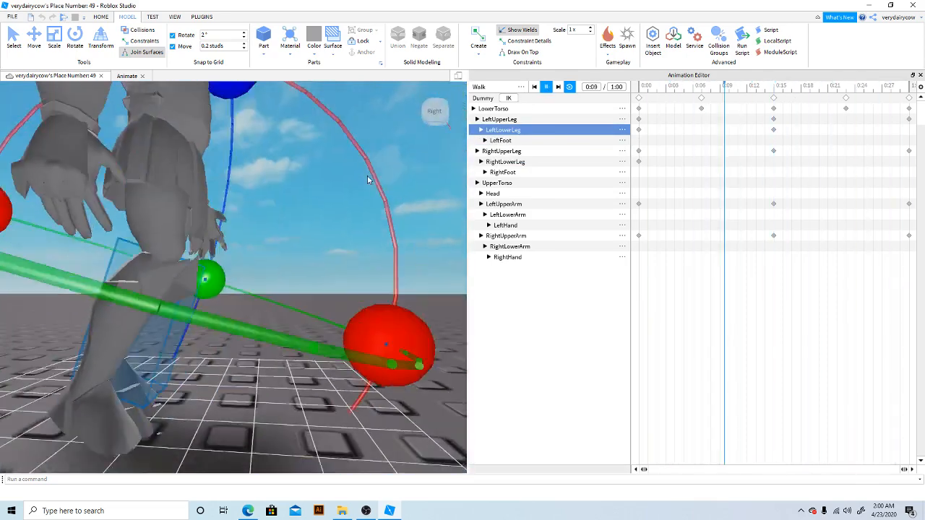
Step: Stop playback, copy the full pose keyframes from 0:00 to 1:00, and preview the walk from the side
{"action": "scroll", "coordinate": [367, 177], "scroll_direction": "down", "scroll_amount": 4}
{"action": "left_click", "coordinate": [547, 86]}
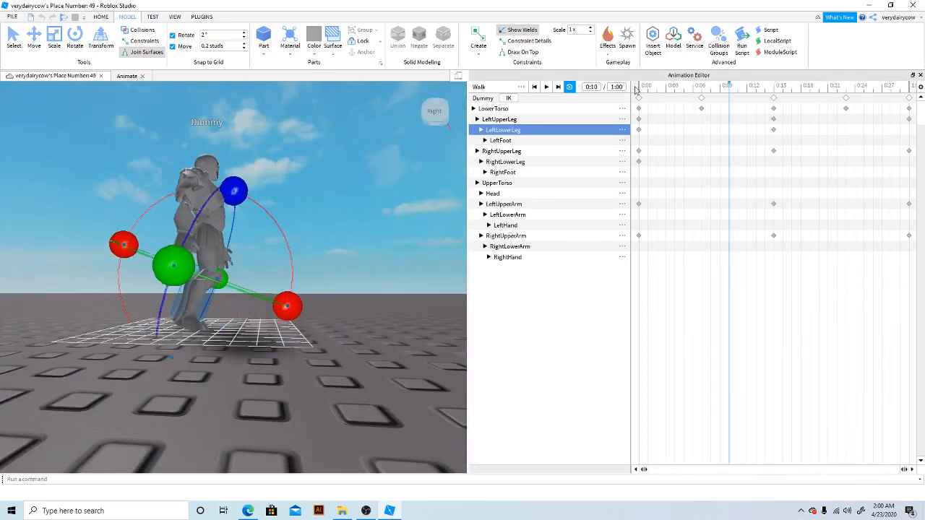
{"action": "left_click", "coordinate": [639, 89]}
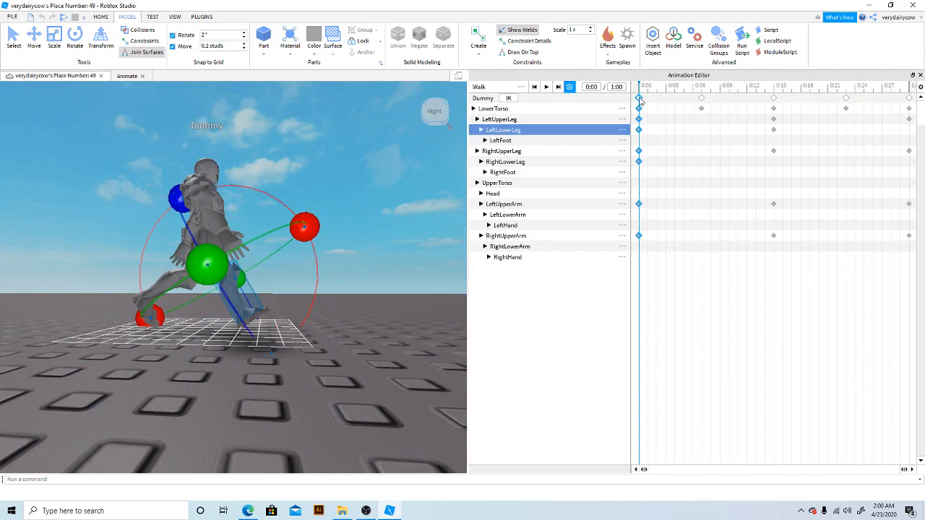
{"action": "left_click", "coordinate": [911, 87]}
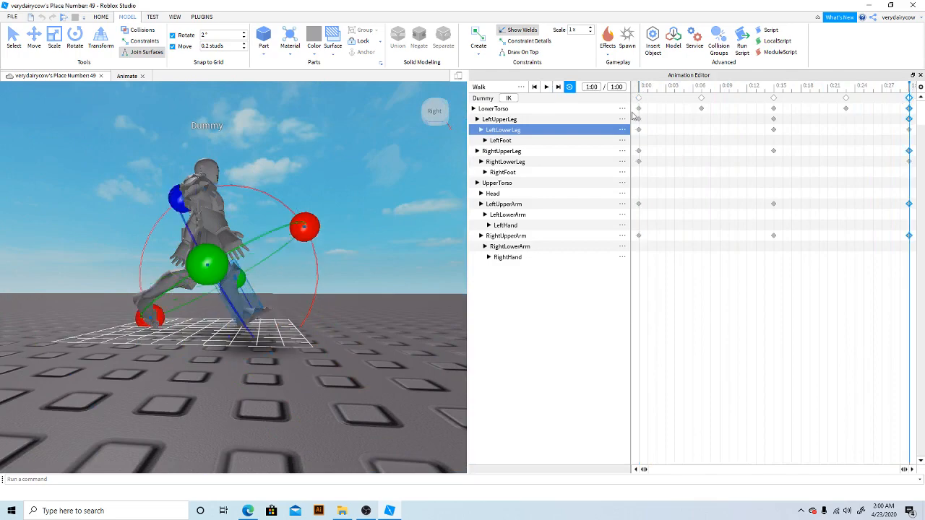
{"action": "left_click", "coordinate": [546, 88]}
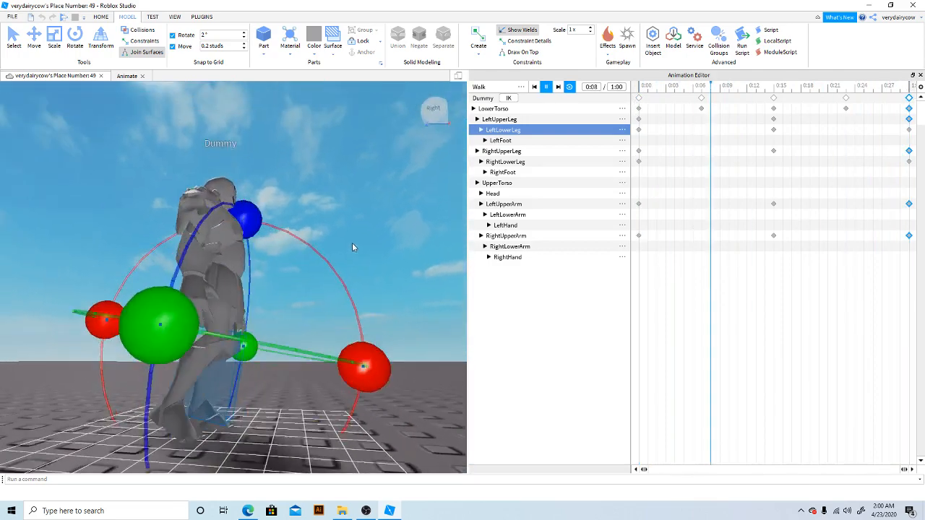
{"action": "scroll", "coordinate": [352, 241], "scroll_direction": "down", "scroll_amount": 3}
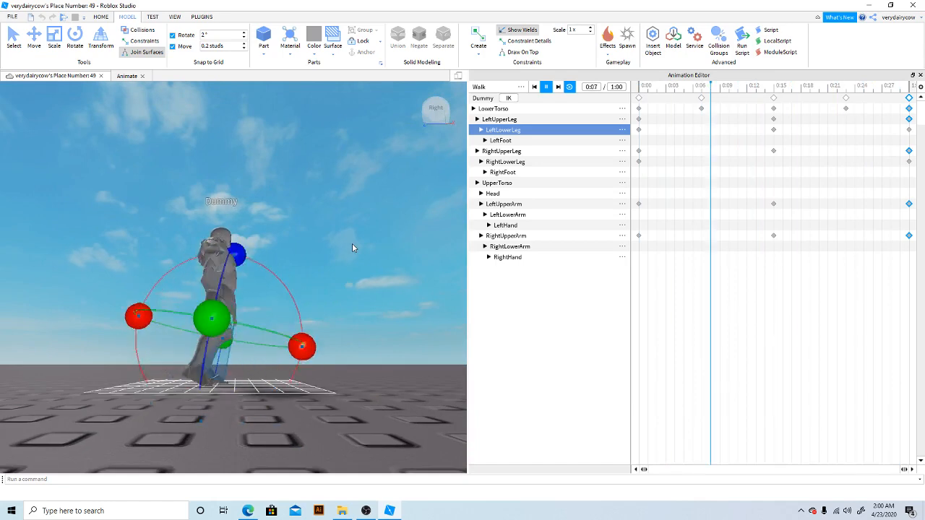
{"action": "left_click", "coordinate": [546, 86]}
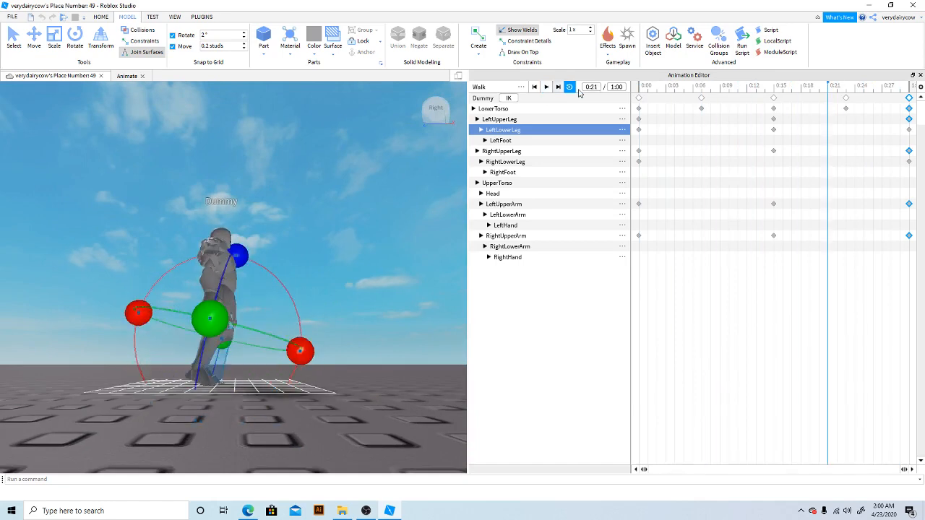
Step: Return to 0:00 and straighten the left lower leg by rotating it slightly forward at the knee
{"action": "left_click", "coordinate": [643, 87]}
{"action": "scroll", "coordinate": [394, 313], "scroll_direction": "up", "scroll_amount": 5}
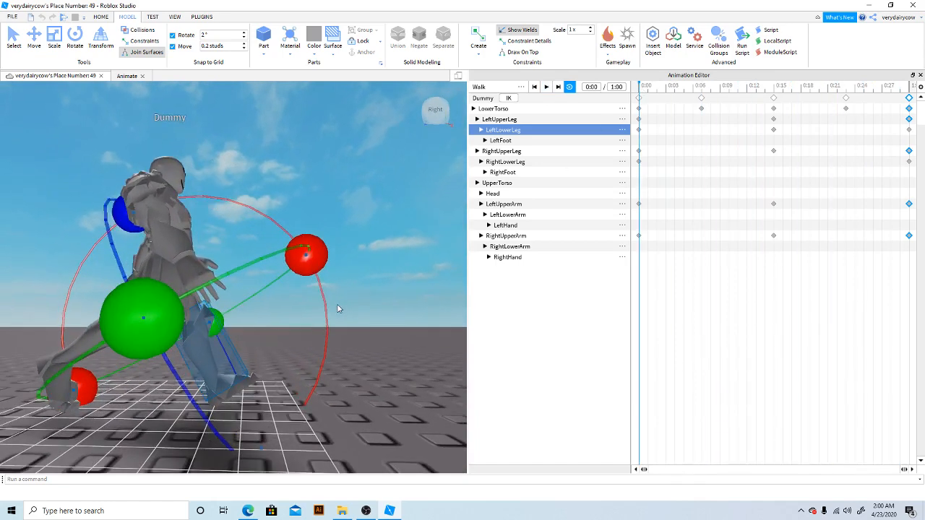
{"action": "left_click_drag", "start_coordinate": [315, 261], "coordinate": [316, 257]}
{"action": "right_click_drag", "start_coordinate": [330, 262], "coordinate": [347, 251]}
Step: Select the right lower leg at 0:15 and straighten it by rotating it forward at the knee
{"action": "left_click", "coordinate": [779, 88]}
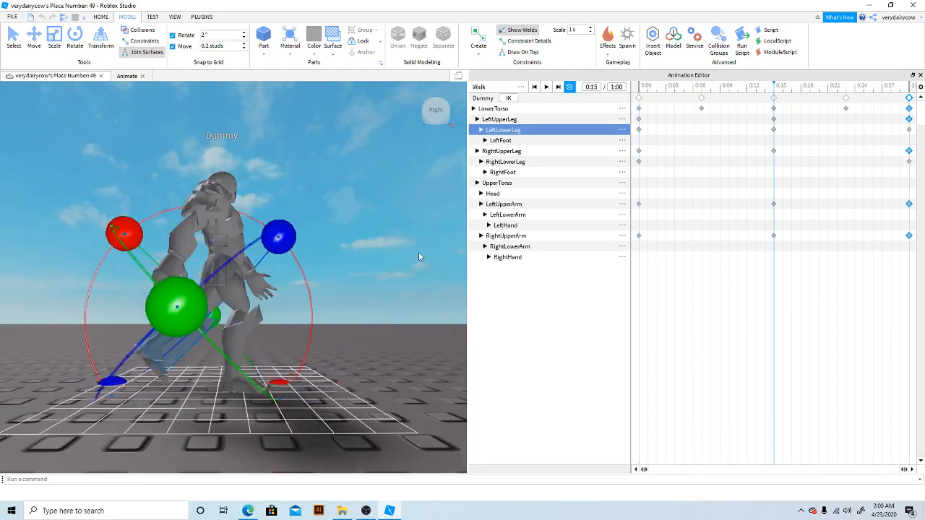
{"action": "left_click", "coordinate": [250, 327]}
{"action": "left_click_drag", "start_coordinate": [368, 316], "coordinate": [368, 247]}
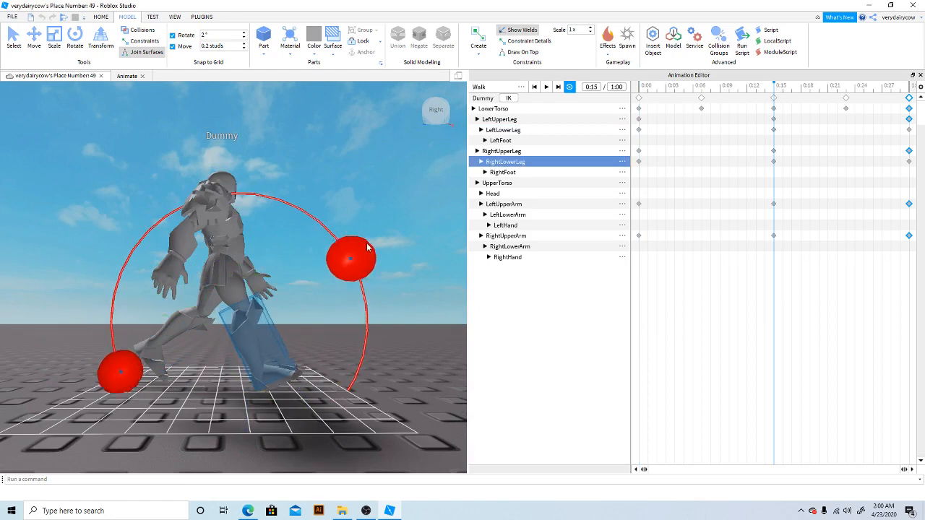
Step: Paste the adjusted 0:00 keyframes at 1:00 and preview the looping walk from several distances and angles
{"action": "left_click", "coordinate": [910, 88]}
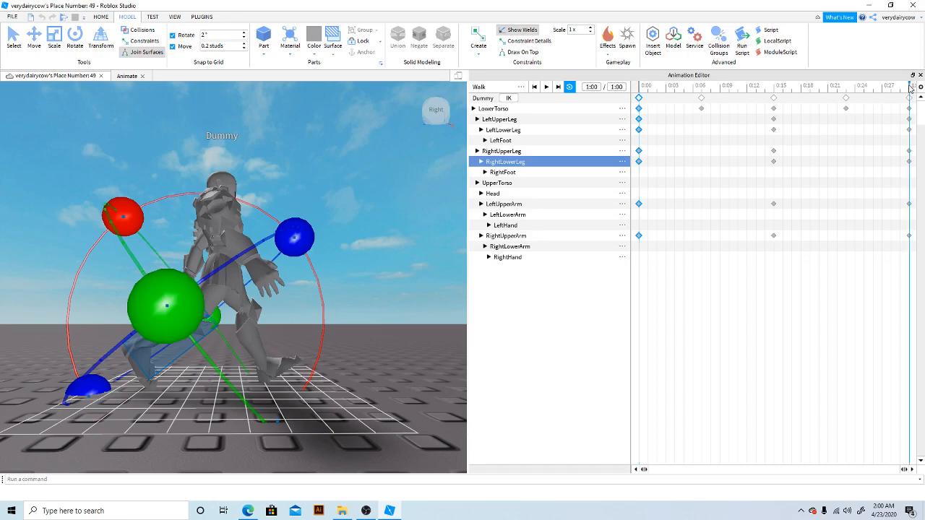
{"action": "left_click", "coordinate": [546, 86]}
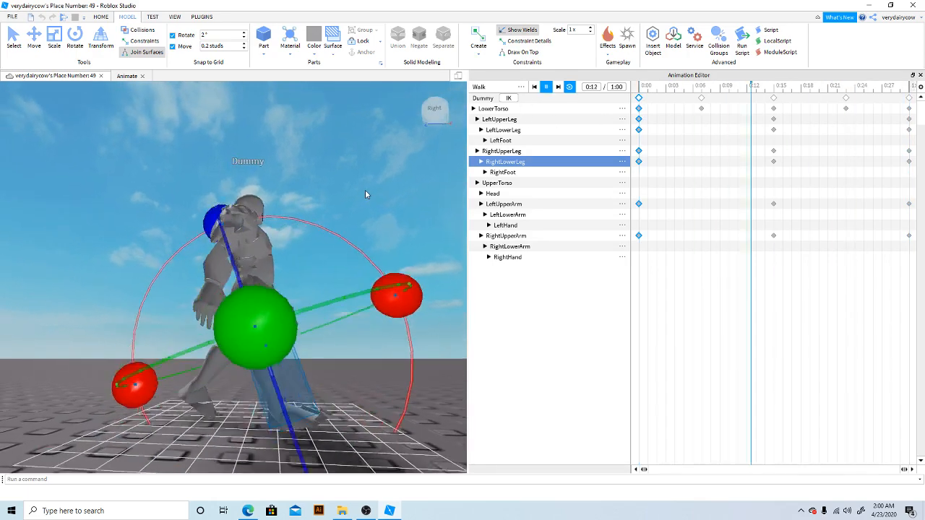
{"action": "right_click_drag", "start_coordinate": [365, 194], "coordinate": [365, 191]}
{"action": "scroll", "coordinate": [366, 194], "scroll_direction": "down", "scroll_amount": 3}
{"action": "scroll", "coordinate": [366, 194], "scroll_direction": "up", "scroll_amount": 3}
{"action": "scroll", "coordinate": [366, 194], "scroll_direction": "down", "scroll_amount": 5}
{"action": "scroll", "coordinate": [366, 197], "scroll_direction": "up", "scroll_amount": 3}
{"action": "scroll", "coordinate": [365, 191], "scroll_direction": "down", "scroll_amount": 1}
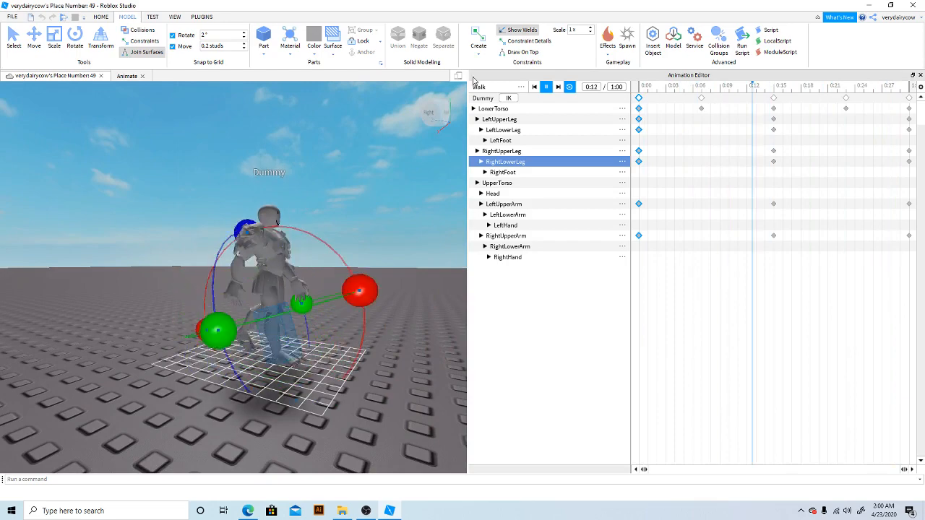
Step: Select the right foot at 0:00, tilt its toes further down toward the ground, and preview the walk
{"action": "left_click", "coordinate": [641, 88]}
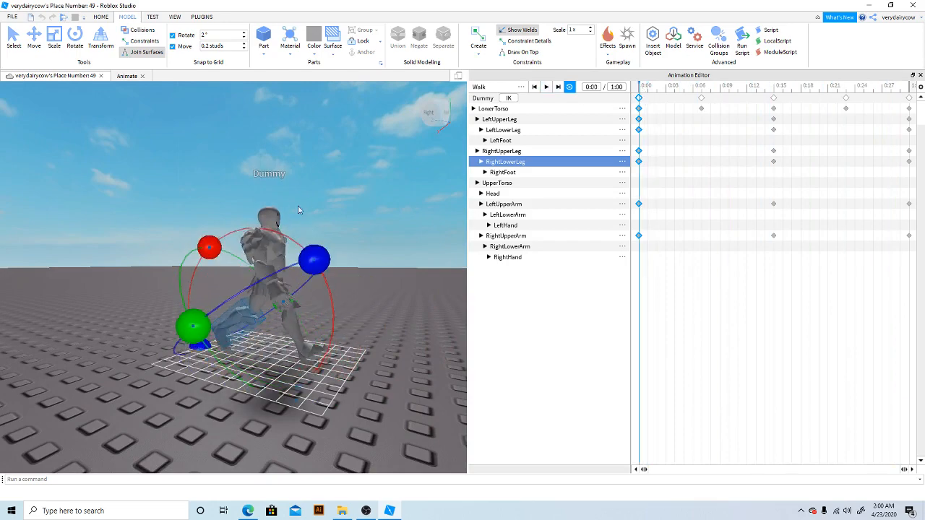
{"action": "right_click_drag", "start_coordinate": [299, 207], "coordinate": [311, 167]}
{"action": "left_click", "coordinate": [311, 164]}
{"action": "scroll", "coordinate": [312, 163], "scroll_direction": "up", "scroll_amount": 4}
{"action": "scroll", "coordinate": [312, 163], "scroll_direction": "up", "scroll_amount": 2}
{"action": "scroll", "coordinate": [280, 249], "scroll_direction": "up", "scroll_amount": 3}
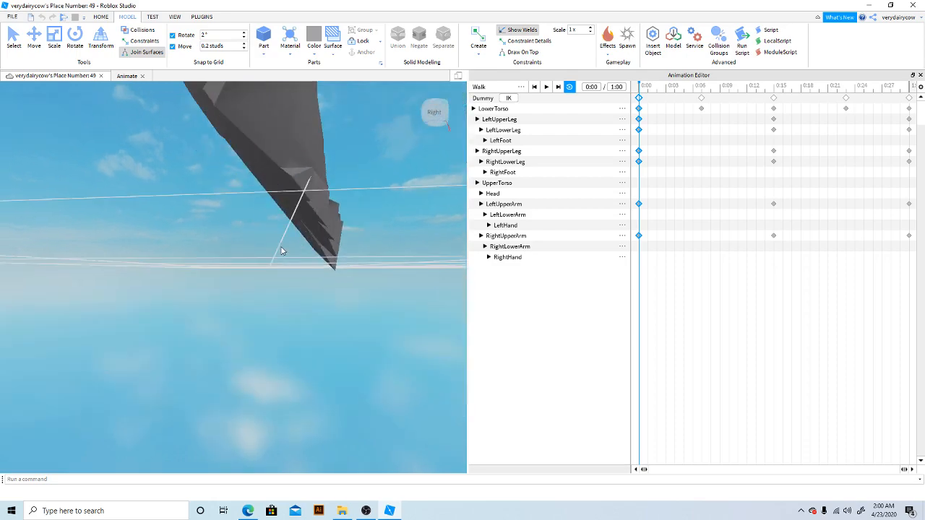
{"action": "scroll", "coordinate": [326, 263], "scroll_direction": "down", "scroll_amount": 3}
{"action": "left_click", "coordinate": [275, 227]}
{"action": "left_click", "coordinate": [260, 232]}
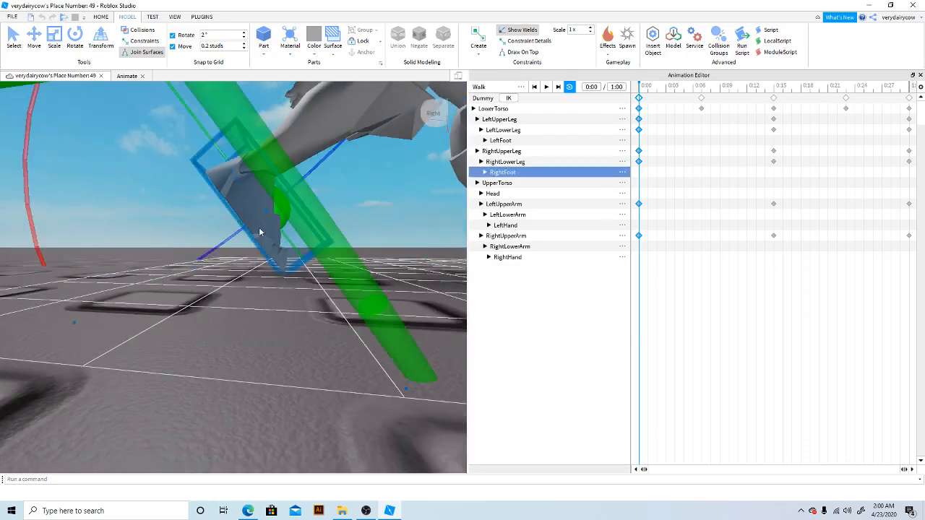
{"action": "scroll", "coordinate": [314, 208], "scroll_direction": "down", "scroll_amount": 3}
{"action": "right_click_drag", "start_coordinate": [314, 208], "coordinate": [313, 203]}
{"action": "scroll", "coordinate": [314, 195], "scroll_direction": "down", "scroll_amount": 2}
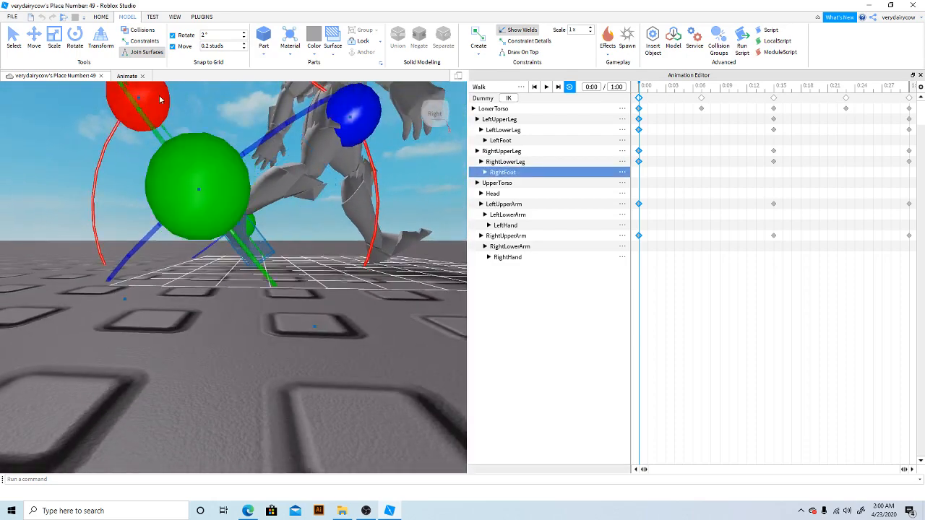
{"action": "left_click_drag", "start_coordinate": [160, 99], "coordinate": [172, 98]}
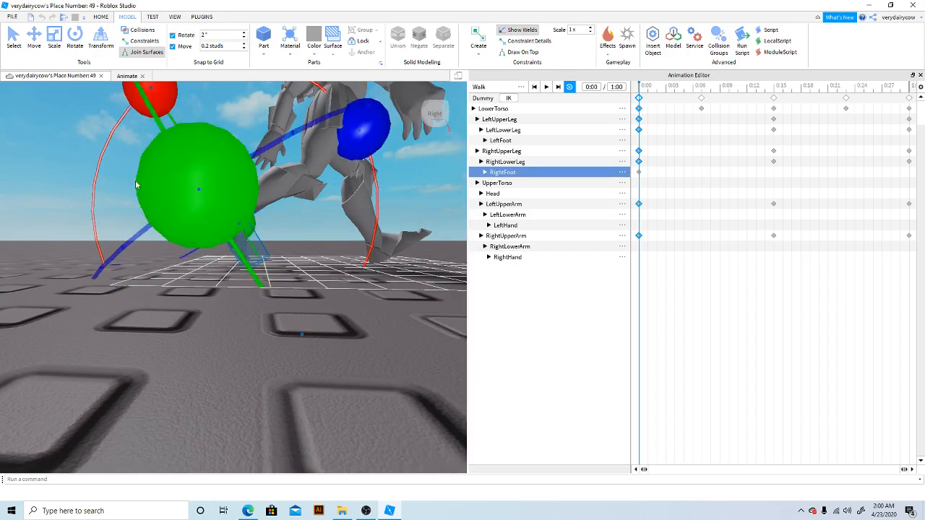
{"action": "left_click", "coordinate": [83, 157]}
{"action": "scroll", "coordinate": [83, 156], "scroll_direction": "up", "scroll_amount": 5}
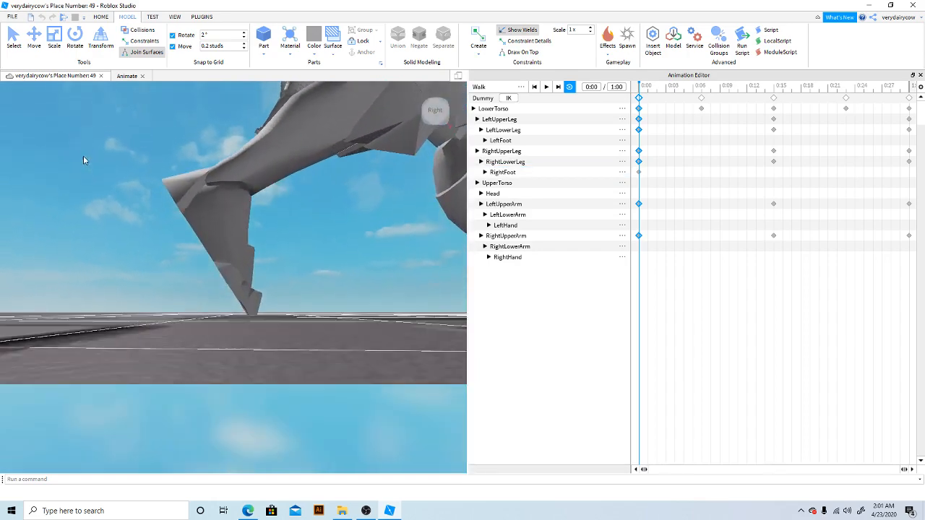
{"action": "scroll", "coordinate": [83, 157], "scroll_direction": "down", "scroll_amount": 6}
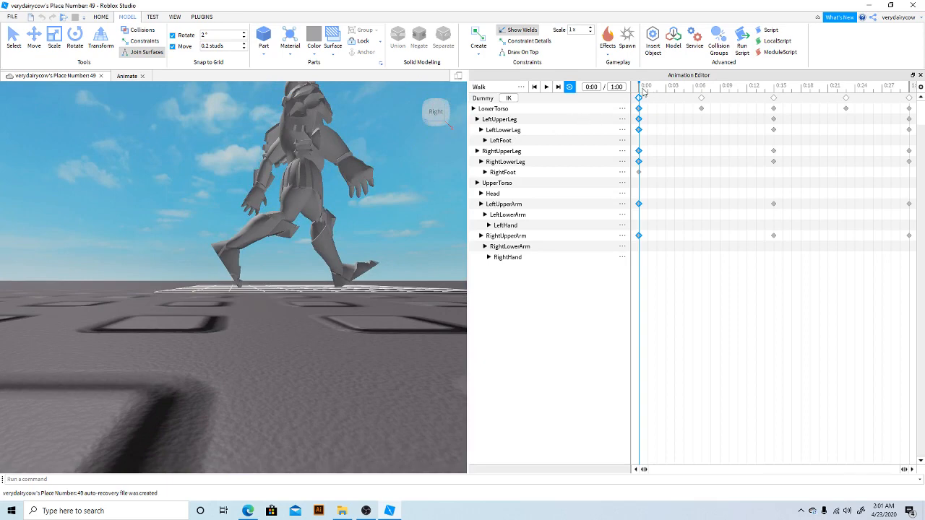
{"action": "mouse_move", "coordinate": [643, 89]}
{"action": "left_mouse_down"}
{"action": "mouse_move", "coordinate": [665, 90]}
{"action": "mouse_move", "coordinate": [641, 93]}
{"action": "left_mouse_up"}
{"action": "left_click", "coordinate": [547, 88]}
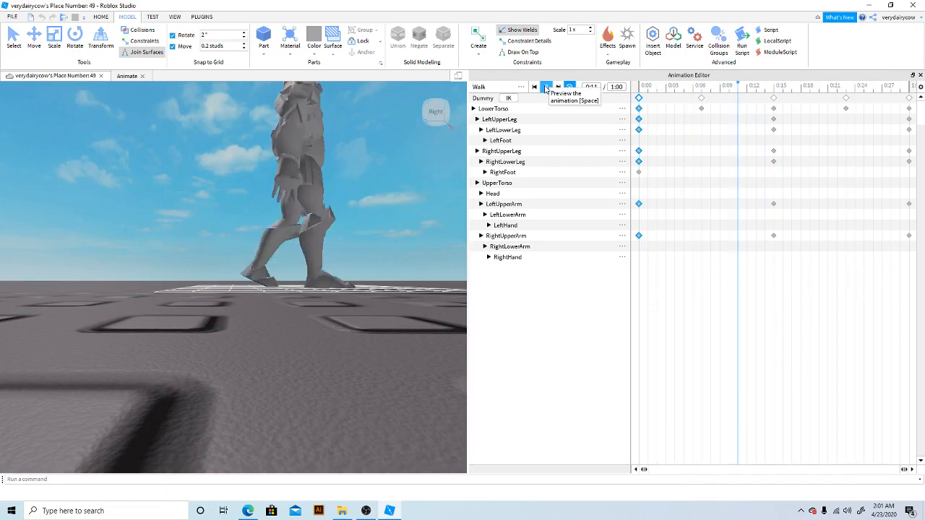
Step: Try to rotate the right foot flat to the ground at 0:07
{"action": "left_click", "coordinate": [297, 283]}
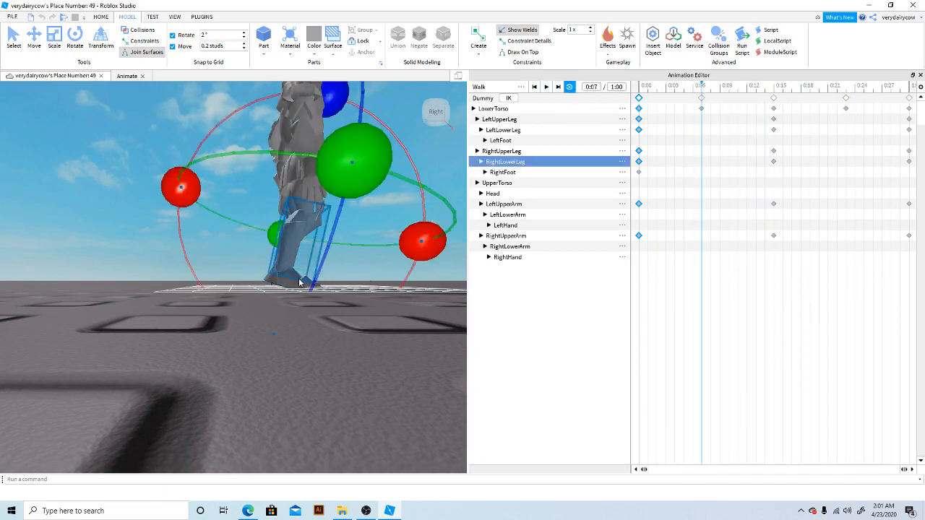
{"action": "right_click_drag", "start_coordinate": [330, 266], "coordinate": [293, 265]}
{"action": "left_click", "coordinate": [284, 280]}
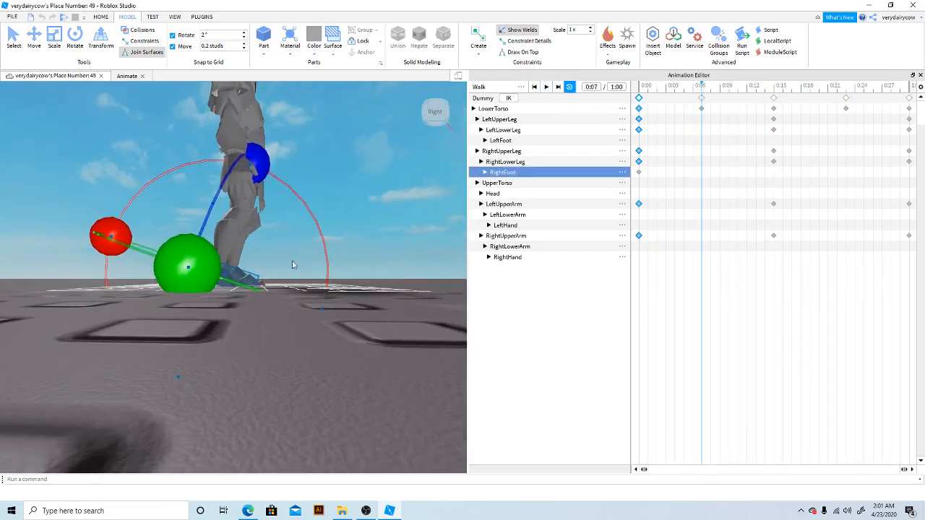
{"action": "left_click_drag", "start_coordinate": [126, 231], "coordinate": [108, 266]}
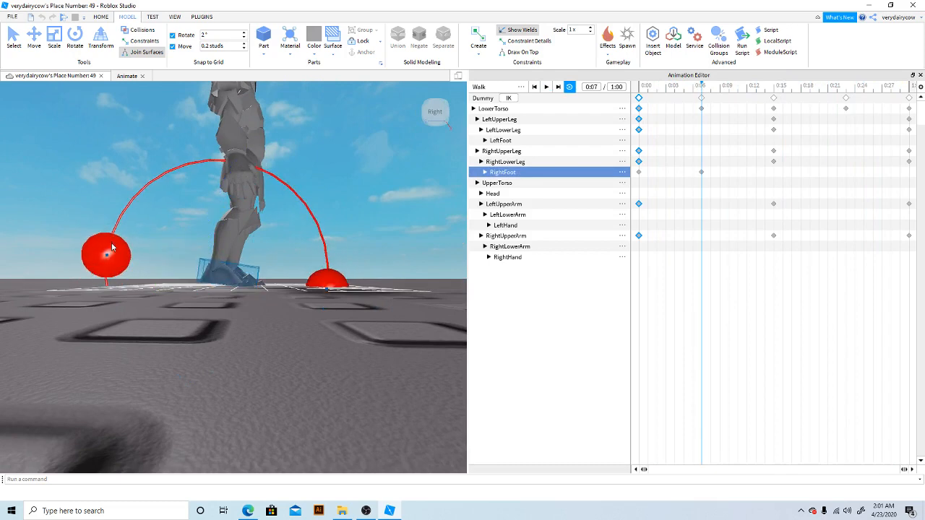
Step: Rotate the right foot and the left foot flat to the ground at 0:08
{"action": "left_click", "coordinate": [712, 87]}
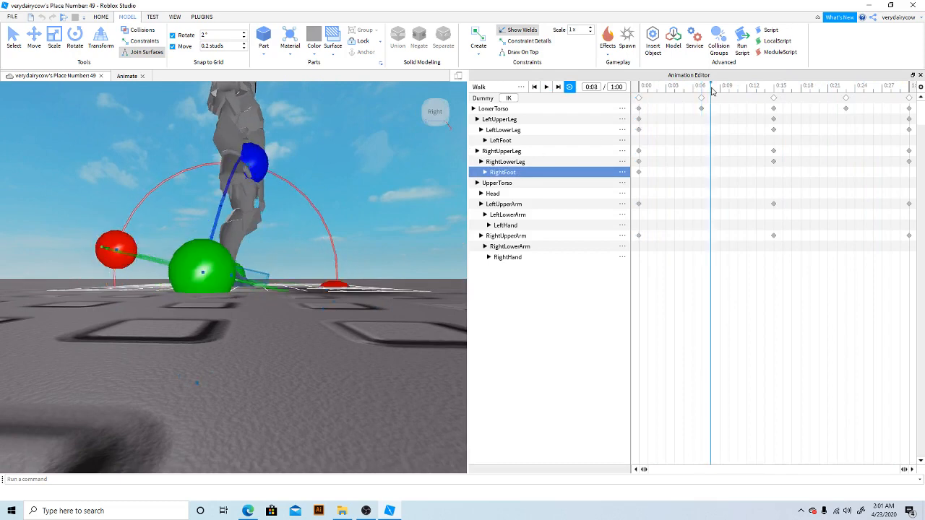
{"action": "left_click_drag", "start_coordinate": [332, 286], "coordinate": [334, 257]}
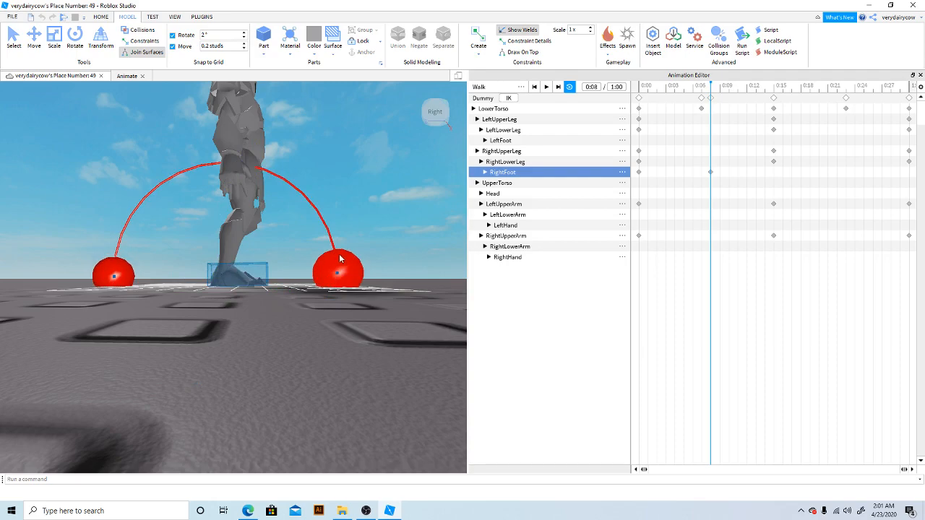
{"action": "key", "text": "w"}
{"action": "right_click_drag", "start_coordinate": [344, 244], "coordinate": [344, 243]}
{"action": "left_click", "coordinate": [175, 333]}
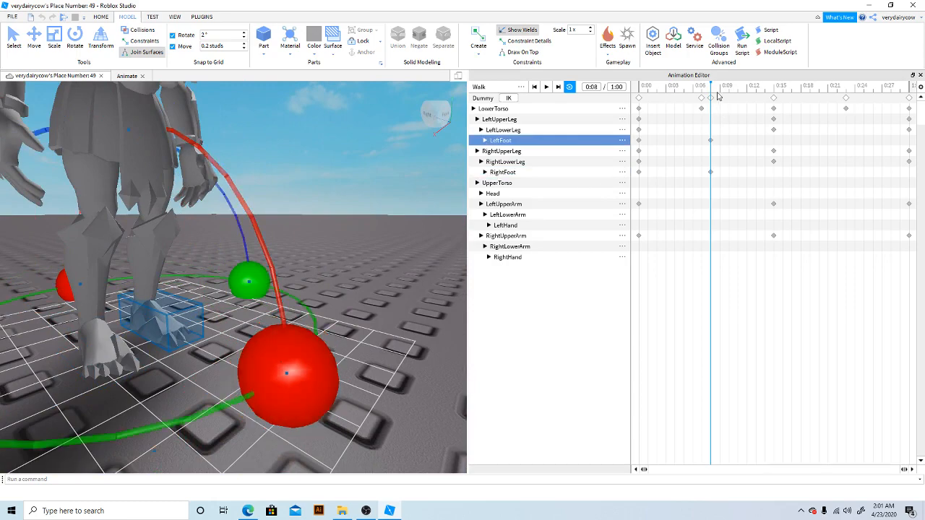
Step: Move to 0:15 and tilt the left foot so its toes point further down toward the ground
{"action": "left_click_drag", "start_coordinate": [718, 96], "coordinate": [793, 94]}
{"action": "right_click_drag", "start_coordinate": [266, 228], "coordinate": [266, 228]}
{"action": "key", "text": "w"}
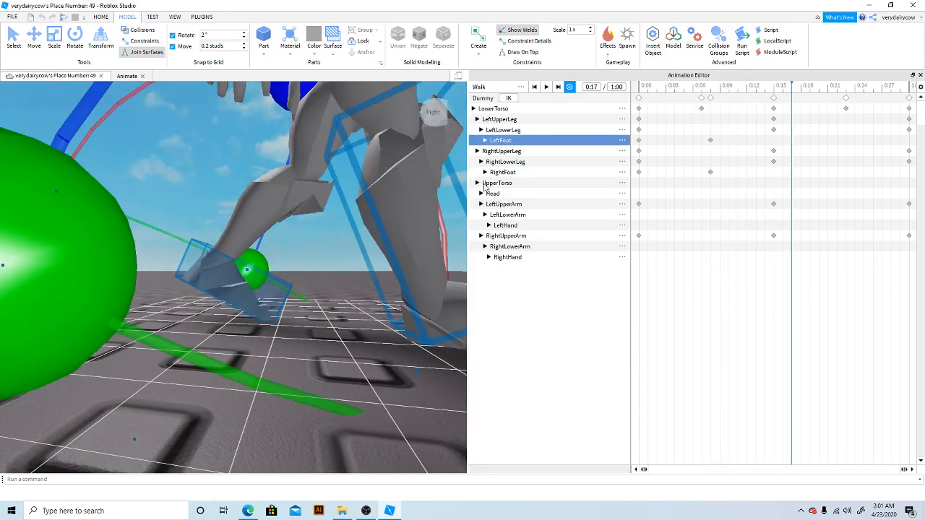
{"action": "left_click", "coordinate": [779, 90]}
{"action": "right_click_drag", "start_coordinate": [392, 281], "coordinate": [392, 281]}
{"action": "scroll", "coordinate": [231, 315], "scroll_direction": "down", "scroll_amount": 2}
{"action": "left_click_drag", "start_coordinate": [310, 375], "coordinate": [304, 384]}
{"action": "right_click_drag", "start_coordinate": [235, 361], "coordinate": [235, 362]}
{"action": "scroll", "coordinate": [235, 361], "scroll_direction": "down", "scroll_amount": 2}
Step: Check the foot poses at 0:08 and 0:02, and bend the right lower leg further backward at 0:04
{"action": "left_click", "coordinate": [711, 89]}
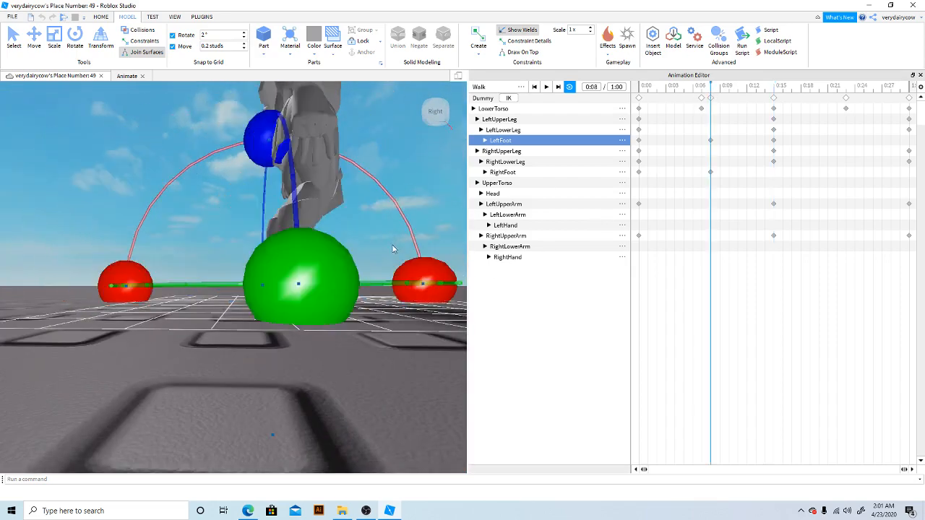
{"action": "right_click_drag", "start_coordinate": [377, 246], "coordinate": [378, 245]}
{"action": "scroll", "coordinate": [378, 245], "scroll_direction": "down", "scroll_amount": 4}
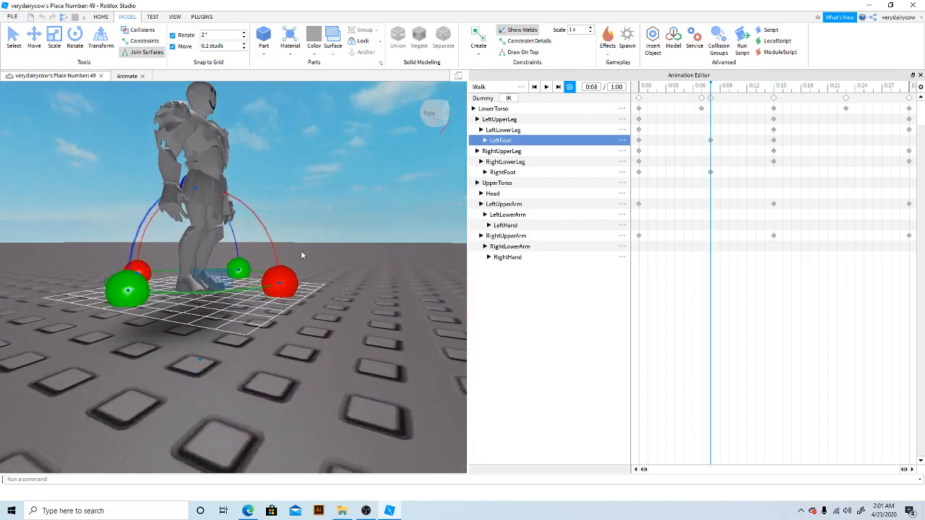
{"action": "scroll", "coordinate": [303, 255], "scroll_direction": "up", "scroll_amount": 6}
{"action": "left_click", "coordinate": [658, 88]}
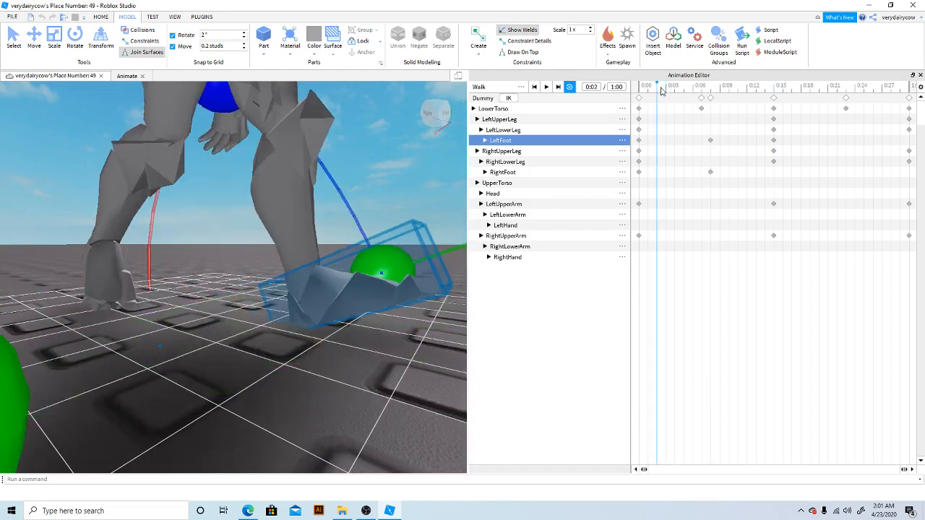
{"action": "mouse_move", "coordinate": [662, 90]}
{"action": "left_mouse_down"}
{"action": "mouse_move", "coordinate": [686, 96]}
{"action": "mouse_move", "coordinate": [677, 98]}
{"action": "left_mouse_up"}
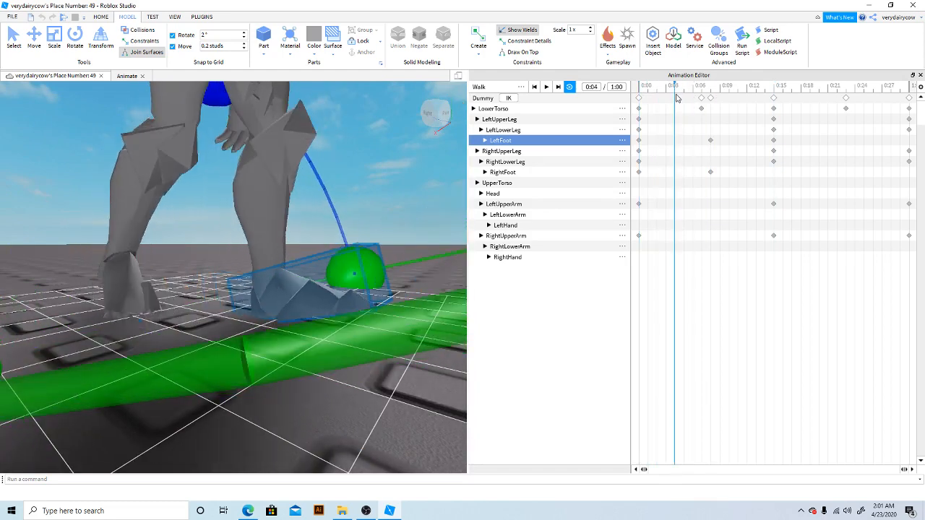
{"action": "right_click_drag", "start_coordinate": [301, 225], "coordinate": [294, 221]}
{"action": "scroll", "coordinate": [297, 222], "scroll_direction": "down", "scroll_amount": 3}
{"action": "left_click", "coordinate": [230, 242]}
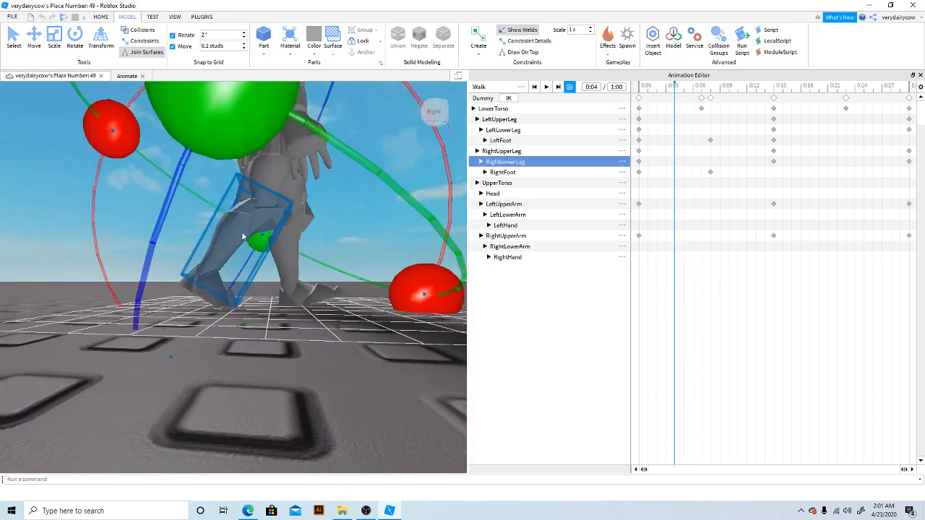
{"action": "right_click_drag", "start_coordinate": [295, 253], "coordinate": [300, 253]}
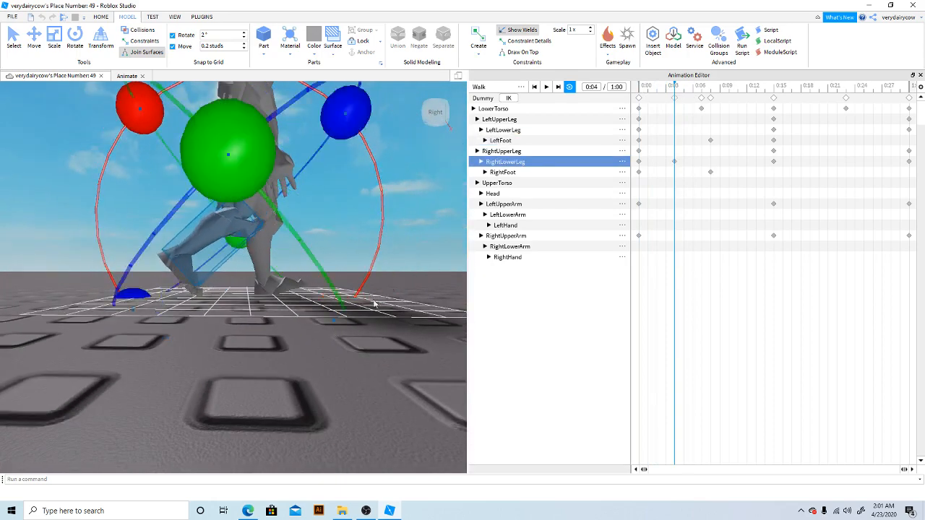
Step: Move to 0:15 and tilt the right foot so its toes point slightly lower, checking the motion leading into that pose
{"action": "left_click_drag", "start_coordinate": [675, 88], "coordinate": [772, 112]}
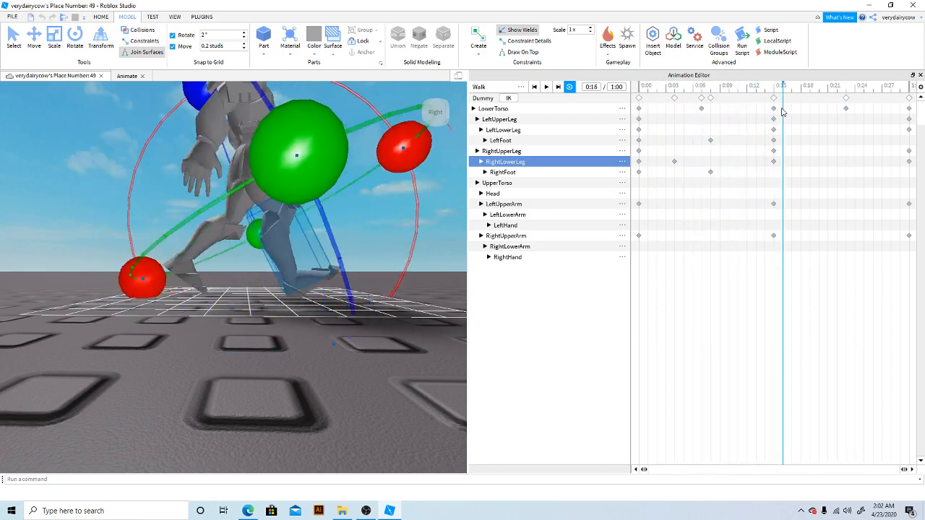
{"action": "left_click", "coordinate": [329, 285]}
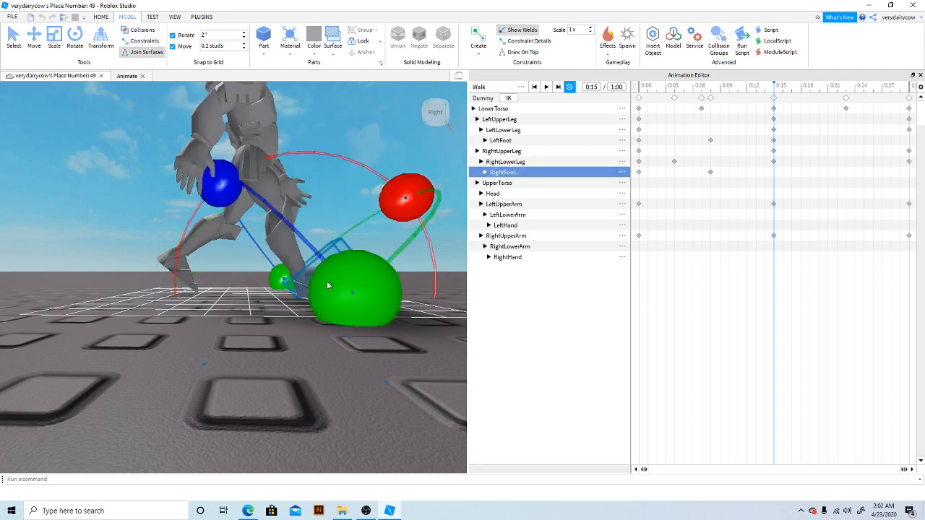
{"action": "left_click_drag", "start_coordinate": [395, 207], "coordinate": [415, 226]}
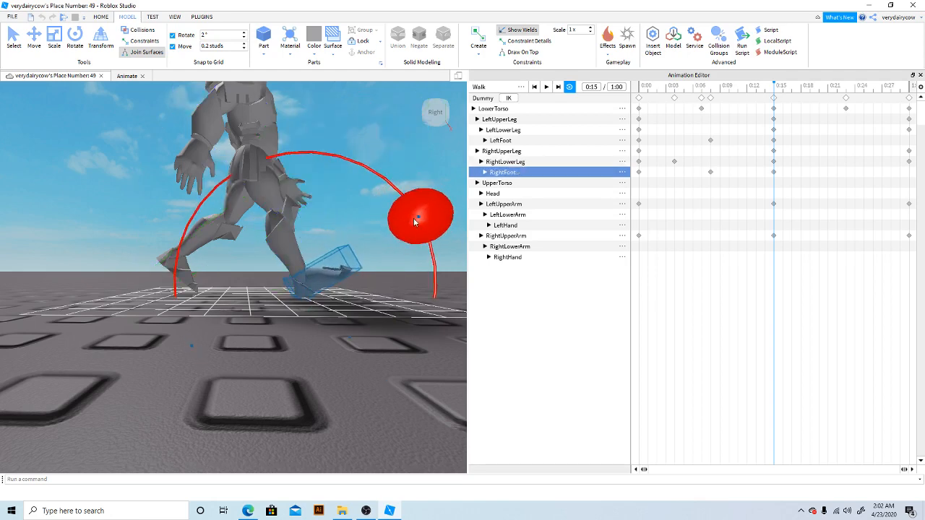
{"action": "left_click_drag", "start_coordinate": [673, 88], "coordinate": [772, 107]}
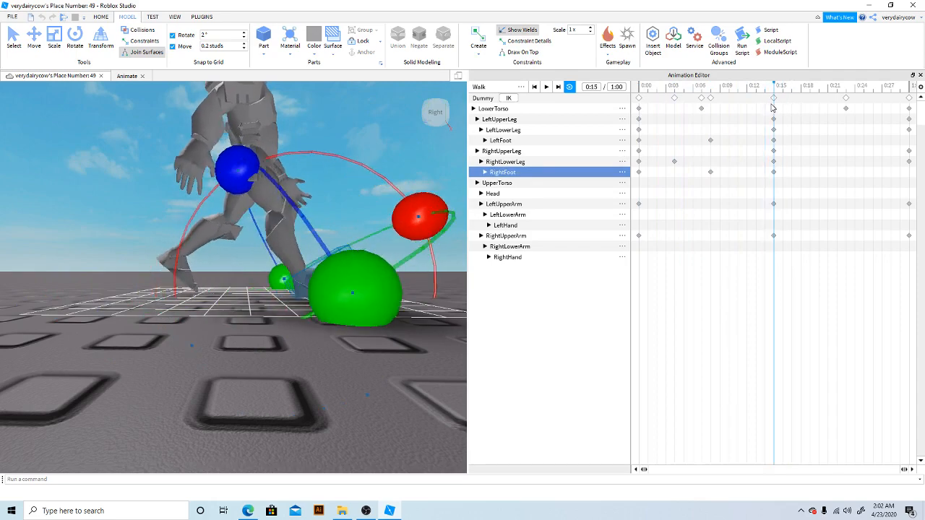
Step: Move to 0:23 and tilt the right foot's toes upward, adding a keyframe there
{"action": "key", "text": "f"}
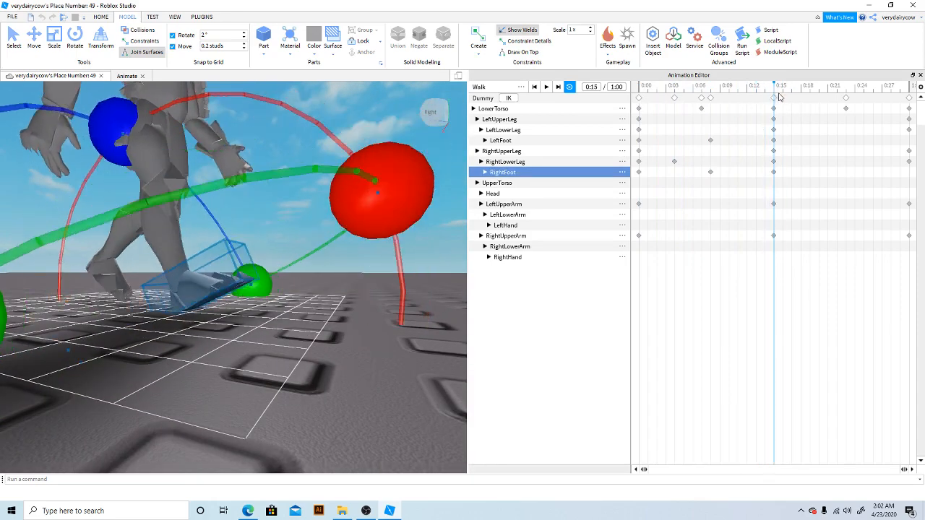
{"action": "left_click_drag", "start_coordinate": [786, 97], "coordinate": [847, 113]}
{"action": "left_click_drag", "start_coordinate": [254, 311], "coordinate": [266, 272]}
Step: Try to bend the right lower leg further backward at 0:25 and play back the walk from the start
{"action": "left_click_drag", "start_coordinate": [849, 88], "coordinate": [868, 110]}
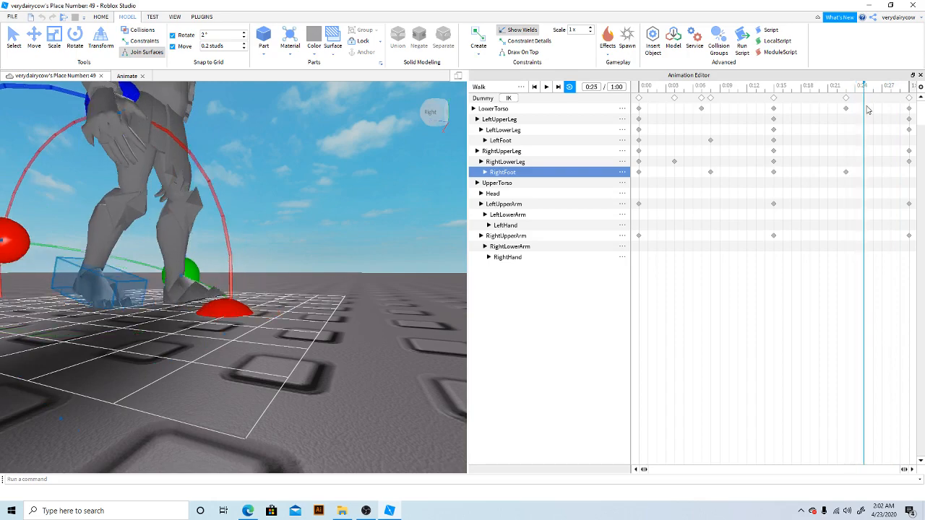
{"action": "right_click_drag", "start_coordinate": [207, 231], "coordinate": [207, 227]}
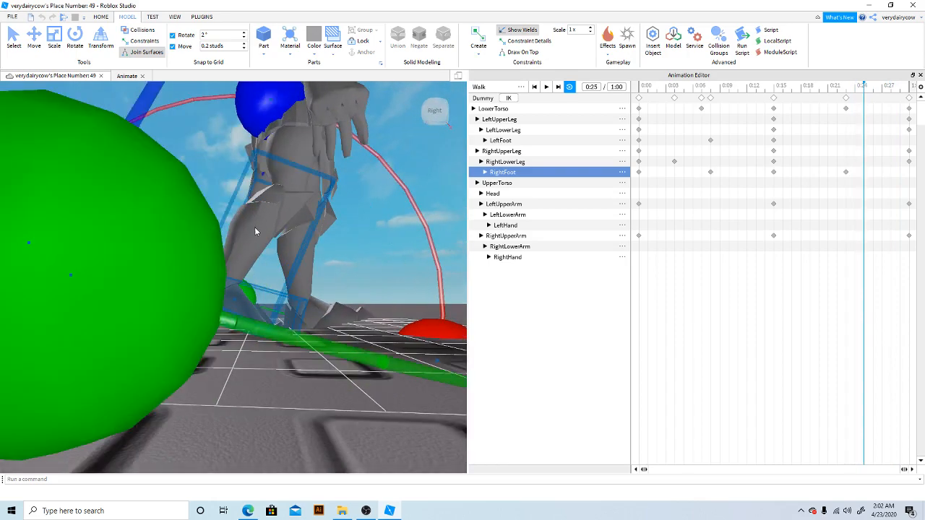
{"action": "left_click", "coordinate": [254, 227]}
{"action": "scroll", "coordinate": [255, 227], "scroll_direction": "down", "scroll_amount": 6}
{"action": "left_click_drag", "start_coordinate": [341, 276], "coordinate": [331, 289]}
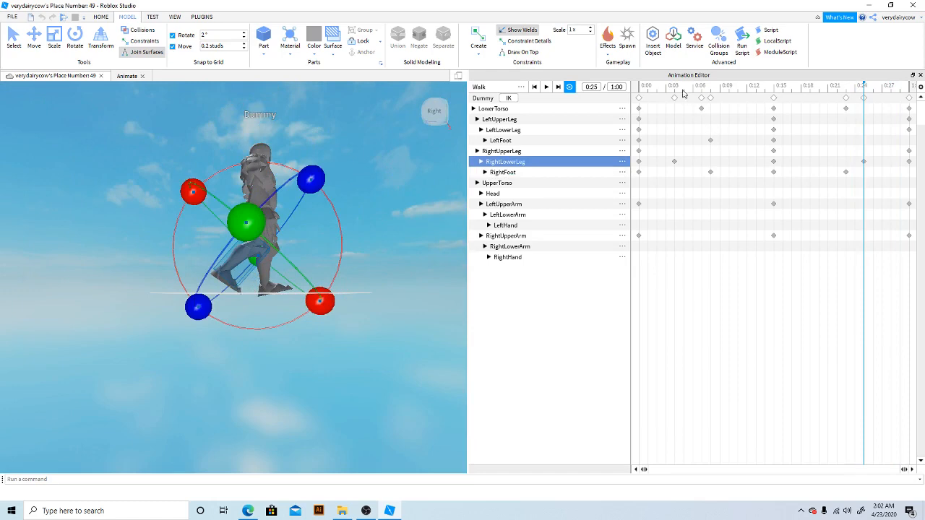
{"action": "left_click_drag", "start_coordinate": [681, 93], "coordinate": [636, 94]}
{"action": "left_click", "coordinate": [545, 86]}
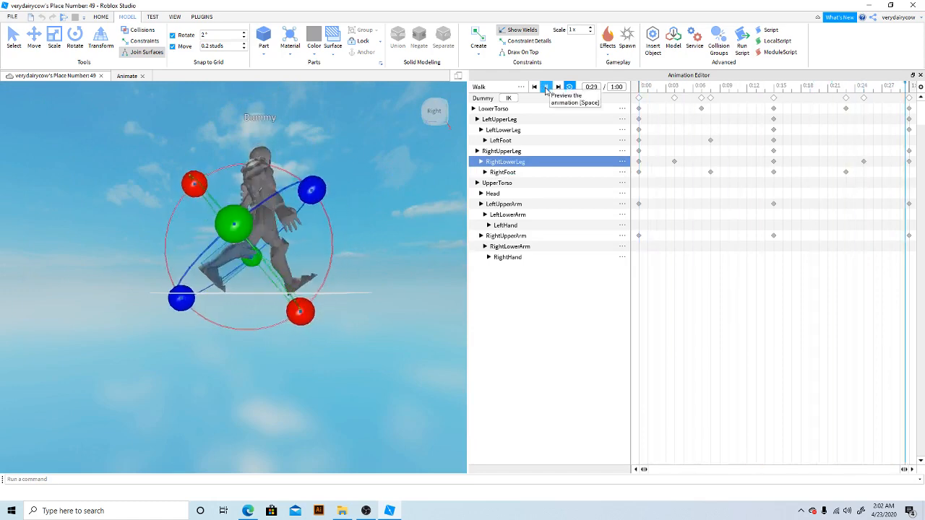
{"action": "left_click", "coordinate": [546, 87]}
Step: Discard the right lower leg's keyframe at 0:25 and play back the walk again
{"action": "right_click_drag", "start_coordinate": [335, 227], "coordinate": [294, 237]}
{"action": "scroll", "coordinate": [295, 238], "scroll_direction": "up", "scroll_amount": 3}
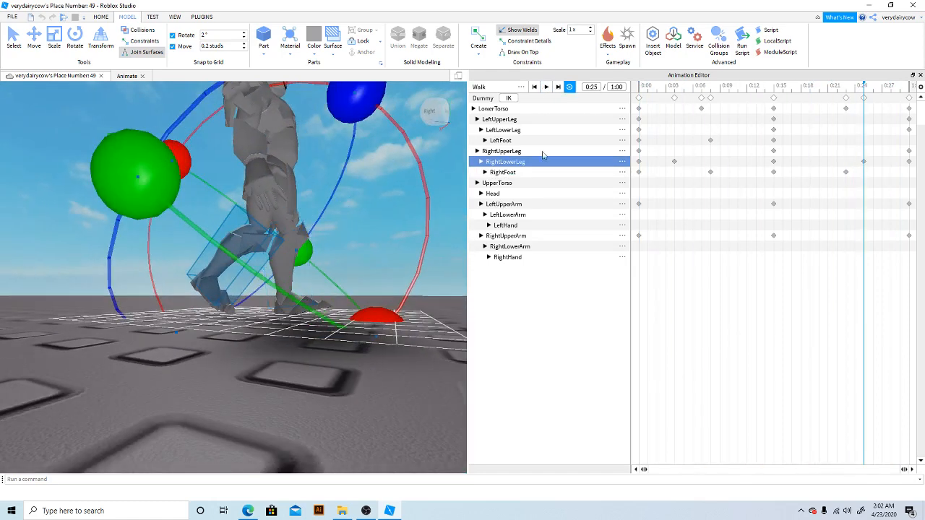
{"action": "scroll", "coordinate": [434, 189], "scroll_direction": "down", "scroll_amount": 4}
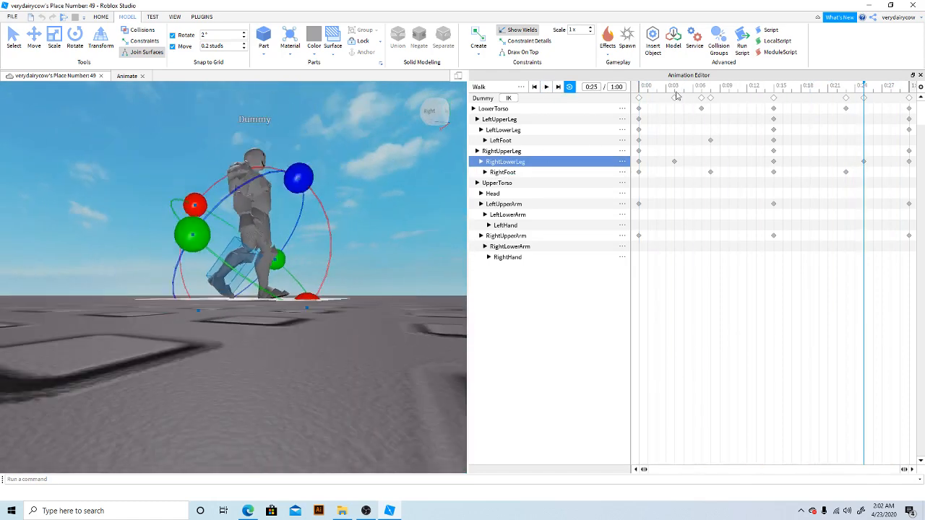
{"action": "left_click", "coordinate": [546, 88]}
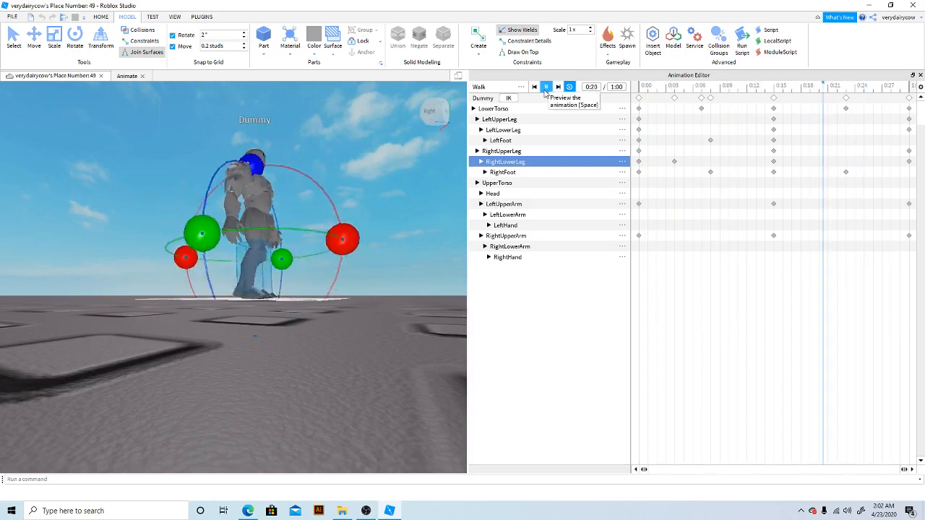
{"action": "left_click", "coordinate": [546, 86]}
Step: Copy all keyframes at 0:00 to 1:00 so the walk loops, and play it back
{"action": "left_click", "coordinate": [641, 96]}
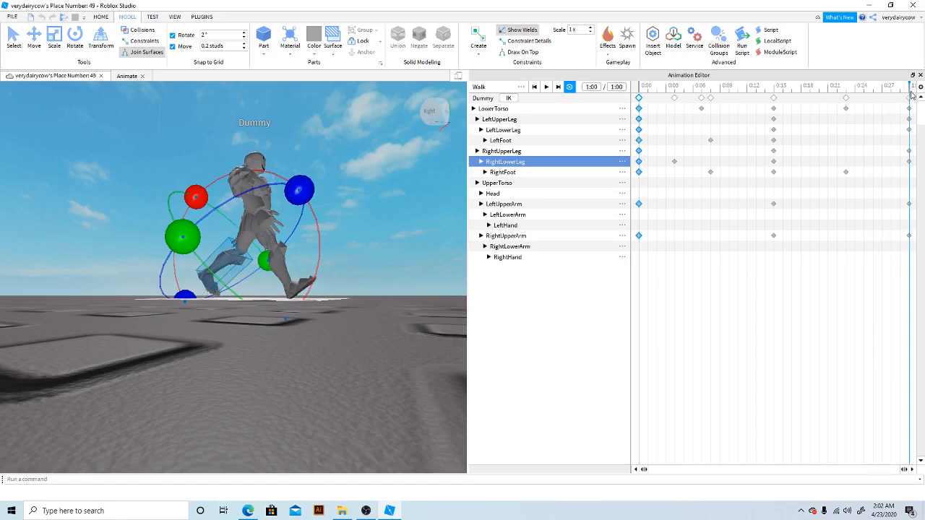
{"action": "left_click", "coordinate": [546, 87]}
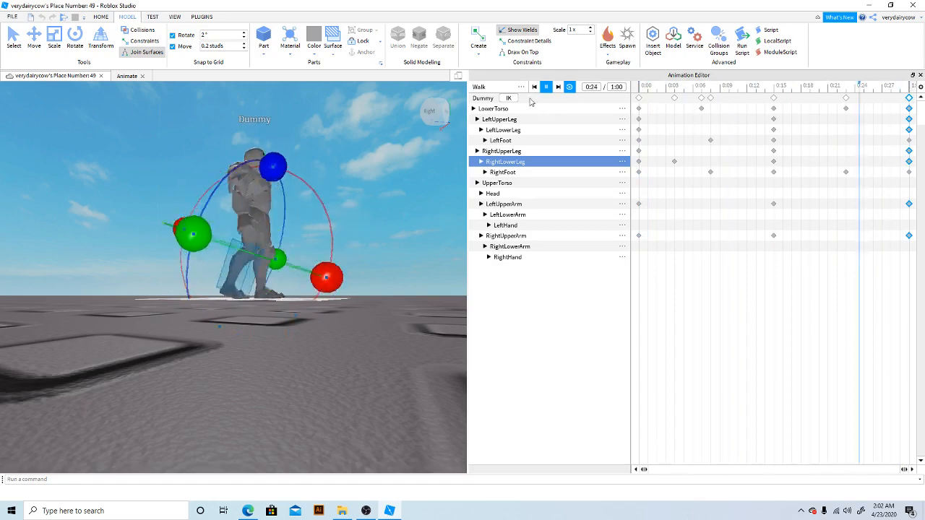
{"action": "left_click", "coordinate": [545, 89]}
Step: Fine-tune the right foot's tilt at 0:15 with its toes raised, and preview the walk
{"action": "scroll", "coordinate": [295, 265], "scroll_direction": "up", "scroll_amount": 10}
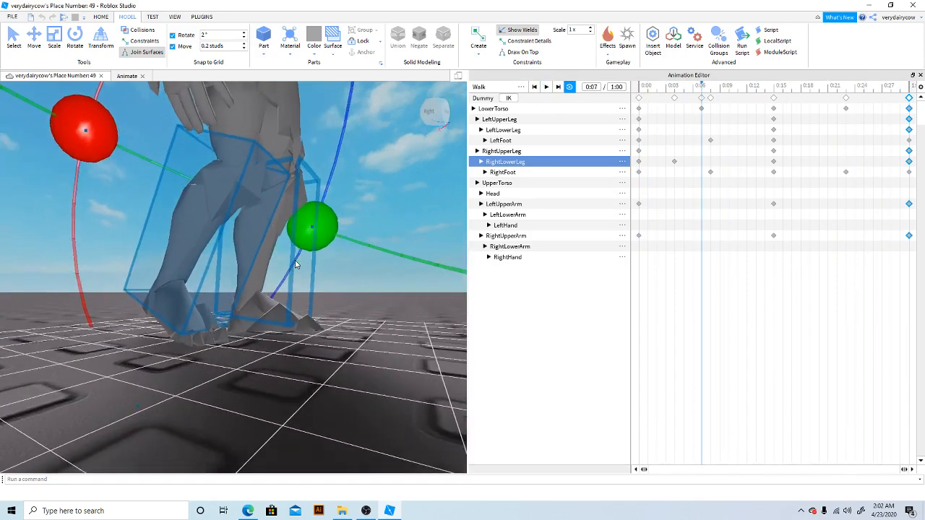
{"action": "right_click_drag", "start_coordinate": [295, 264], "coordinate": [309, 279]}
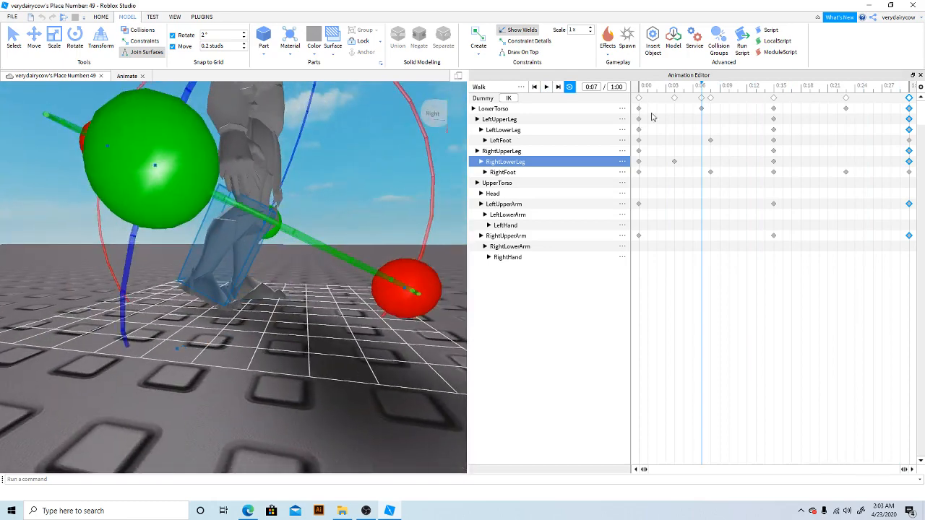
{"action": "left_click_drag", "start_coordinate": [704, 88], "coordinate": [772, 90]}
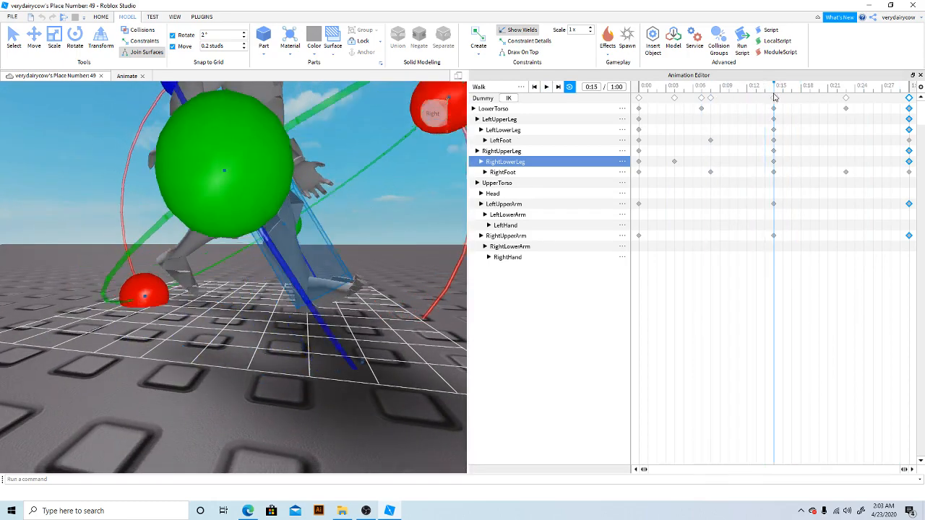
{"action": "left_click", "coordinate": [333, 297]}
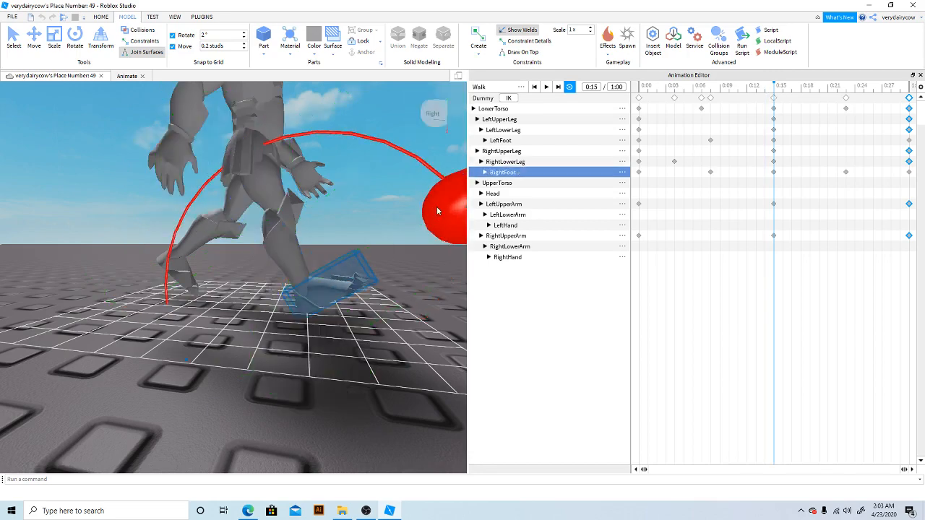
{"action": "left_click_drag", "start_coordinate": [428, 191], "coordinate": [428, 191]}
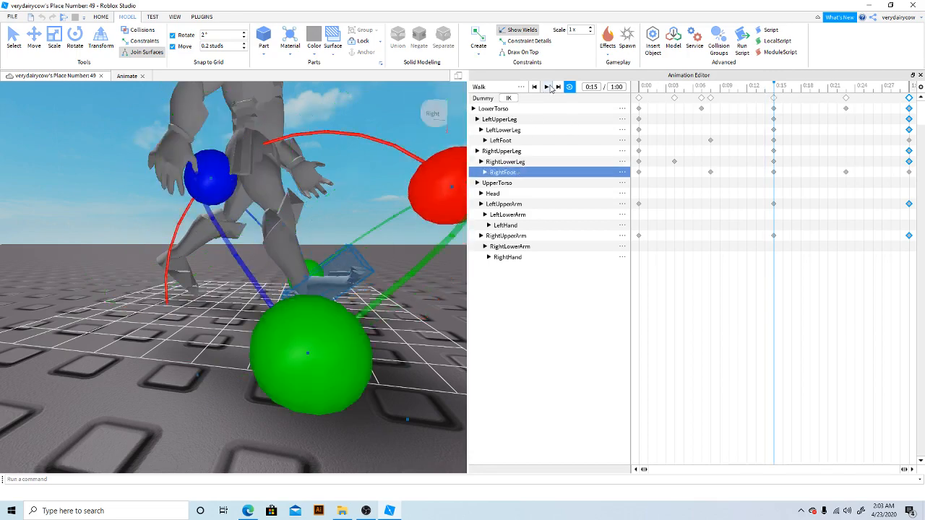
{"action": "left_click", "coordinate": [549, 87]}
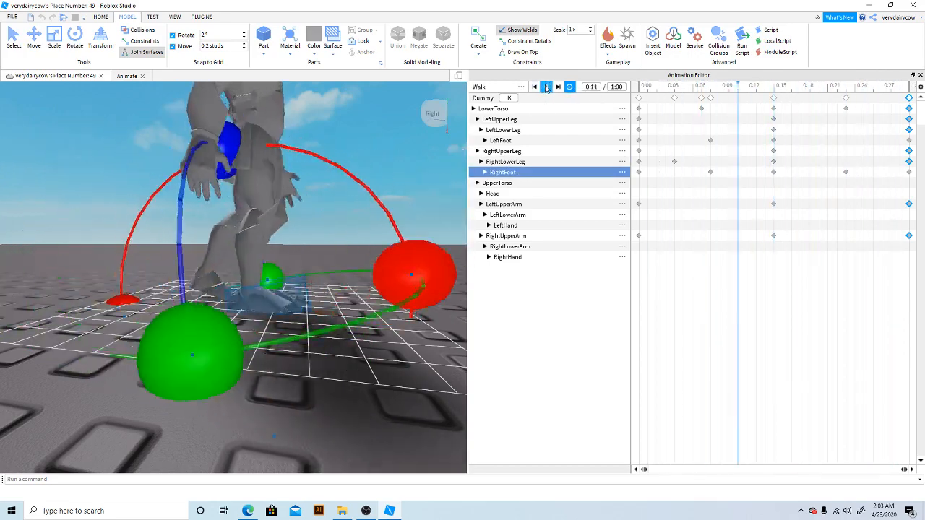
{"action": "left_click", "coordinate": [547, 87]}
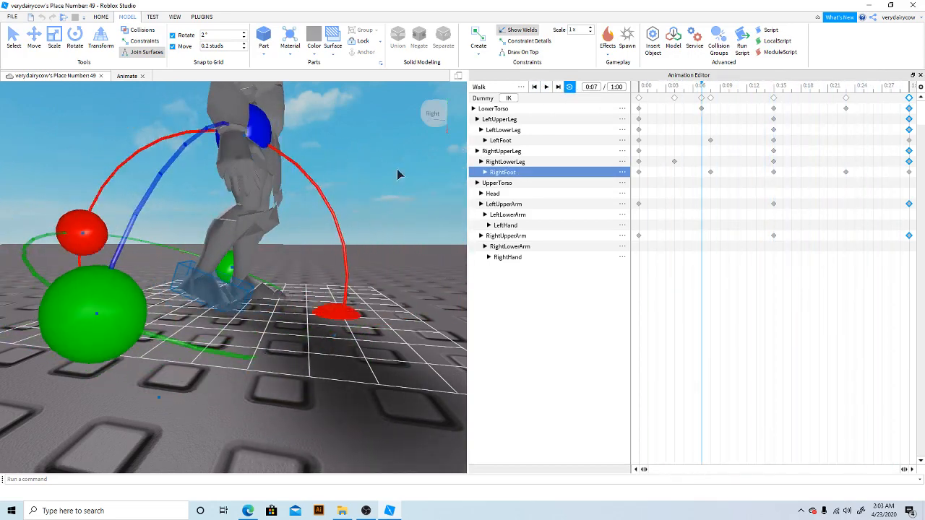
Step: Check the legs at 0:08, bend the left lower leg further backward at 0:19, and preview the walk
{"action": "right_click_drag", "start_coordinate": [397, 174], "coordinate": [373, 238]}
{"action": "left_click", "coordinate": [714, 87]}
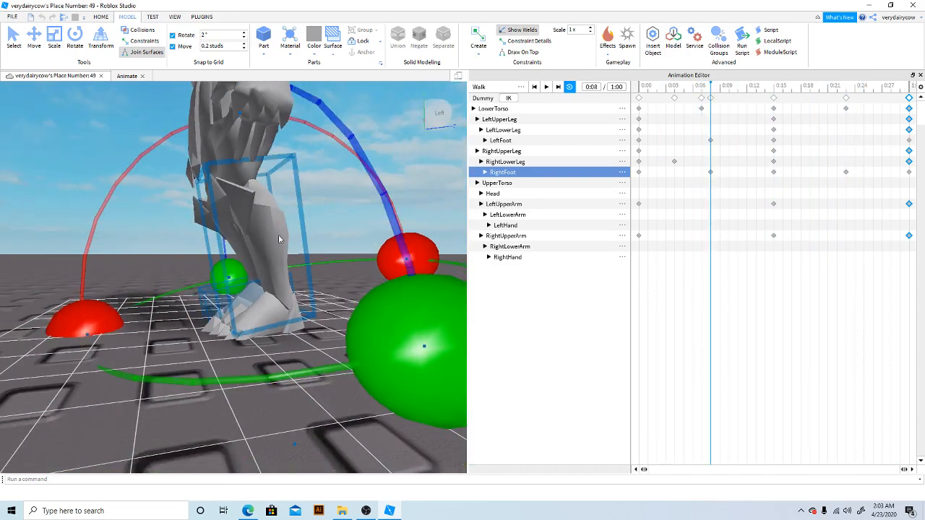
{"action": "scroll", "coordinate": [279, 238], "scroll_direction": "down", "scroll_amount": 5}
{"action": "left_click_drag", "start_coordinate": [695, 87], "coordinate": [809, 93]}
{"action": "scroll", "coordinate": [349, 247], "scroll_direction": "up", "scroll_amount": 3}
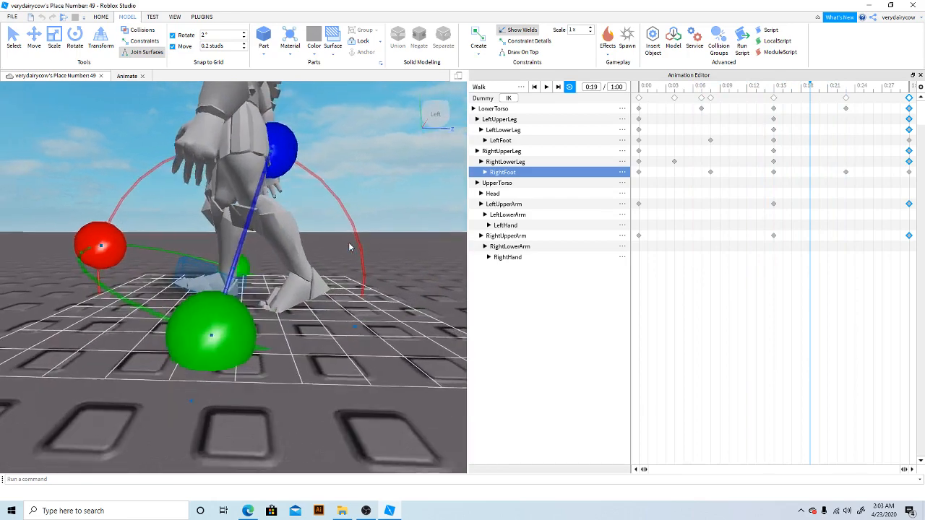
{"action": "scroll", "coordinate": [349, 247], "scroll_direction": "up", "scroll_amount": 2}
{"action": "left_click", "coordinate": [244, 228]}
{"action": "right_click_drag", "start_coordinate": [246, 228], "coordinate": [283, 216]}
{"action": "scroll", "coordinate": [284, 215], "scroll_direction": "down", "scroll_amount": 1}
{"action": "left_click_drag", "start_coordinate": [368, 145], "coordinate": [345, 110]}
{"action": "left_click", "coordinate": [546, 87]}
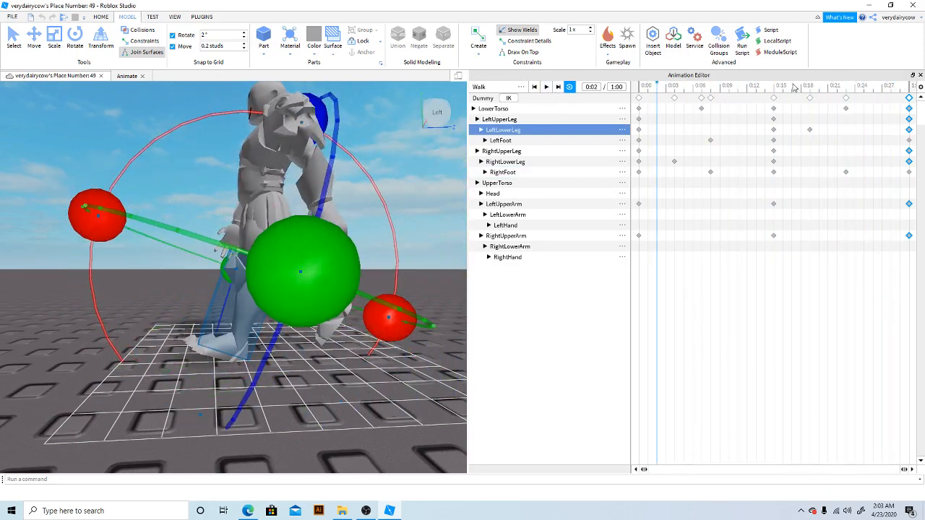
Step: Move to 1:00 and tilt the left foot so its toes point higher
{"action": "left_click", "coordinate": [905, 103]}
{"action": "left_click", "coordinate": [905, 103]}
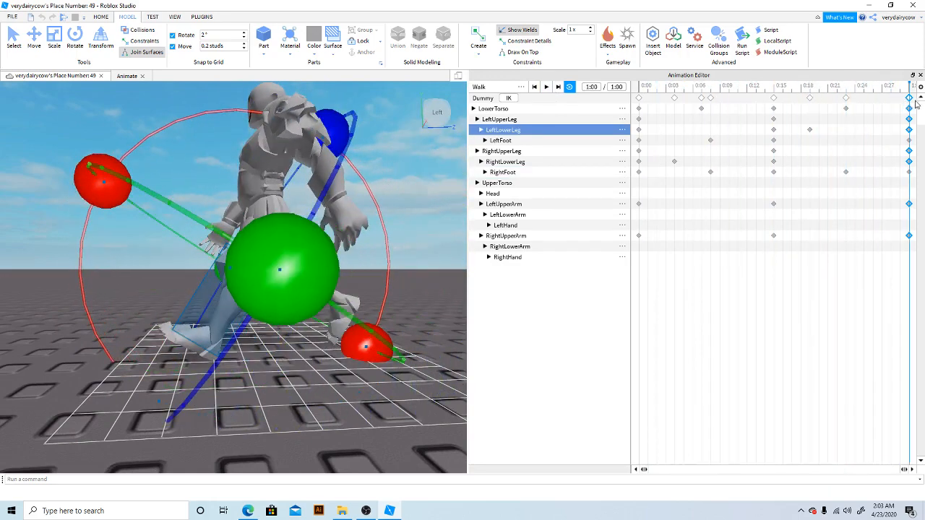
{"action": "left_click", "coordinate": [184, 349]}
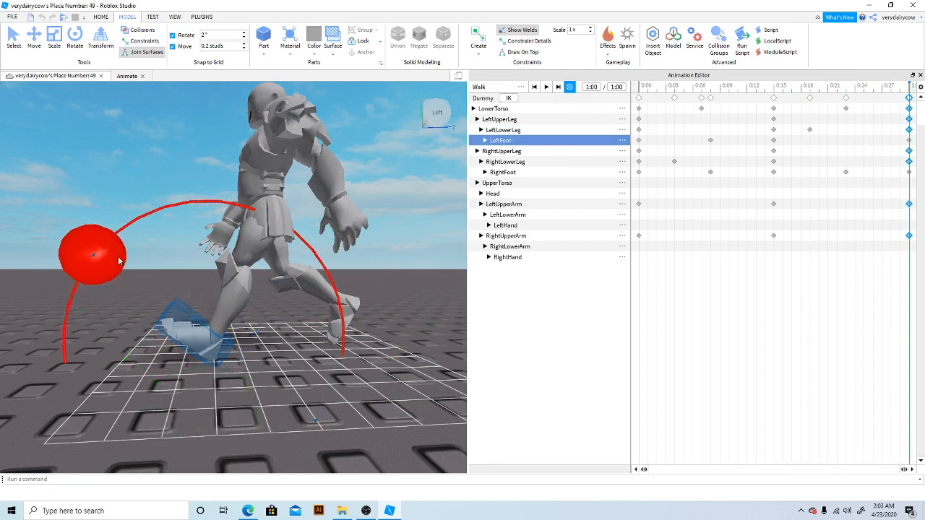
Step: Compare the poses at 0:00 and 1:00, copy all 1:00 keyframes to 0:00, and play back the walk
{"action": "left_click", "coordinate": [639, 89]}
{"action": "left_click", "coordinate": [910, 86]}
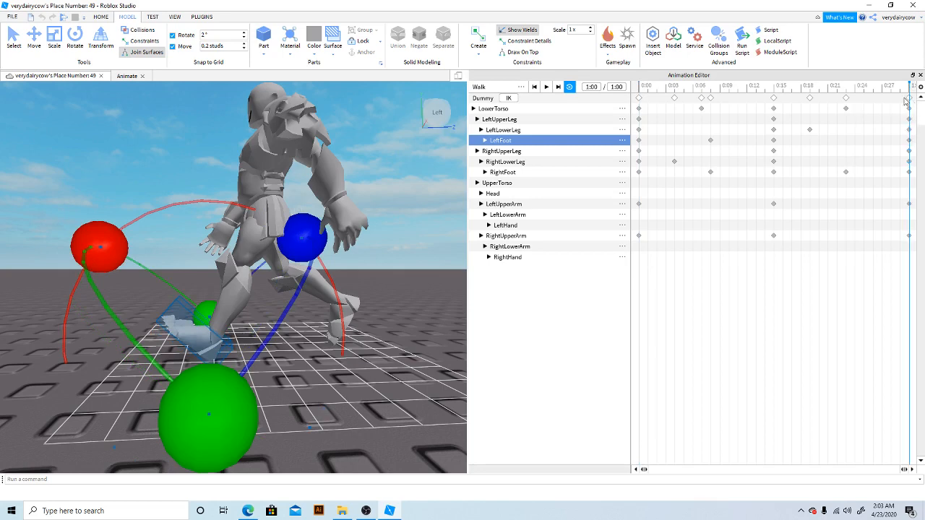
{"action": "left_click", "coordinate": [641, 89]}
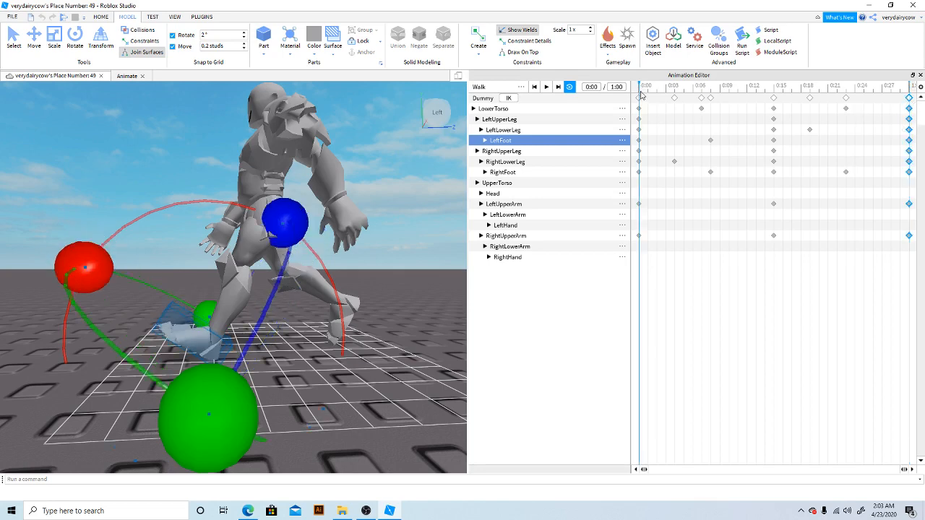
{"action": "left_click", "coordinate": [546, 88]}
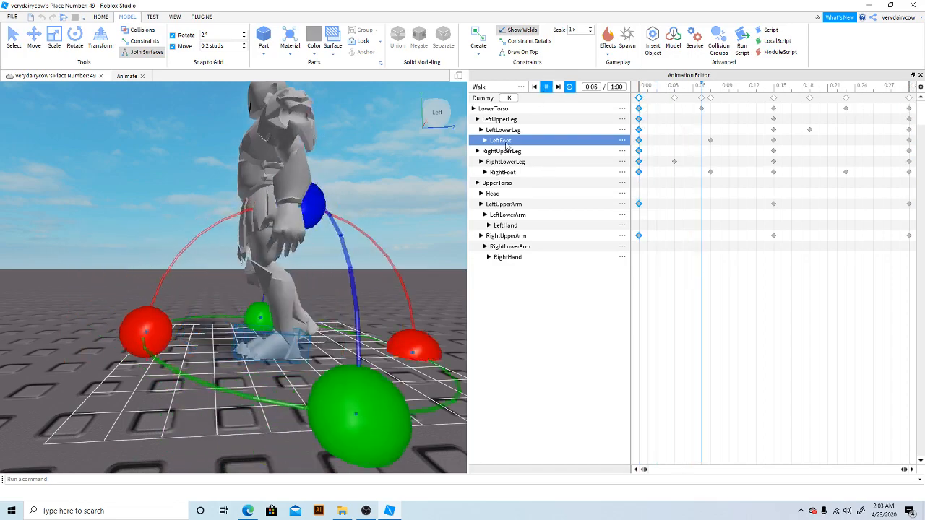
Step: Play and pause the Walk animation, examining the dummy's leg motion from the side and from a wider view
{"action": "right_click_drag", "start_coordinate": [368, 194], "coordinate": [369, 197]}
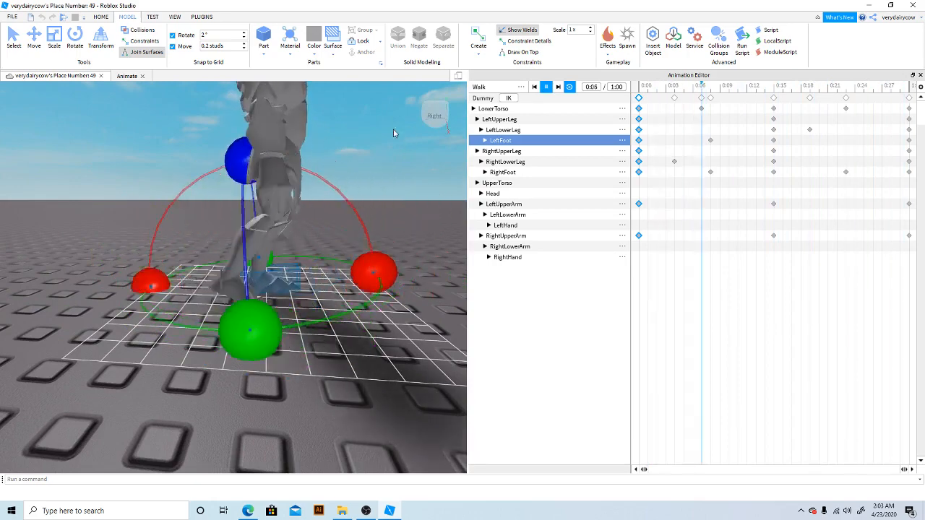
{"action": "left_click", "coordinate": [545, 88]}
{"action": "left_click_drag", "start_coordinate": [734, 88], "coordinate": [774, 90]}
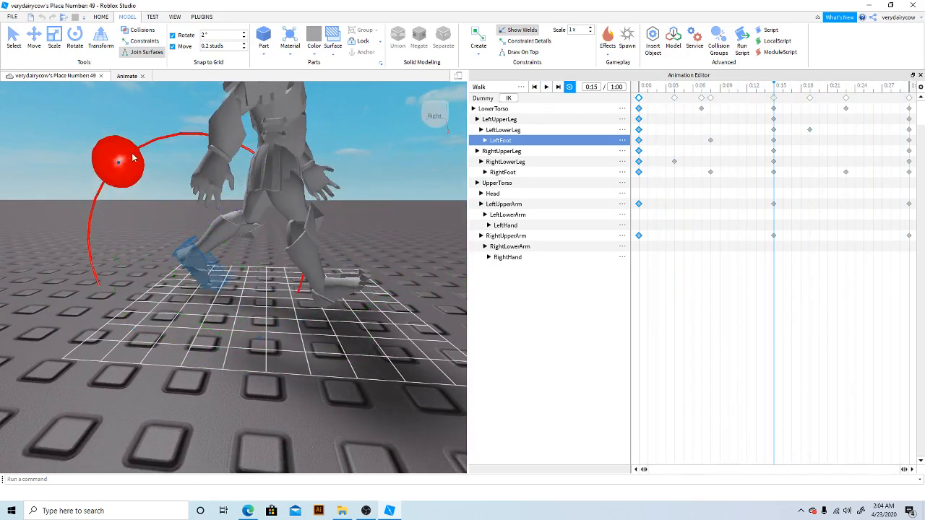
{"action": "left_click", "coordinate": [547, 88]}
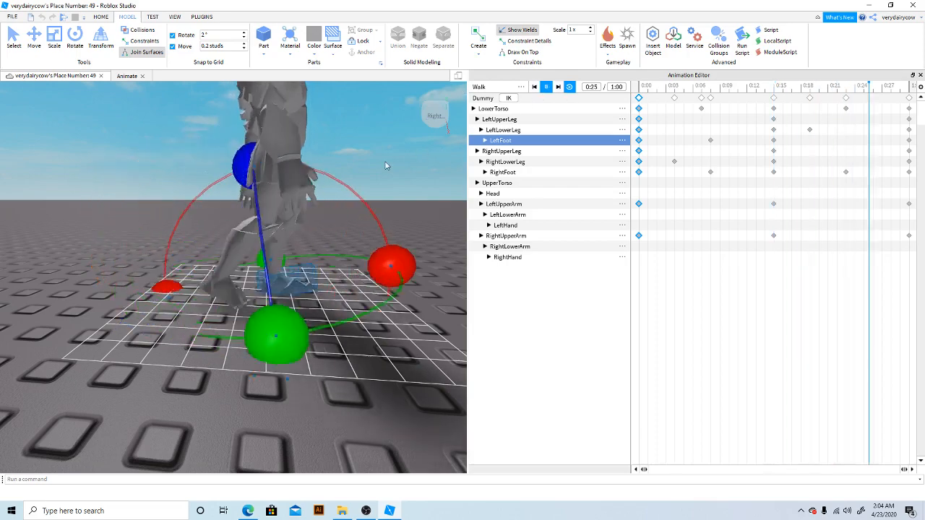
{"action": "right_click_drag", "start_coordinate": [337, 168], "coordinate": [337, 168]}
{"action": "scroll", "coordinate": [338, 169], "scroll_direction": "down", "scroll_amount": 5}
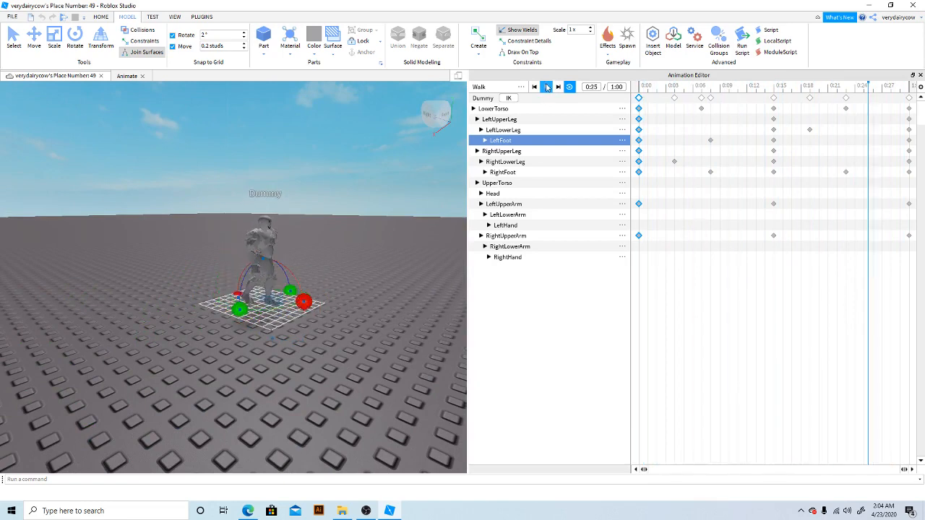
{"action": "scroll", "coordinate": [377, 197], "scroll_direction": "up", "scroll_amount": 10}
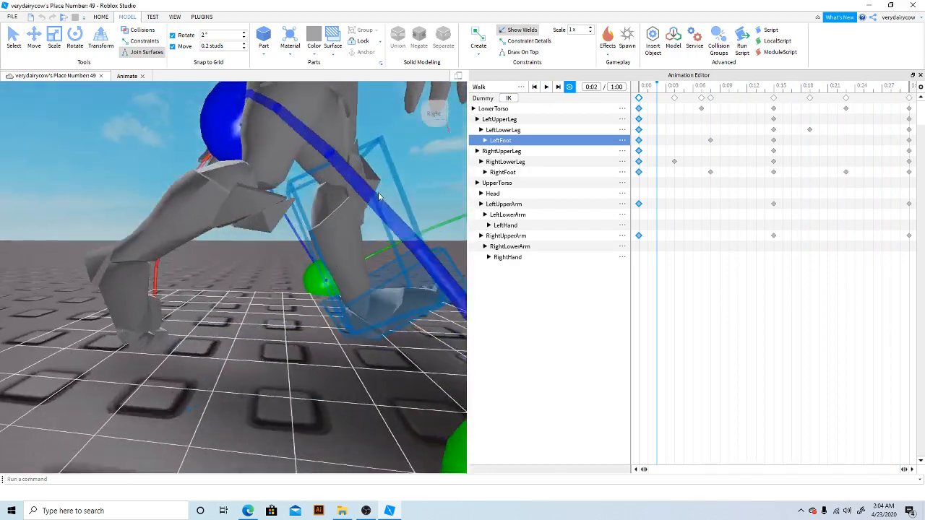
Step: Scrub the Walk timeline between 0:00 and 0:19, examining the left foot and left lower leg poses
{"action": "left_click_drag", "start_coordinate": [666, 95], "coordinate": [646, 88]}
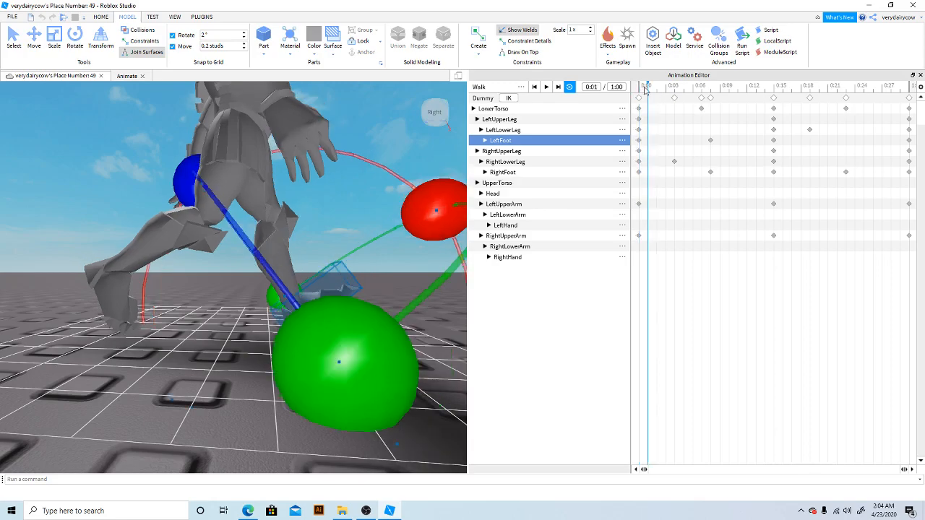
{"action": "left_click", "coordinate": [639, 88]}
{"action": "right_click_drag", "start_coordinate": [295, 180], "coordinate": [295, 183]}
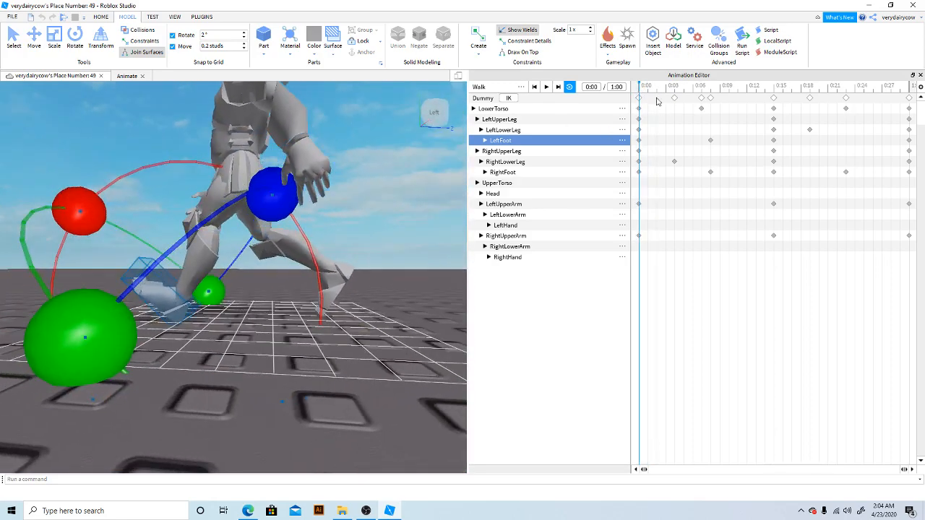
{"action": "left_click_drag", "start_coordinate": [643, 87], "coordinate": [766, 76]}
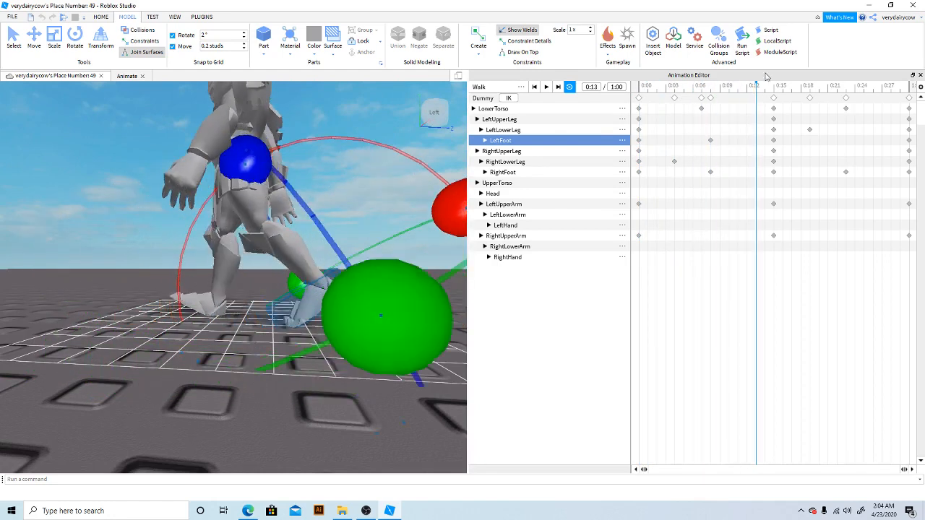
{"action": "left_click_drag", "start_coordinate": [759, 88], "coordinate": [812, 106]}
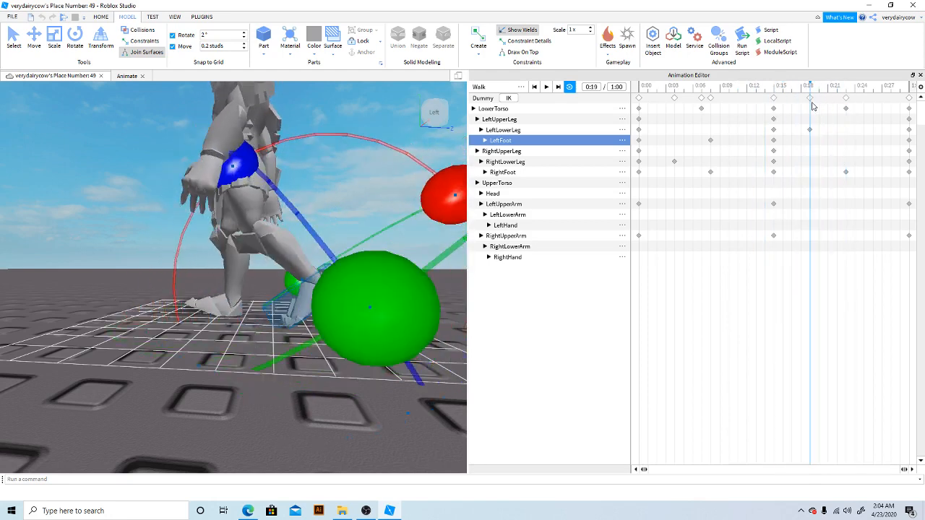
{"action": "left_click", "coordinate": [294, 250]}
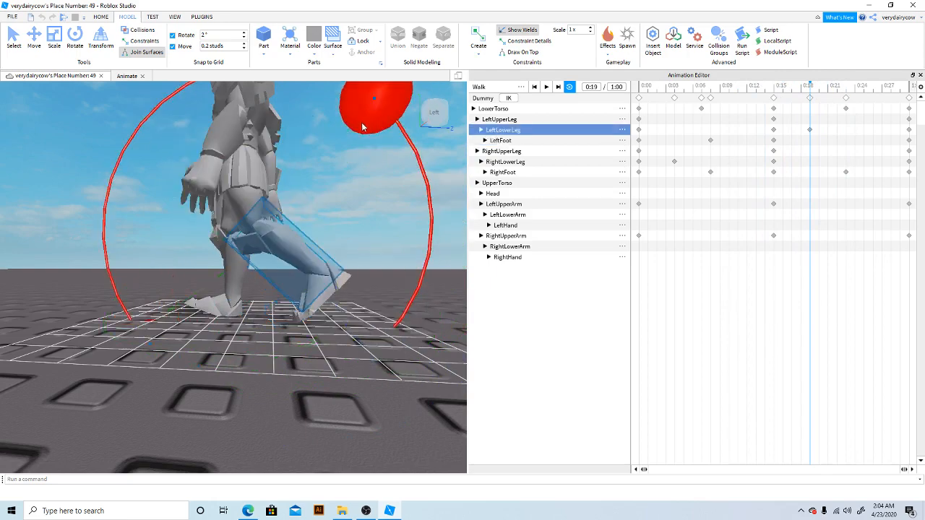
{"action": "left_click", "coordinate": [640, 88]}
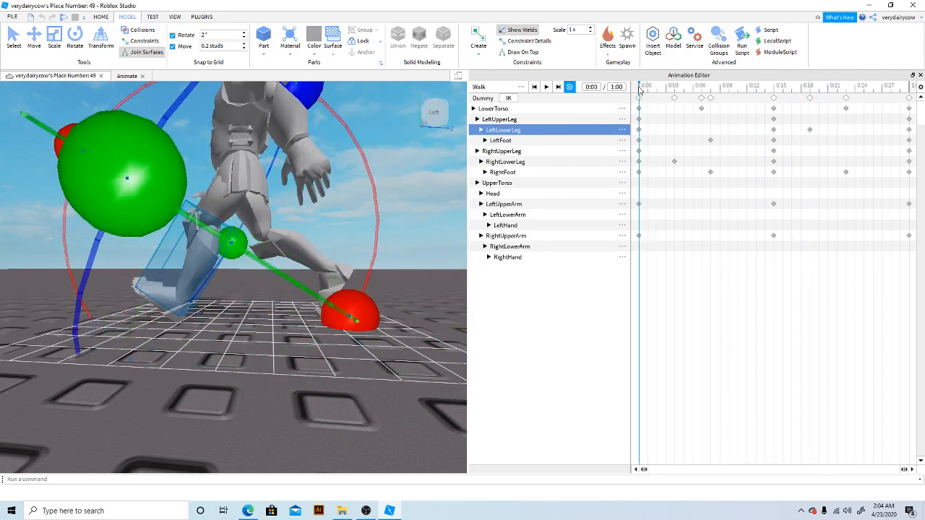
Step: Replay the walk cycle and examine both legs' poses at 0:00 and 0:04, selecting the right lower leg
{"action": "left_click", "coordinate": [546, 87]}
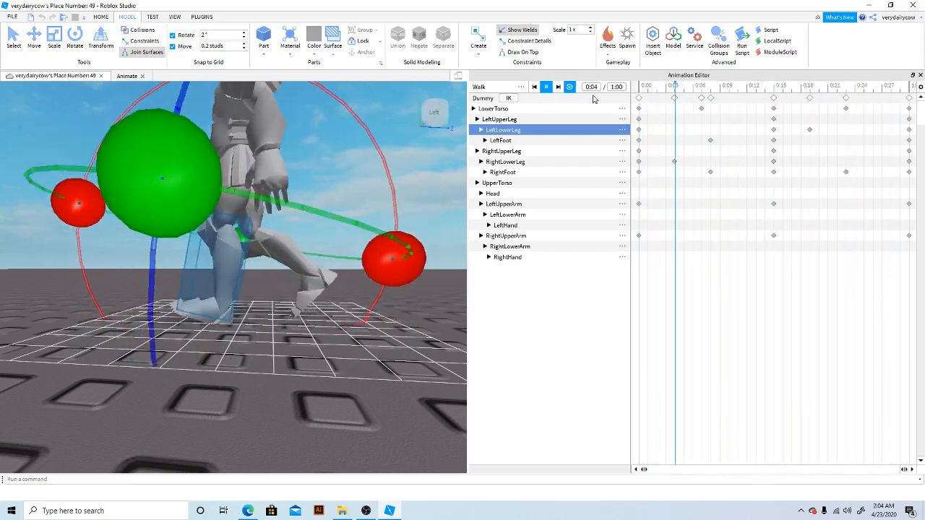
{"action": "left_click", "coordinate": [547, 87]}
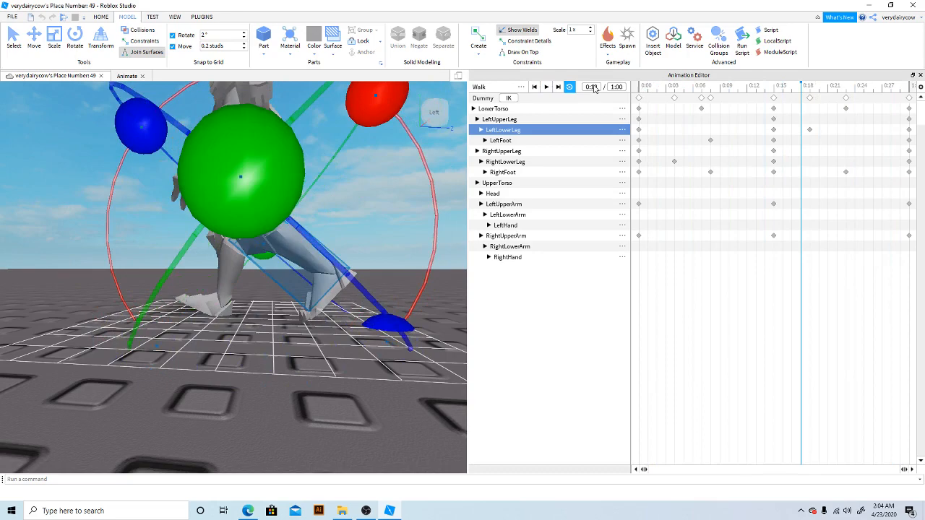
{"action": "left_click", "coordinate": [640, 88]}
{"action": "right_click_drag", "start_coordinate": [307, 193], "coordinate": [306, 193]}
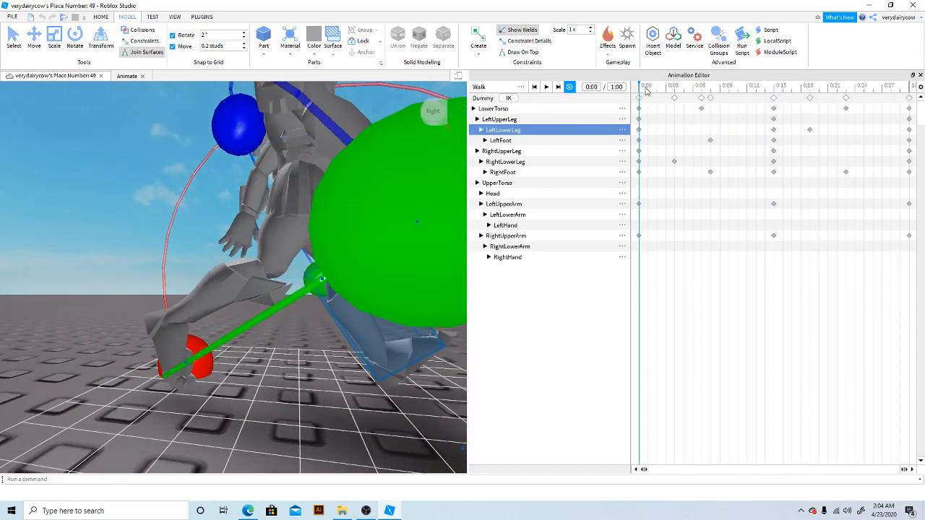
{"action": "left_click_drag", "start_coordinate": [646, 89], "coordinate": [674, 94]}
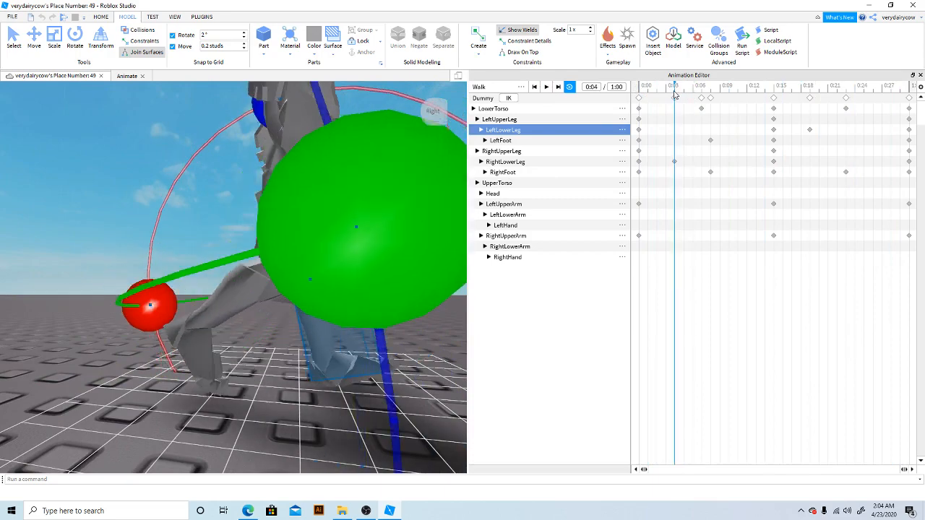
{"action": "right_click_drag", "start_coordinate": [224, 252], "coordinate": [223, 251]}
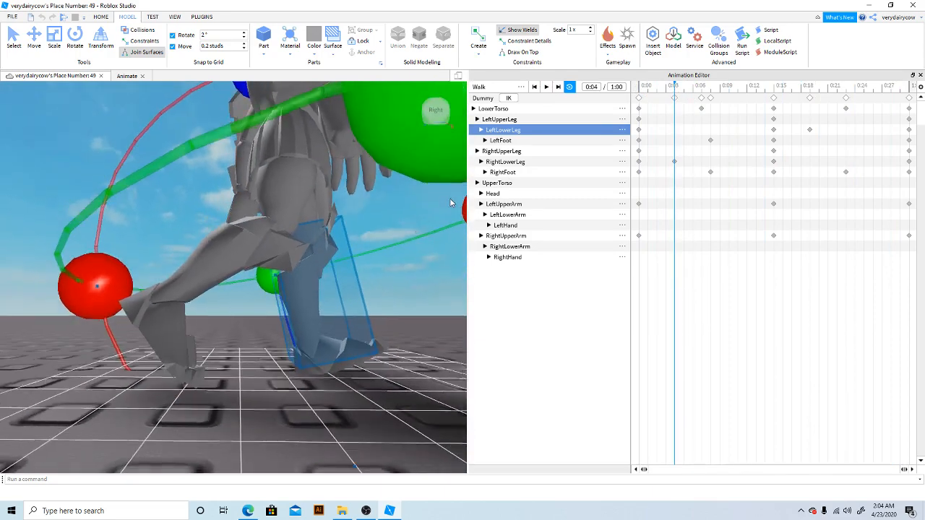
{"action": "left_click", "coordinate": [224, 251]}
{"action": "left_click_drag", "start_coordinate": [155, 142], "coordinate": [451, 123]}
Step: Play the Walk animation, examine the whole body from several angles, and return the playhead to 0:00
{"action": "left_click", "coordinate": [546, 86]}
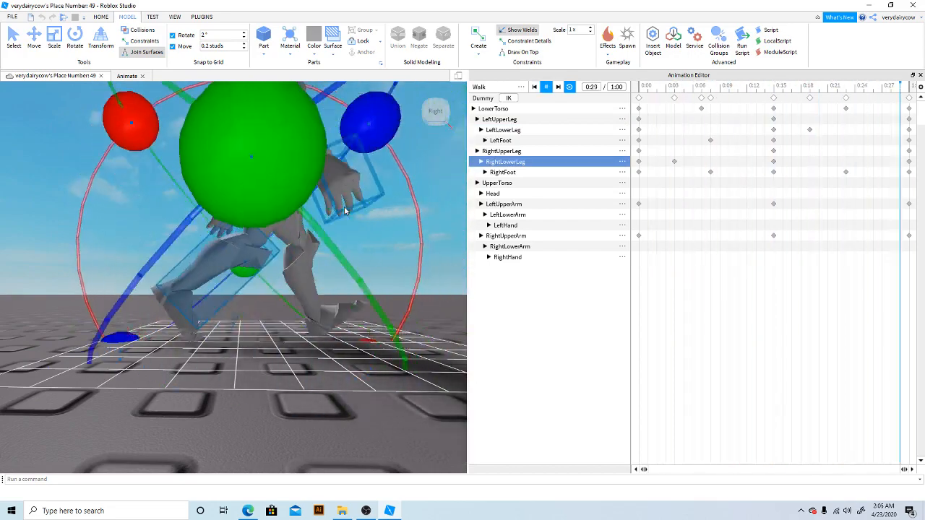
{"action": "scroll", "coordinate": [344, 207], "scroll_direction": "up", "scroll_amount": 5}
{"action": "scroll", "coordinate": [344, 207], "scroll_direction": "down", "scroll_amount": 6}
{"action": "right_click_drag", "start_coordinate": [344, 207], "coordinate": [344, 211]}
{"action": "scroll", "coordinate": [344, 206], "scroll_direction": "up", "scroll_amount": 4}
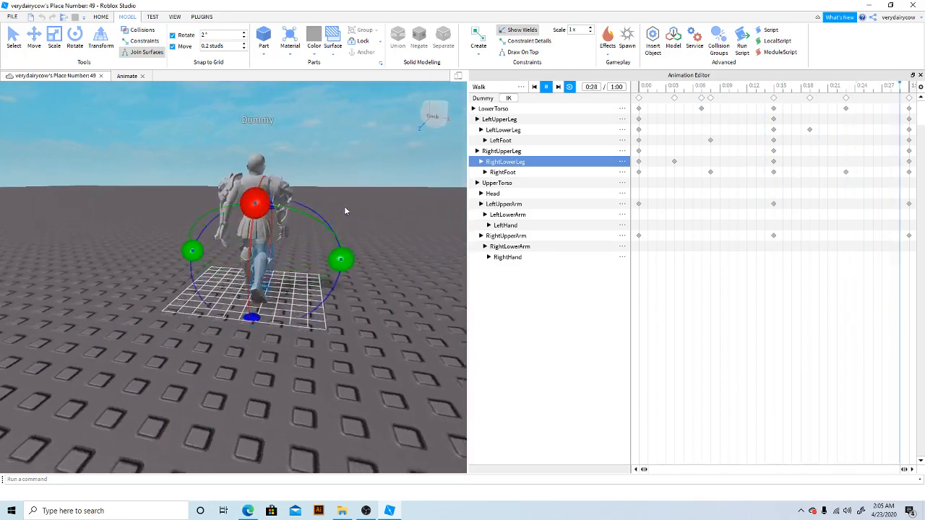
{"action": "scroll", "coordinate": [345, 212], "scroll_direction": "up", "scroll_amount": 4}
{"action": "scroll", "coordinate": [345, 210], "scroll_direction": "down", "scroll_amount": 4}
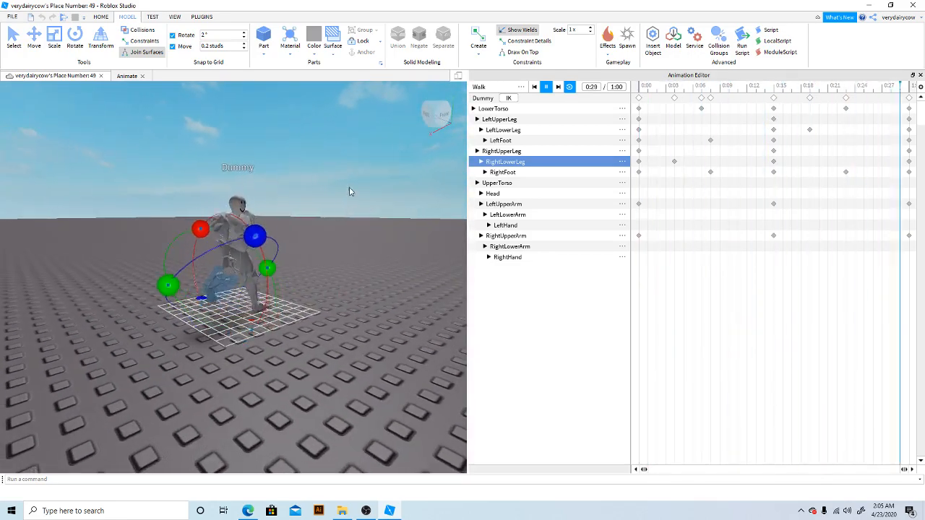
{"action": "left_click", "coordinate": [547, 88]}
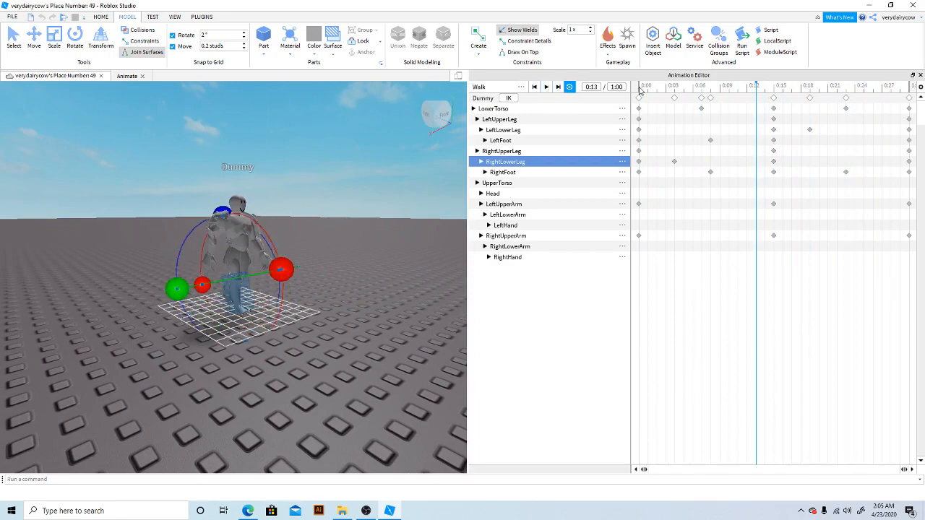
{"action": "left_click", "coordinate": [639, 88]}
Step: Select the dummy's head for posing at 0:00
{"action": "left_click", "coordinate": [362, 204]}
{"action": "key", "text": "w"}
{"action": "right_click_drag", "start_coordinate": [361, 204], "coordinate": [321, 200]}
{"action": "key", "text": "s"}
{"action": "left_click", "coordinate": [194, 287]}
{"action": "left_click", "coordinate": [193, 282]}
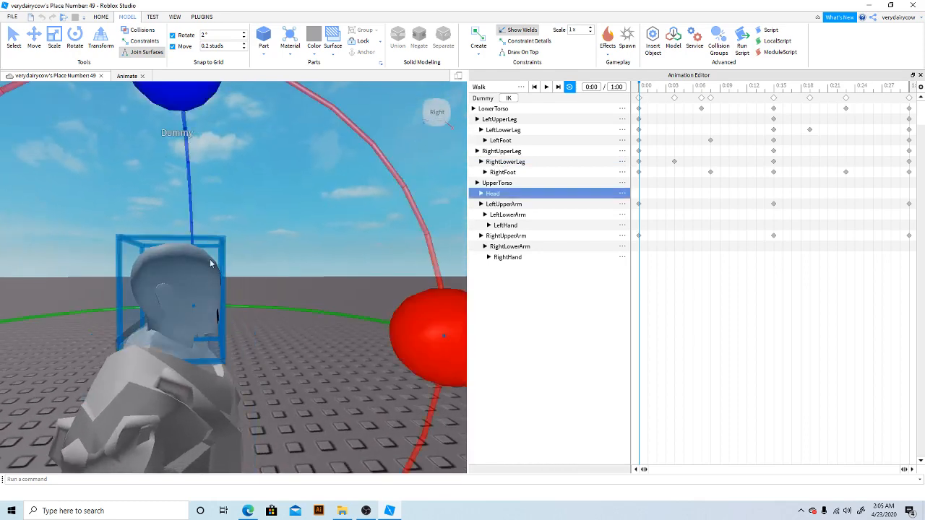
Step: Try to tilt the head downward at 0:00 and undo the rotation
{"action": "left_click_drag", "start_coordinate": [402, 311], "coordinate": [400, 324]}
{"action": "key", "text": "s"}
{"action": "right_click_drag", "start_coordinate": [286, 273], "coordinate": [284, 274]}
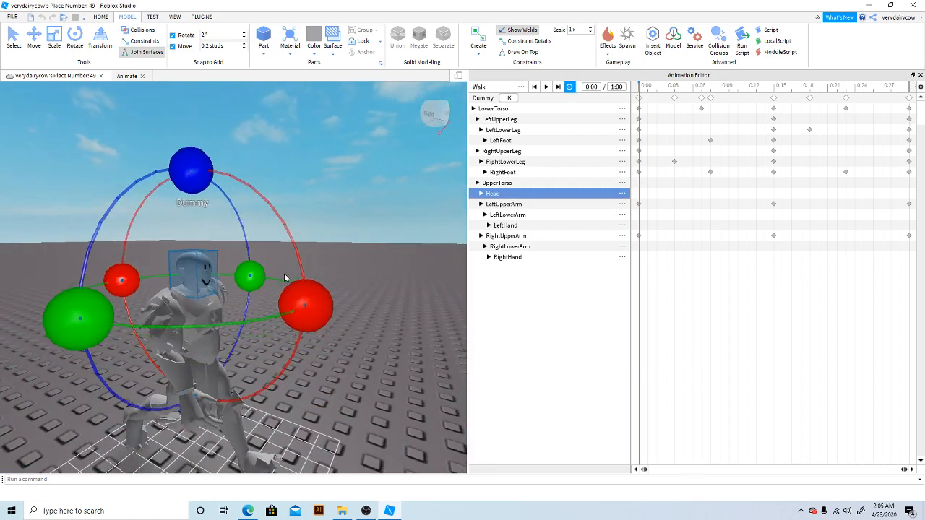
{"action": "left_click_drag", "start_coordinate": [307, 293], "coordinate": [305, 319]}
{"action": "key", "text": "ctrl+z"}
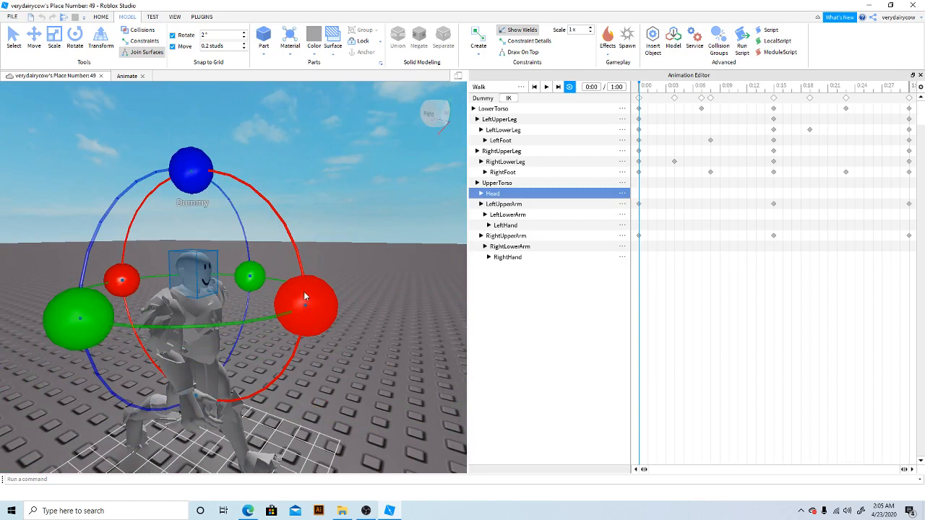
Step: Tilt the head slightly upward with keyframes at 0:00 and 0:15, and give it a matching keyframe at 1:00
{"action": "left_click_drag", "start_coordinate": [308, 296], "coordinate": [305, 328]}
{"action": "left_click_drag", "start_coordinate": [311, 291], "coordinate": [312, 291]}
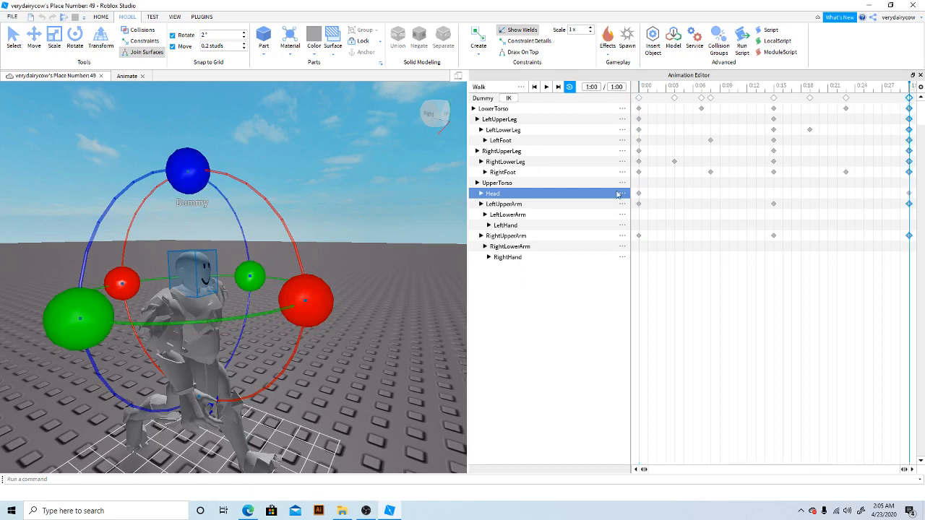
{"action": "left_click", "coordinate": [546, 90]}
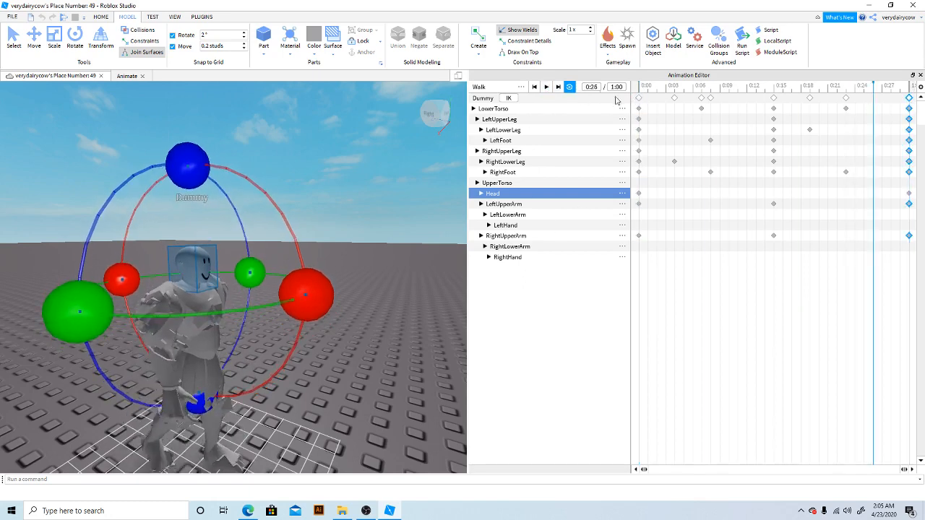
{"action": "left_click", "coordinate": [774, 87]}
{"action": "mouse_move", "coordinate": [774, 86]}
{"action": "left_mouse_down"}
{"action": "mouse_move", "coordinate": [711, 87]}
{"action": "mouse_move", "coordinate": [774, 88]}
{"action": "left_mouse_up"}
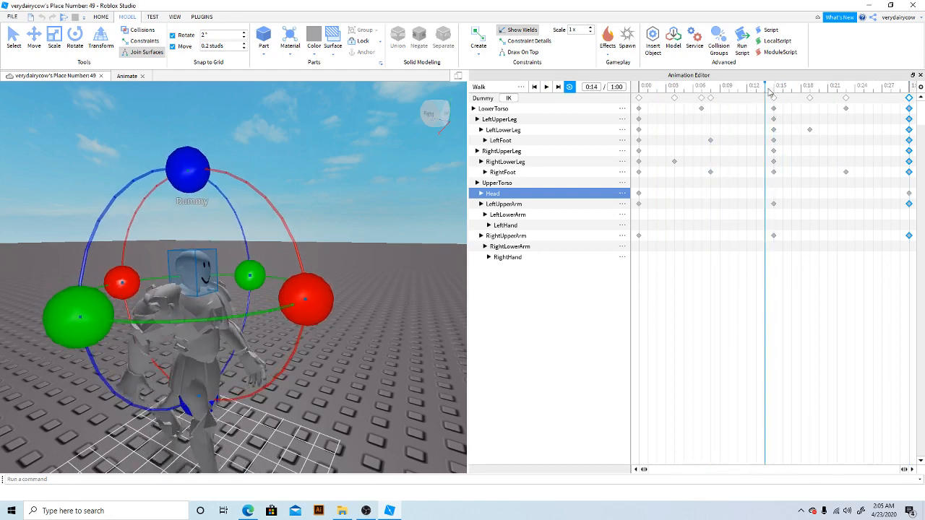
{"action": "left_click_drag", "start_coordinate": [319, 298], "coordinate": [318, 296]}
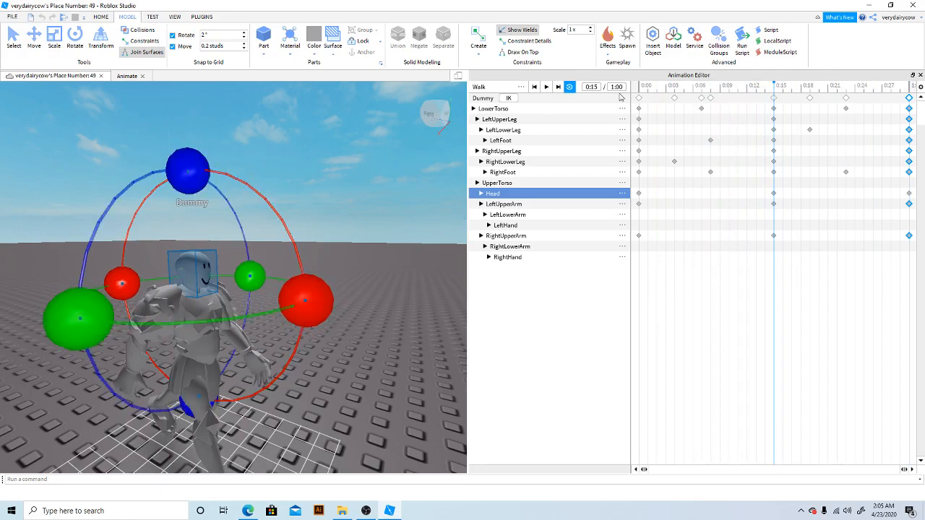
Step: Tilt the head downward at 0:08 to add a nod in the first half of the walk
{"action": "left_click", "coordinate": [711, 89]}
{"action": "left_click_drag", "start_coordinate": [711, 91], "coordinate": [673, 95]}
{"action": "right_click_drag", "start_coordinate": [315, 234], "coordinate": [308, 241]}
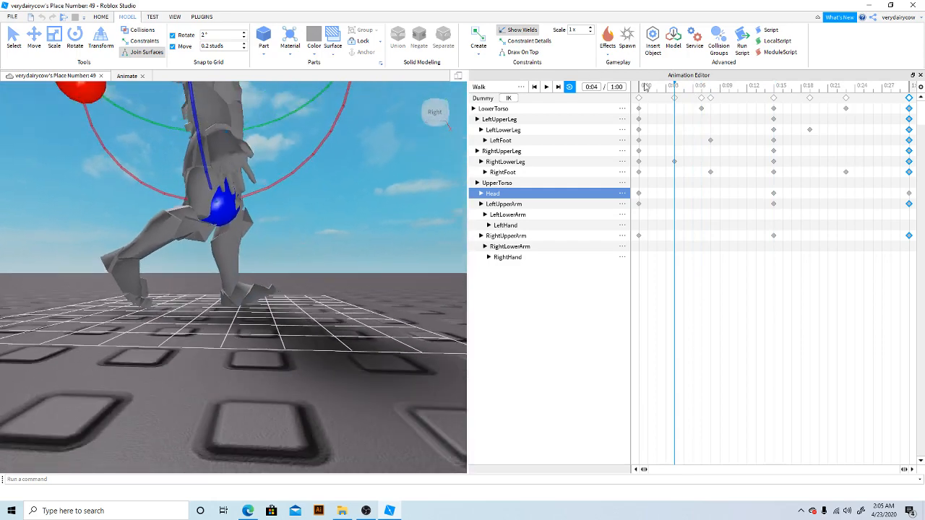
{"action": "left_click_drag", "start_coordinate": [642, 85], "coordinate": [709, 90]}
{"action": "right_click_drag", "start_coordinate": [358, 191], "coordinate": [357, 191]}
{"action": "key", "text": "w"}
{"action": "key", "text": "s"}
{"action": "left_click_drag", "start_coordinate": [348, 255], "coordinate": [351, 283]}
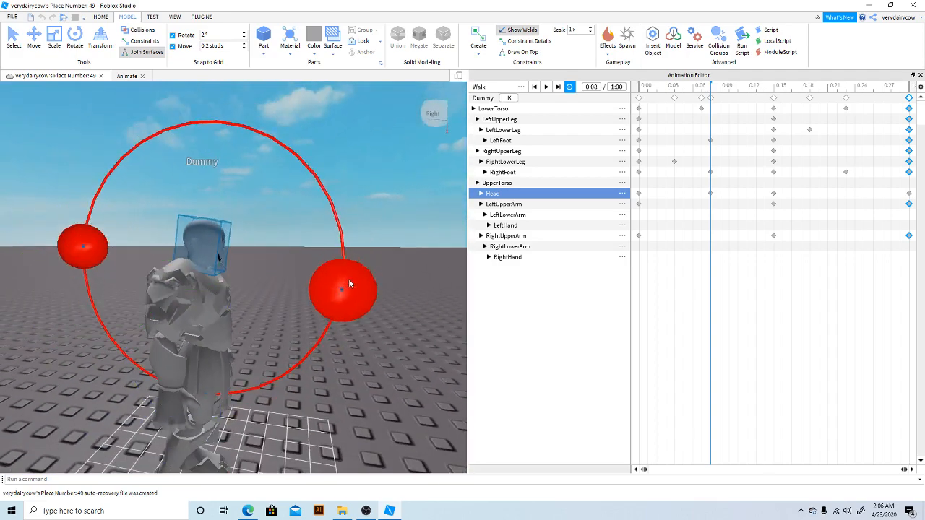
Step: Tilt the head downward at 0:21 to add a nod in the second half of the walk
{"action": "key", "text": "w"}
{"action": "right_click_drag", "start_coordinate": [310, 262], "coordinate": [310, 261]}
{"action": "key", "text": "s"}
{"action": "left_click_drag", "start_coordinate": [713, 87], "coordinate": [825, 105]}
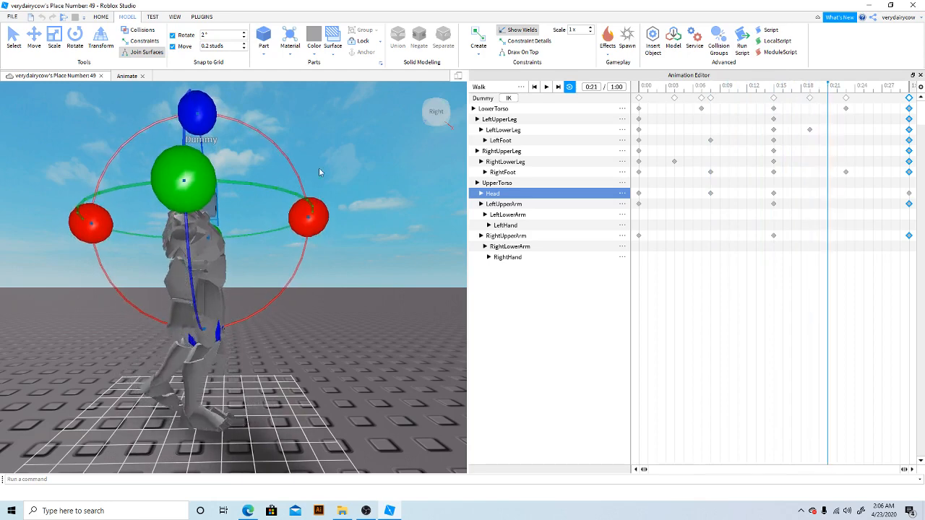
{"action": "left_click_drag", "start_coordinate": [315, 217], "coordinate": [315, 237]}
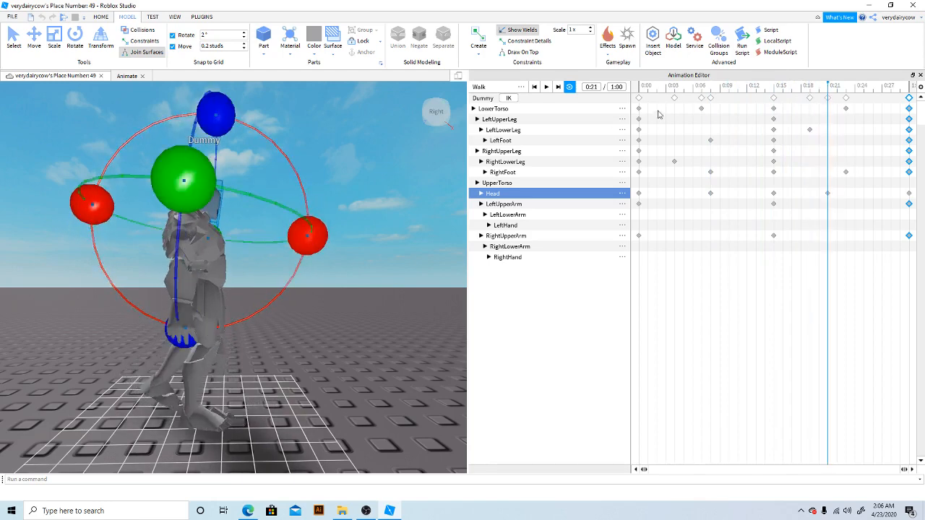
Step: Play the Walk animation to examine the head's bobbing from the side and front, and return the playhead to 0:00
{"action": "left_click", "coordinate": [546, 87]}
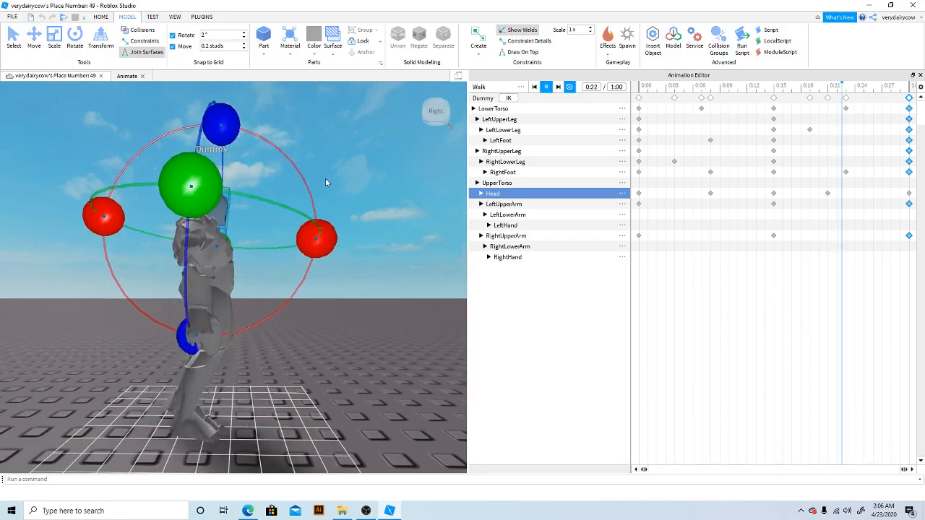
{"action": "key", "text": "w"}
{"action": "right_click_drag", "start_coordinate": [324, 182], "coordinate": [323, 181]}
{"action": "key", "text": "s"}
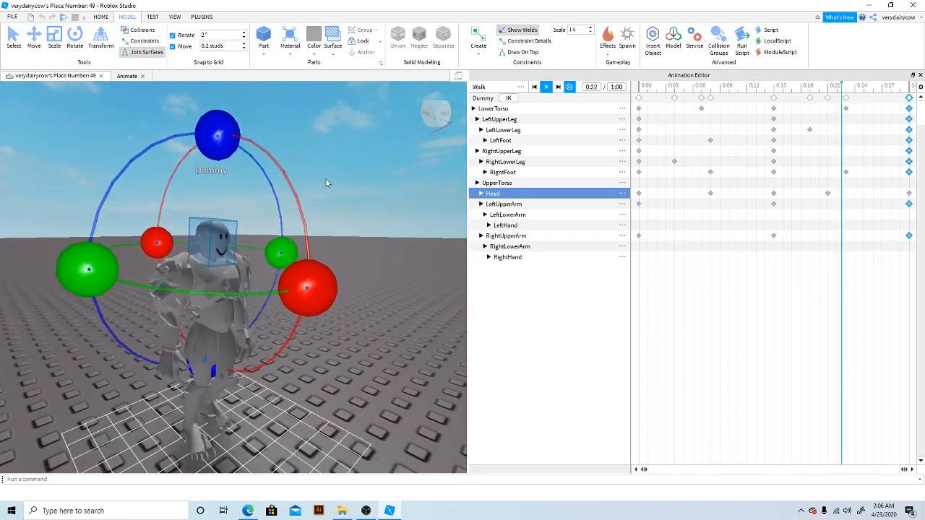
{"action": "left_click", "coordinate": [547, 87]}
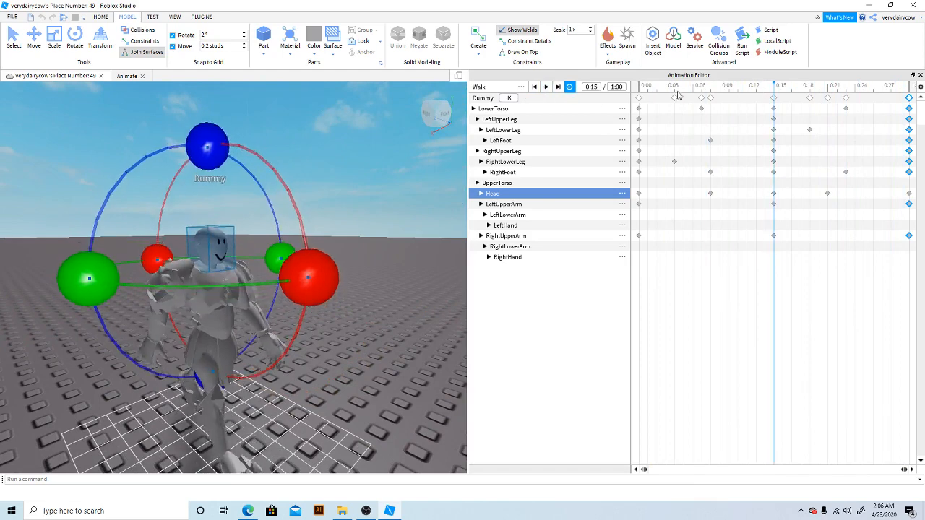
{"action": "left_click", "coordinate": [640, 86]}
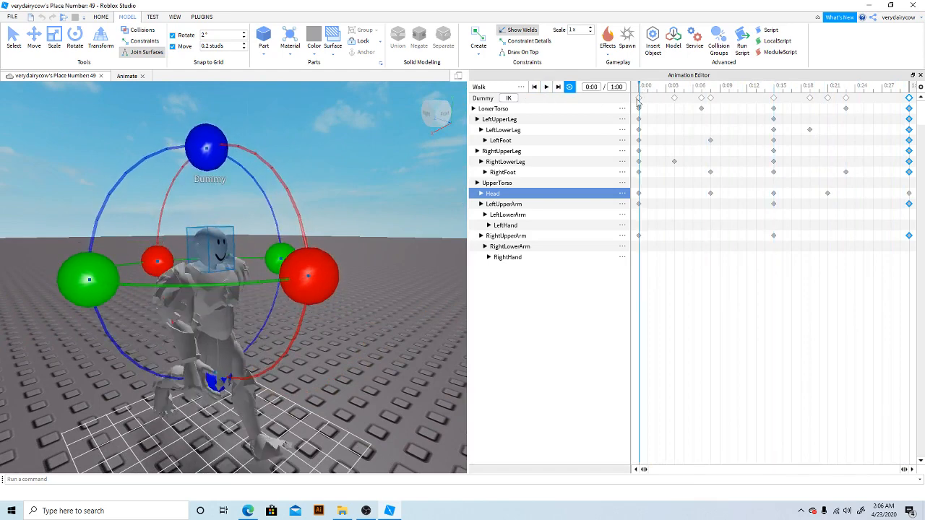
Step: Tilt the UpperTorso slightly backward with keyframes at 0:00 and 0:15
{"action": "left_click", "coordinate": [226, 298]}
{"action": "left_click_drag", "start_coordinate": [321, 357], "coordinate": [321, 350]}
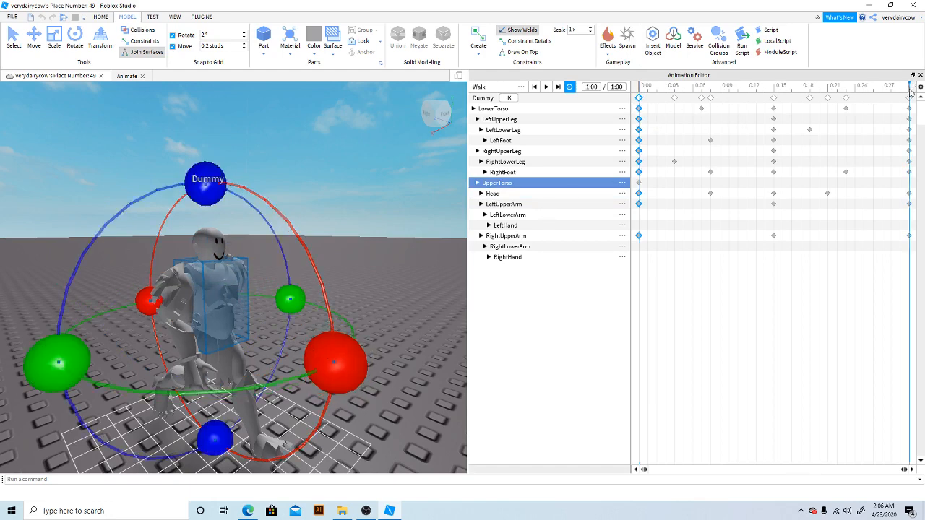
{"action": "left_click", "coordinate": [774, 86]}
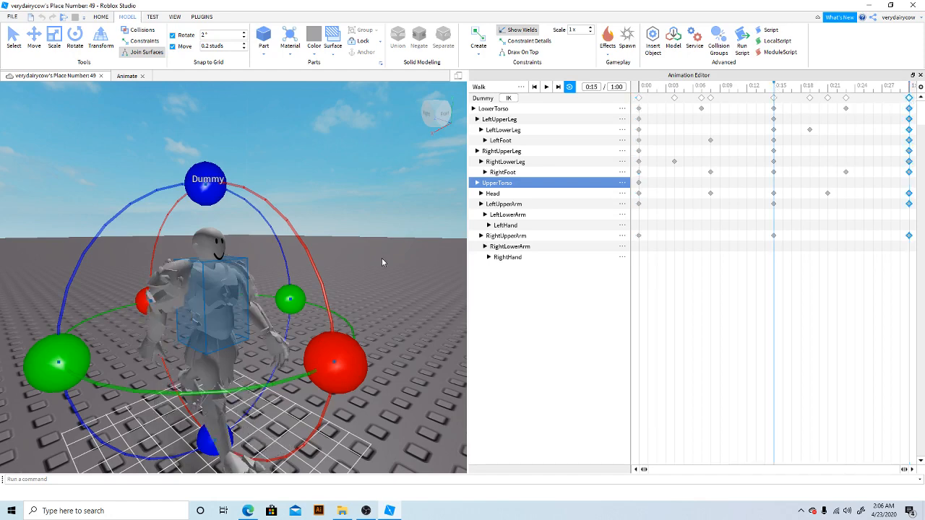
{"action": "left_click_drag", "start_coordinate": [344, 341], "coordinate": [343, 334]}
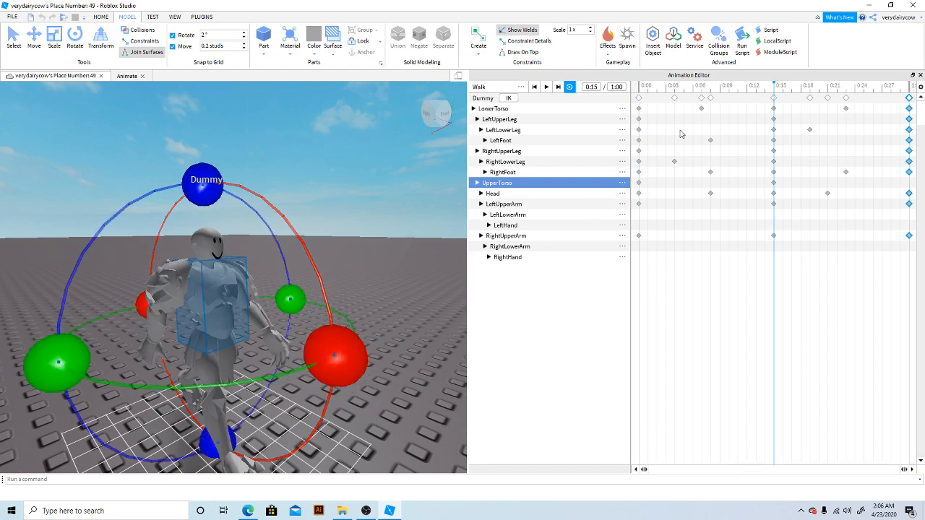
Step: Key the UpperTorso with a forward lean at 0:08 and a pose at 0:21, and copy its 0:00 keyframe to 1:00
{"action": "left_click", "coordinate": [703, 89]}
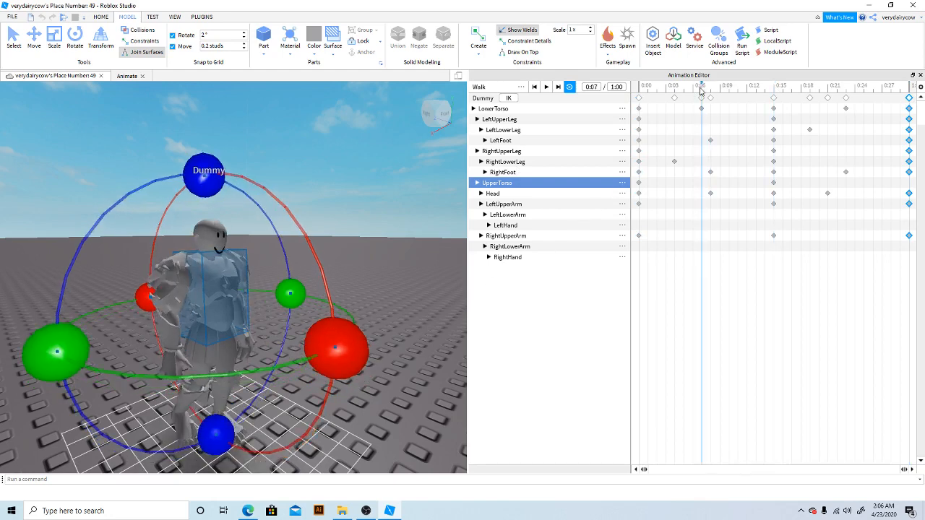
{"action": "left_click", "coordinate": [711, 91]}
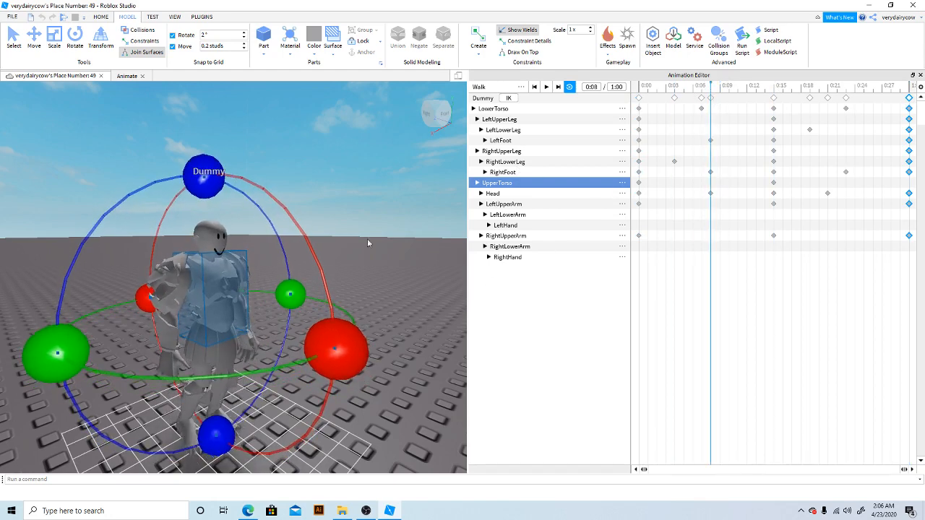
{"action": "left_click_drag", "start_coordinate": [360, 344], "coordinate": [362, 364]}
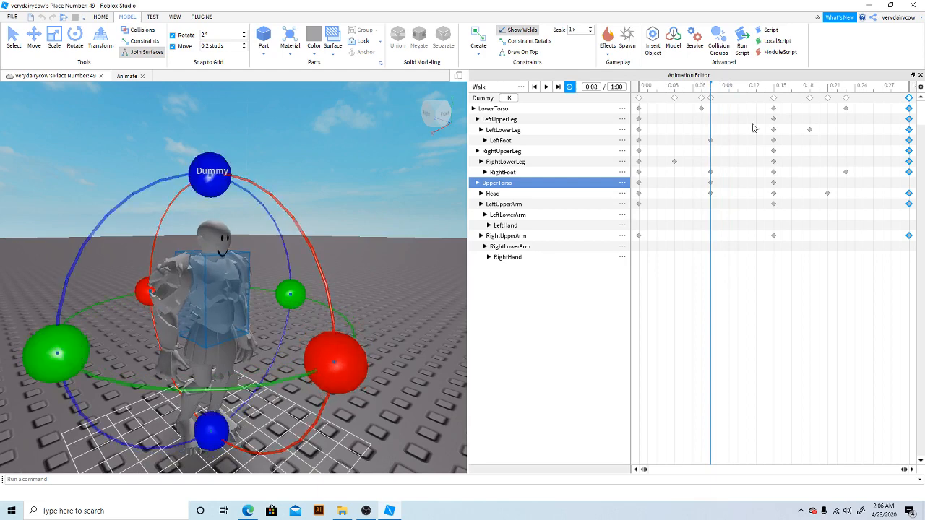
{"action": "left_click_drag", "start_coordinate": [818, 94], "coordinate": [845, 102]}
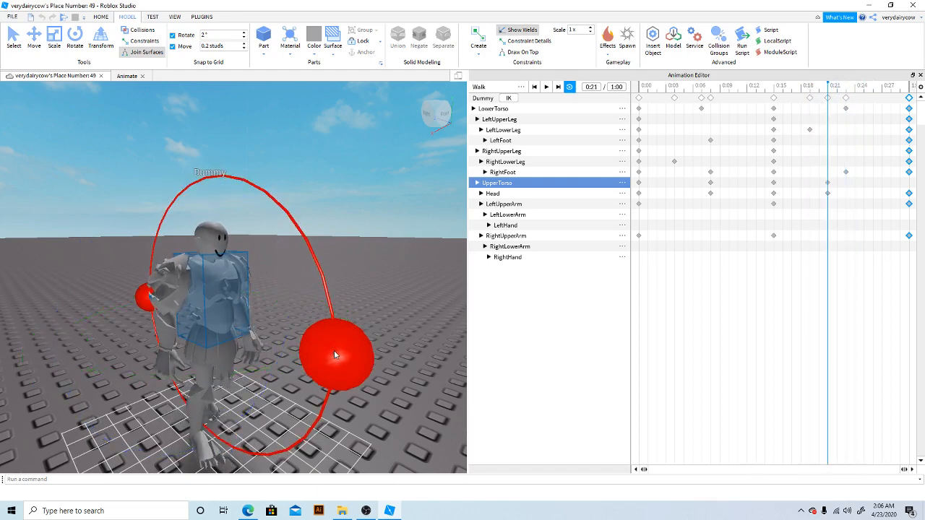
{"action": "left_click", "coordinate": [546, 87]}
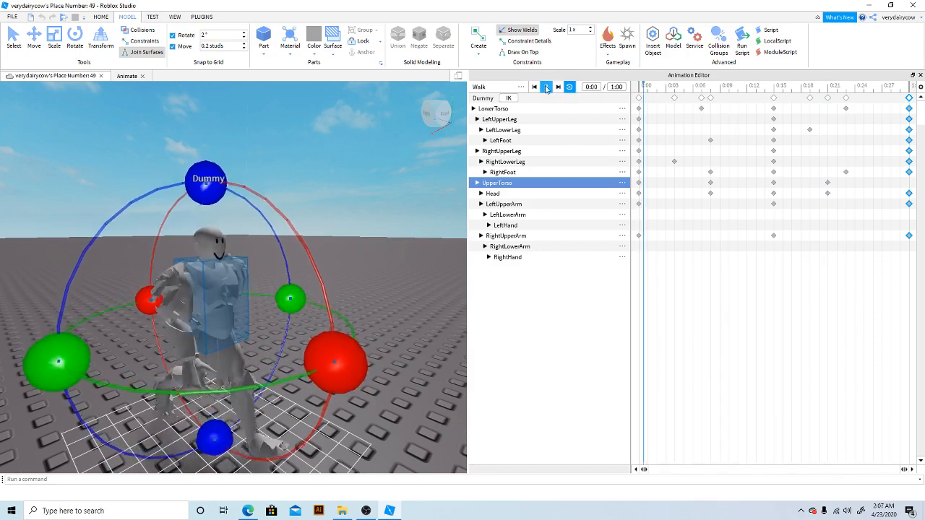
{"action": "left_click", "coordinate": [640, 100]}
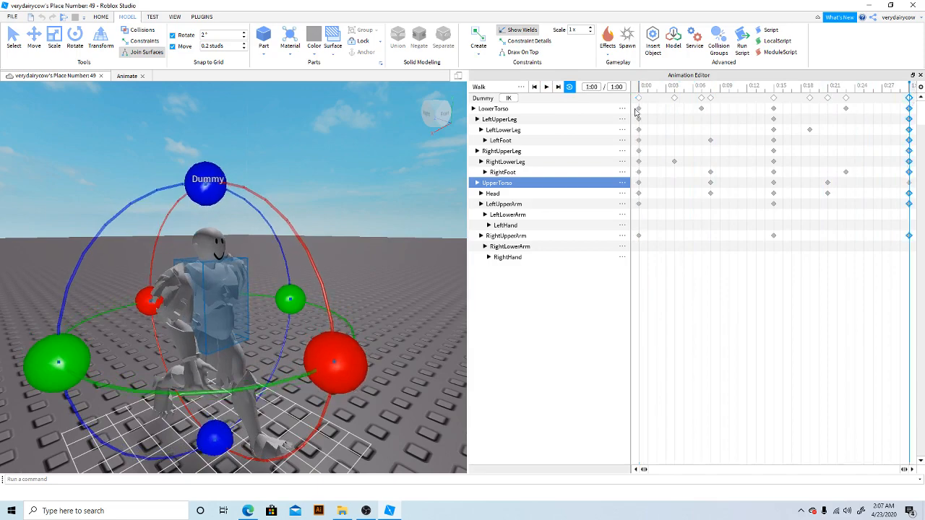
Step: Play the Walk animation to examine the upper torso's rocking motion
{"action": "left_click", "coordinate": [546, 87]}
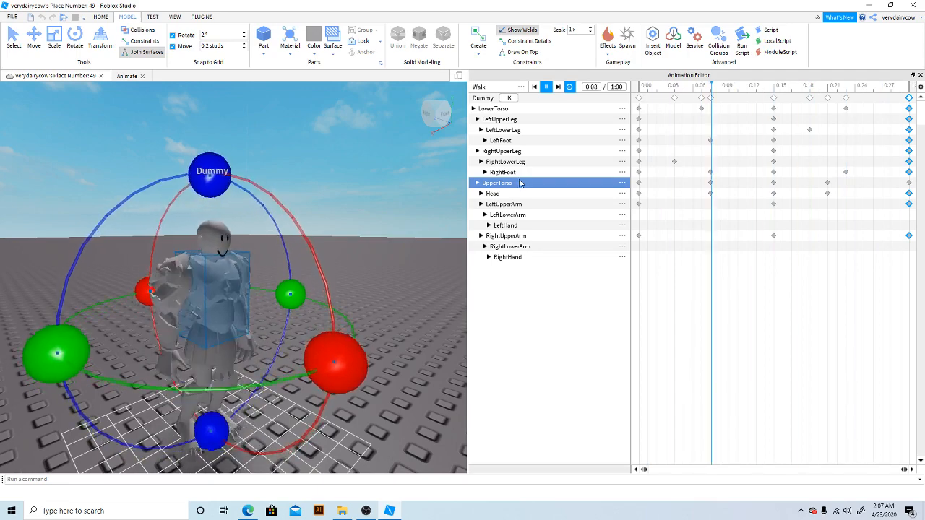
{"action": "left_click", "coordinate": [547, 88]}
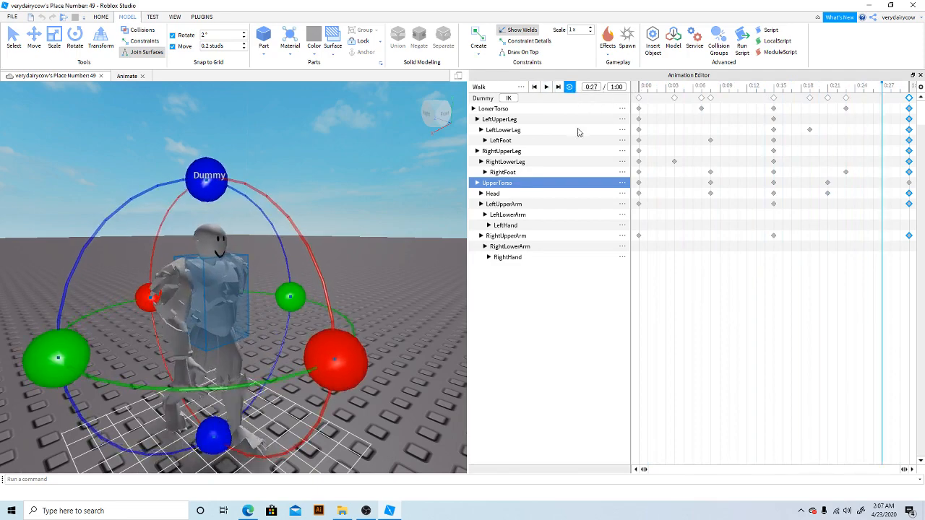
{"action": "left_click", "coordinate": [548, 88]}
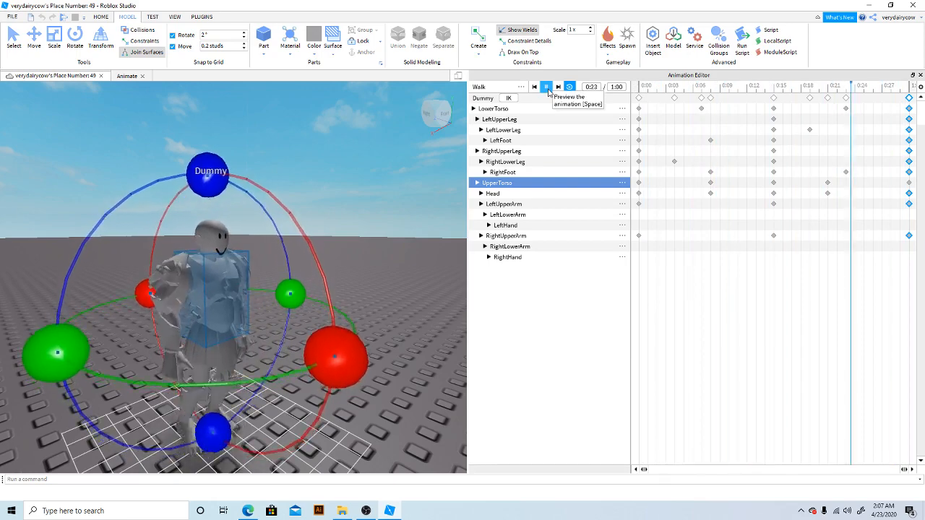
{"action": "left_click", "coordinate": [547, 87]}
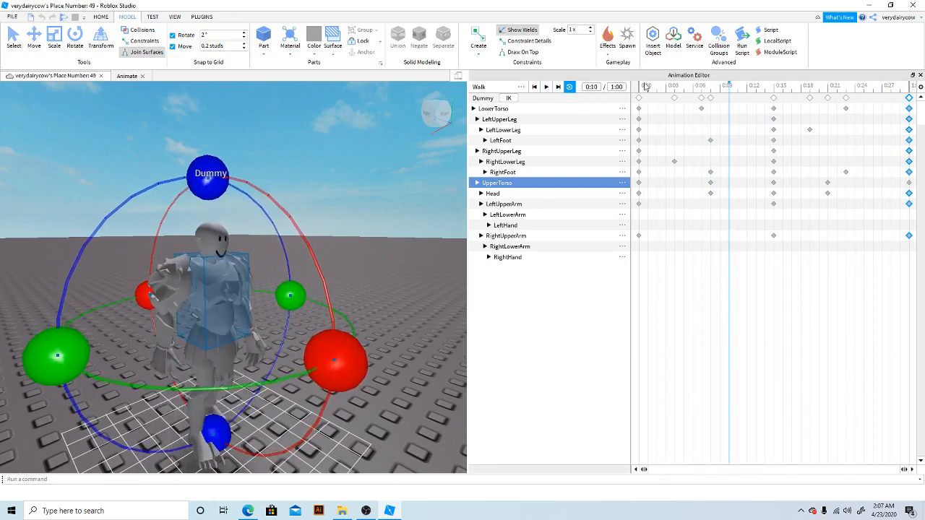
Step: Bend the RightLowerArm forward and upward at 0:00, working from the side of the rig
{"action": "left_click", "coordinate": [641, 88]}
{"action": "right_click_drag", "start_coordinate": [340, 198], "coordinate": [340, 198]}
{"action": "key", "text": "d"}
{"action": "left_click", "coordinate": [253, 291]}
{"action": "key", "text": "s"}
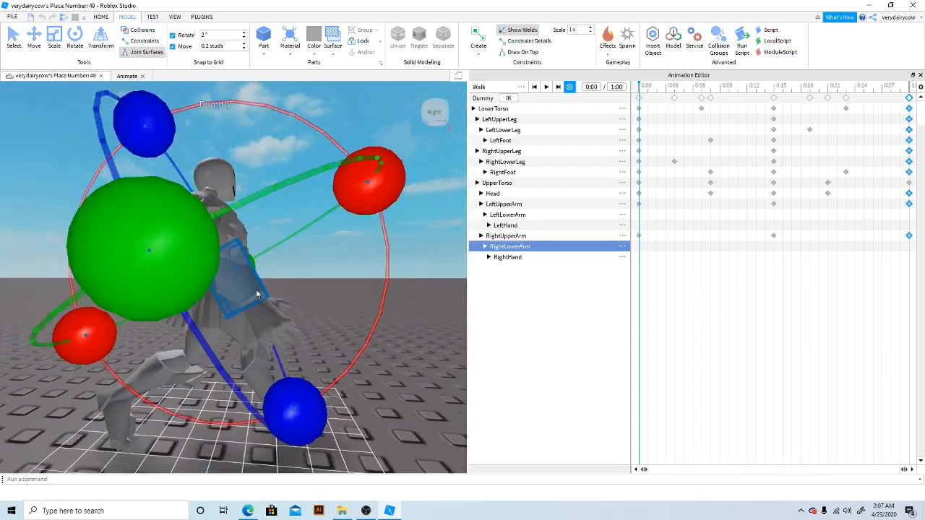
{"action": "left_click_drag", "start_coordinate": [355, 211], "coordinate": [355, 170]}
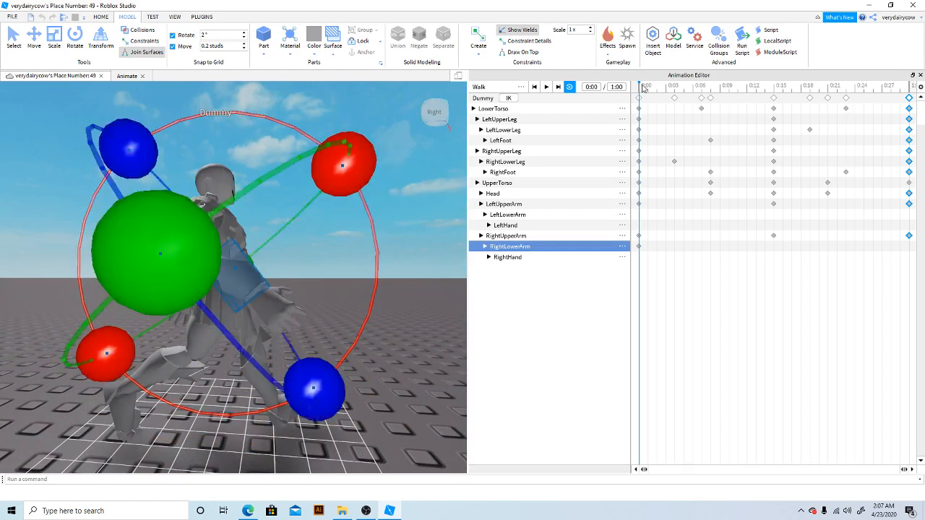
Step: Swing the RightLowerArm backward at 0:15 and copy its 0:00 keyframe to 1:00
{"action": "left_click_drag", "start_coordinate": [643, 85], "coordinate": [777, 108]}
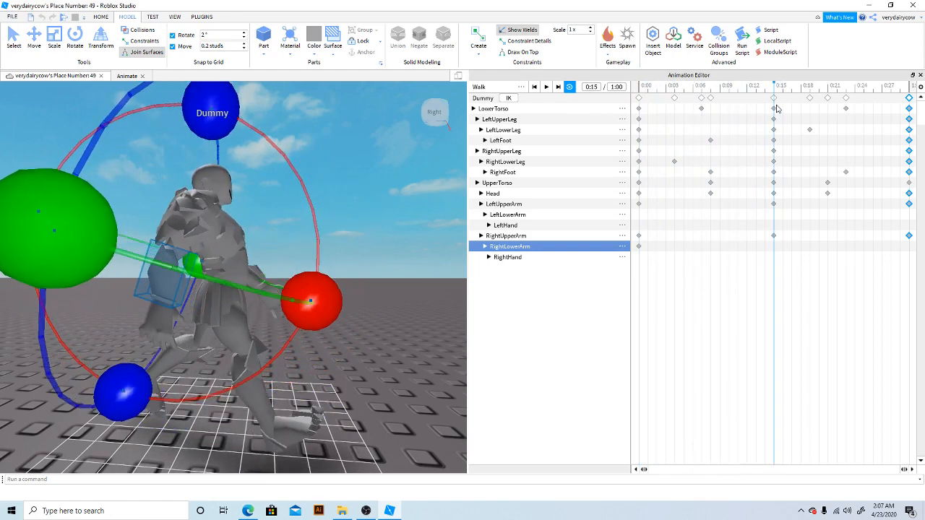
{"action": "left_click_drag", "start_coordinate": [314, 300], "coordinate": [299, 325]}
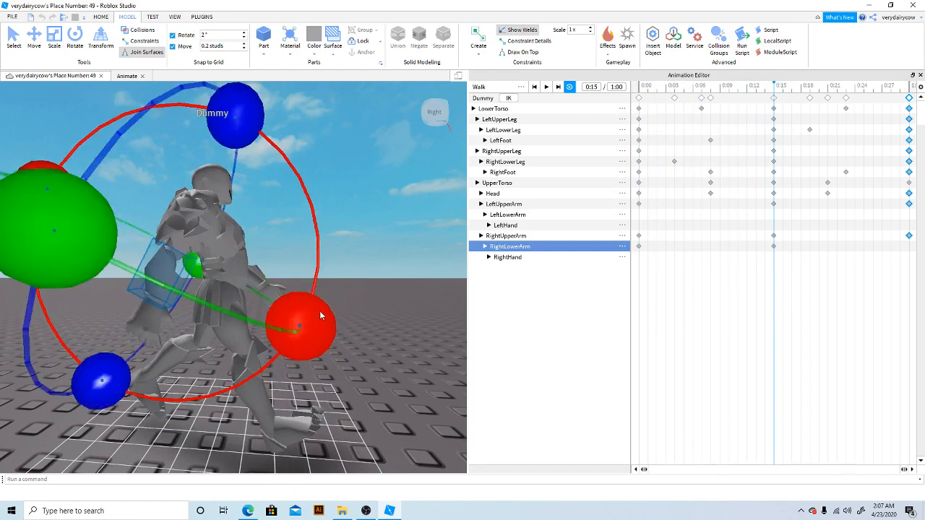
{"action": "left_click", "coordinate": [639, 98]}
{"action": "left_click", "coordinate": [910, 87]}
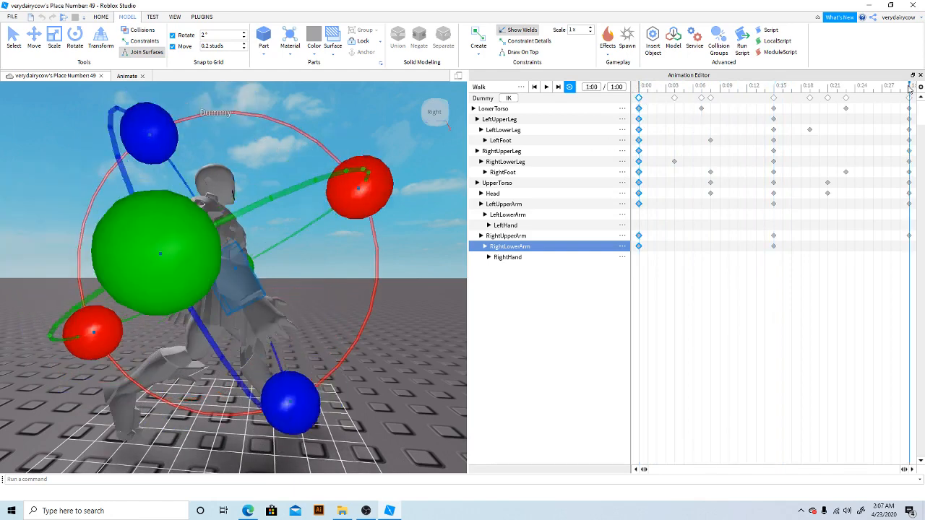
{"action": "key", "text": "ctrl+v"}
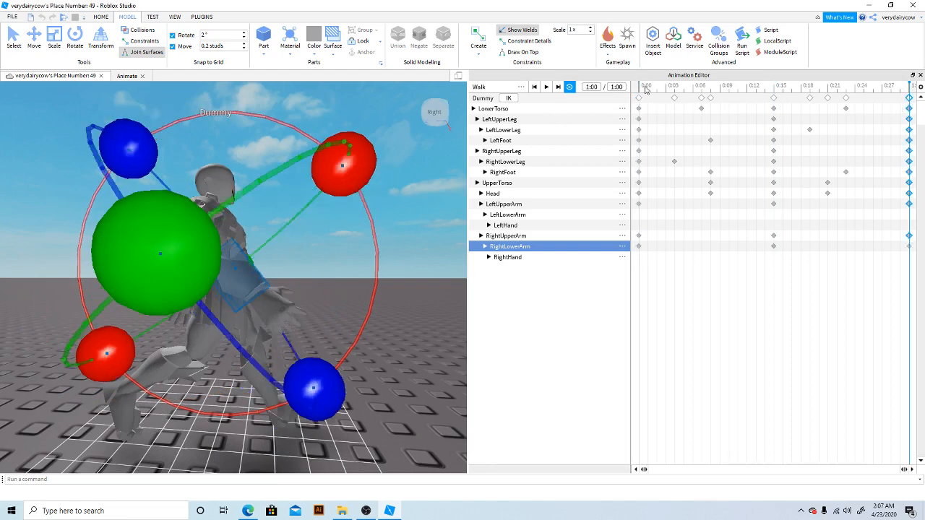
Step: Rotate the LeftLowerArm slightly backward at 0:00
{"action": "scroll", "coordinate": [315, 235], "scroll_direction": "up", "scroll_amount": 3}
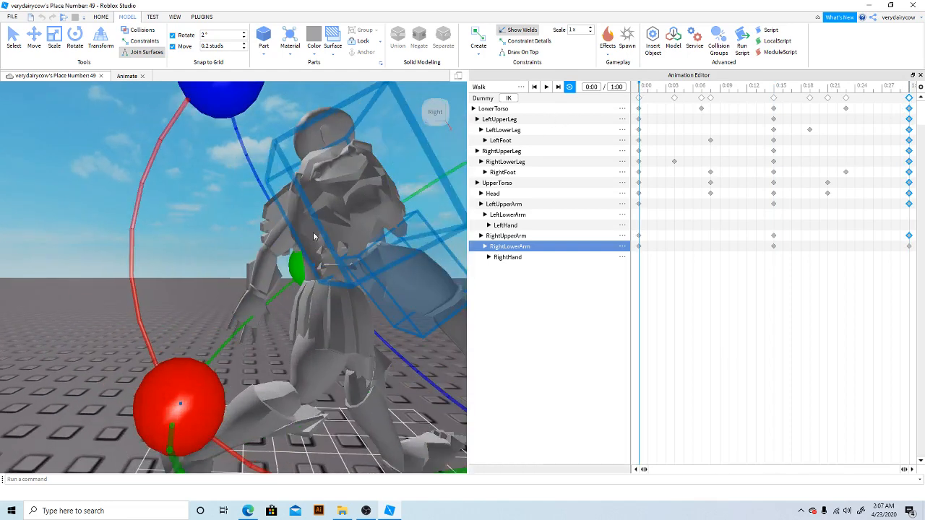
{"action": "left_click", "coordinate": [258, 269]}
{"action": "left_click_drag", "start_coordinate": [133, 174], "coordinate": [147, 156]}
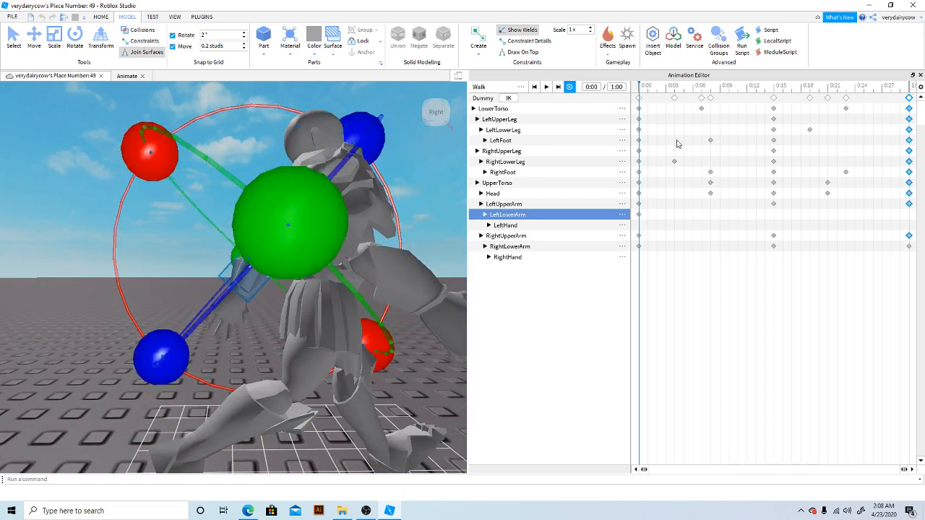
Step: Bend the LeftLowerArm forward at 0:15 and copy its 0:00 keyframe to 1:00
{"action": "left_click", "coordinate": [774, 90]}
{"action": "right_click_drag", "start_coordinate": [396, 166], "coordinate": [402, 165]}
{"action": "key", "text": "d"}
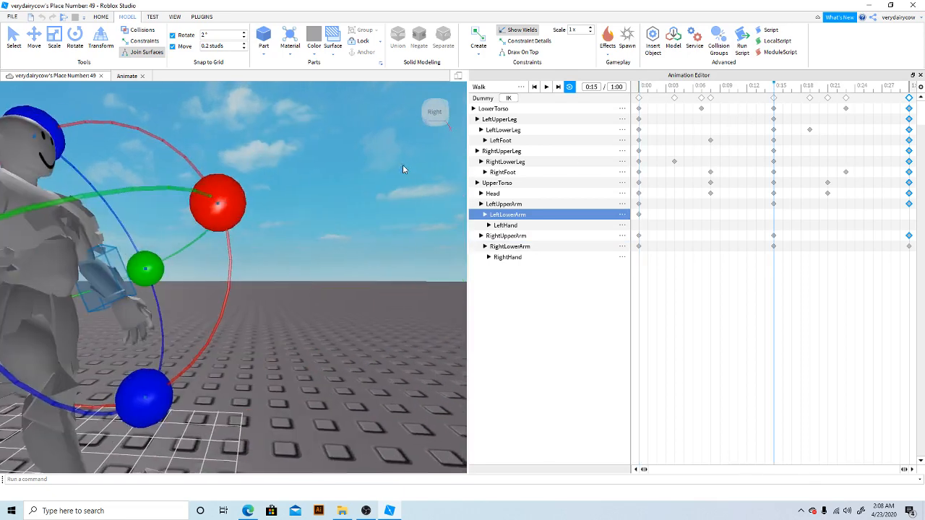
{"action": "left_click_drag", "start_coordinate": [235, 201], "coordinate": [221, 171]}
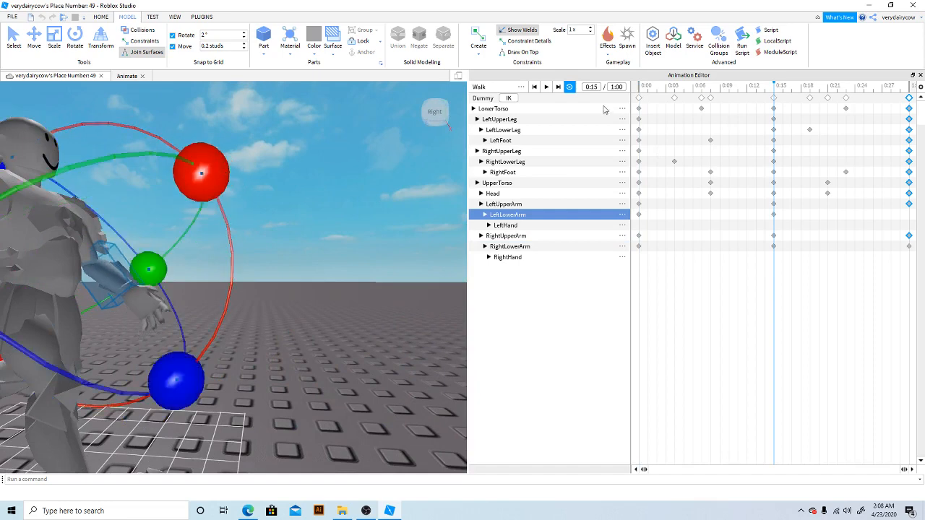
{"action": "left_click", "coordinate": [641, 88]}
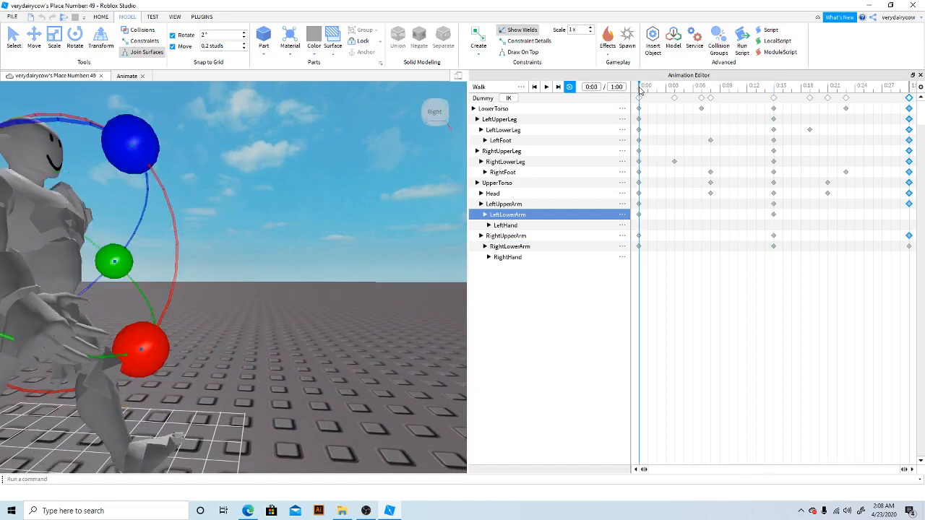
{"action": "left_click", "coordinate": [910, 88]}
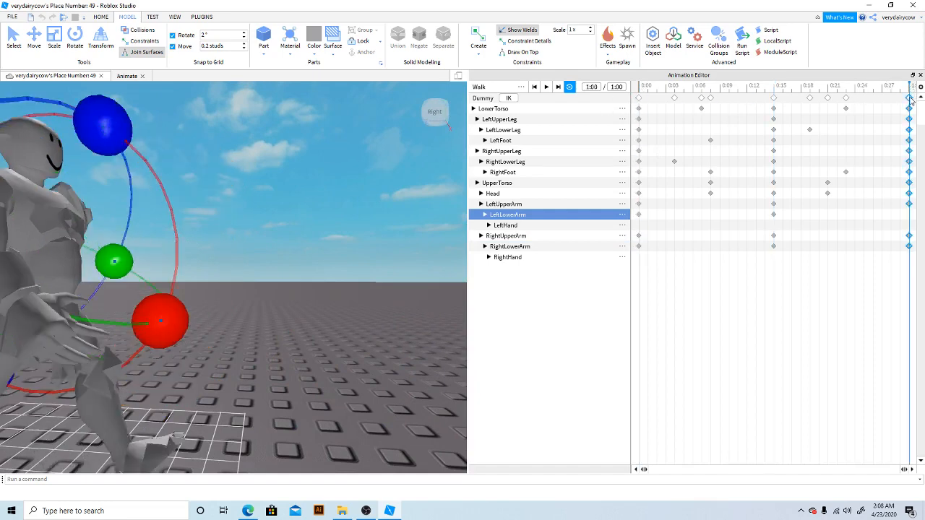
Step: Play the Walk animation to examine the lower arm swing, keeping the Animation Editor docked beside the viewport
{"action": "left_click", "coordinate": [546, 87]}
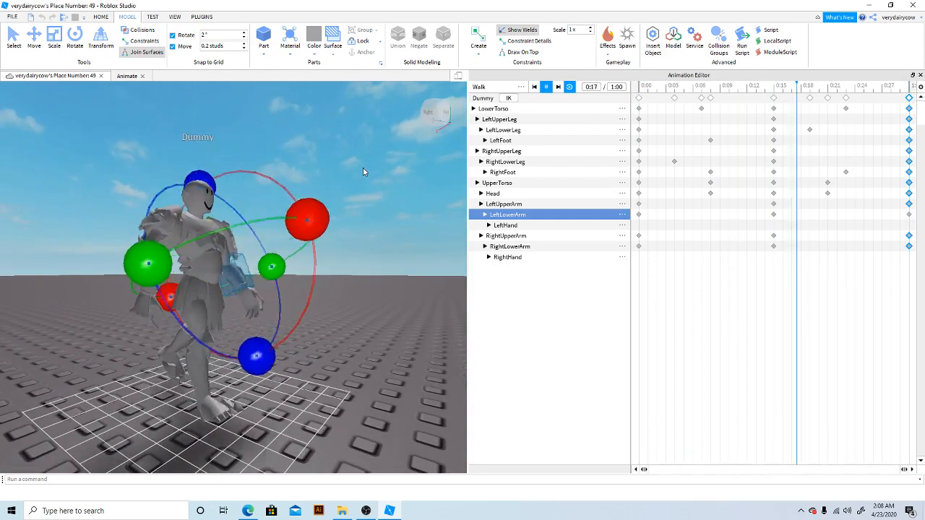
{"action": "left_click", "coordinate": [546, 87]}
{"action": "left_click_drag", "start_coordinate": [667, 75], "coordinate": [661, 90]}
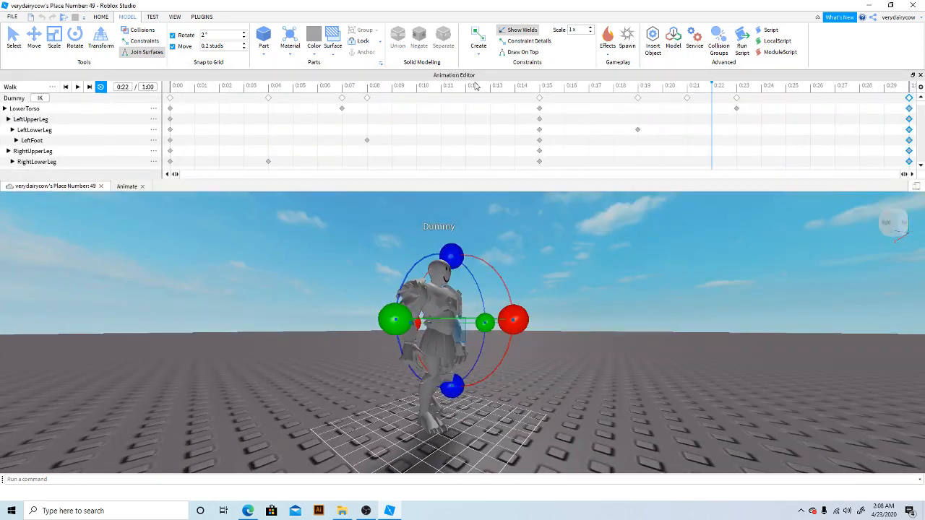
{"action": "left_click_drag", "start_coordinate": [475, 85], "coordinate": [916, 179]}
Step: Tilt the head slightly upward at 0:08 and 0:21 to soften the nods
{"action": "left_click_drag", "start_coordinate": [670, 87], "coordinate": [711, 101]}
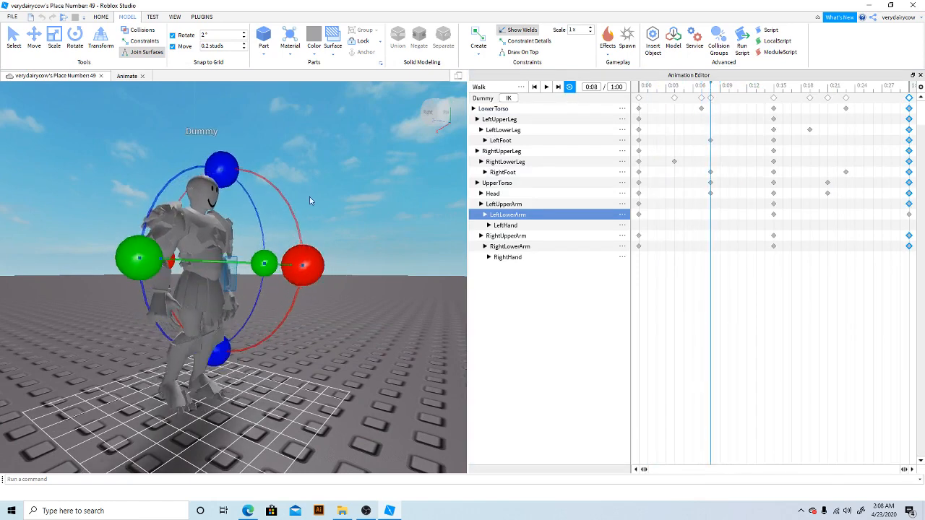
{"action": "left_click", "coordinate": [202, 192]}
{"action": "left_click_drag", "start_coordinate": [281, 224], "coordinate": [288, 203]}
{"action": "left_click_drag", "start_coordinate": [836, 87], "coordinate": [827, 88]}
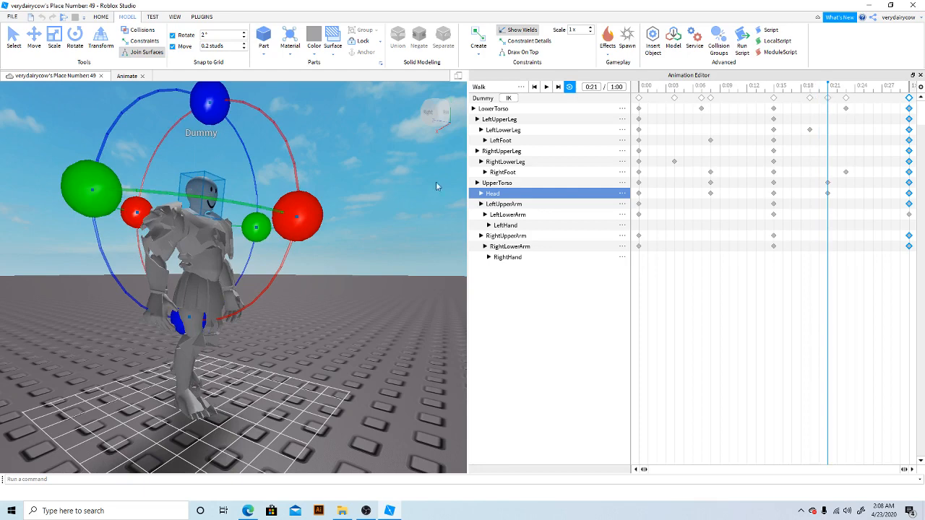
{"action": "left_click_drag", "start_coordinate": [296, 218], "coordinate": [297, 210]}
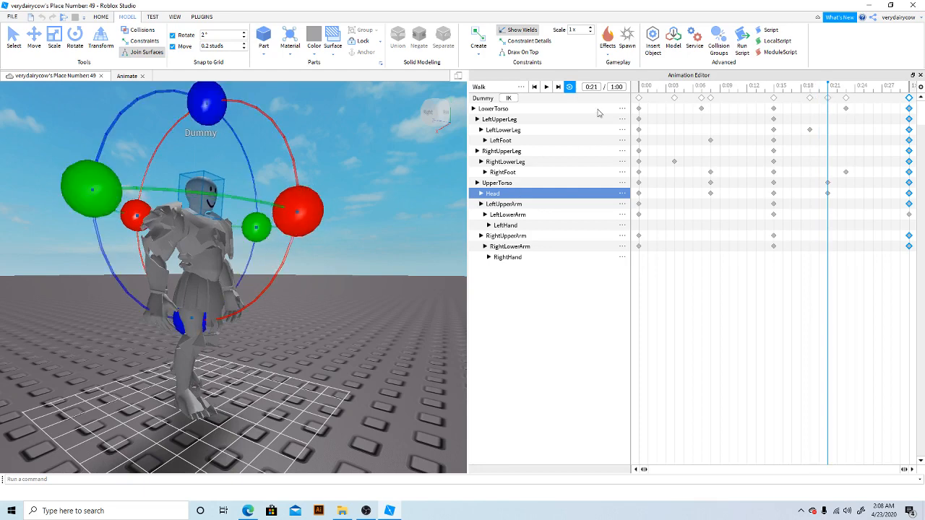
Step: Play the Walk animation and scrub from 0:00 to 0:15 to examine the head and UpperTorso motion
{"action": "left_click", "coordinate": [547, 87]}
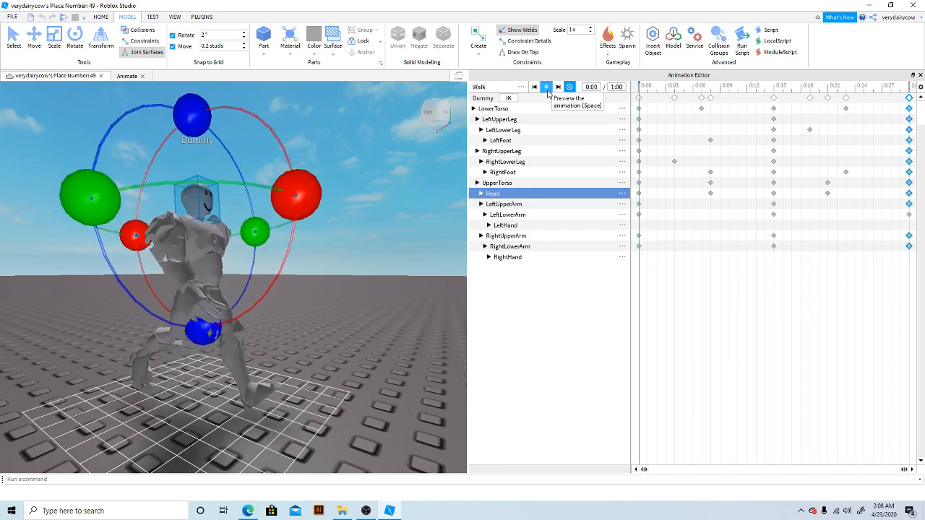
{"action": "left_click", "coordinate": [641, 88]}
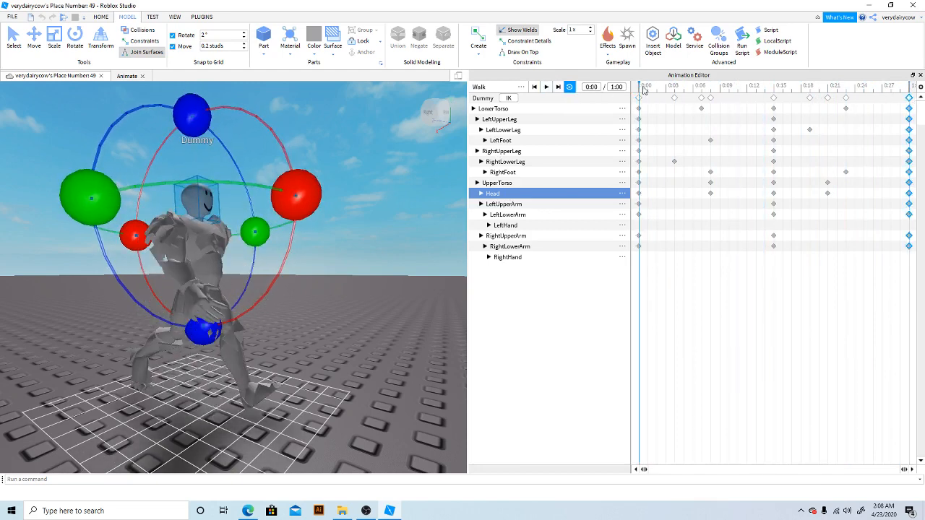
{"action": "left_click_drag", "start_coordinate": [643, 88], "coordinate": [772, 101]}
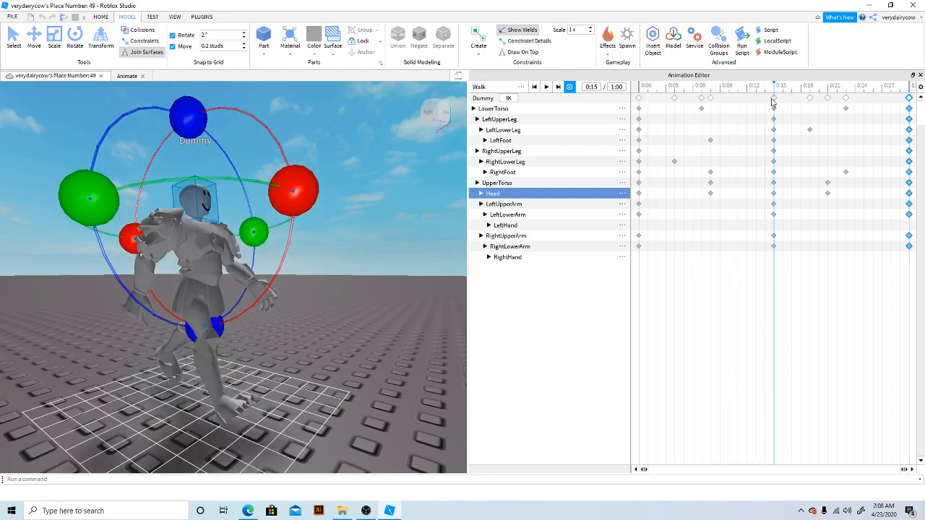
{"action": "left_click", "coordinate": [228, 246]}
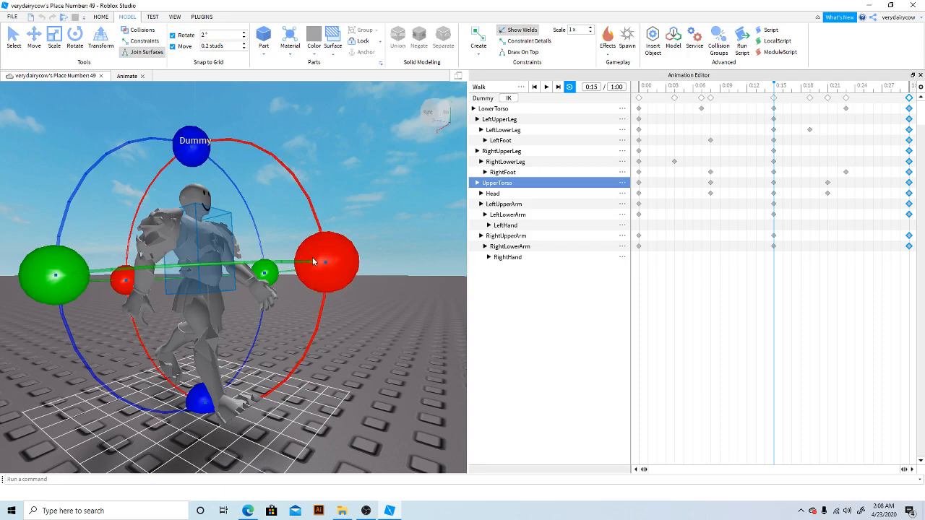
{"action": "left_click", "coordinate": [545, 87]}
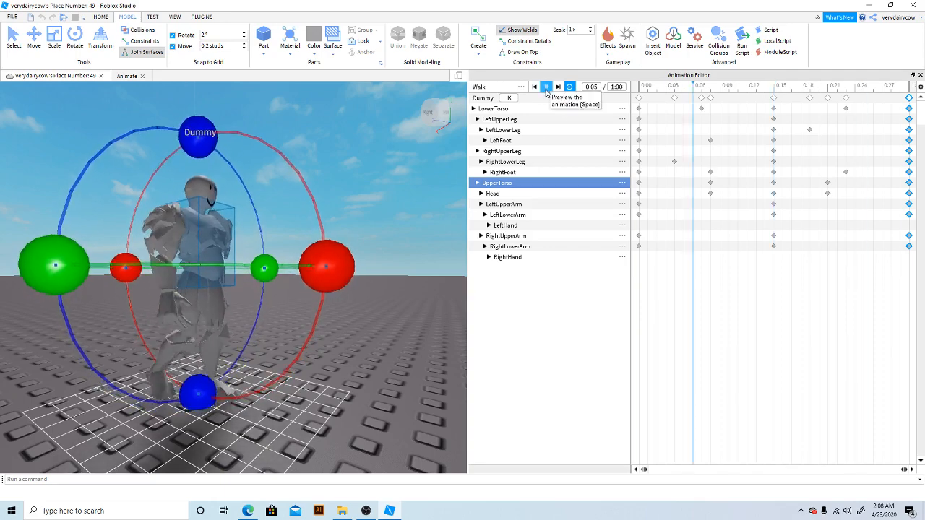
Step: Replay the Walk animation from 0:00 to examine the overall body motion
{"action": "left_click", "coordinate": [546, 87]}
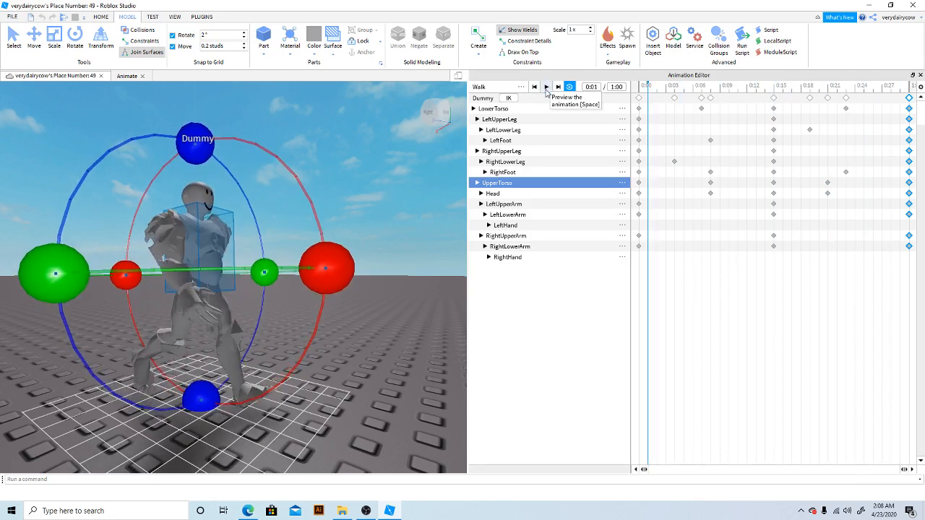
{"action": "left_click_drag", "start_coordinate": [649, 85], "coordinate": [640, 87]}
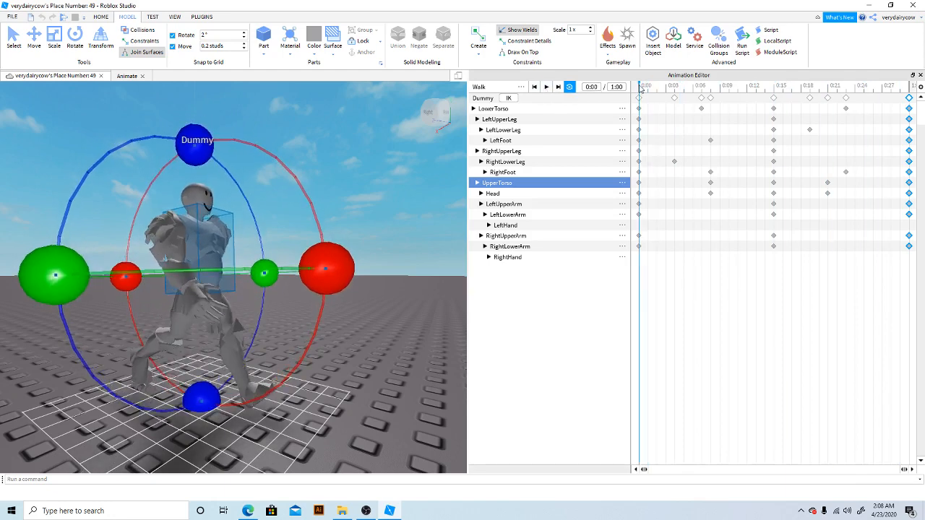
{"action": "left_click", "coordinate": [547, 88]}
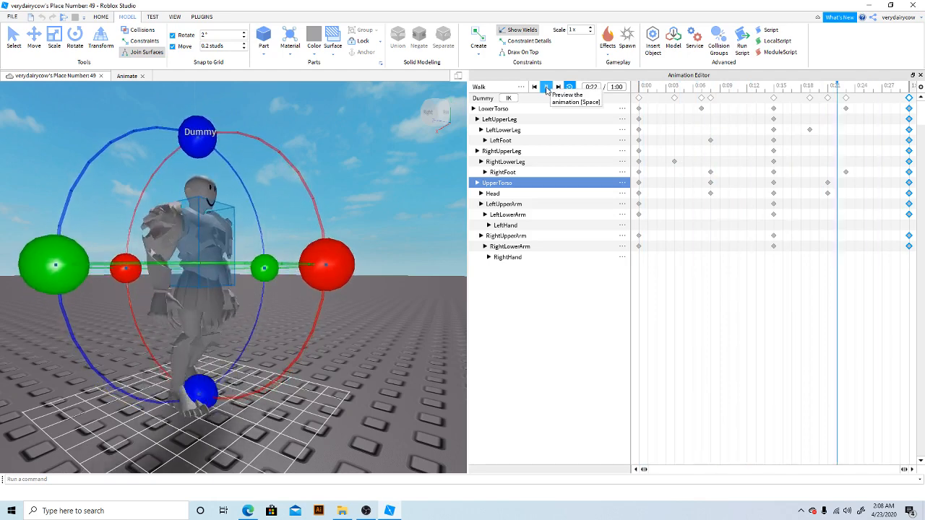
{"action": "left_click", "coordinate": [547, 88]}
Step: Adjust the bend of the RightLowerArm at 0:00 and the LeftLowerArm at 0:15, and copy the 0:00 keyframes to 1:00
{"action": "left_click", "coordinate": [641, 87]}
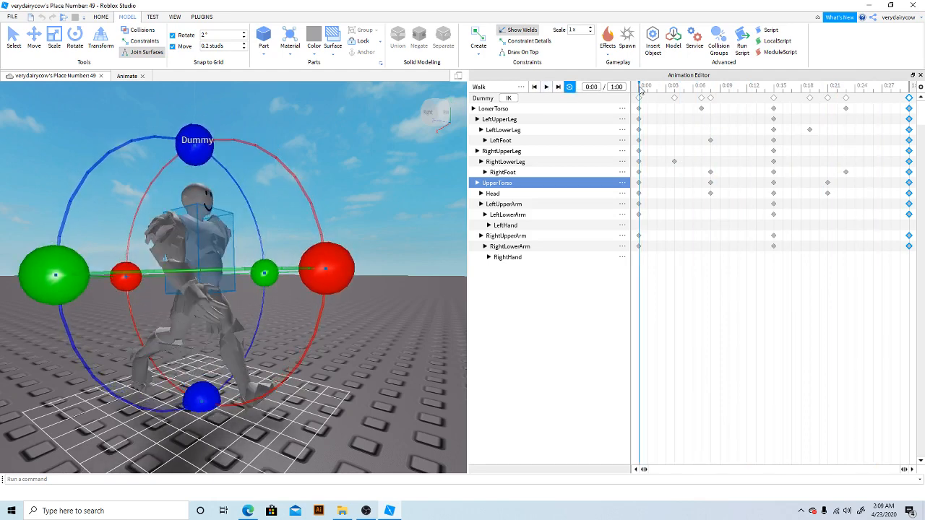
{"action": "right_click_drag", "start_coordinate": [266, 252], "coordinate": [249, 249]}
{"action": "left_click", "coordinate": [258, 252]}
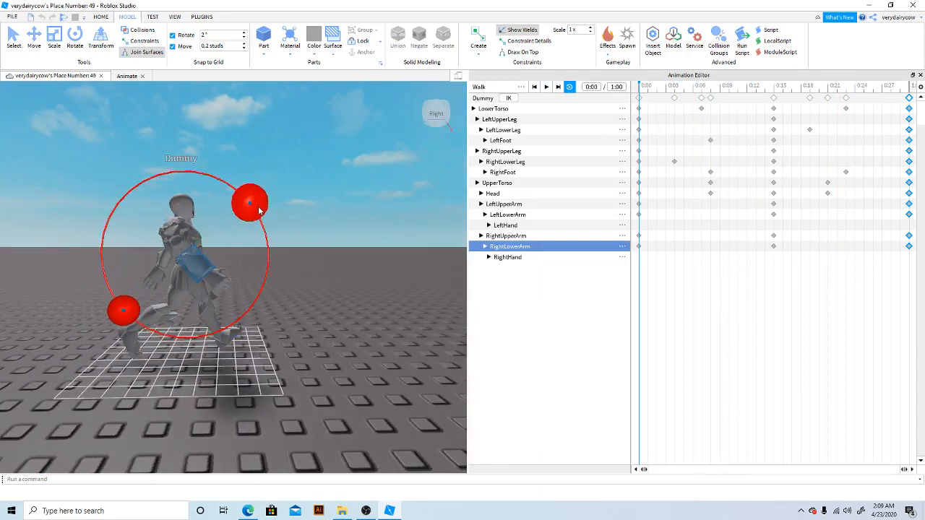
{"action": "left_click", "coordinate": [774, 89]}
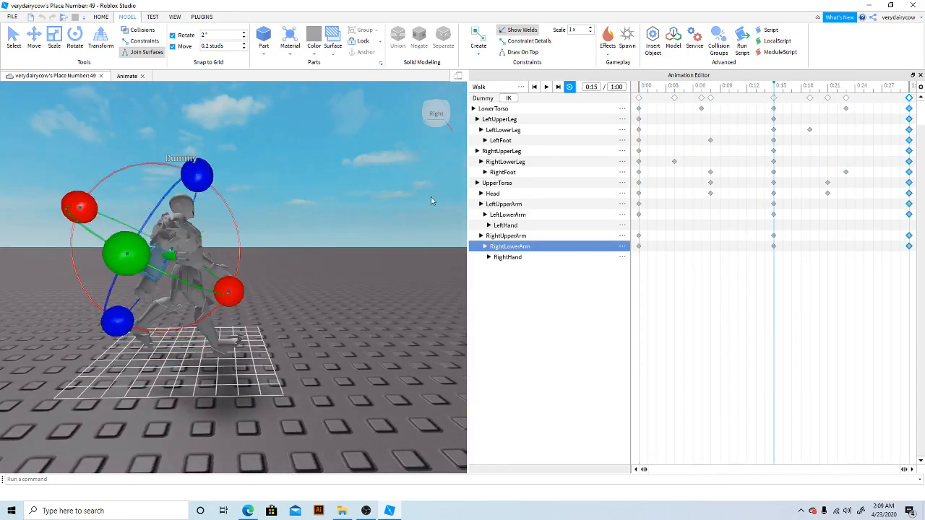
{"action": "left_click", "coordinate": [212, 259]}
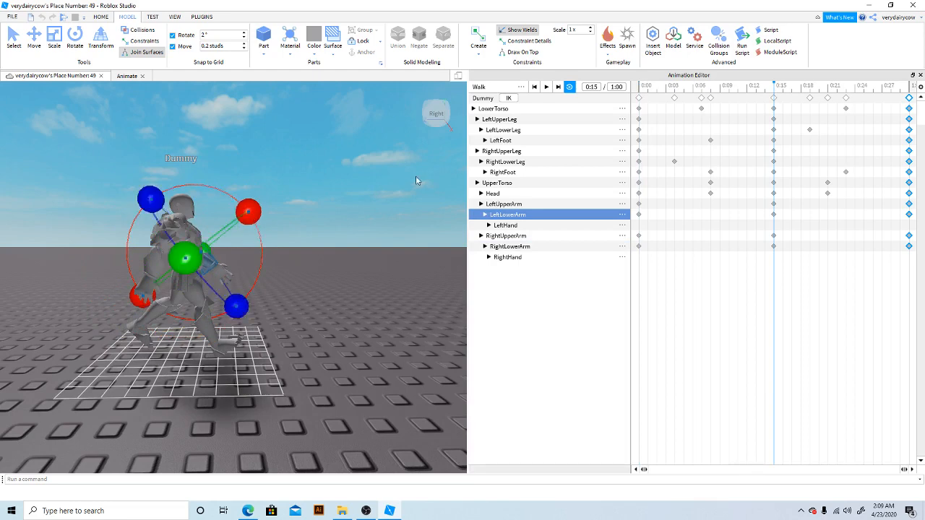
{"action": "left_click", "coordinate": [640, 98]}
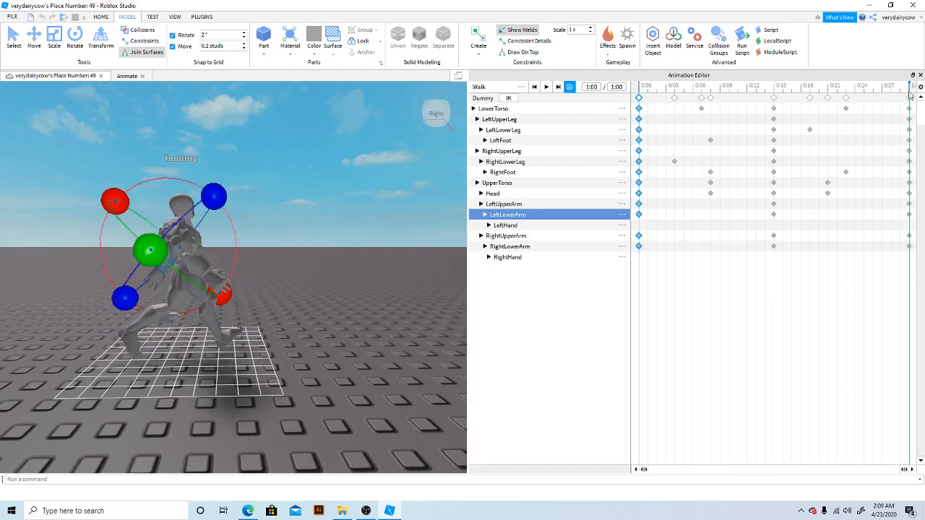
Step: Play the Walk animation and examine the lower arm swing from the side and the front
{"action": "left_click", "coordinate": [547, 87]}
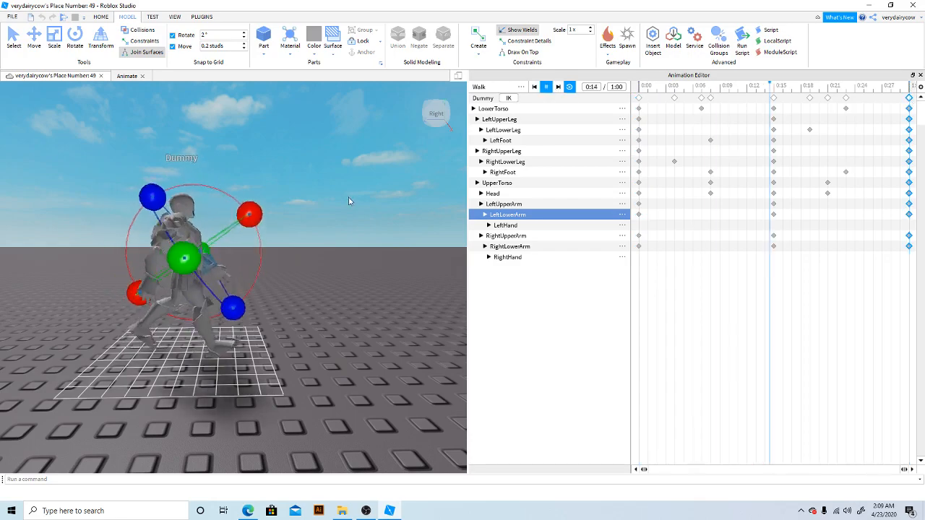
{"action": "scroll", "coordinate": [347, 200], "scroll_direction": "up", "scroll_amount": 5}
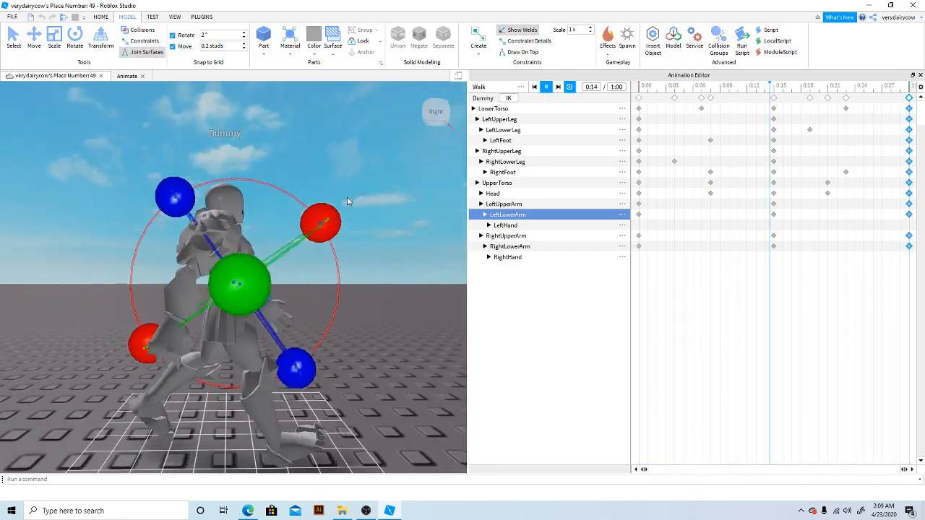
{"action": "right_click_drag", "start_coordinate": [347, 202], "coordinate": [347, 202]}
{"action": "key", "text": "d"}
{"action": "scroll", "coordinate": [346, 200], "scroll_direction": "down", "scroll_amount": 5}
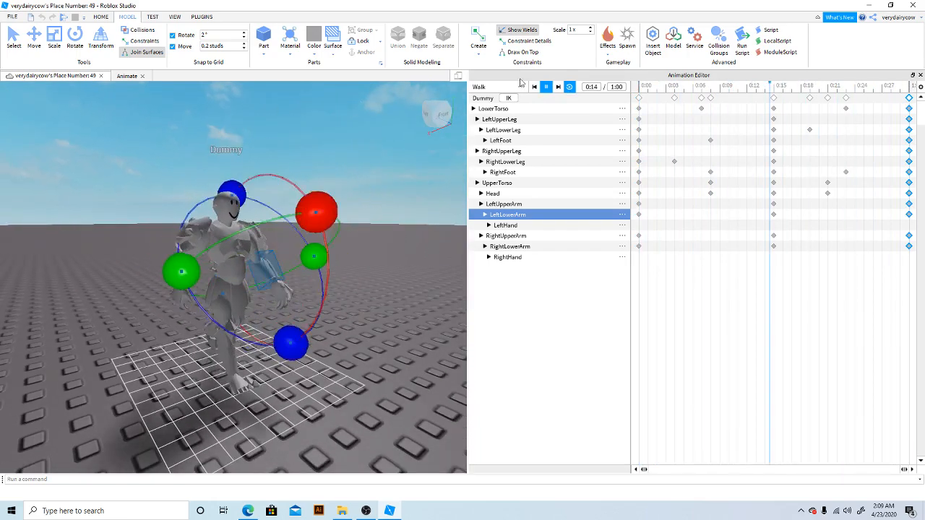
{"action": "key", "text": "space"}
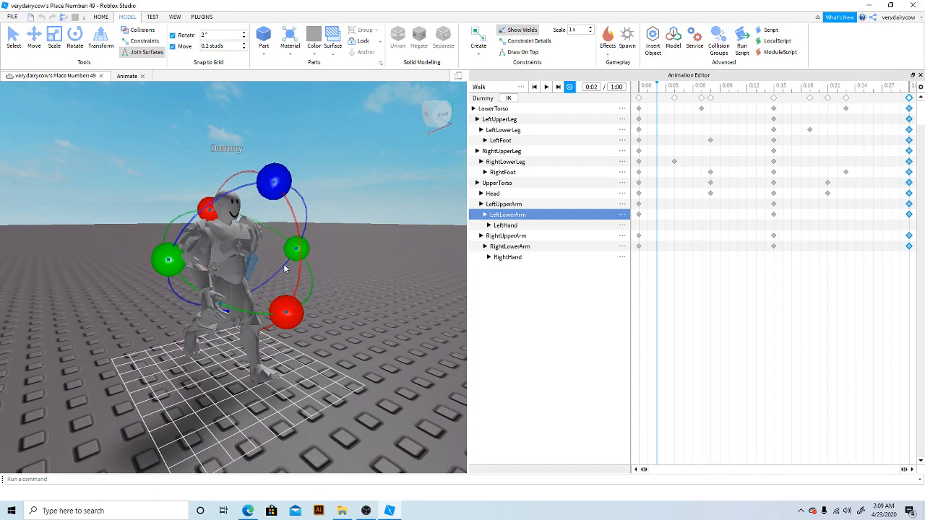
Step: Rotate the RightHand at 0:00 and again at 0:15 to give the wrist its own swing
{"action": "key", "text": "w"}
{"action": "key", "text": "a"}
{"action": "right_click_drag", "start_coordinate": [321, 260], "coordinate": [320, 261]}
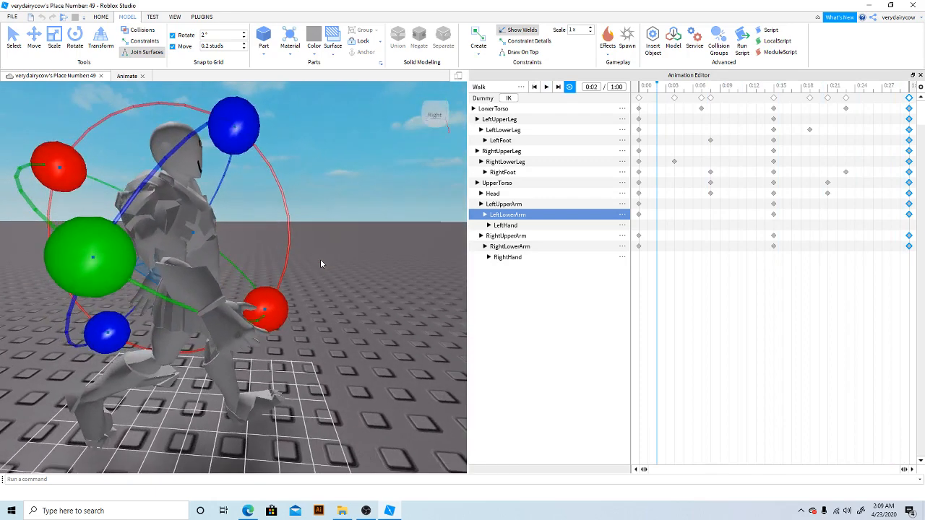
{"action": "left_click_drag", "start_coordinate": [654, 88], "coordinate": [640, 86]}
{"action": "left_click", "coordinate": [227, 325]}
{"action": "scroll", "coordinate": [248, 315], "scroll_direction": "up", "scroll_amount": 3}
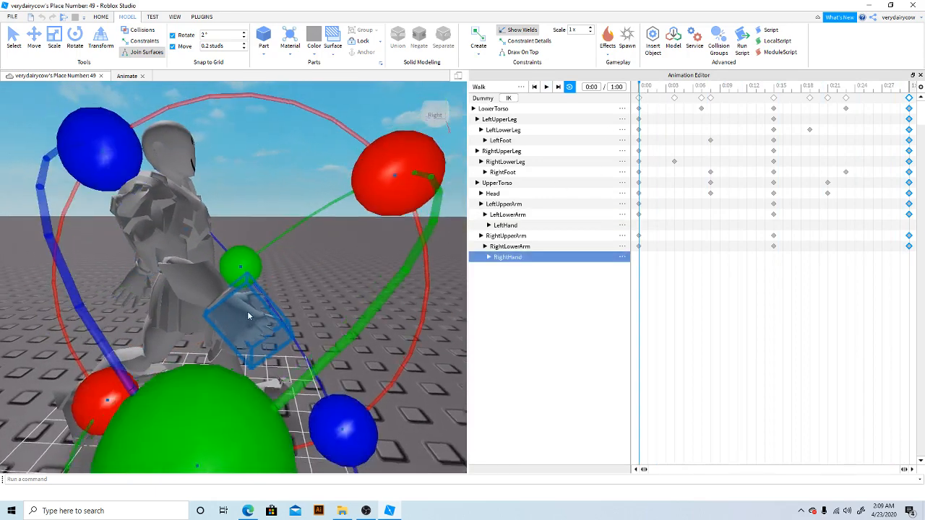
{"action": "scroll", "coordinate": [251, 314], "scroll_direction": "down", "scroll_amount": 3}
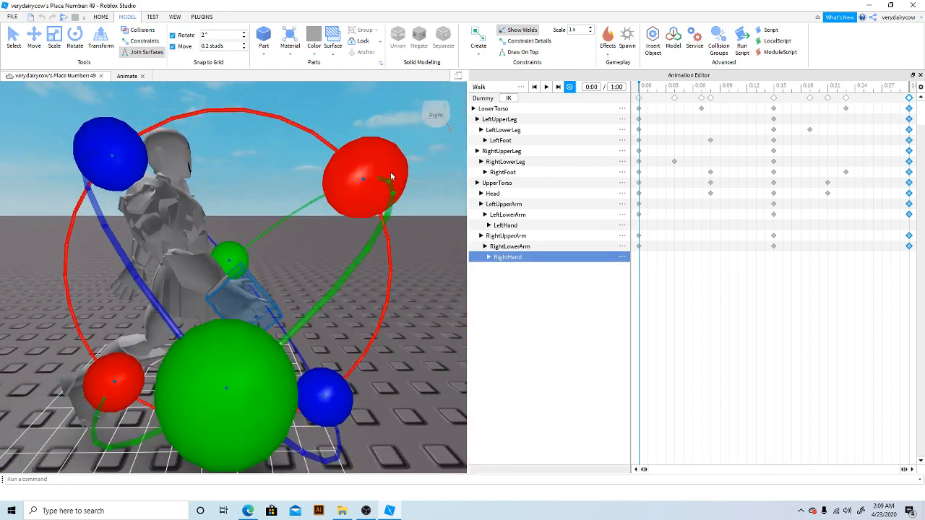
{"action": "left_click_drag", "start_coordinate": [390, 177], "coordinate": [354, 145]}
{"action": "left_click", "coordinate": [778, 88]}
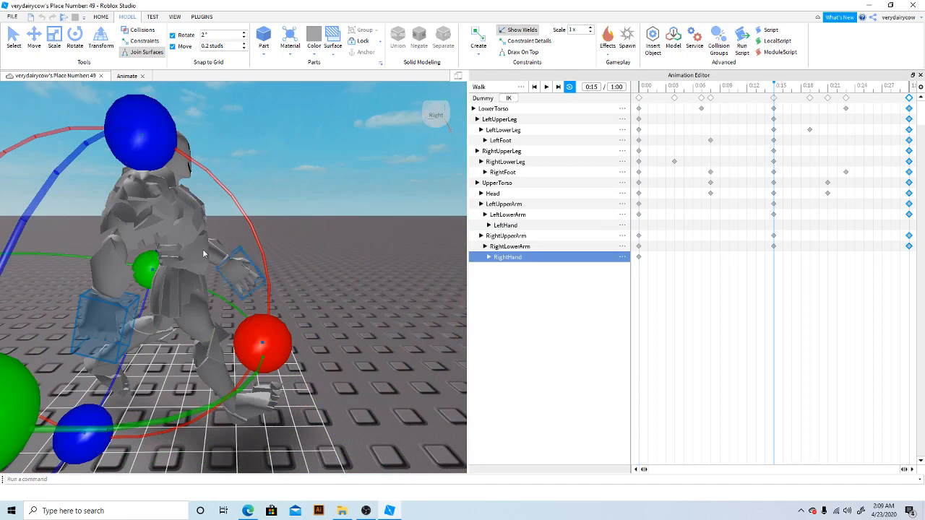
{"action": "left_click_drag", "start_coordinate": [259, 345], "coordinate": [240, 383]}
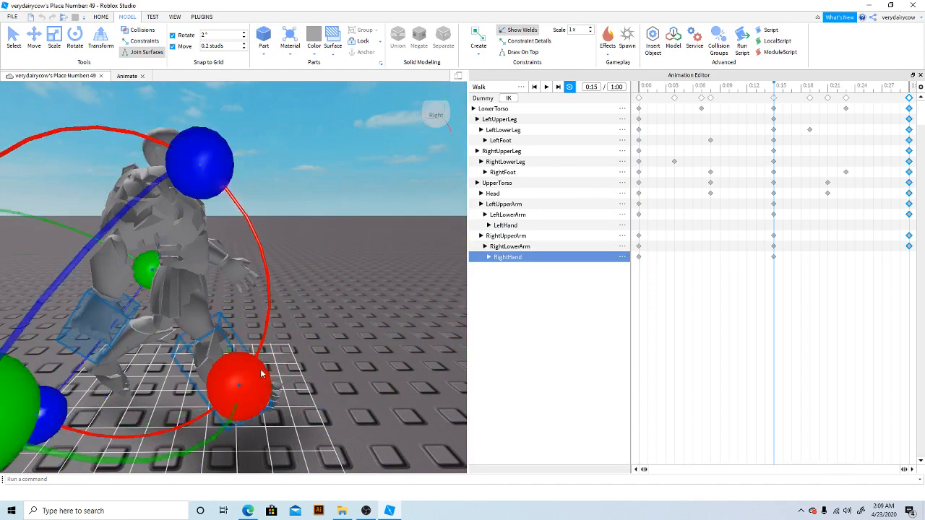
Step: Rotate the LeftHand at 0:15 and at 0:00 so its wrist swings opposite to the right one
{"action": "left_click", "coordinate": [244, 269]}
{"action": "left_click_drag", "start_coordinate": [335, 207], "coordinate": [300, 165]}
{"action": "left_click", "coordinate": [639, 86]}
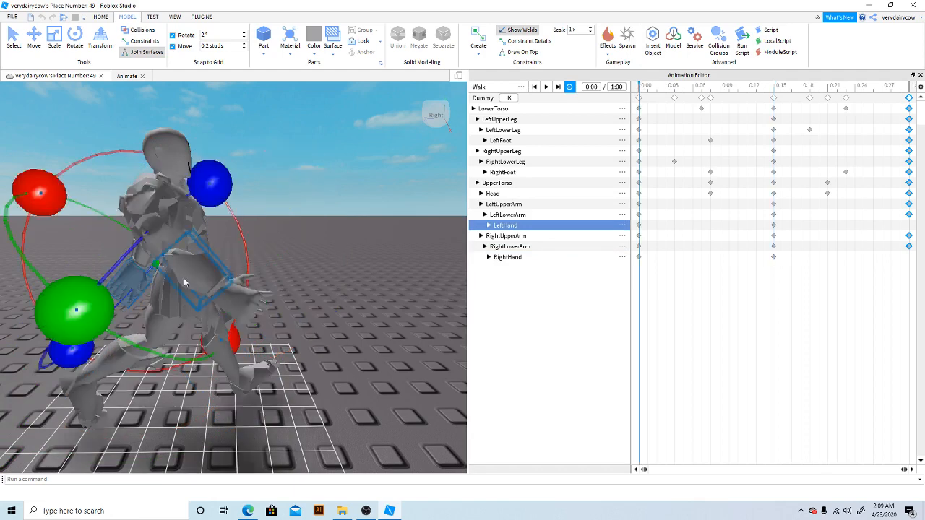
{"action": "left_click_drag", "start_coordinate": [49, 205], "coordinate": [64, 194]}
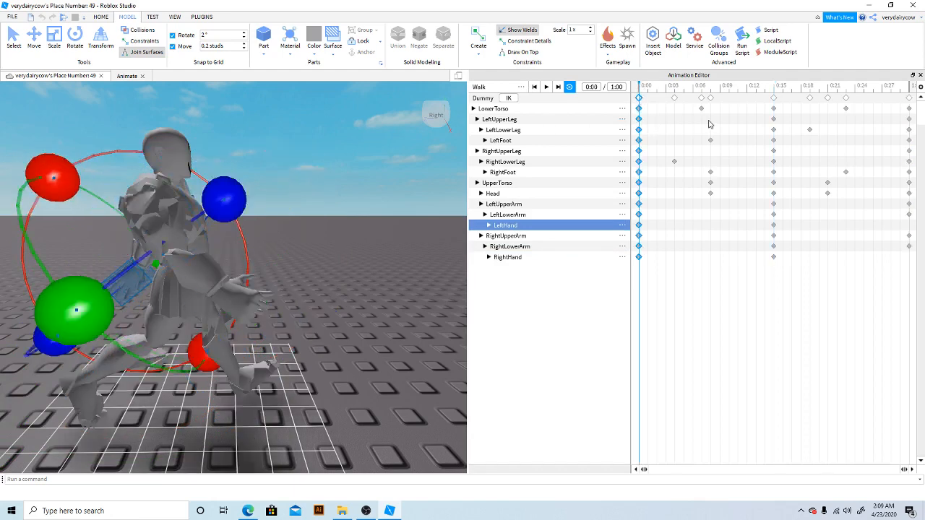
Step: Paste the copied 0:00 keyframes, including both hands, at 1:00 to close the loop
{"action": "left_click", "coordinate": [909, 87]}
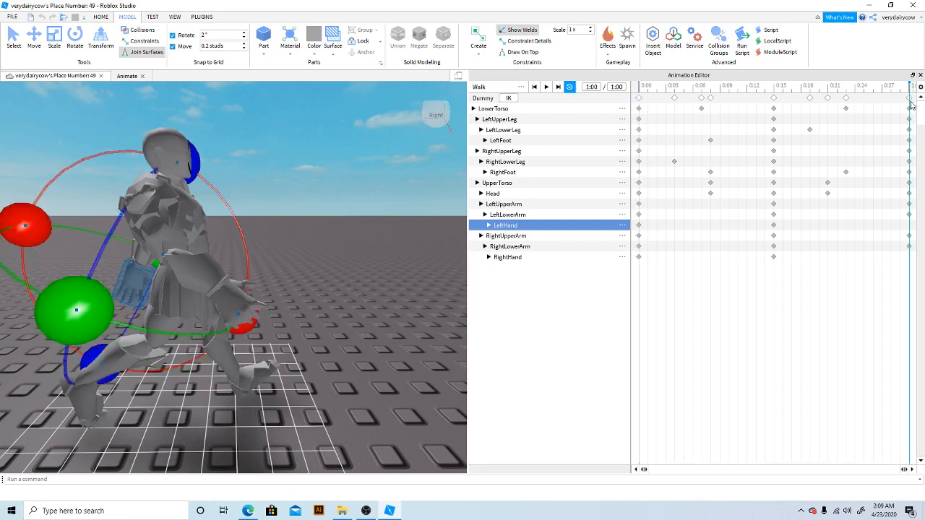
{"action": "left_click", "coordinate": [909, 100]}
{"action": "key", "text": "ctrl+v"}
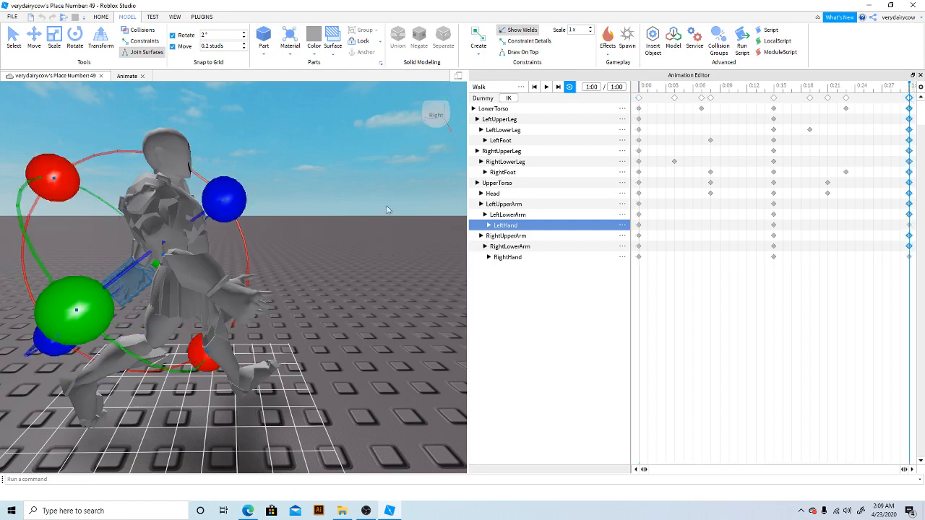
Step: Play the Walk animation and examine the arms and hands from the front and from behind
{"action": "left_click", "coordinate": [547, 86]}
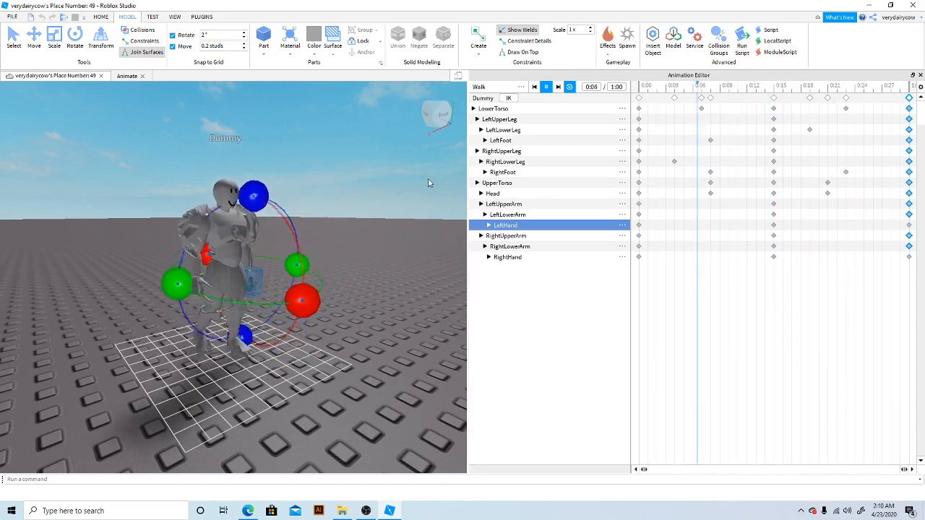
{"action": "scroll", "coordinate": [396, 200], "scroll_direction": "down", "scroll_amount": 3}
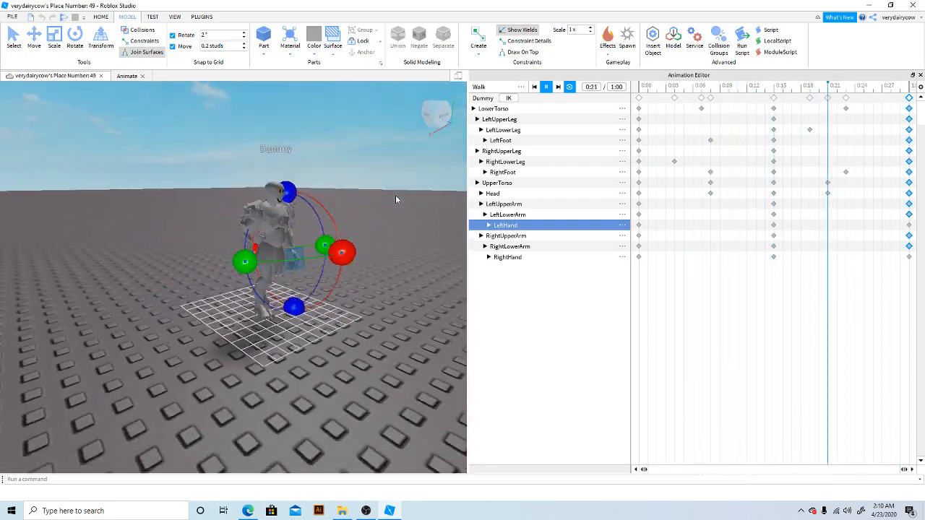
{"action": "right_click_drag", "start_coordinate": [395, 196], "coordinate": [396, 196]}
{"action": "key", "text": "w"}
{"action": "key", "text": "s"}
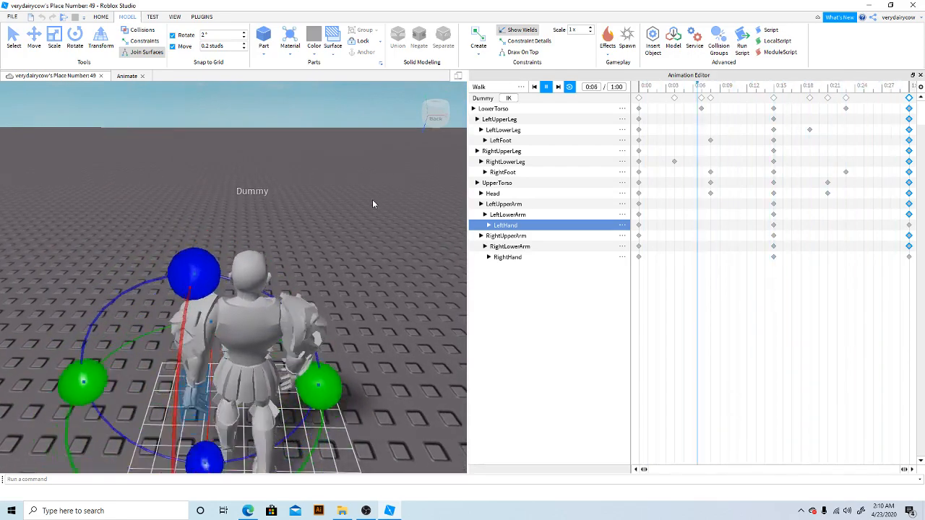
{"action": "key", "text": "d"}
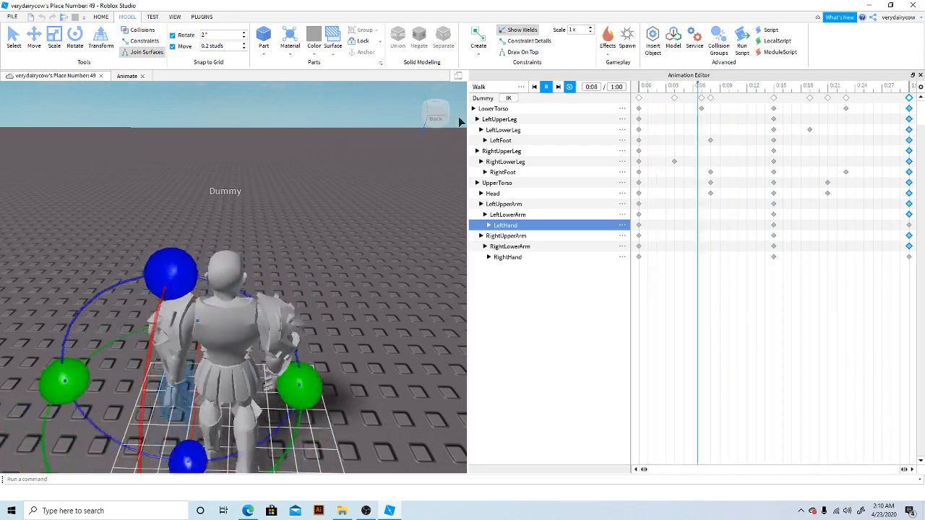
{"action": "left_click", "coordinate": [545, 88]}
Step: Tilt the LeftUpperArm slightly outward from the body at 0:00, 0:15 and 1:00
{"action": "left_click", "coordinate": [643, 87]}
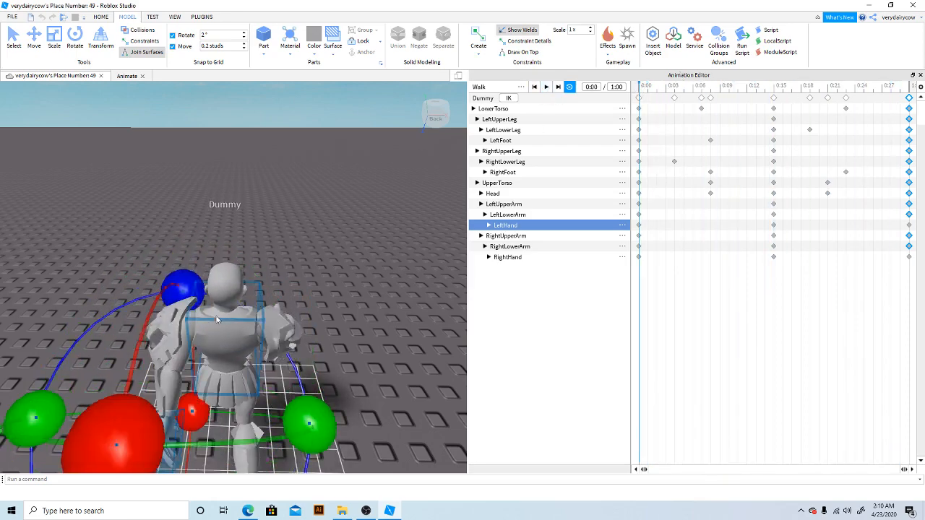
{"action": "left_click", "coordinate": [179, 340]}
{"action": "left_click_drag", "start_coordinate": [196, 182], "coordinate": [208, 182]}
{"action": "left_click", "coordinate": [774, 88]}
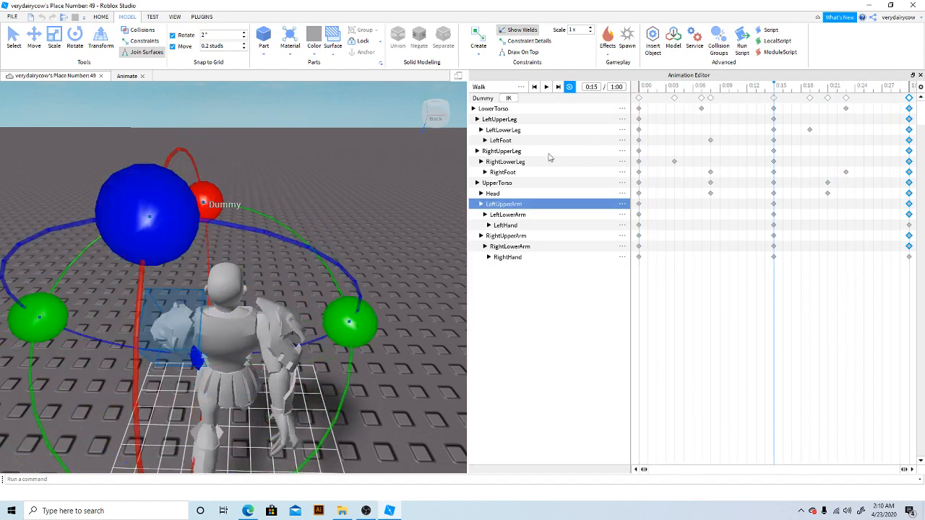
{"action": "left_click_drag", "start_coordinate": [178, 213], "coordinate": [195, 219]}
{"action": "left_click", "coordinate": [909, 87]}
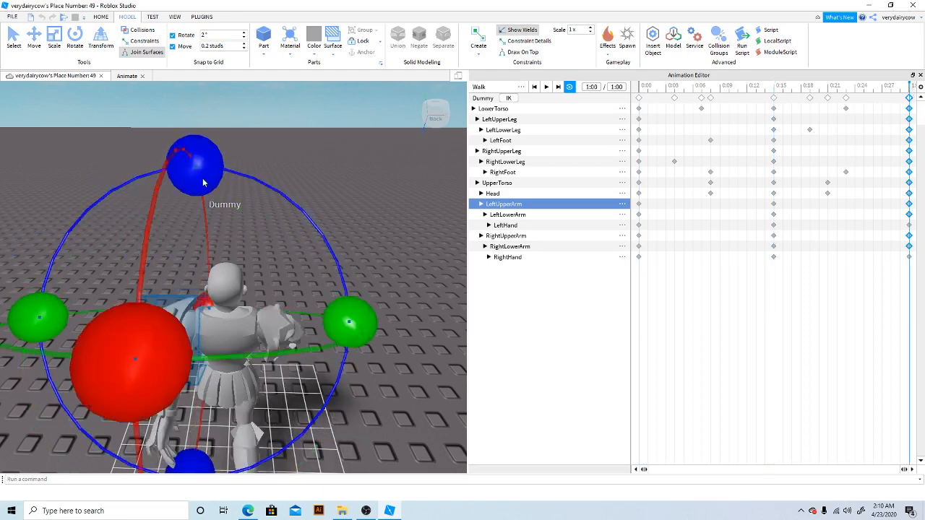
{"action": "left_click_drag", "start_coordinate": [206, 180], "coordinate": [208, 166]}
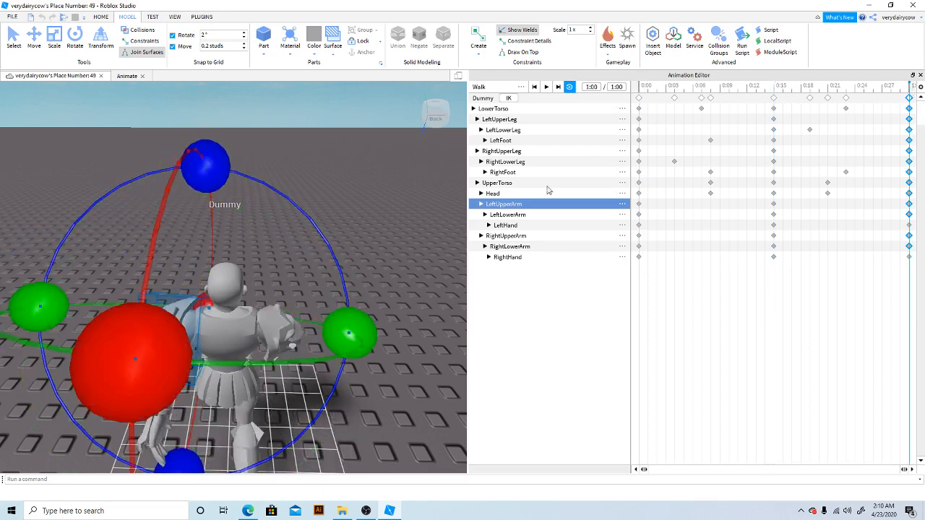
Step: Tilt the RightUpperArm slightly outward from the body at 0:00 and 0:15
{"action": "left_click", "coordinate": [640, 87]}
{"action": "left_click", "coordinate": [506, 236]}
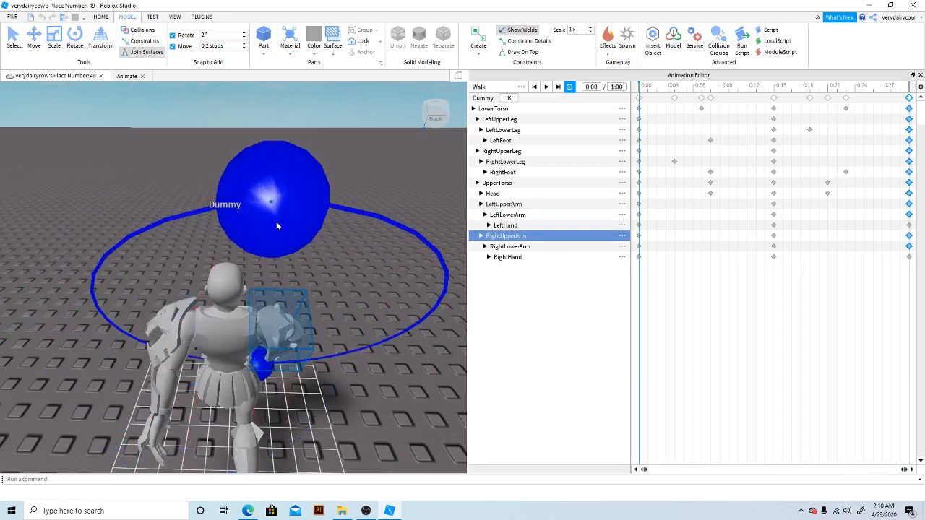
{"action": "left_click_drag", "start_coordinate": [276, 226], "coordinate": [253, 189]}
{"action": "left_click", "coordinate": [775, 87]}
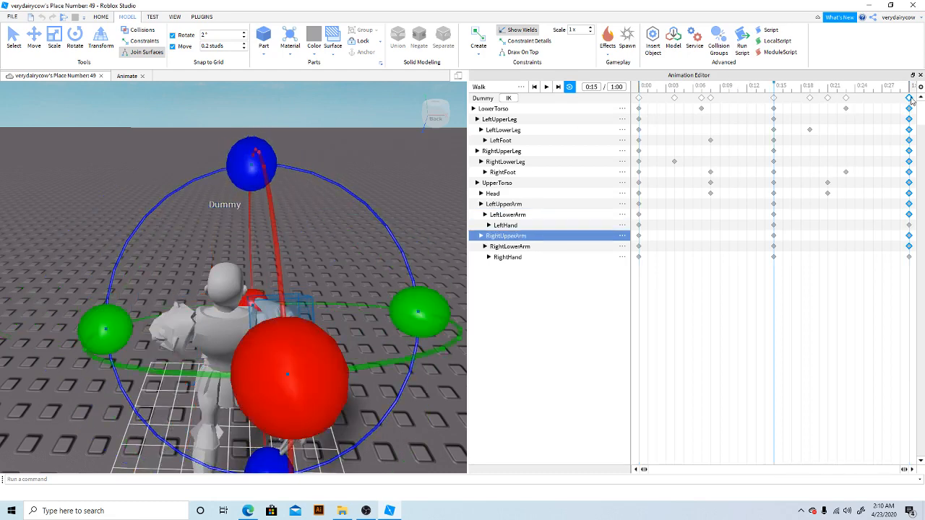
{"action": "left_click_drag", "start_coordinate": [334, 200], "coordinate": [337, 133]}
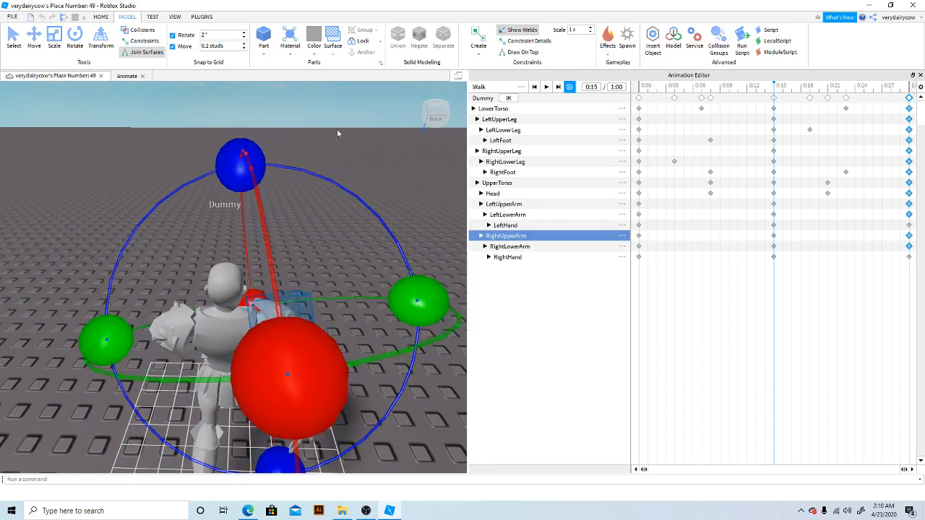
Step: Copy the 0:00 keyframes with the new upper arm poses to 1:00 and preview the Walk animation
{"action": "left_click", "coordinate": [547, 87]}
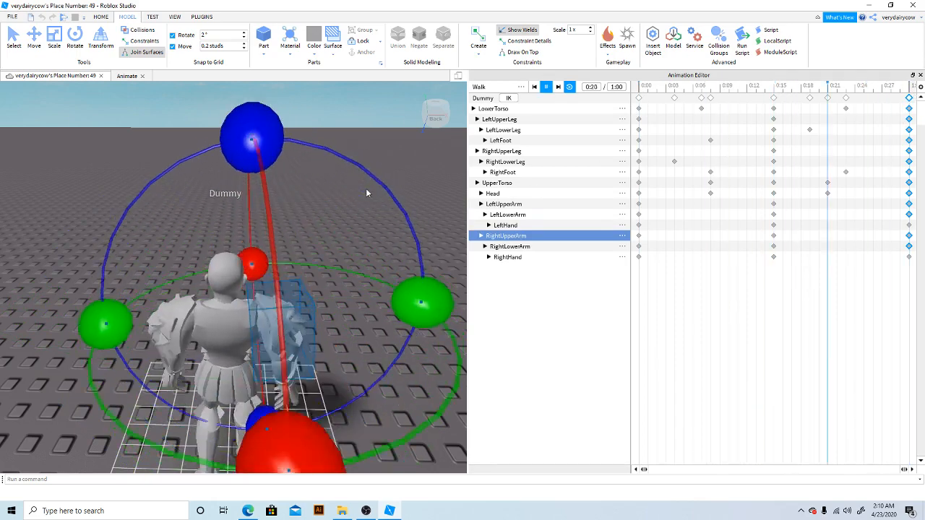
{"action": "left_click", "coordinate": [546, 86]}
{"action": "left_click", "coordinate": [639, 90]}
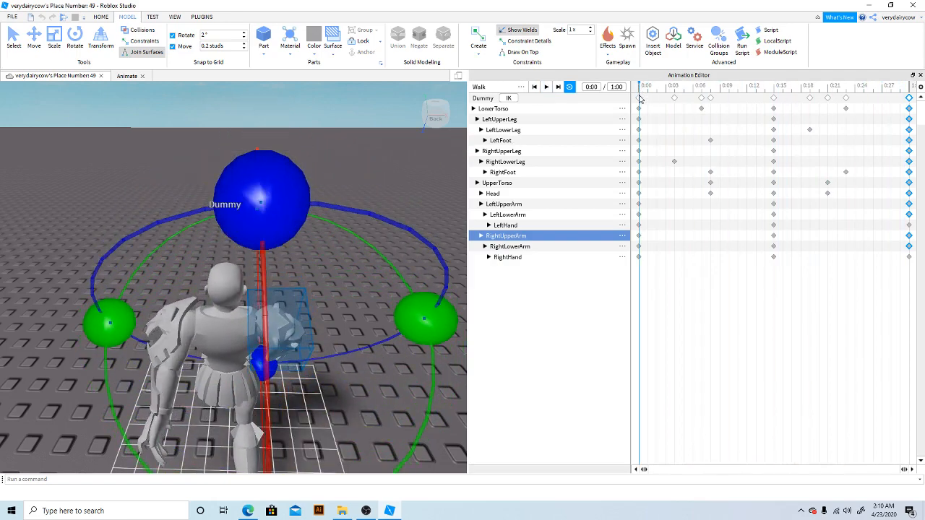
{"action": "left_click", "coordinate": [909, 88]}
{"action": "left_click", "coordinate": [547, 86]}
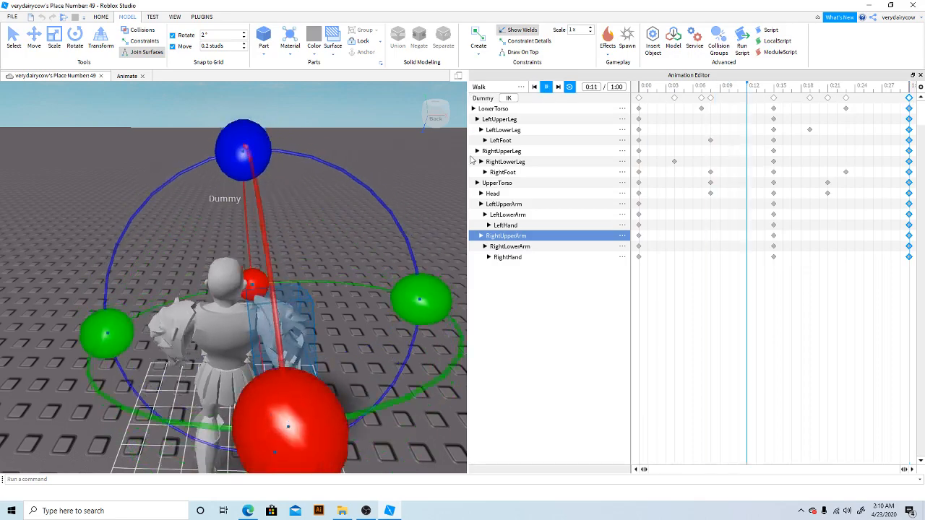
Step: Bend the RightLowerArm slightly further upward at 0:00, seen from the dummy's right side
{"action": "right_click_drag", "start_coordinate": [402, 164], "coordinate": [406, 166]}
{"action": "key", "text": "s"}
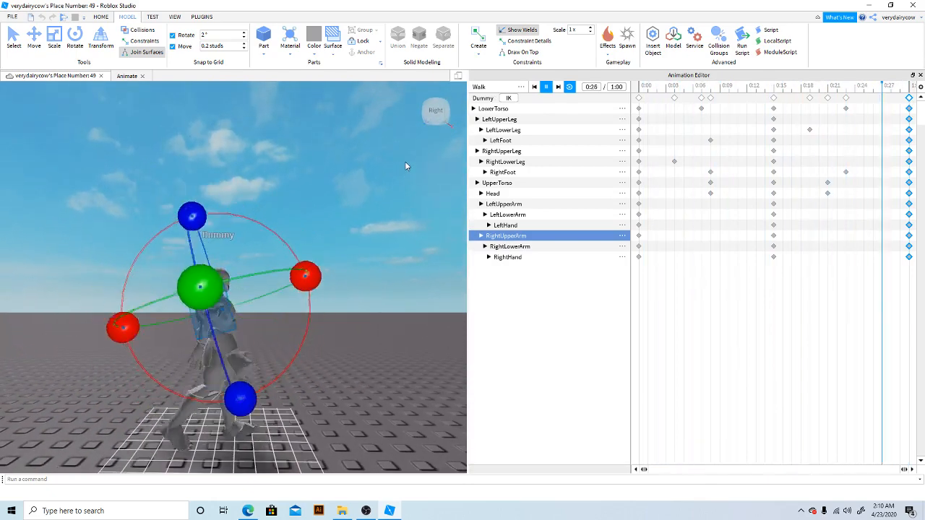
{"action": "left_click", "coordinate": [546, 87]}
{"action": "left_click", "coordinate": [643, 87]}
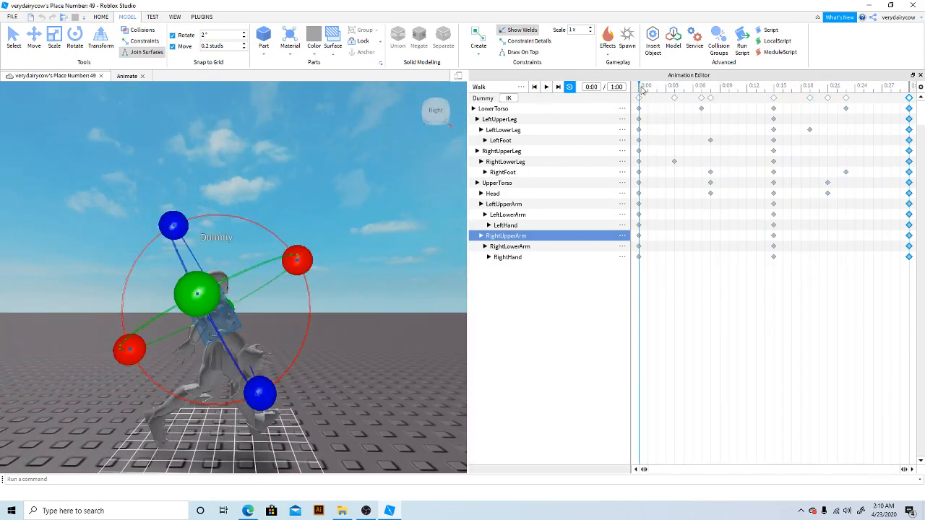
{"action": "left_click", "coordinate": [239, 350]}
{"action": "left_click_drag", "start_coordinate": [285, 282], "coordinate": [268, 274]}
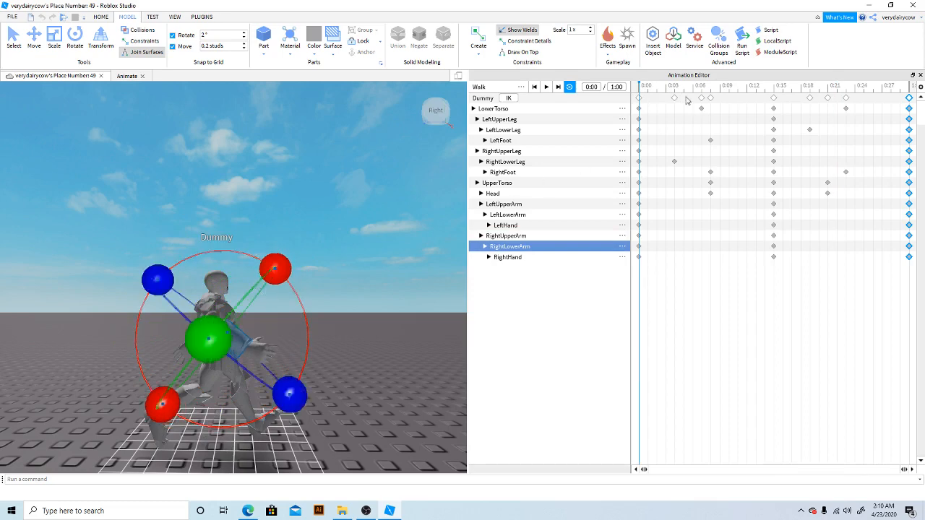
Step: Bend the LeftLowerArm slightly further upward at 0:15 to mirror the right forearm
{"action": "left_click_drag", "start_coordinate": [677, 87], "coordinate": [775, 89]}
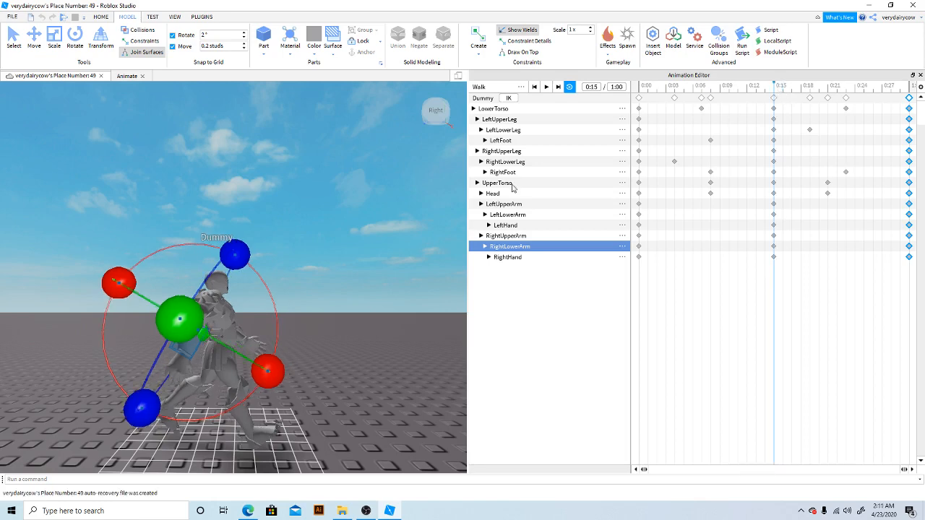
{"action": "left_click", "coordinate": [242, 335]}
{"action": "left_click_drag", "start_coordinate": [280, 294], "coordinate": [268, 277]}
Step: Copy the 0:00 keyframes with the new forearm pose to 1:00 and review the playing Walk animation from behind and from the side
{"action": "left_click", "coordinate": [640, 97]}
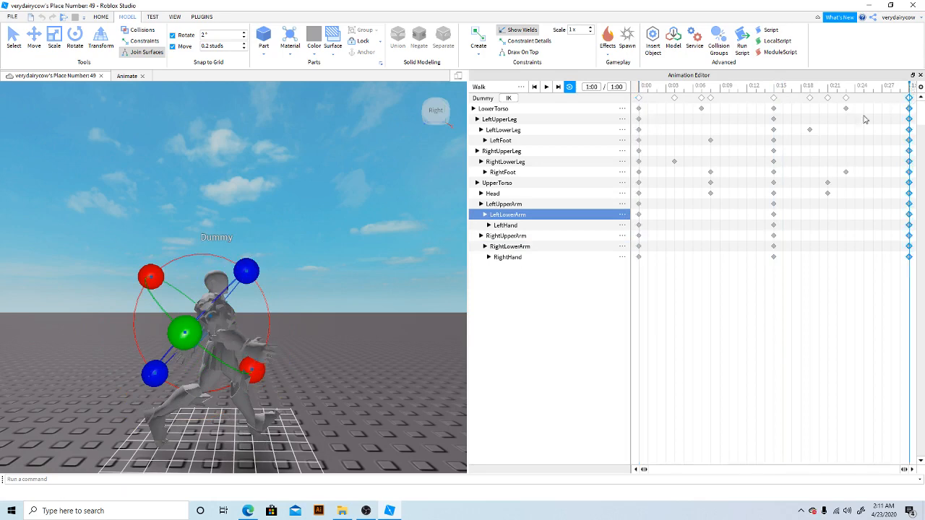
{"action": "key", "text": "space"}
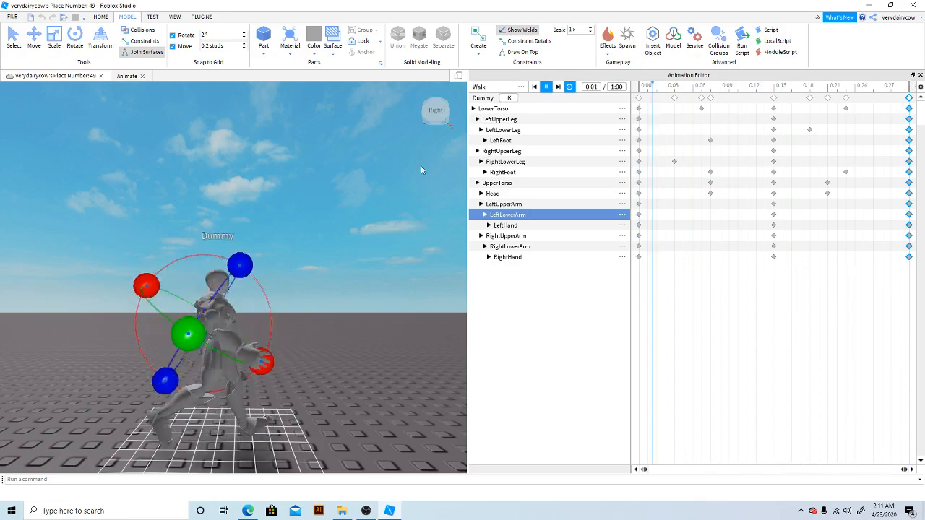
{"action": "right_click_drag", "start_coordinate": [396, 171], "coordinate": [396, 174]}
{"action": "key", "text": "w"}
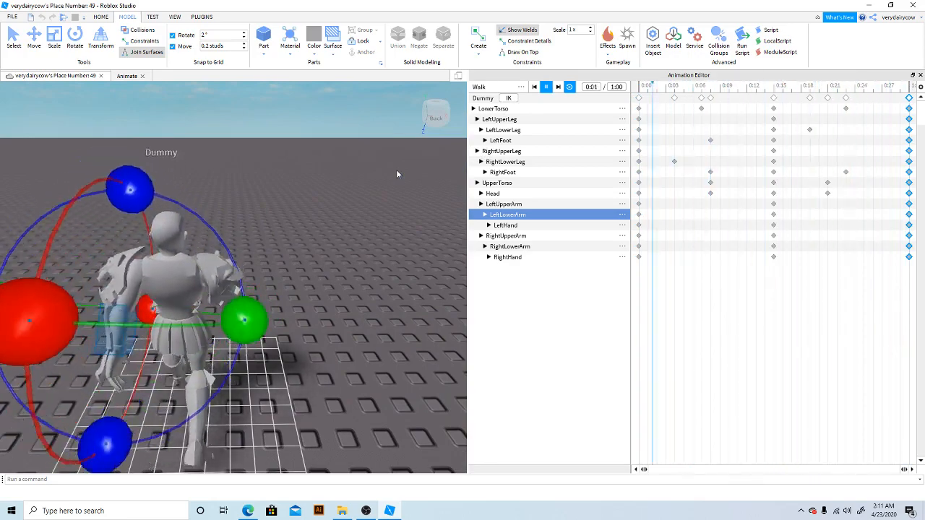
{"action": "right_click_drag", "start_coordinate": [396, 171], "coordinate": [396, 174]}
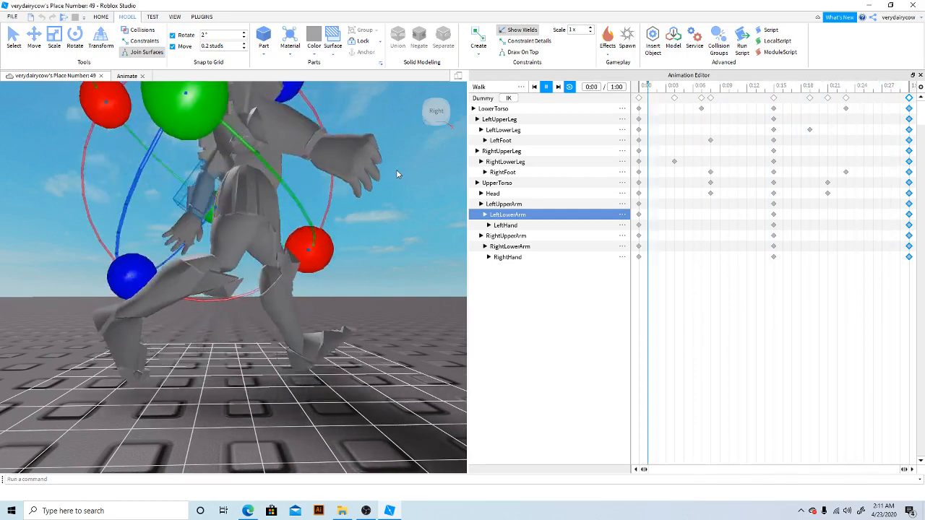
Step: Check the poses along the Walk timeline up to 1:00, recopy the 0:00 keyframes to 1:00 and replay the animation
{"action": "left_click", "coordinate": [547, 86]}
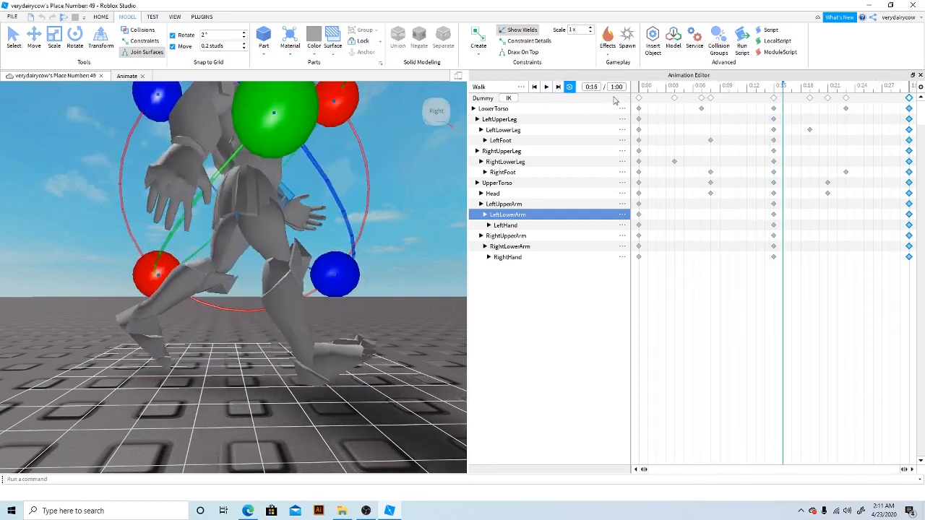
{"action": "left_click_drag", "start_coordinate": [646, 88], "coordinate": [860, 101]}
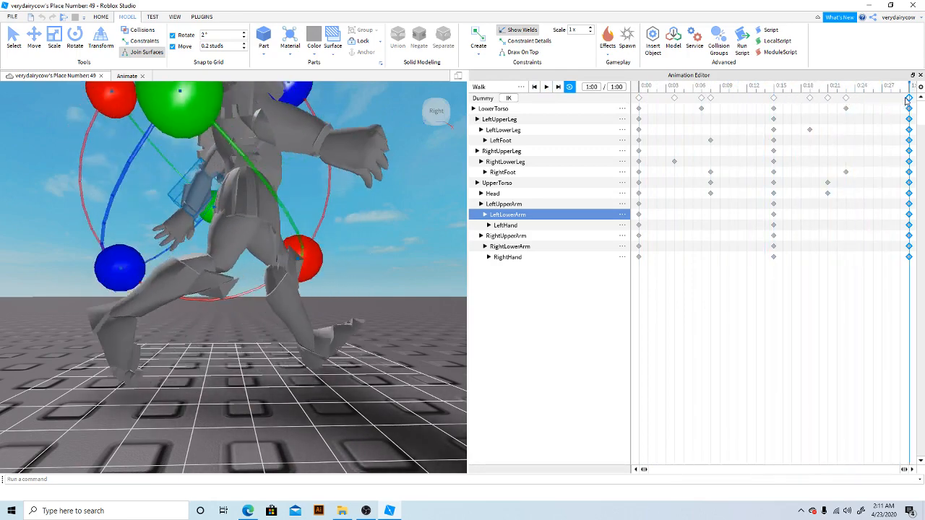
{"action": "left_click", "coordinate": [545, 88]}
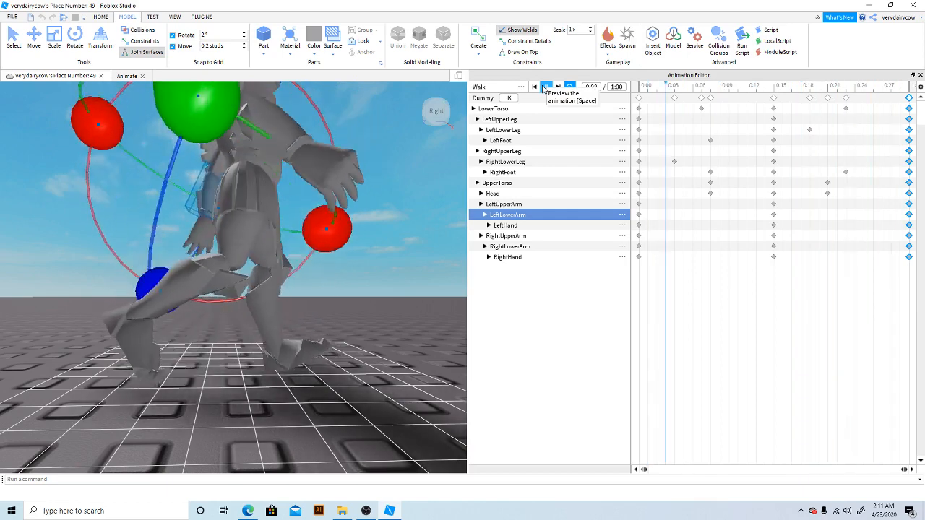
{"action": "left_click", "coordinate": [639, 87]}
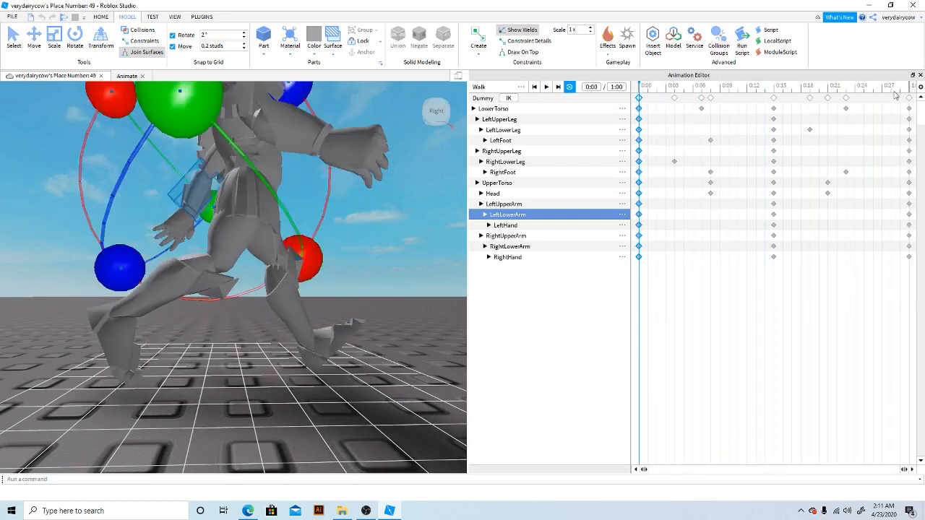
{"action": "left_click", "coordinate": [547, 87]}
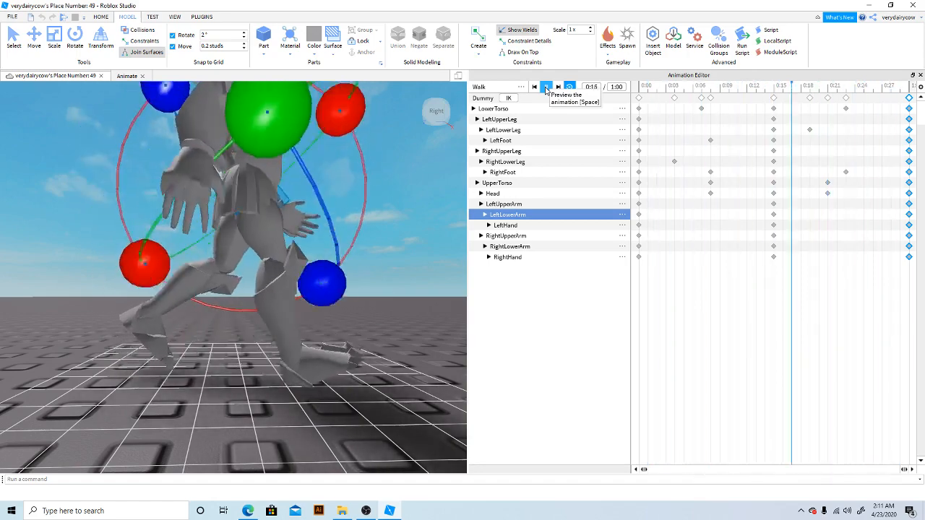
Step: Clear the body part selection and examine the looping arm motion from behind and from the right side
{"action": "left_click", "coordinate": [547, 87]}
{"action": "left_click", "coordinate": [380, 224]}
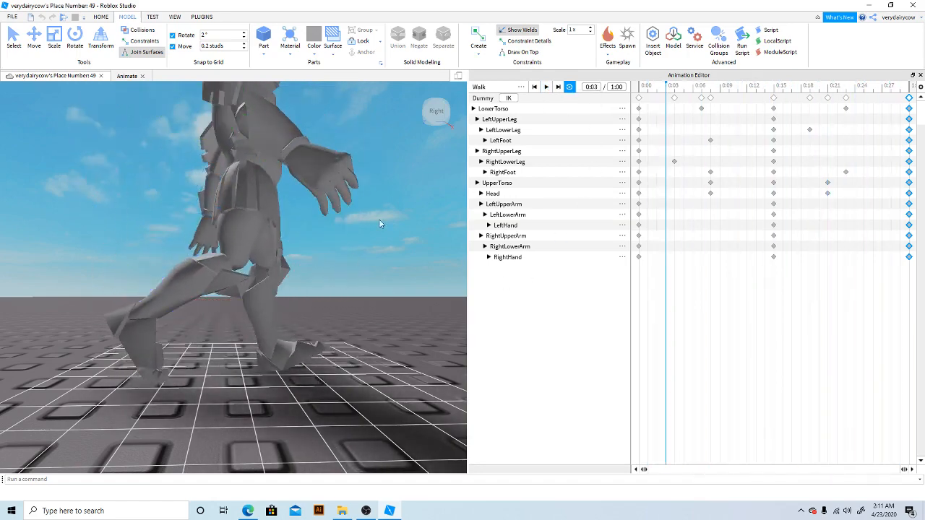
{"action": "left_click", "coordinate": [551, 87]}
{"action": "right_click_drag", "start_coordinate": [385, 170], "coordinate": [357, 185]}
{"action": "key", "text": "w"}
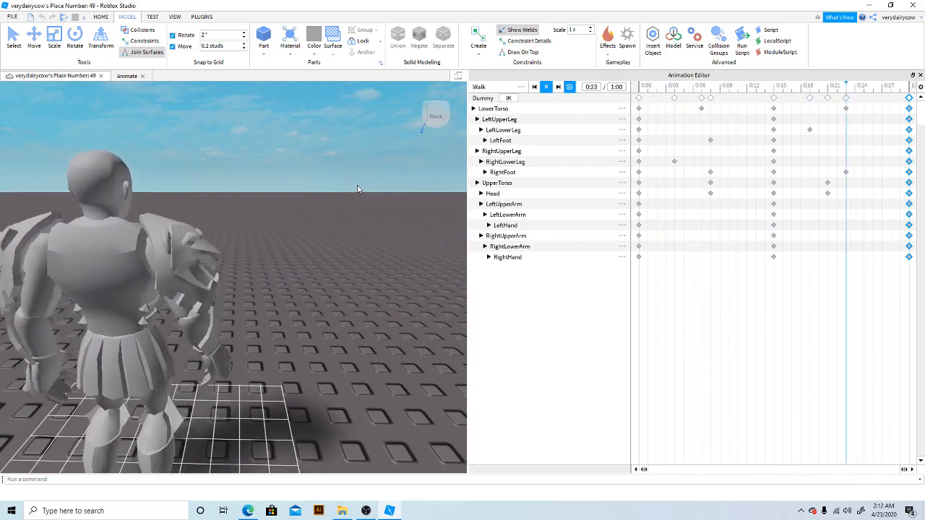
{"action": "key", "text": "d"}
{"action": "right_click_drag", "start_coordinate": [357, 185], "coordinate": [357, 185]}
{"action": "left_click", "coordinate": [546, 86]}
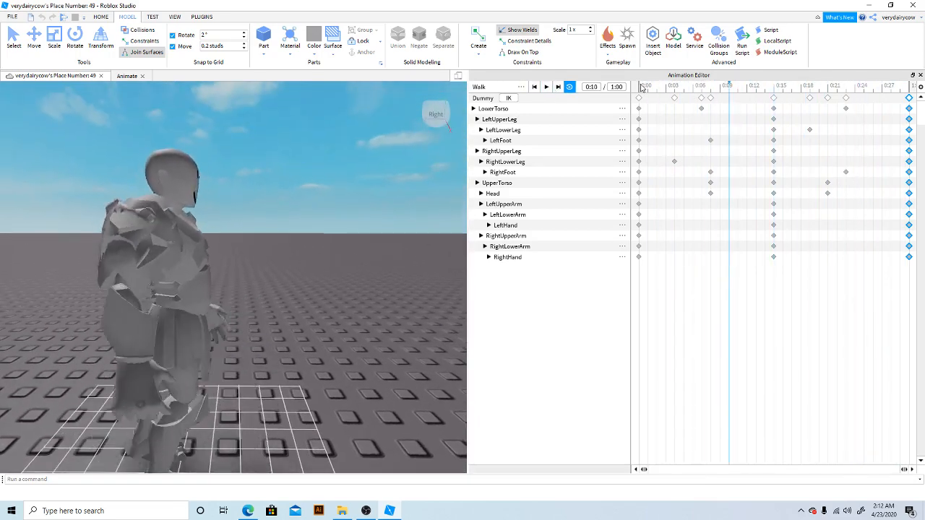
Step: Raise the RightLowerArm at 0:00 with a stronger elbow bend, then ease the bend back slightly
{"action": "left_click", "coordinate": [641, 87]}
{"action": "left_click", "coordinate": [222, 325]}
{"action": "left_click_drag", "start_coordinate": [284, 175], "coordinate": [215, 158]}
{"action": "left_click_drag", "start_coordinate": [262, 133], "coordinate": [283, 137]}
Step: Increase the elbow bend of the LeftLowerArm at 0:15
{"action": "left_click_drag", "start_coordinate": [673, 88], "coordinate": [774, 88]}
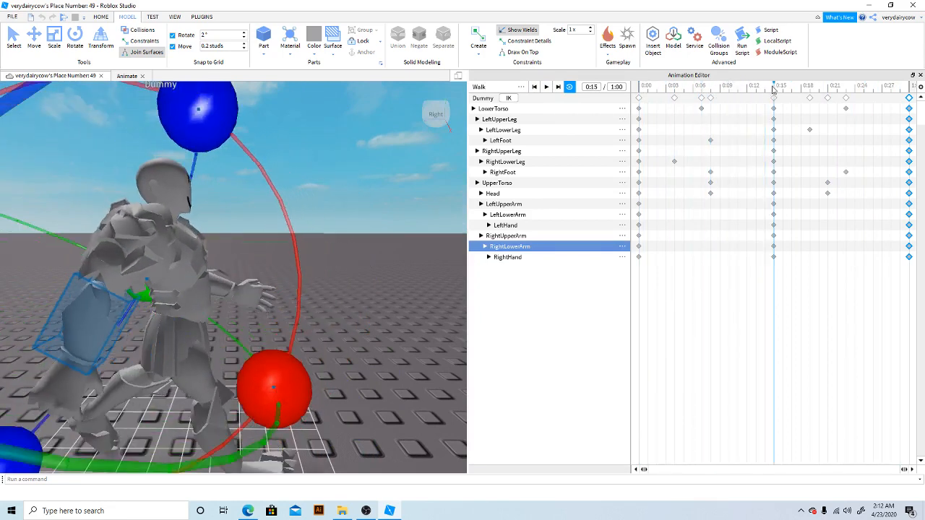
{"action": "left_click", "coordinate": [224, 288]}
{"action": "mouse_move", "coordinate": [273, 165]}
{"action": "left_mouse_down"}
{"action": "mouse_move", "coordinate": [267, 176]}
{"action": "mouse_move", "coordinate": [257, 171]}
{"action": "left_mouse_up"}
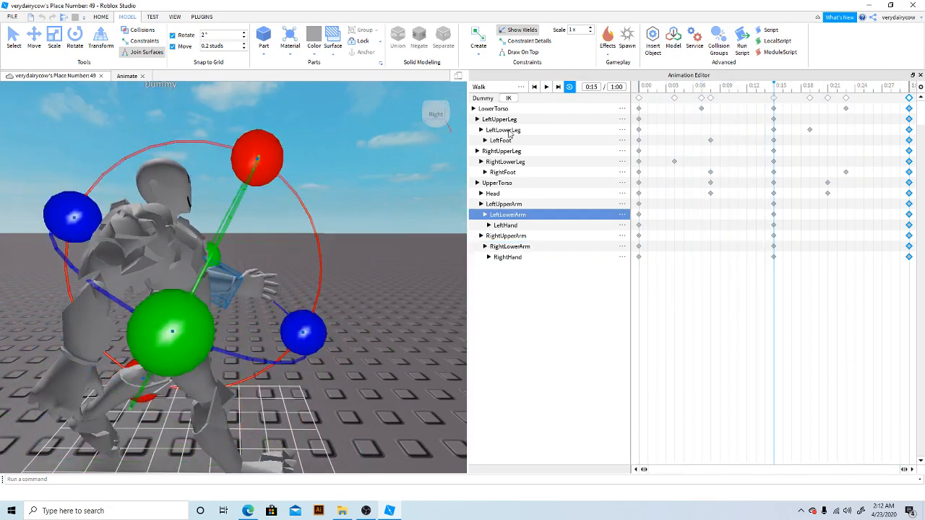
Step: Copy all 0:00 keyframes to 1:00 and preview the Walk animation from behind
{"action": "left_click", "coordinate": [640, 89]}
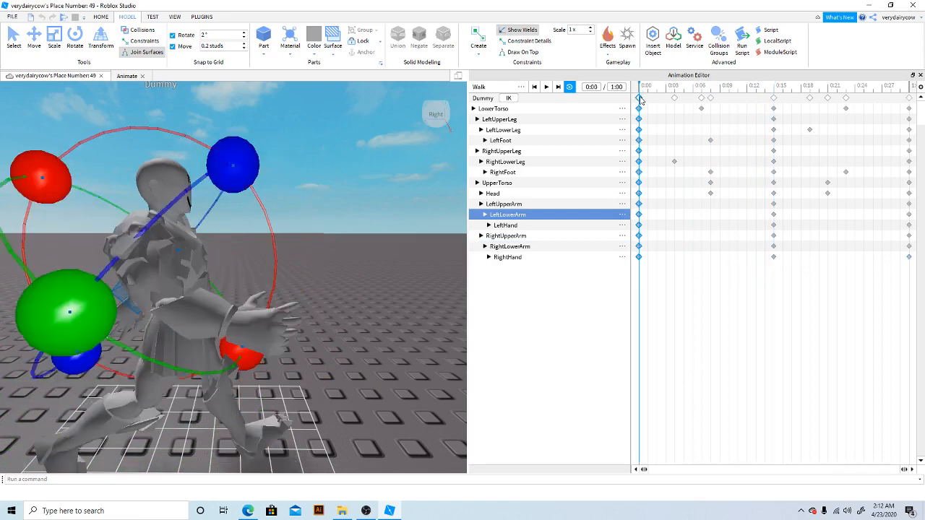
{"action": "left_click", "coordinate": [909, 87]}
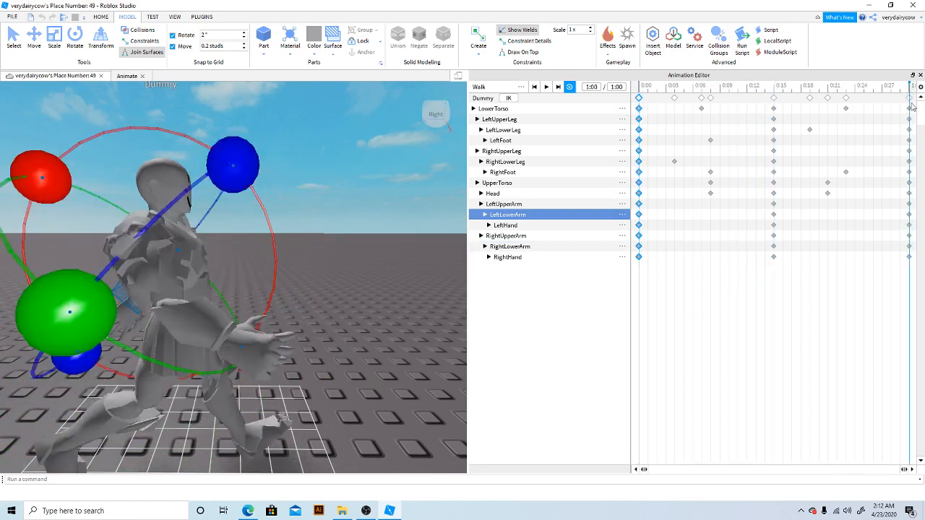
{"action": "left_click", "coordinate": [909, 98]}
{"action": "left_click", "coordinate": [547, 88]}
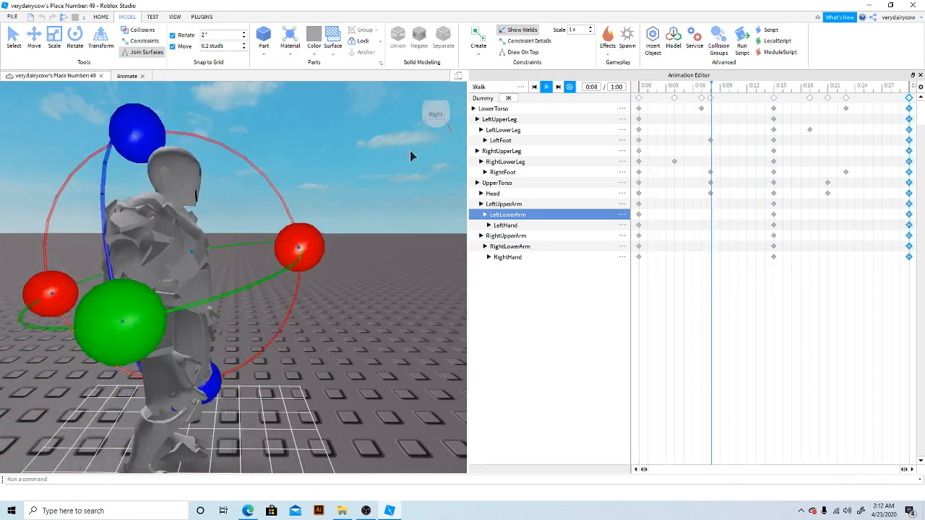
{"action": "right_click_drag", "start_coordinate": [362, 156], "coordinate": [362, 156]}
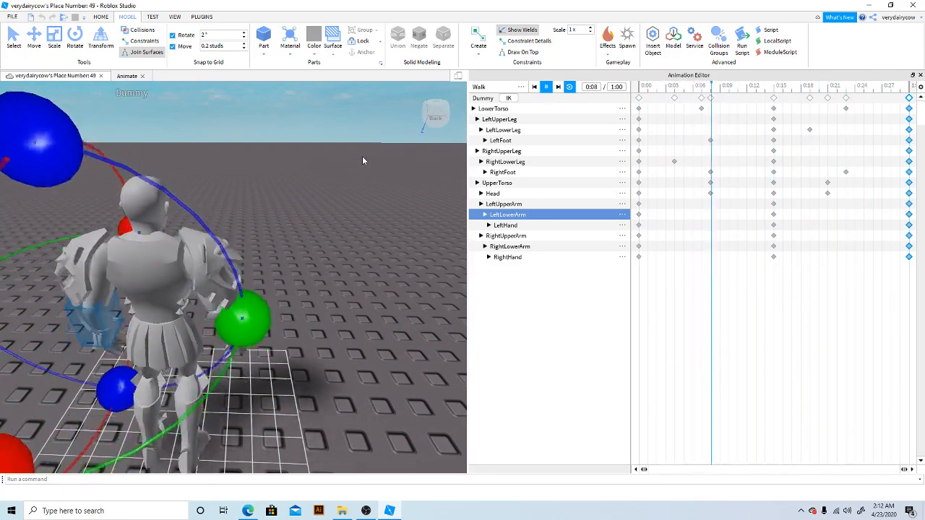
Step: Stop the preview and twist the RightUpperArm slightly about its own long axis at 0:00 and 0:15
{"action": "left_click", "coordinate": [547, 87]}
{"action": "left_click", "coordinate": [641, 87]}
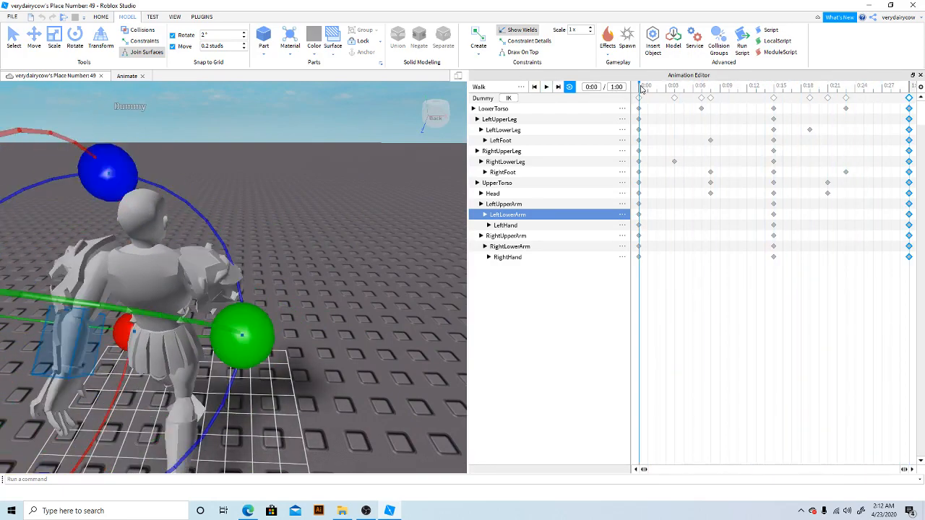
{"action": "left_click", "coordinate": [210, 266]}
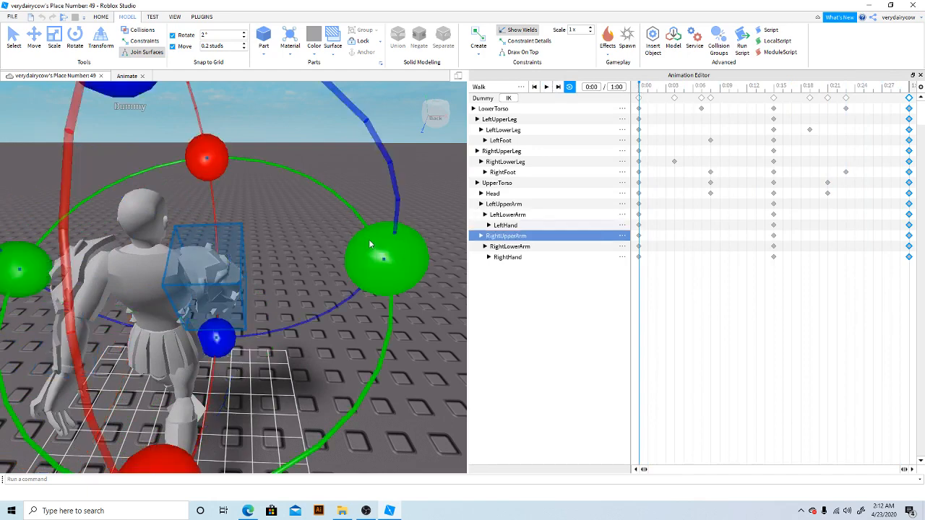
{"action": "left_click_drag", "start_coordinate": [372, 242], "coordinate": [374, 240]}
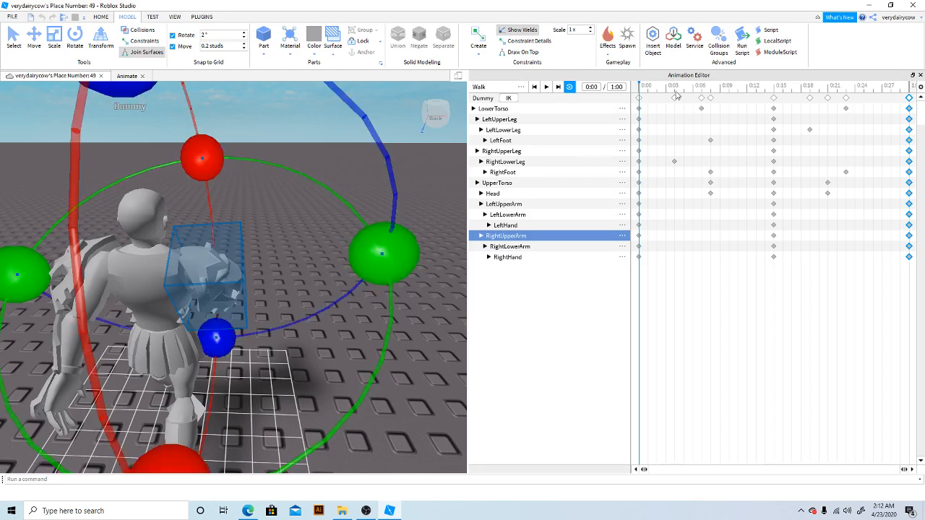
{"action": "left_click", "coordinate": [775, 88]}
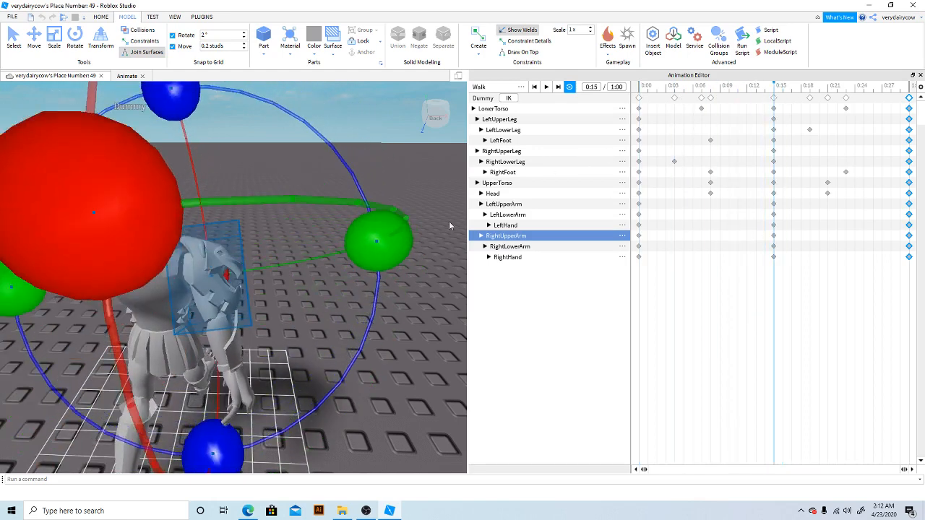
{"action": "left_click_drag", "start_coordinate": [379, 240], "coordinate": [387, 235]}
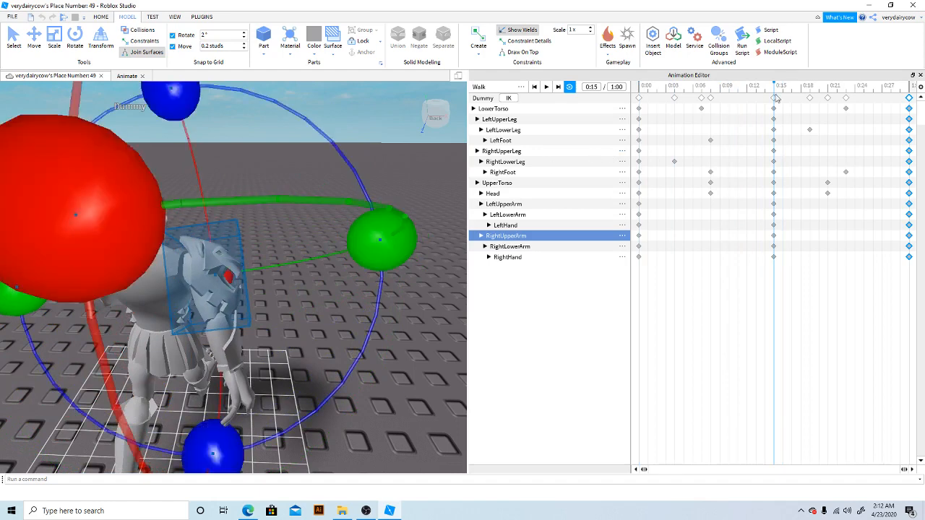
Step: Twist the LeftUpperArm slightly about its own long axis at 0:00 and 0:15, and preview the Walk animation
{"action": "left_click", "coordinate": [640, 88]}
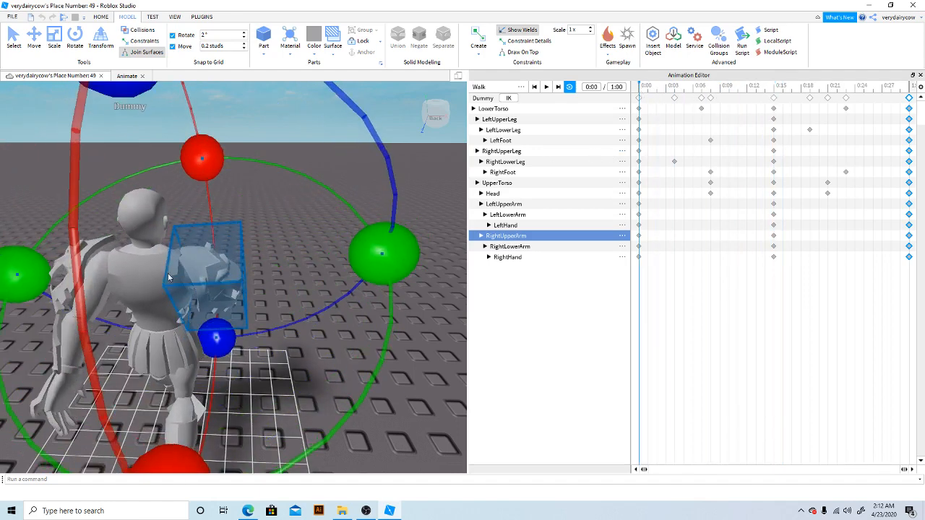
{"action": "left_click", "coordinate": [86, 286]}
{"action": "key", "text": "a"}
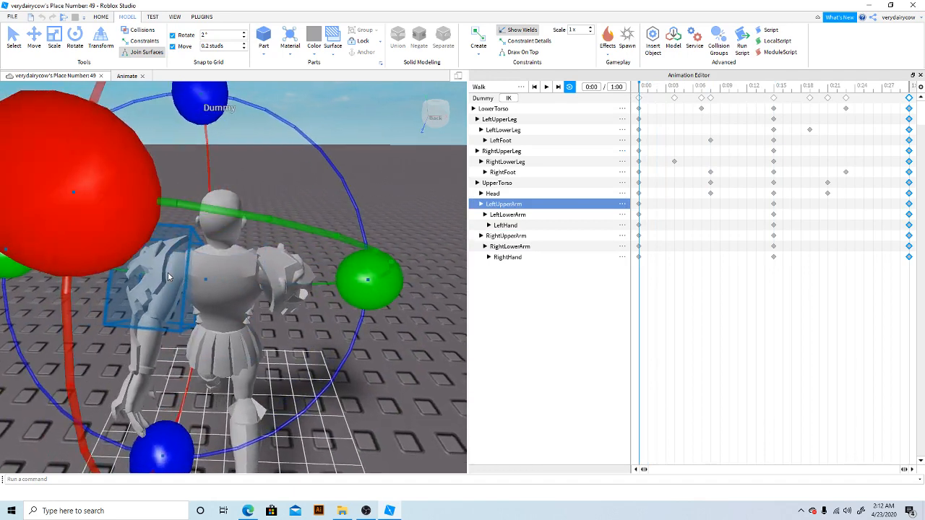
{"action": "left_click_drag", "start_coordinate": [364, 275], "coordinate": [389, 263]}
{"action": "left_click", "coordinate": [652, 92]}
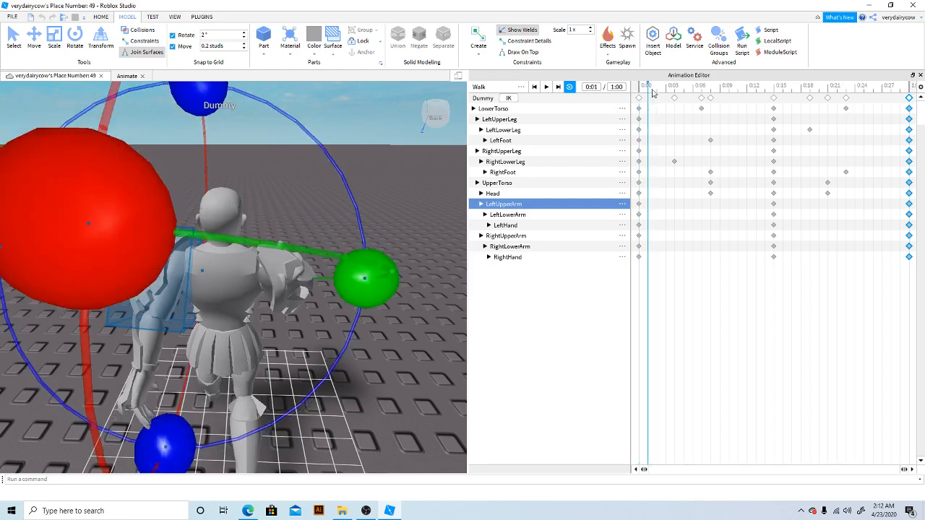
{"action": "left_click_drag", "start_coordinate": [652, 91], "coordinate": [773, 99]}
{"action": "left_click_drag", "start_coordinate": [381, 263], "coordinate": [403, 249]}
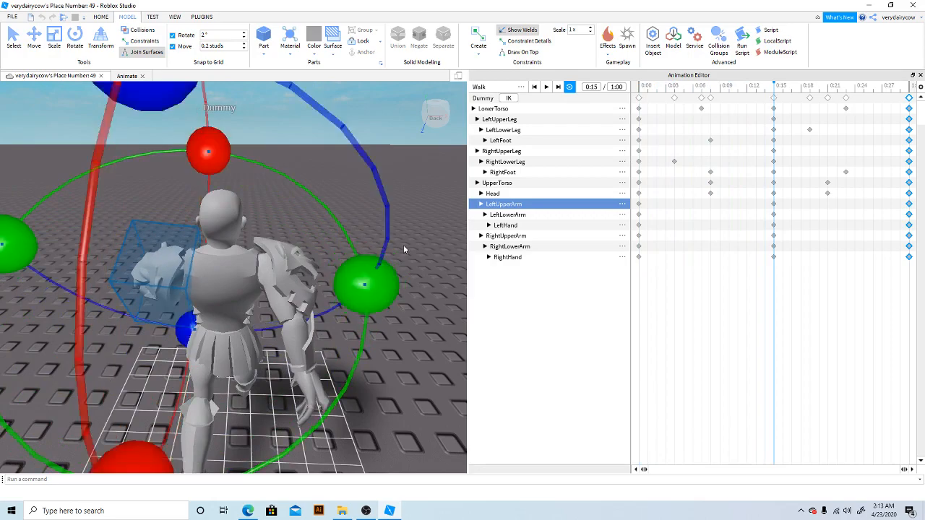
{"action": "left_click", "coordinate": [546, 87]}
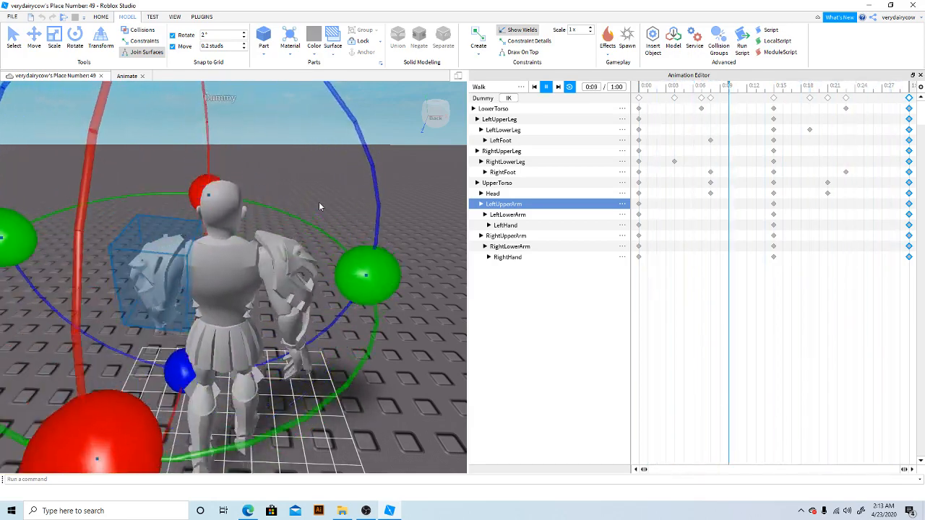
{"action": "left_click", "coordinate": [545, 87]}
Step: Twist the RightUpperLeg slightly about its own long axis at 0:00 and 0:15
{"action": "left_click", "coordinate": [638, 87]}
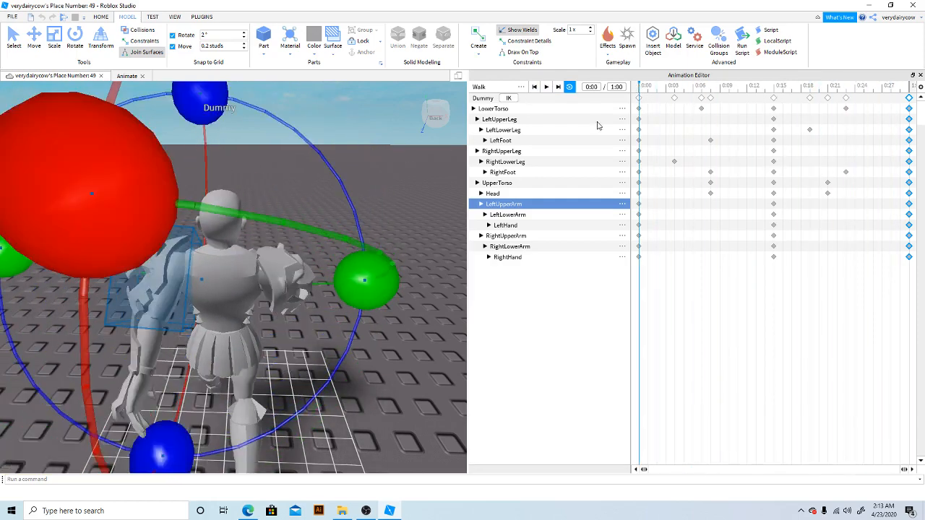
{"action": "left_click", "coordinate": [248, 386]}
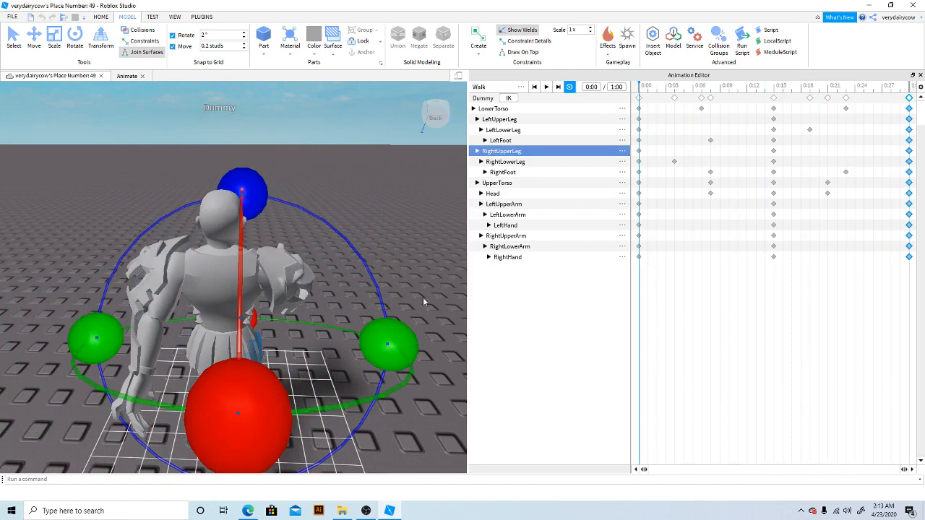
{"action": "left_click_drag", "start_coordinate": [401, 328], "coordinate": [403, 331]}
{"action": "left_click", "coordinate": [773, 89]}
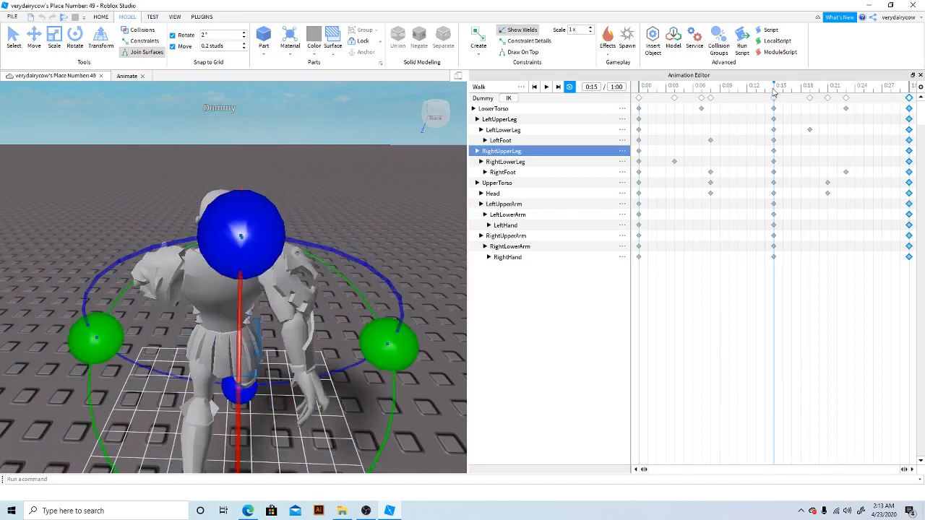
{"action": "left_click_drag", "start_coordinate": [368, 352], "coordinate": [377, 338]}
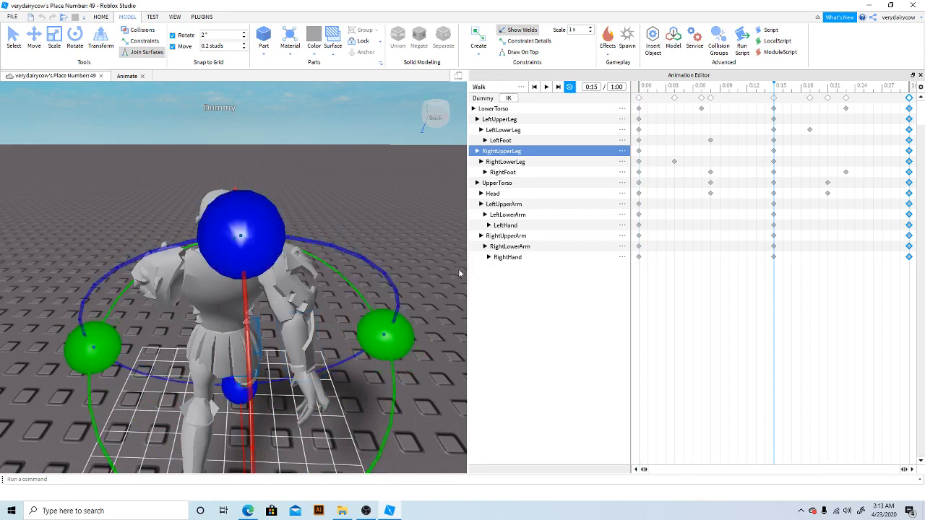
{"action": "left_click", "coordinate": [640, 89]}
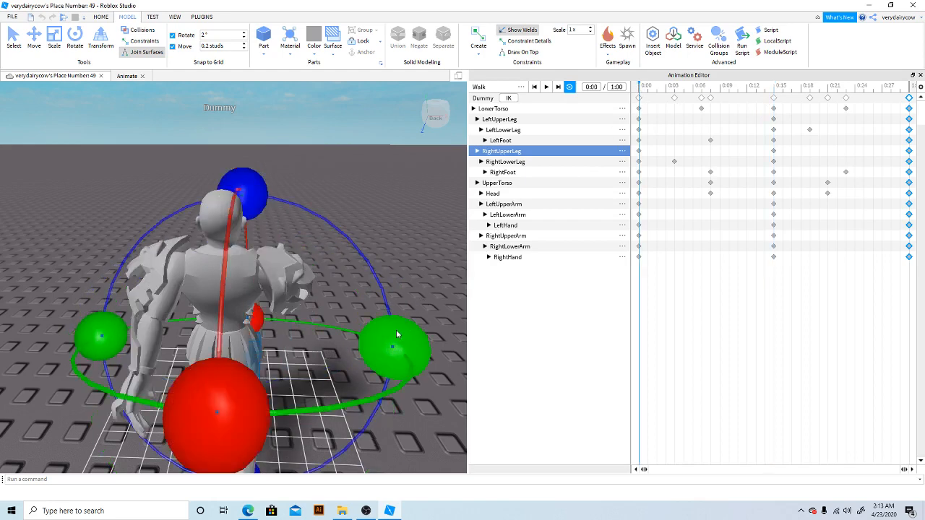
{"action": "left_click_drag", "start_coordinate": [396, 334], "coordinate": [400, 330]}
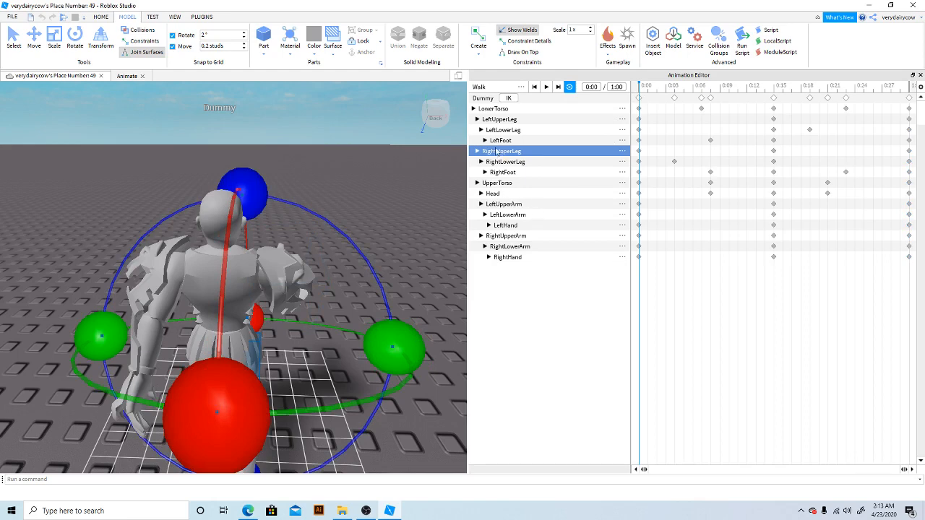
Step: Twist the LeftUpperLeg slightly about its own long axis at 0:00 and 0:15
{"action": "left_click", "coordinate": [499, 120]}
{"action": "left_click_drag", "start_coordinate": [363, 340], "coordinate": [455, 262]}
{"action": "left_click", "coordinate": [772, 94]}
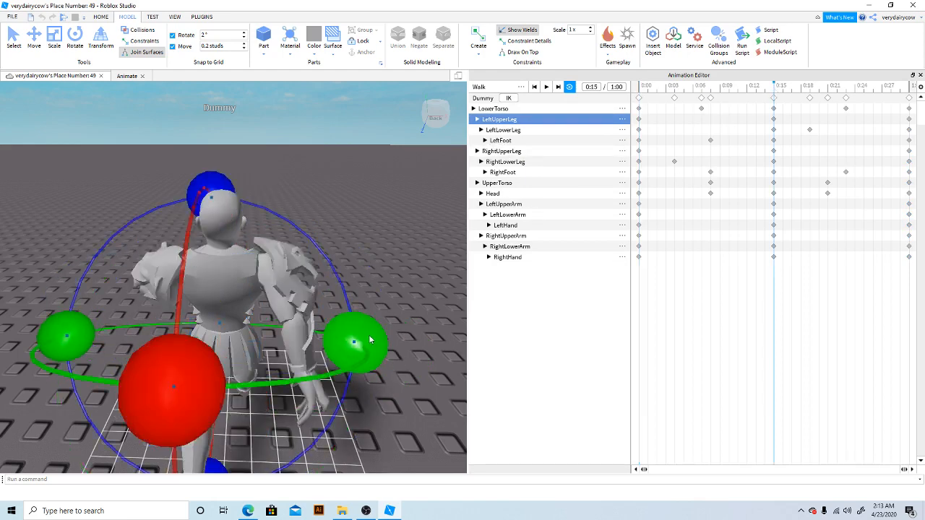
{"action": "left_click_drag", "start_coordinate": [369, 339], "coordinate": [373, 337]}
Step: Copy all 0:00 keyframes to 1:00 again, preview the Walk animation from behind, and stop the preview
{"action": "left_click", "coordinate": [640, 91]}
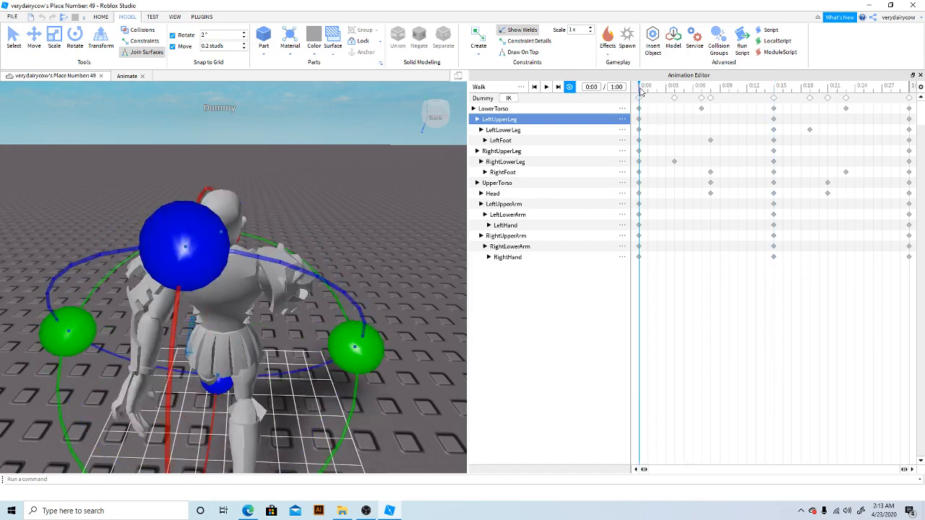
{"action": "left_click", "coordinate": [909, 90]}
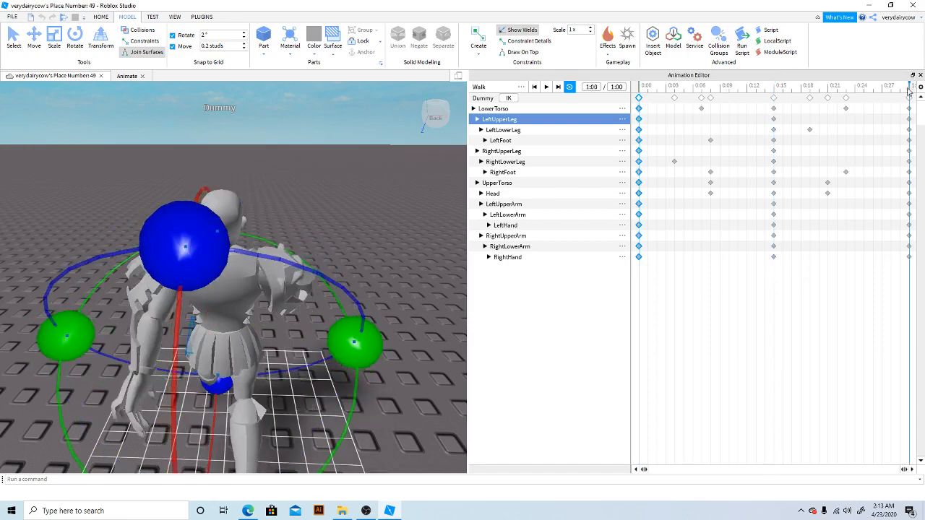
{"action": "left_click", "coordinate": [547, 87]}
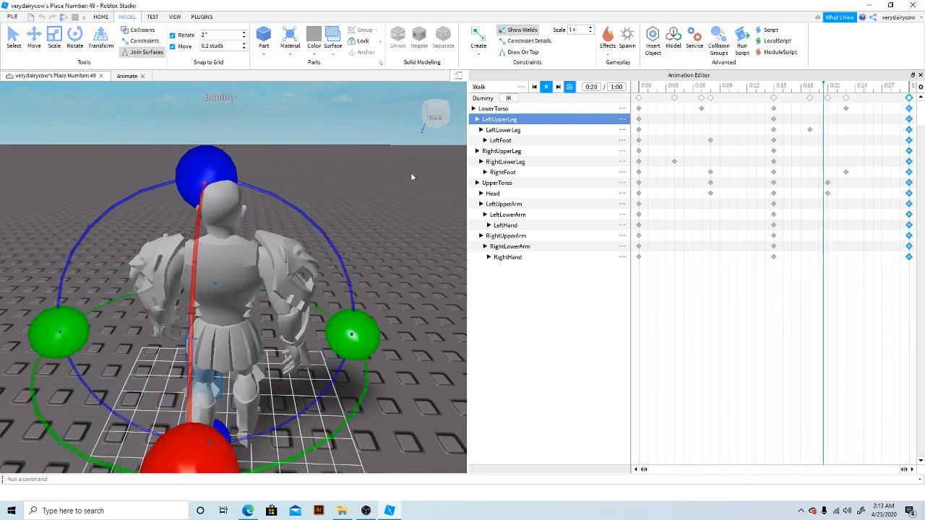
{"action": "scroll", "coordinate": [336, 206], "scroll_direction": "up", "scroll_amount": 5}
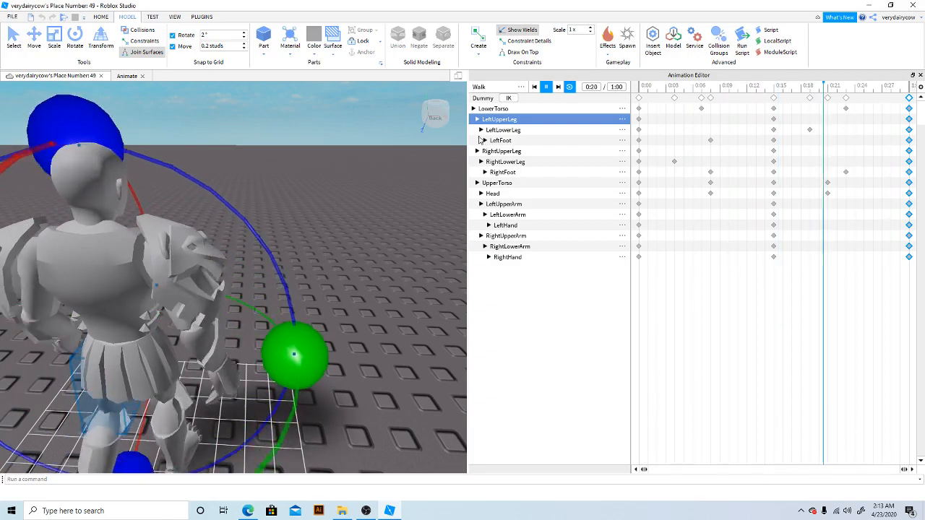
{"action": "key", "text": "space"}
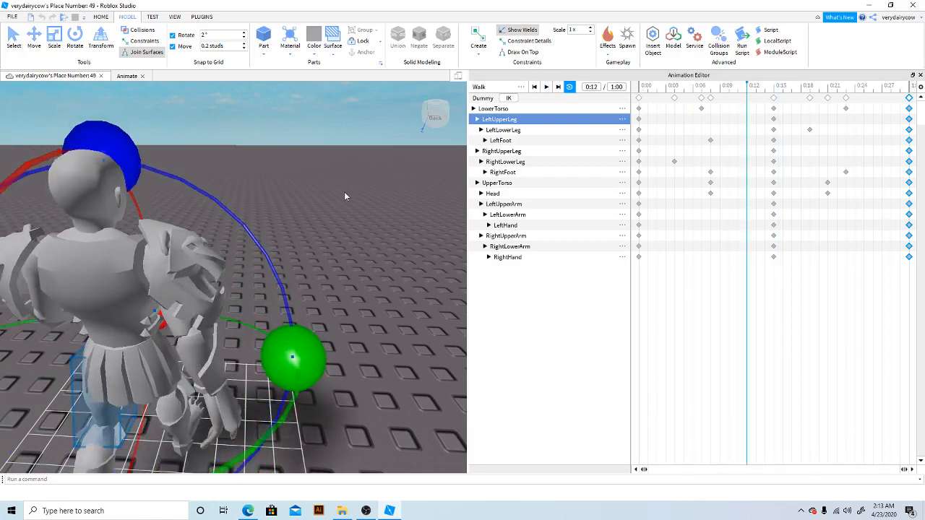
Step: Move the RightLowerLeg keyframe at 0:04 to 0:06 and preview the Walk animation from the rig's right side
{"action": "right_click_drag", "start_coordinate": [345, 193], "coordinate": [346, 193]}
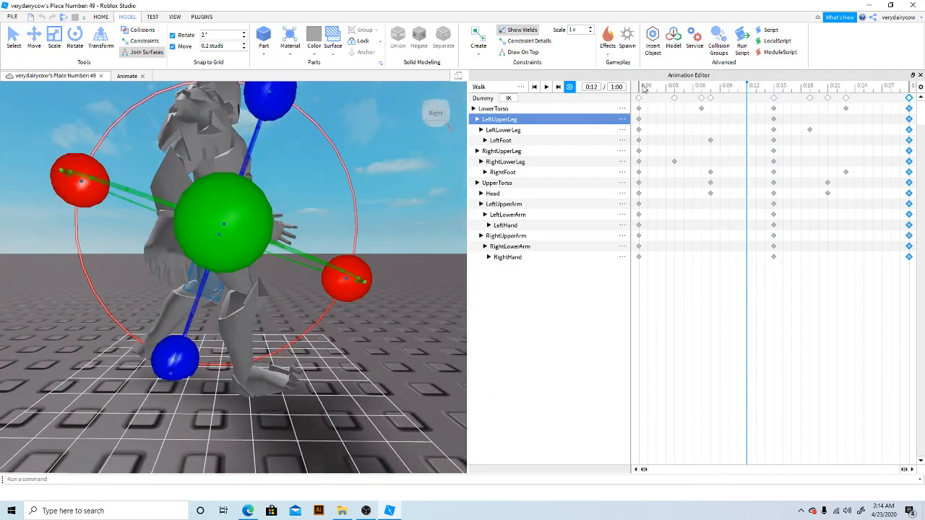
{"action": "left_click_drag", "start_coordinate": [642, 88], "coordinate": [735, 99]}
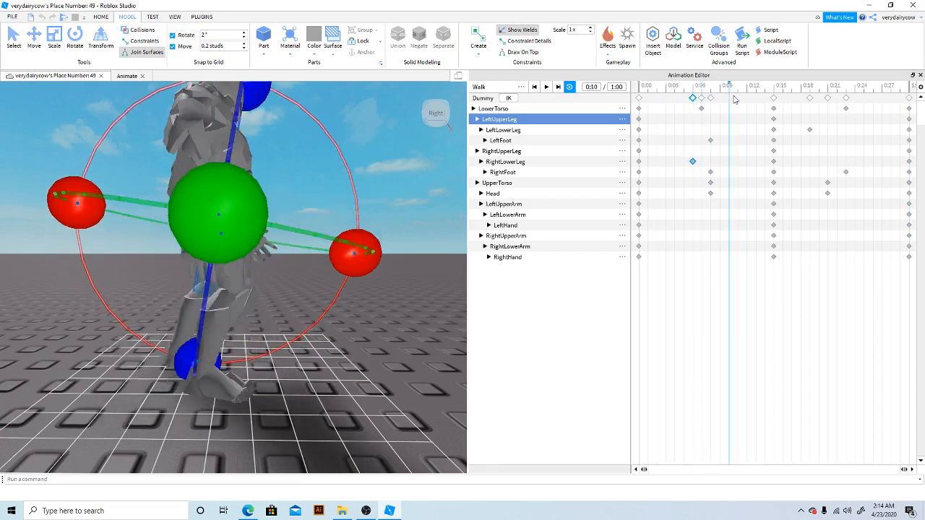
{"action": "left_click", "coordinate": [548, 87]}
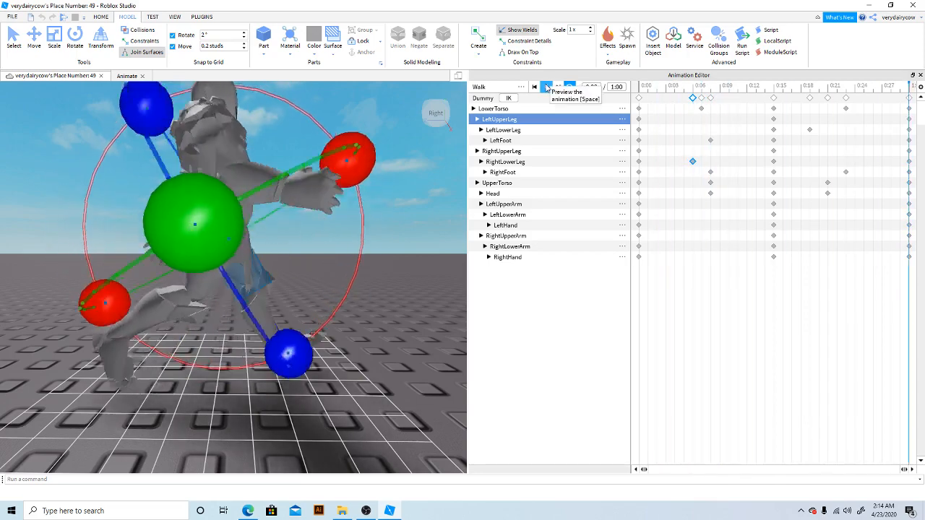
{"action": "left_click", "coordinate": [547, 88]}
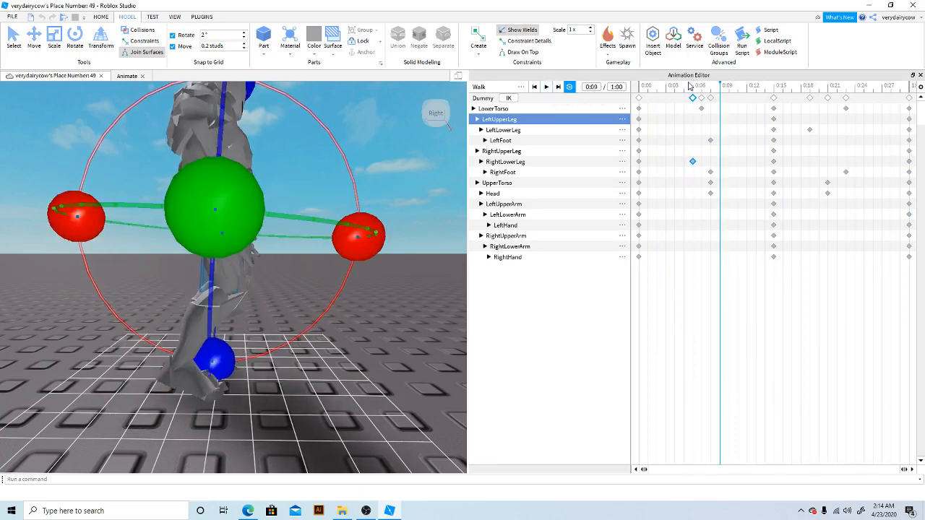
Step: Increase the knee bend of the RightLowerLeg slightly at 0:06 and preview the Walk animation
{"action": "mouse_move", "coordinate": [687, 87]}
{"action": "left_mouse_down"}
{"action": "mouse_move", "coordinate": [640, 91]}
{"action": "mouse_move", "coordinate": [693, 99]}
{"action": "left_mouse_up"}
{"action": "left_click_drag", "start_coordinate": [374, 196], "coordinate": [377, 216]}
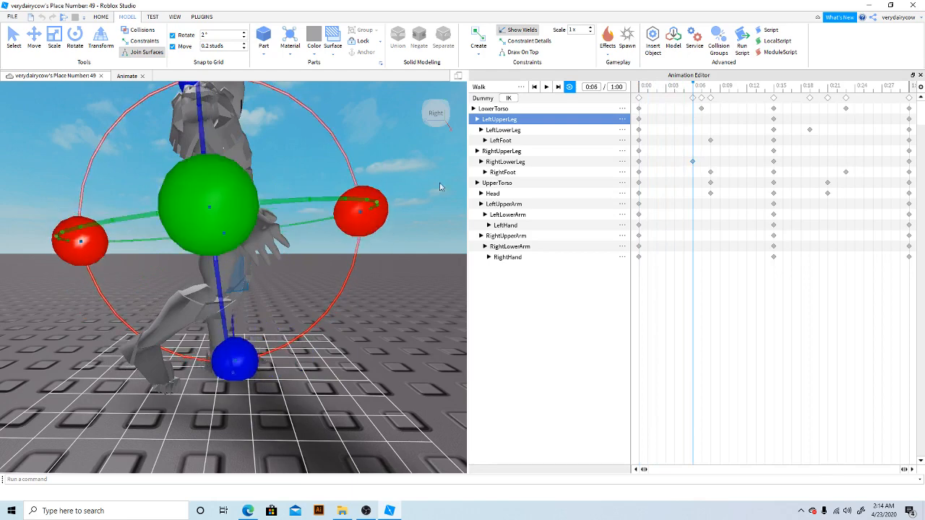
{"action": "left_click", "coordinate": [303, 242]}
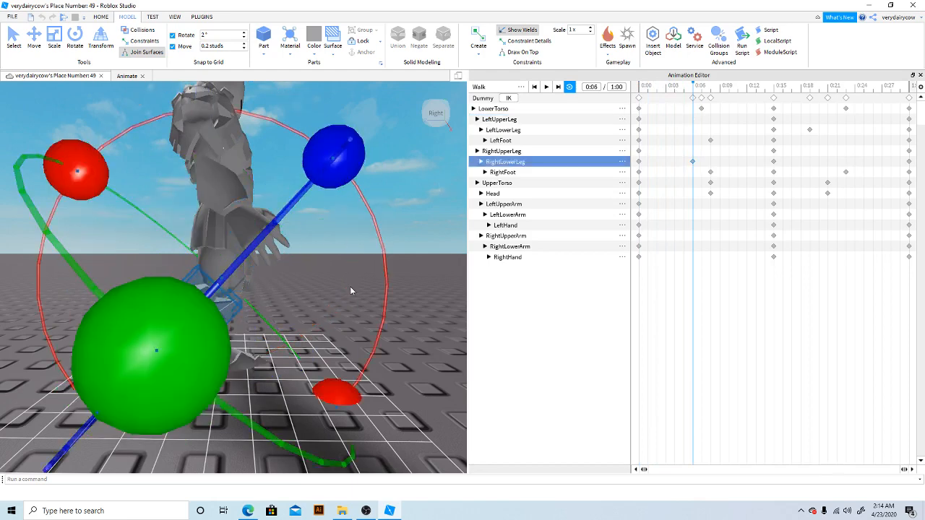
{"action": "left_click_drag", "start_coordinate": [333, 384], "coordinate": [323, 395]}
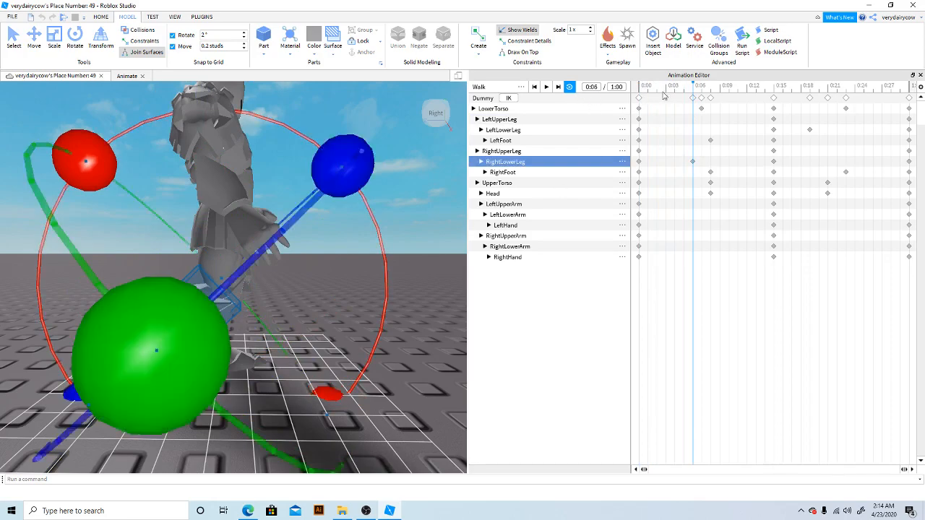
{"action": "left_click", "coordinate": [641, 90]}
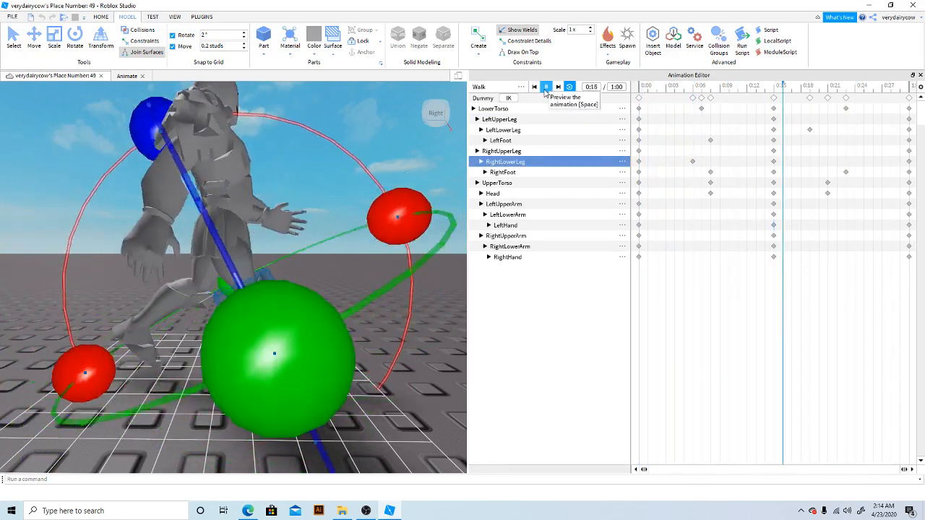
{"action": "left_click", "coordinate": [547, 86]}
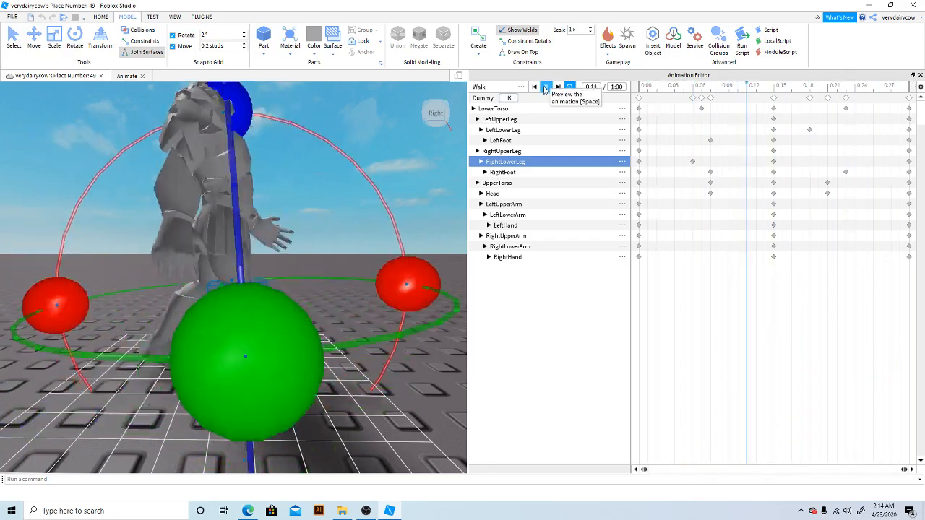
{"action": "left_click", "coordinate": [545, 86]}
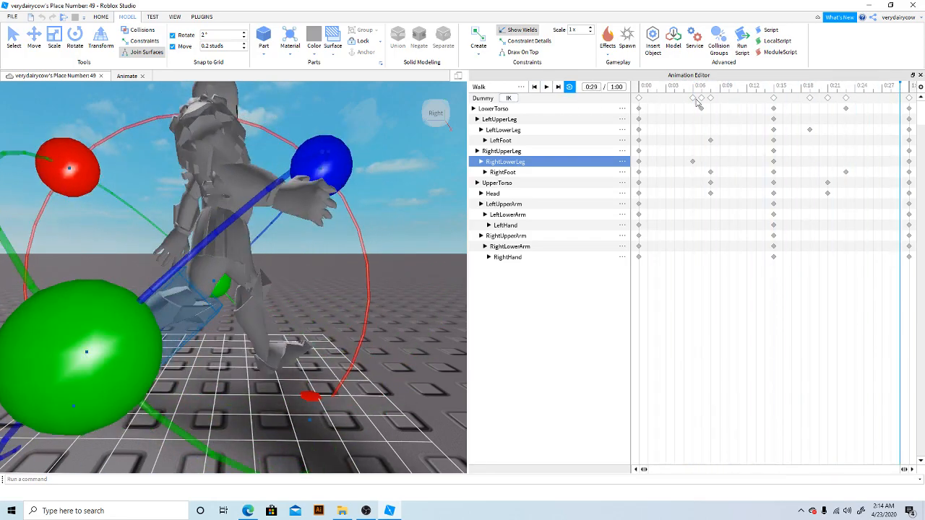
Step: Move the RightLowerLeg keyframe at 0:06 earlier, trying 0:05 and settling on 0:04, and preview the motion
{"action": "left_click", "coordinate": [546, 87]}
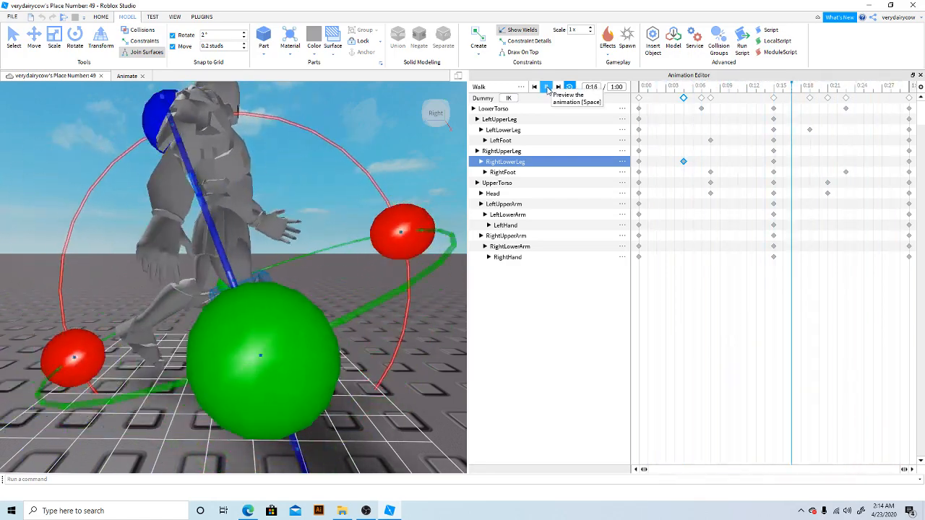
{"action": "left_click", "coordinate": [547, 87]}
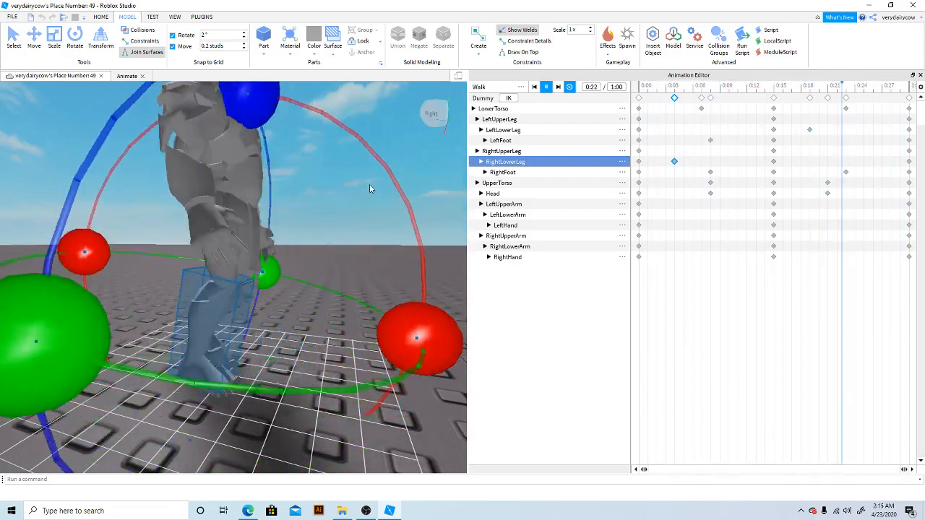
{"action": "left_click", "coordinate": [547, 88]}
Step: Increase the knee bend of the RightLowerLeg with a new keyframe at 0:26 and preview the Walk animation
{"action": "left_click", "coordinate": [676, 87]}
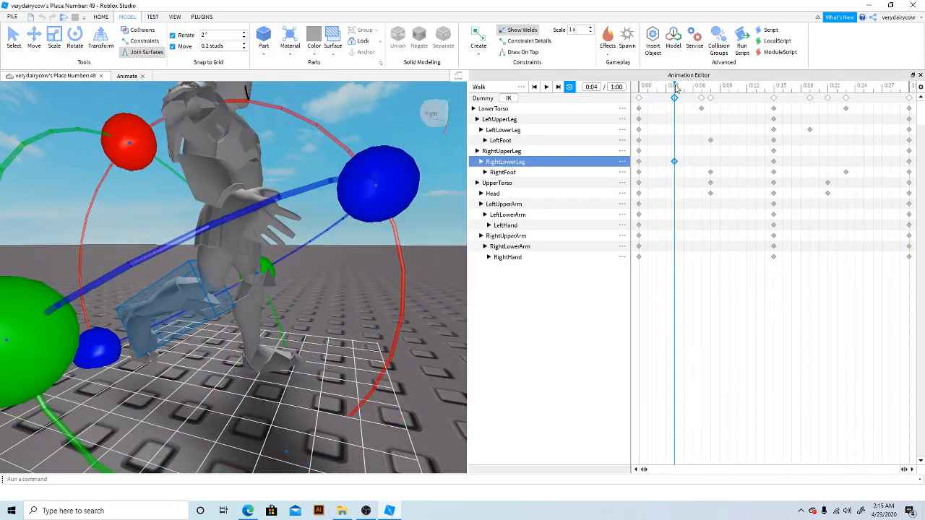
{"action": "left_click_drag", "start_coordinate": [677, 88], "coordinate": [874, 109]}
{"action": "left_click_drag", "start_coordinate": [363, 399], "coordinate": [330, 418]}
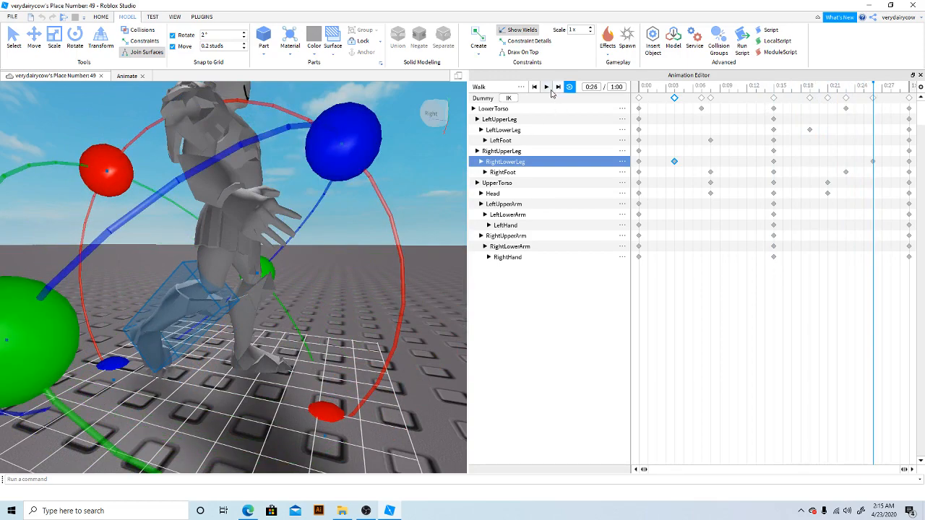
{"action": "left_click", "coordinate": [547, 87]}
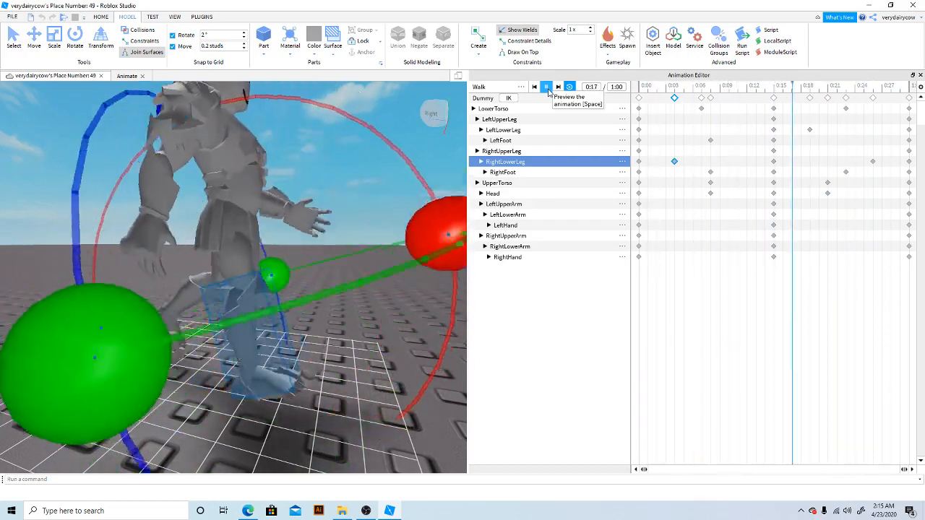
{"action": "left_click", "coordinate": [546, 87]}
Step: Increase the knee bend of the LeftLowerLeg slightly at 0:19, working from the rig's left side
{"action": "right_click_drag", "start_coordinate": [333, 238], "coordinate": [334, 241]}
{"action": "key", "text": "w"}
{"action": "key", "text": "s"}
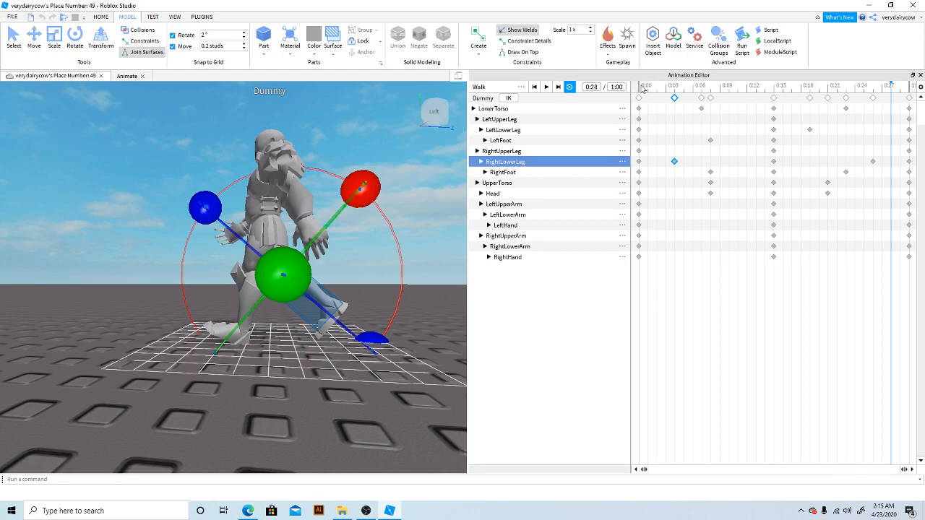
{"action": "left_click_drag", "start_coordinate": [643, 87], "coordinate": [752, 81]}
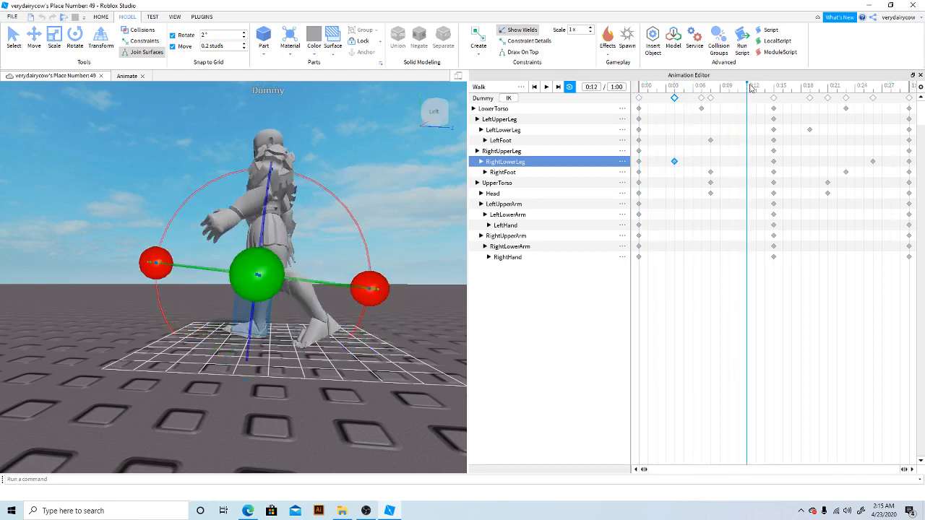
{"action": "left_click_drag", "start_coordinate": [753, 87], "coordinate": [809, 92]}
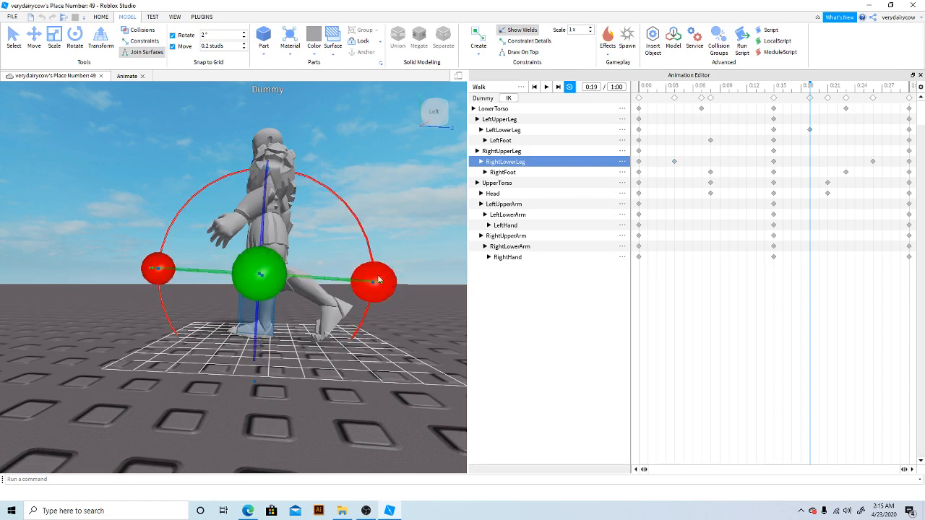
{"action": "left_click", "coordinate": [314, 296]}
{"action": "left_click_drag", "start_coordinate": [361, 185], "coordinate": [346, 170]}
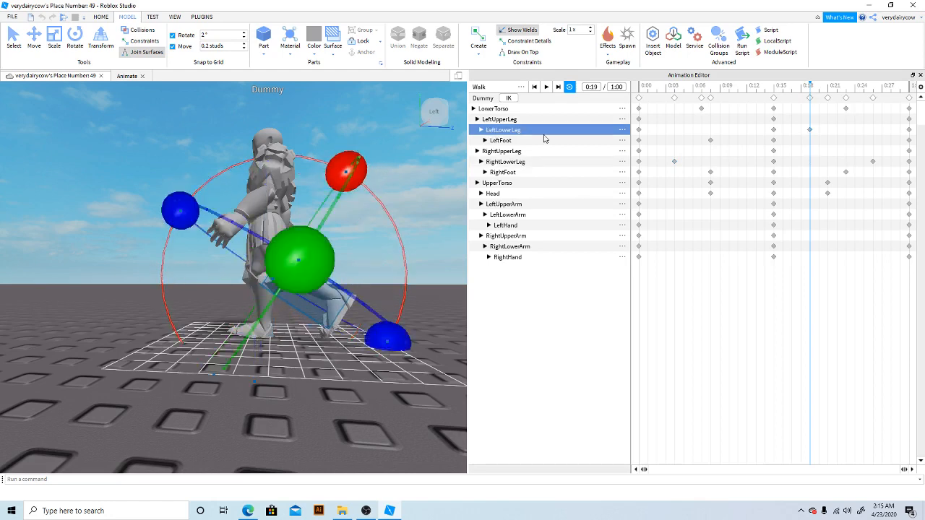
Step: Preview the Walk animation from the rig's left side and scrub through to 0:15 to check the leg poses
{"action": "left_click", "coordinate": [548, 88]}
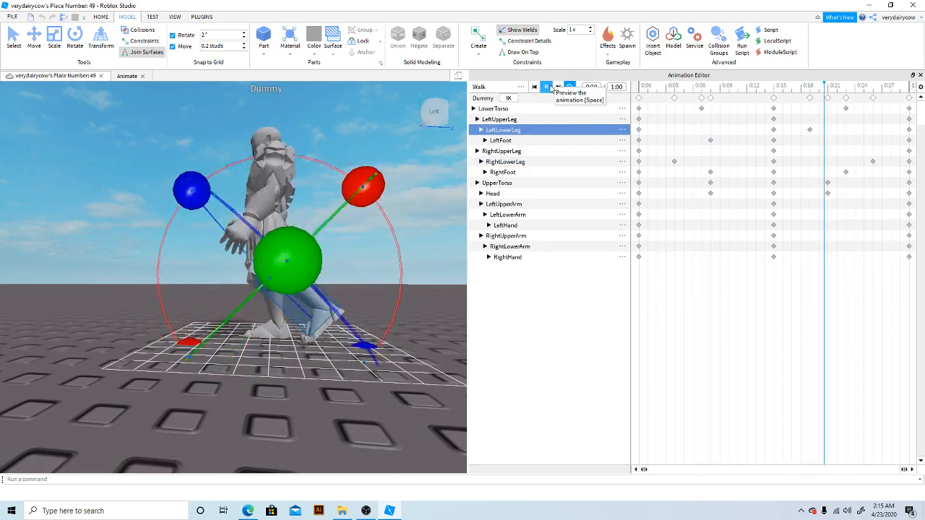
{"action": "left_click", "coordinate": [548, 88]}
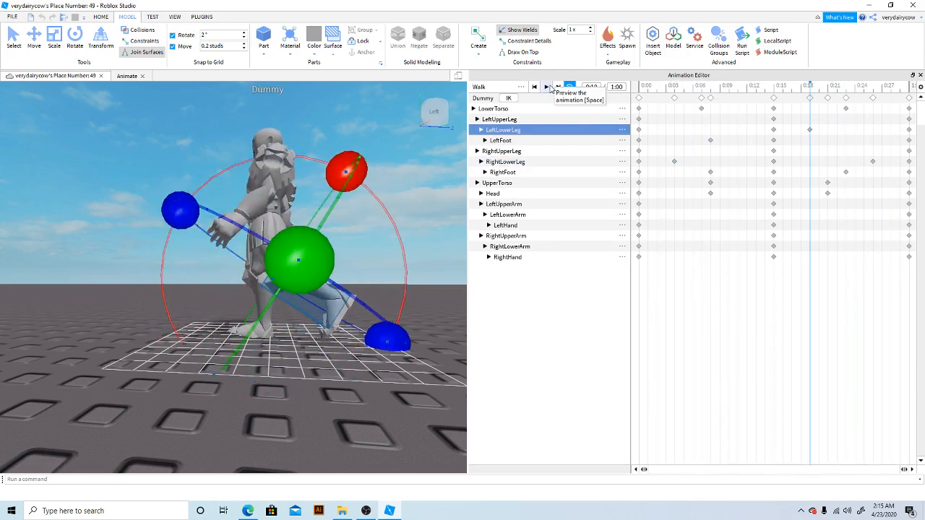
{"action": "left_click_drag", "start_coordinate": [795, 87], "coordinate": [871, 116]}
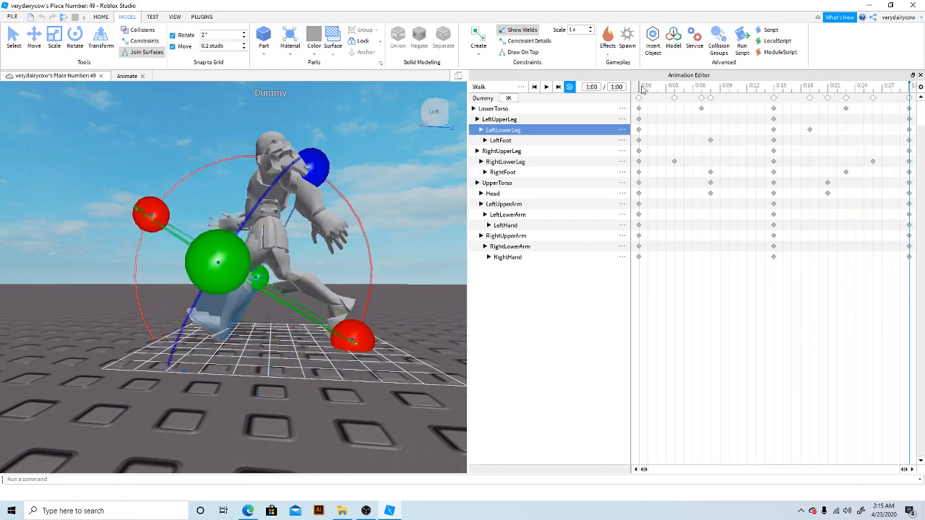
{"action": "left_click_drag", "start_coordinate": [651, 89], "coordinate": [777, 110]}
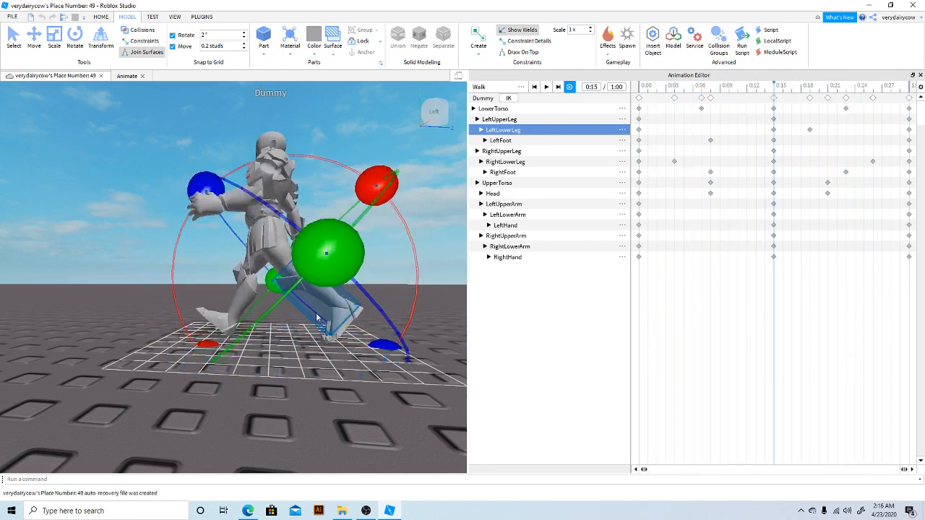
Step: Scrub the Walk animation to 0:12 and add a LeftLowerLeg keyframe there with slightly more knee bend
{"action": "left_click", "coordinate": [344, 333]}
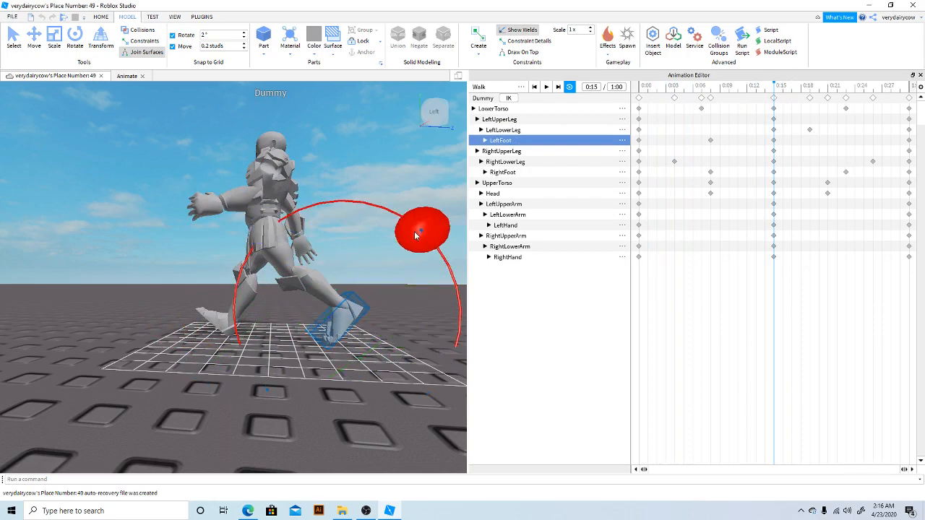
{"action": "left_click", "coordinate": [546, 87]}
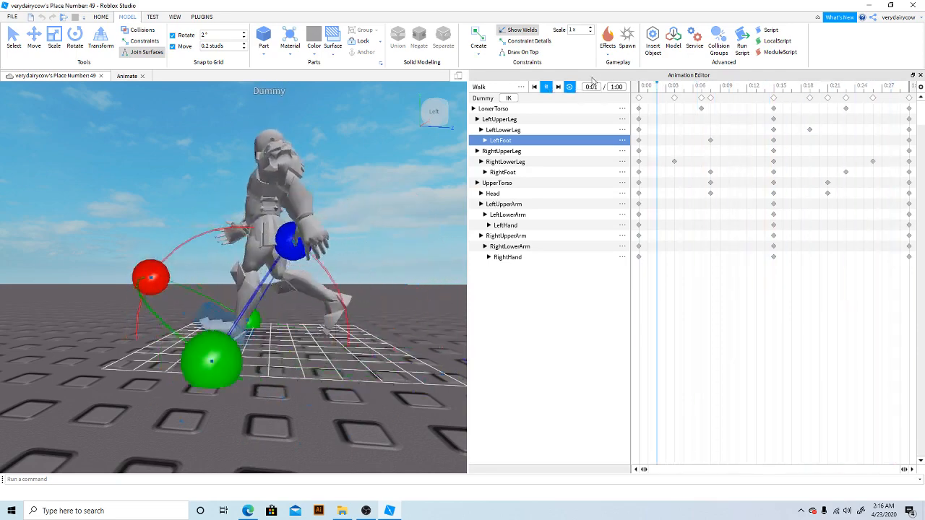
{"action": "left_click", "coordinate": [654, 88]}
{"action": "left_click_drag", "start_coordinate": [654, 88], "coordinate": [748, 90]}
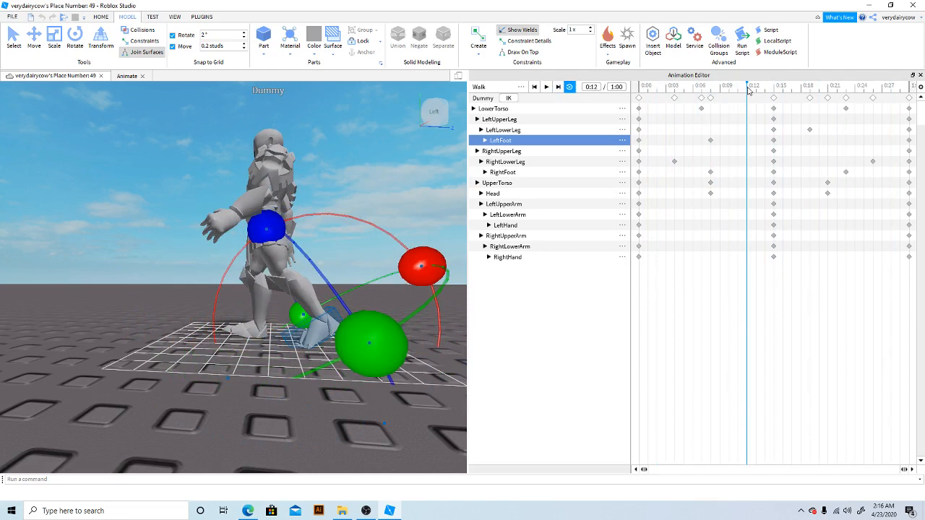
{"action": "left_click", "coordinate": [299, 296]}
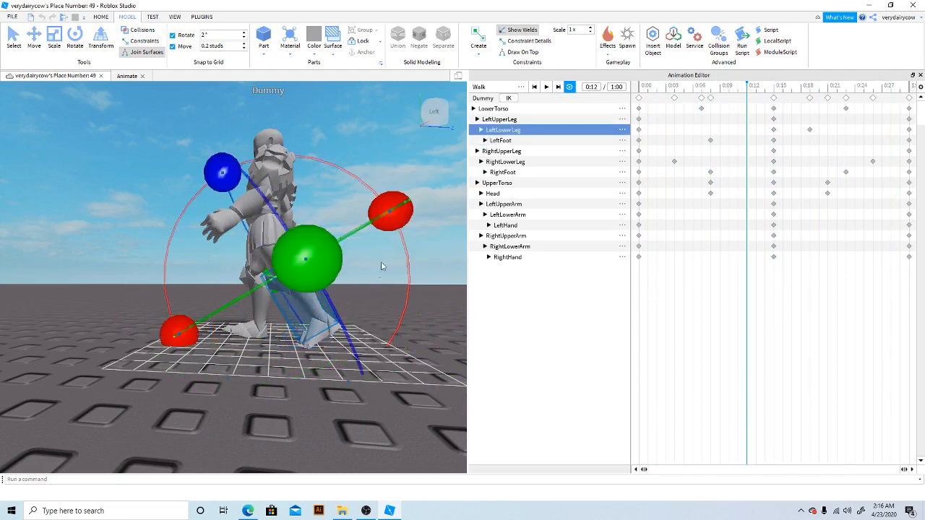
{"action": "left_click_drag", "start_coordinate": [404, 224], "coordinate": [396, 198]}
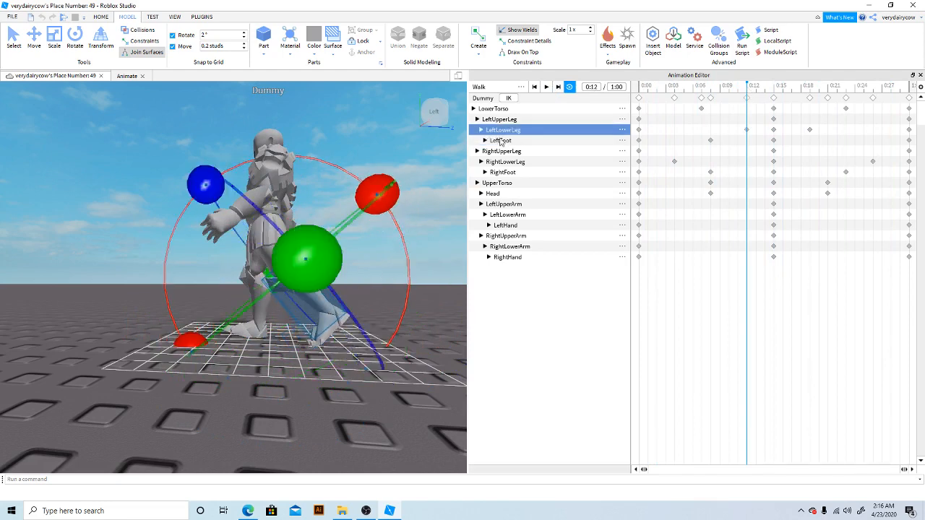
Step: Preview the Walk animation from farther away at the front of the rig to check the new left knee bend
{"action": "left_click", "coordinate": [547, 87]}
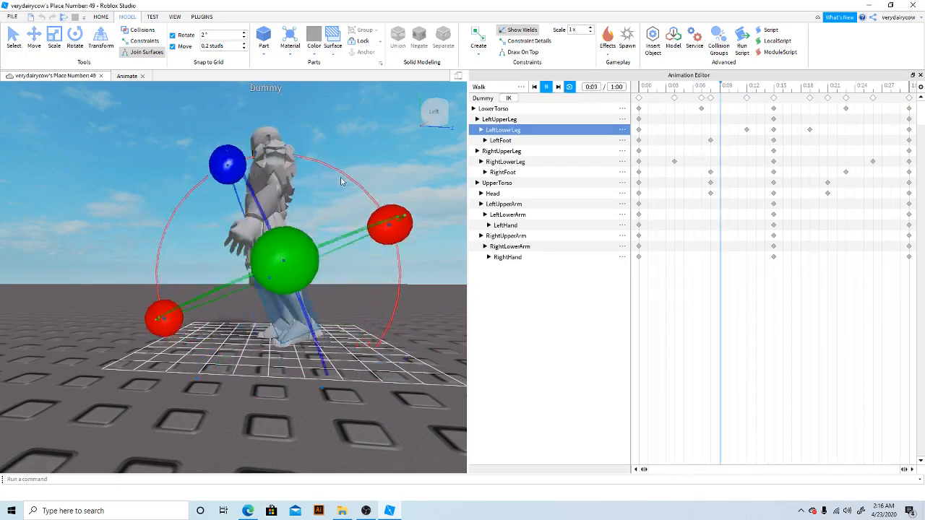
{"action": "right_click_drag", "start_coordinate": [341, 181], "coordinate": [341, 182]}
{"action": "key", "text": "s"}
{"action": "key", "text": "d"}
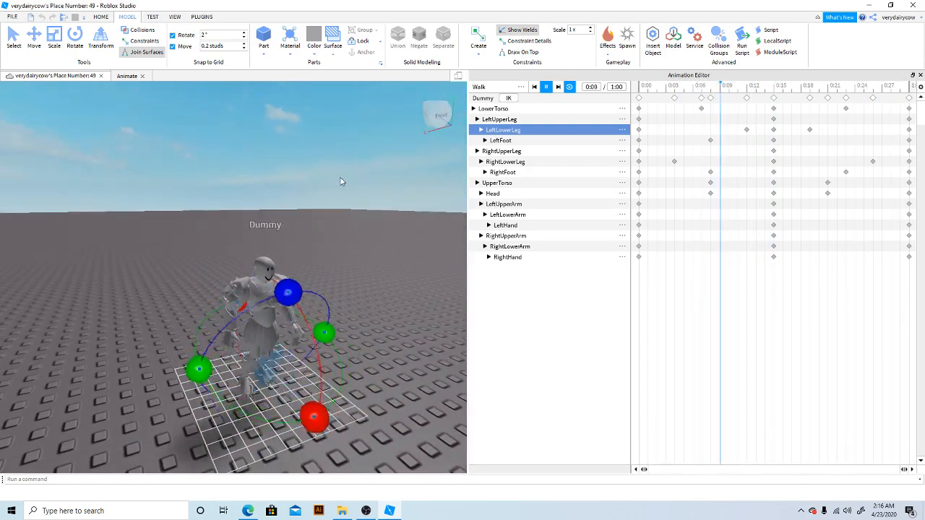
Step: Lean the UpperTorso slightly forward at 0:00 and tilt it slightly backward at 0:15
{"action": "left_click", "coordinate": [643, 91]}
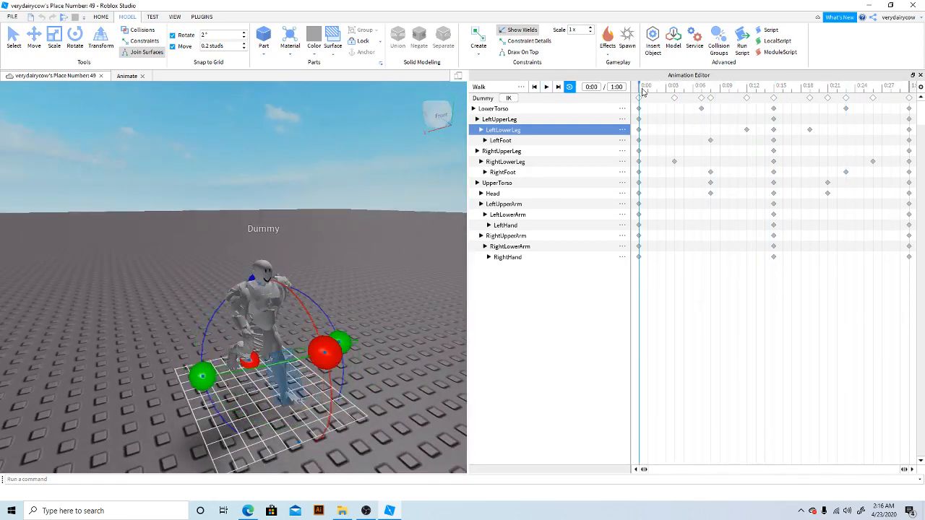
{"action": "left_click", "coordinate": [275, 297]}
{"action": "key", "text": "f"}
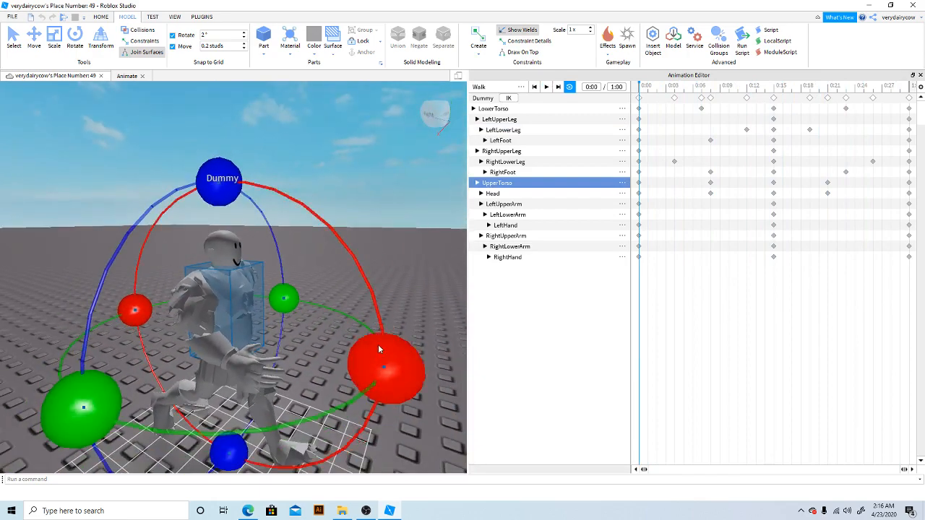
{"action": "left_click_drag", "start_coordinate": [378, 346], "coordinate": [379, 353]}
{"action": "left_click_drag", "start_coordinate": [692, 90], "coordinate": [774, 90]}
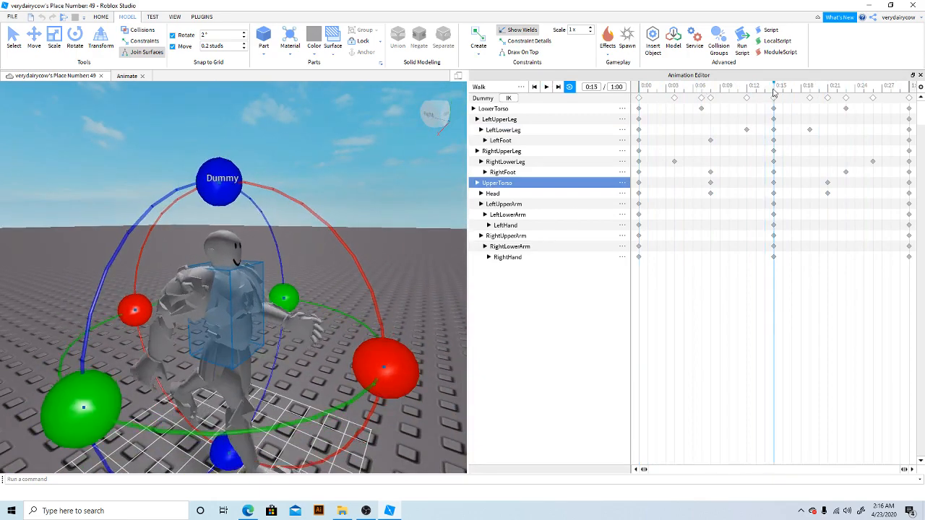
{"action": "left_click_drag", "start_coordinate": [373, 355], "coordinate": [377, 348]}
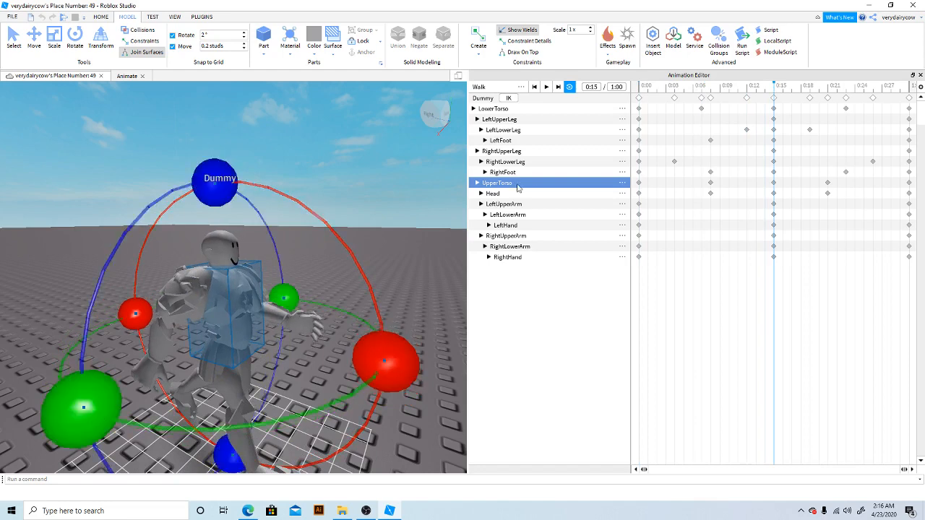
Step: Copy all the 0:00 keyframes and paste them at 1:00 to match the end pose to the start
{"action": "left_click", "coordinate": [643, 88]}
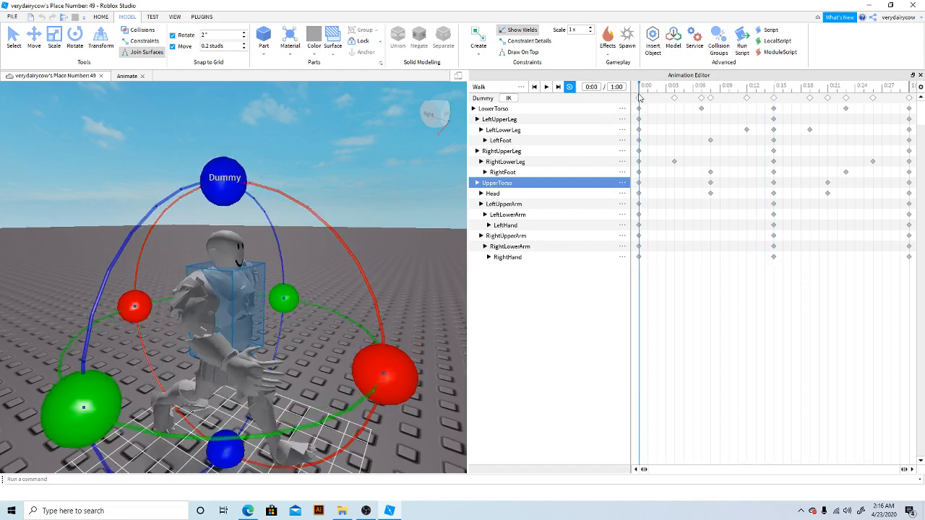
{"action": "left_click", "coordinate": [910, 88]}
{"action": "key", "text": "ctrl+v"}
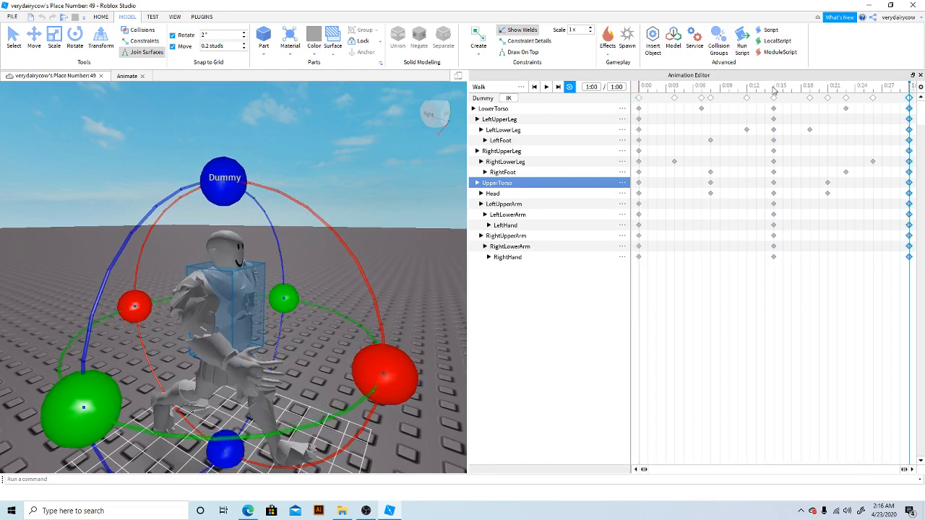
Step: Lean the UpperTorso forward at 0:15 and tilt it slightly backward at 0:08 and 0:21
{"action": "left_click", "coordinate": [773, 88]}
{"action": "left_click_drag", "start_coordinate": [389, 356], "coordinate": [383, 350]}
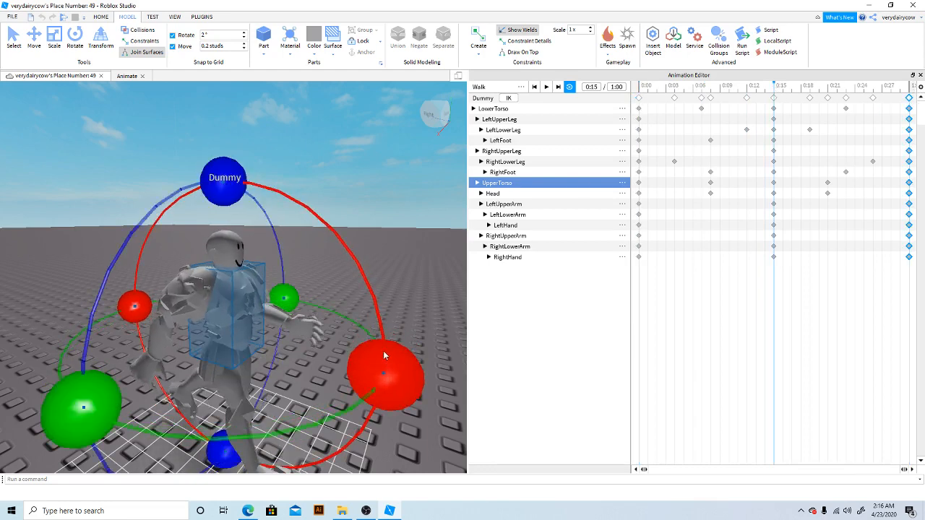
{"action": "left_click_drag", "start_coordinate": [659, 96], "coordinate": [710, 107]}
{"action": "left_click_drag", "start_coordinate": [383, 350], "coordinate": [386, 337]}
{"action": "mouse_move", "coordinate": [824, 99]}
{"action": "left_mouse_down"}
{"action": "mouse_move", "coordinate": [818, 92]}
{"action": "mouse_move", "coordinate": [837, 92]}
{"action": "mouse_move", "coordinate": [810, 92]}
{"action": "mouse_move", "coordinate": [838, 92]}
{"action": "mouse_move", "coordinate": [831, 96]}
{"action": "left_mouse_up"}
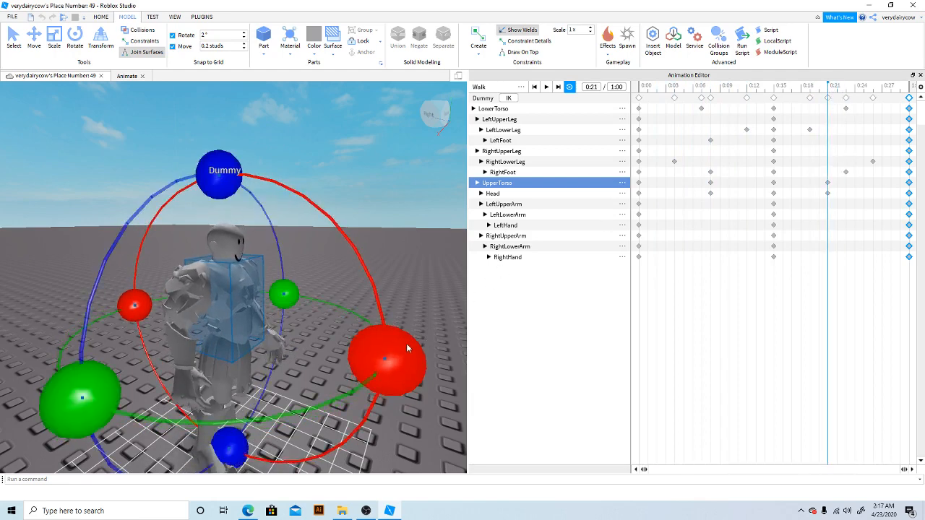
{"action": "left_click_drag", "start_coordinate": [406, 344], "coordinate": [405, 339]}
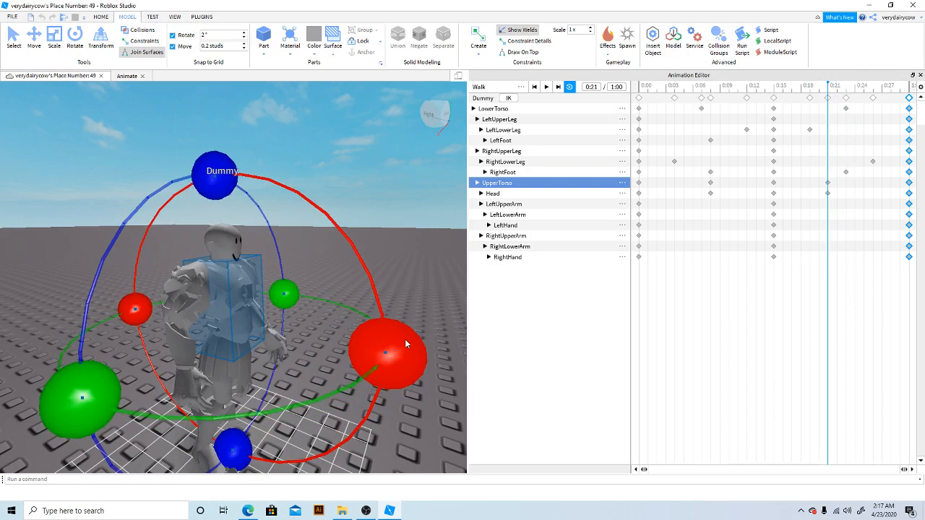
Step: Preview the Walk animation up close and from the front to check the torso lean
{"action": "left_click", "coordinate": [545, 86]}
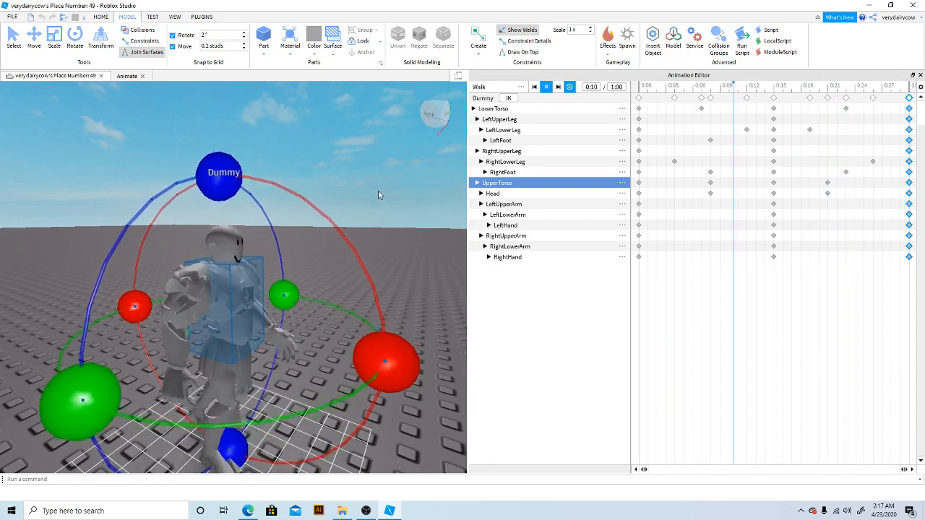
{"action": "scroll", "coordinate": [378, 190], "scroll_direction": "up", "scroll_amount": 3}
{"action": "scroll", "coordinate": [378, 191], "scroll_direction": "down", "scroll_amount": 5}
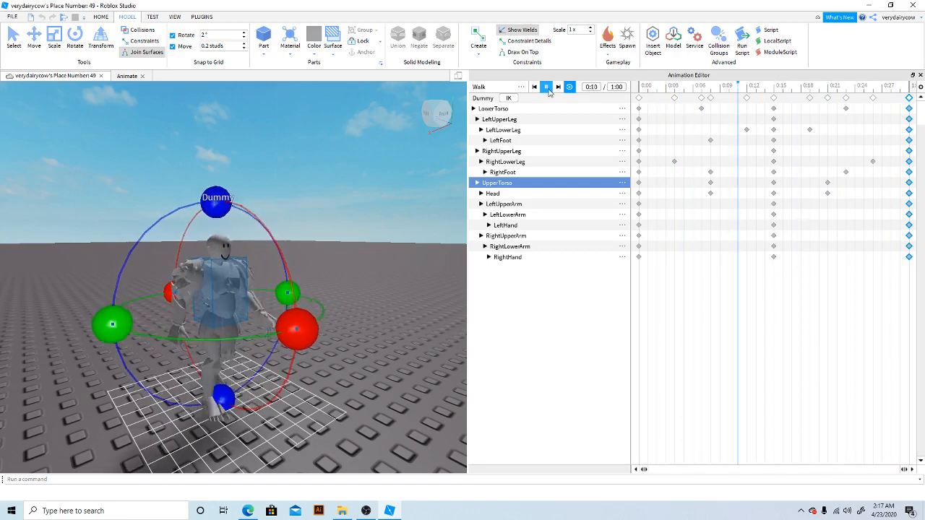
Step: Rotate the RightHand at the wrist in the 0:00 and 0:15 poses
{"action": "left_click", "coordinate": [641, 87]}
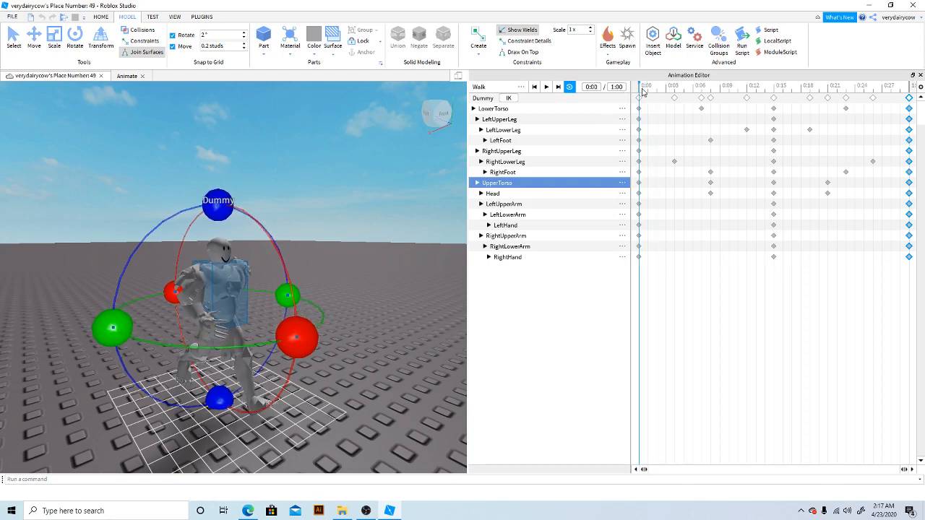
{"action": "left_click", "coordinate": [230, 313]}
{"action": "mouse_move", "coordinate": [227, 227]}
{"action": "left_mouse_down"}
{"action": "mouse_move", "coordinate": [213, 232]}
{"action": "mouse_move", "coordinate": [224, 235]}
{"action": "left_mouse_up"}
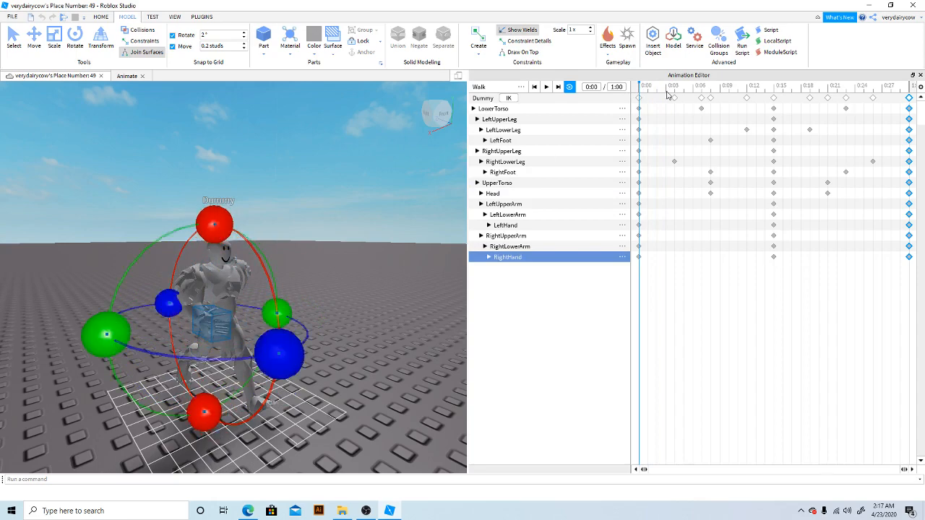
{"action": "left_click_drag", "start_coordinate": [671, 87], "coordinate": [775, 86]}
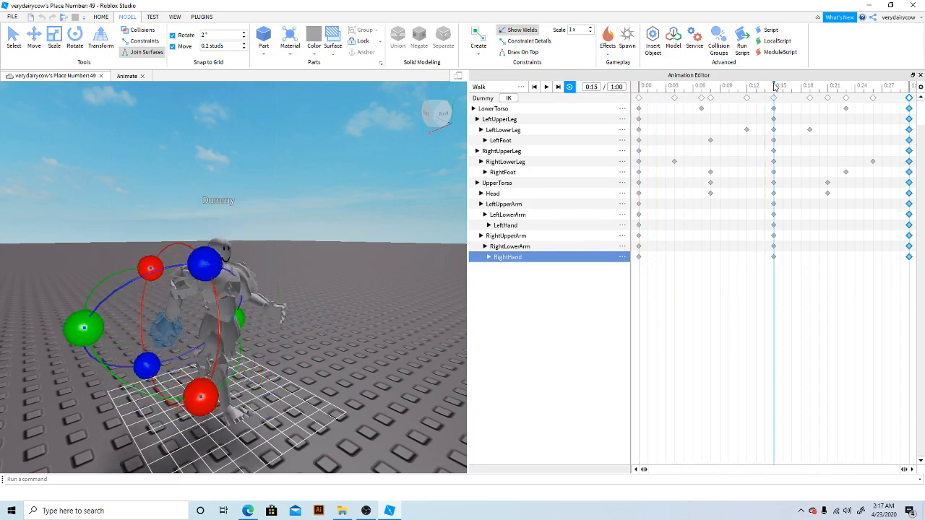
{"action": "right_click_drag", "start_coordinate": [233, 303], "coordinate": [232, 305]}
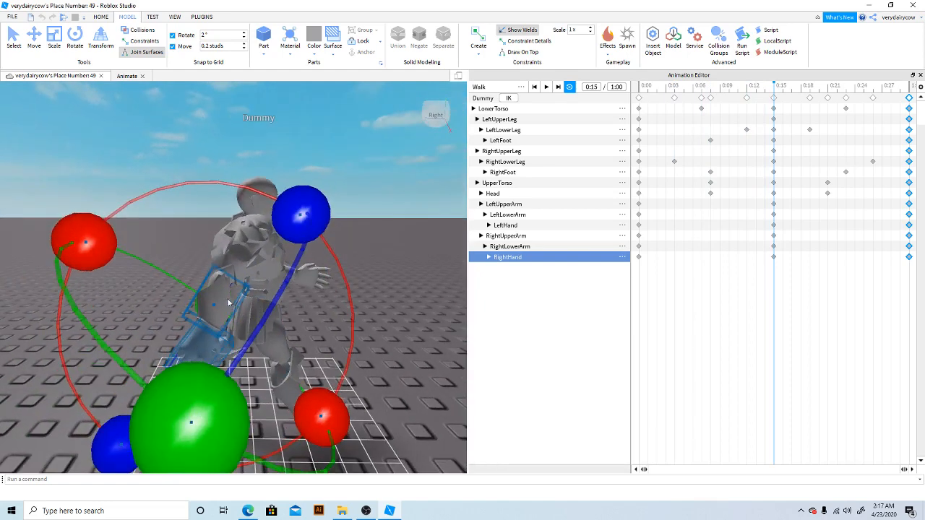
{"action": "left_click_drag", "start_coordinate": [86, 246], "coordinate": [110, 222]}
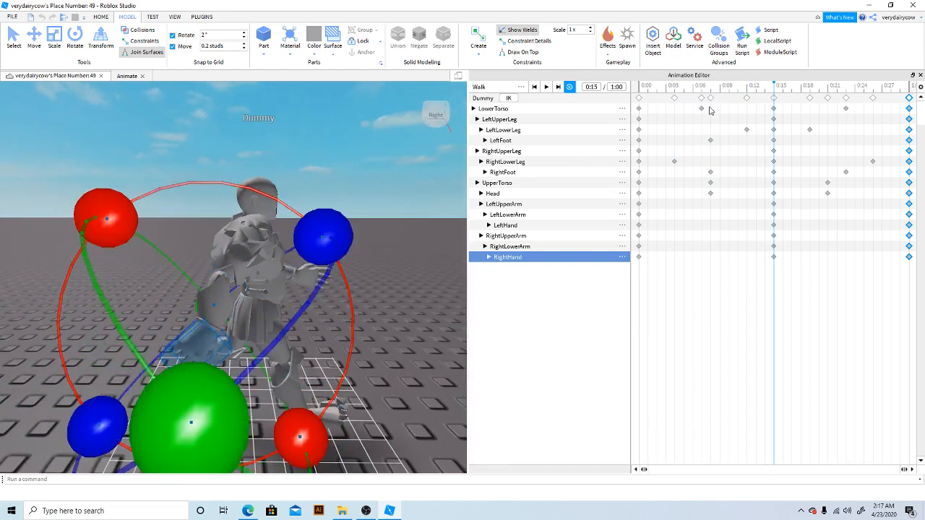
Step: Rotate the LeftHand at the wrist at 0:15 and 0:00, and copy the 0:00 keyframes to 1:00
{"action": "left_click", "coordinate": [304, 278]}
{"action": "left_click_drag", "start_coordinate": [322, 163], "coordinate": [297, 166]}
{"action": "left_click", "coordinate": [641, 87]}
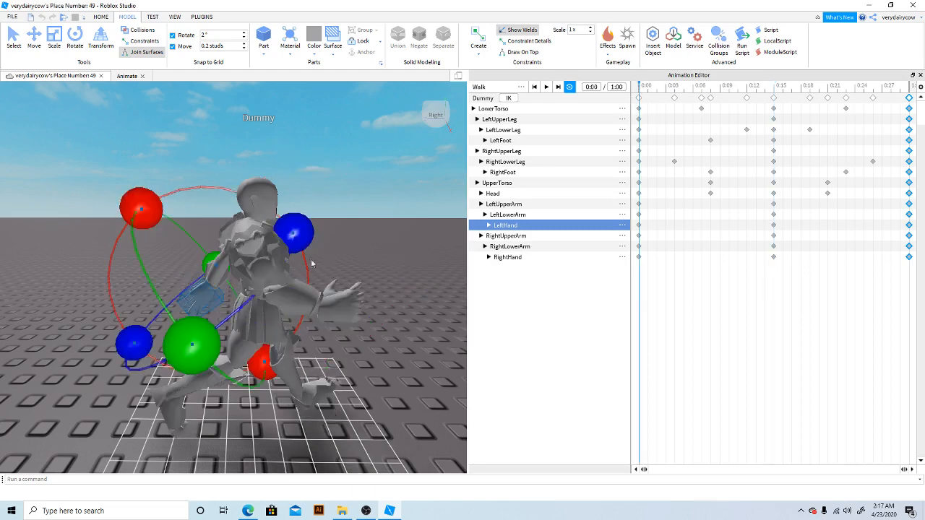
{"action": "left_click_drag", "start_coordinate": [161, 211], "coordinate": [201, 203]}
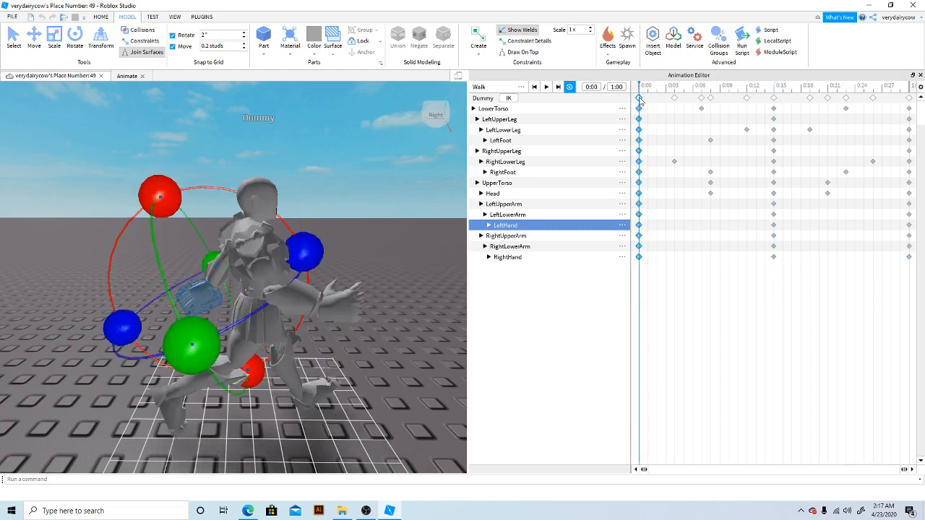
{"action": "left_click", "coordinate": [909, 87]}
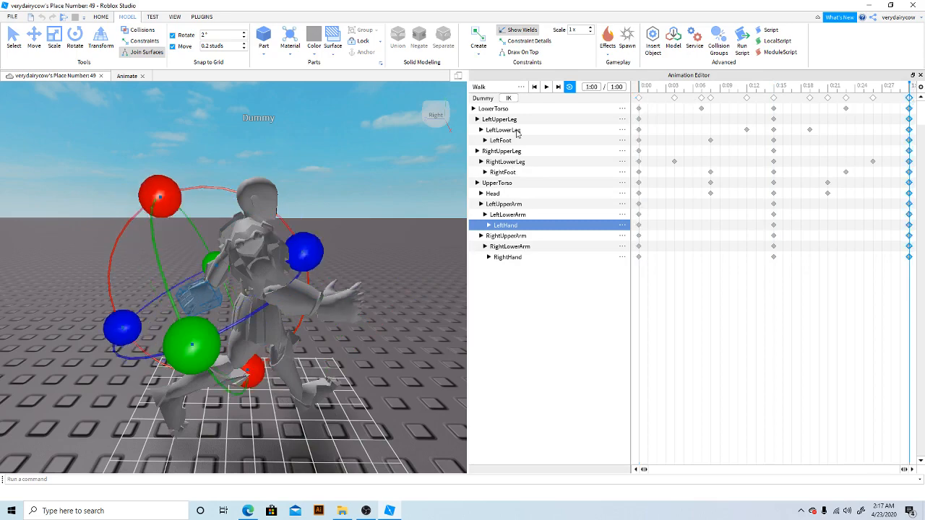
Step: Preview the Walk animation from the front of the rig with no body part selected to review the hand motion
{"action": "left_click", "coordinate": [545, 87]}
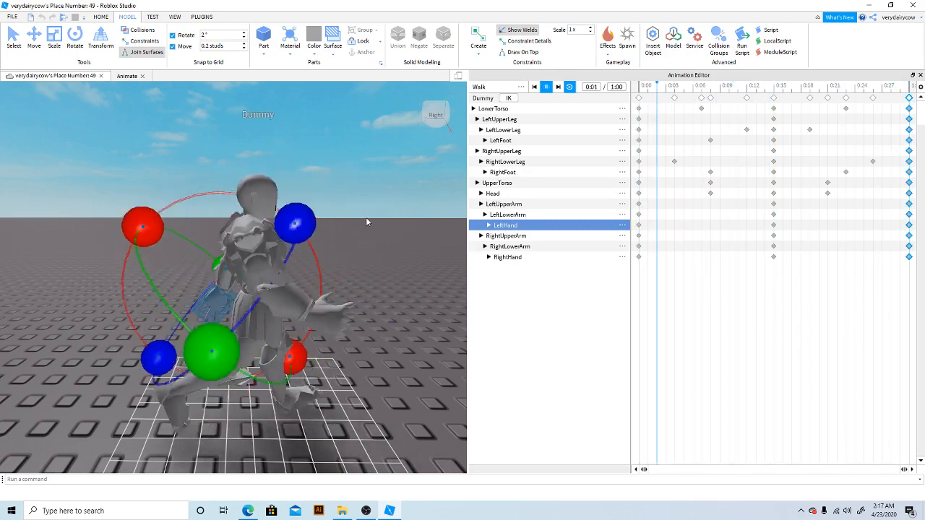
{"action": "scroll", "coordinate": [365, 222], "scroll_direction": "down", "scroll_amount": 5}
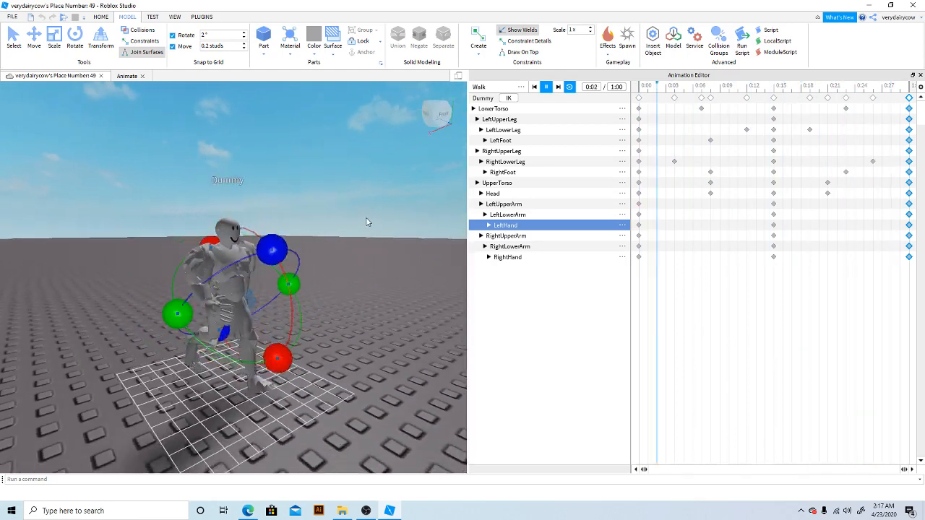
{"action": "left_click", "coordinate": [366, 222]}
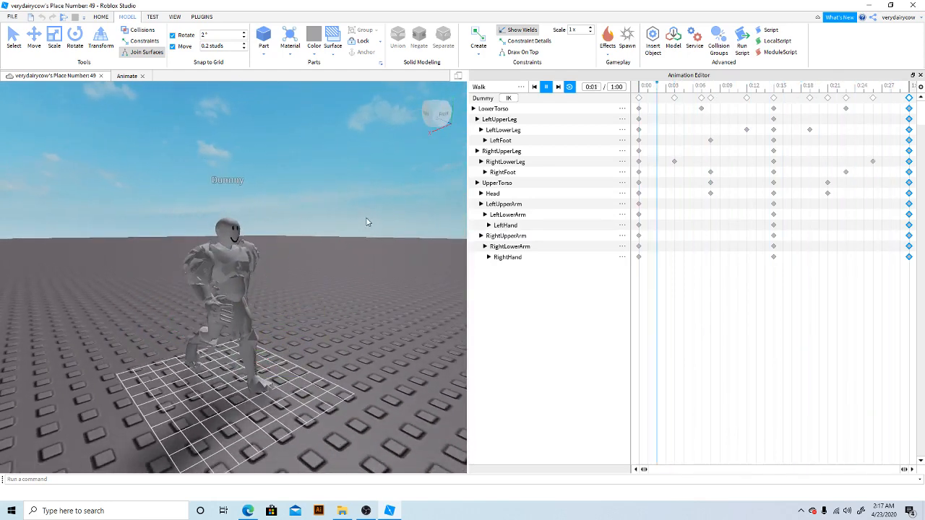